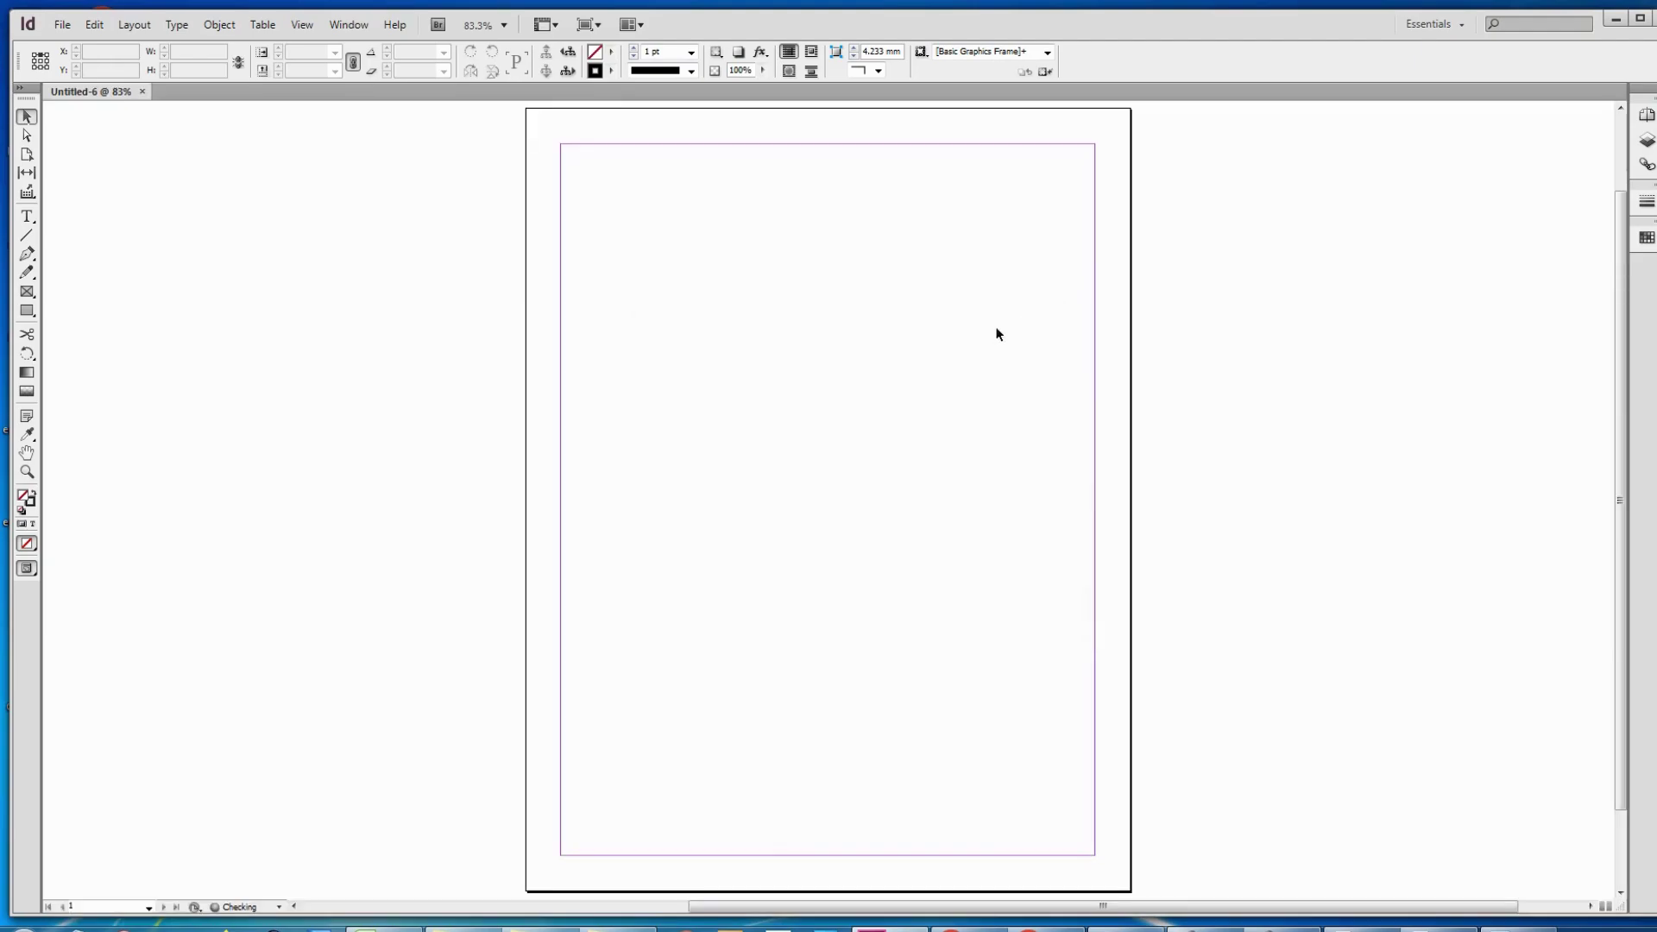
- Draw a text frame in the upper part of the page and paste the copied CMYK color list into it
click(27, 216)
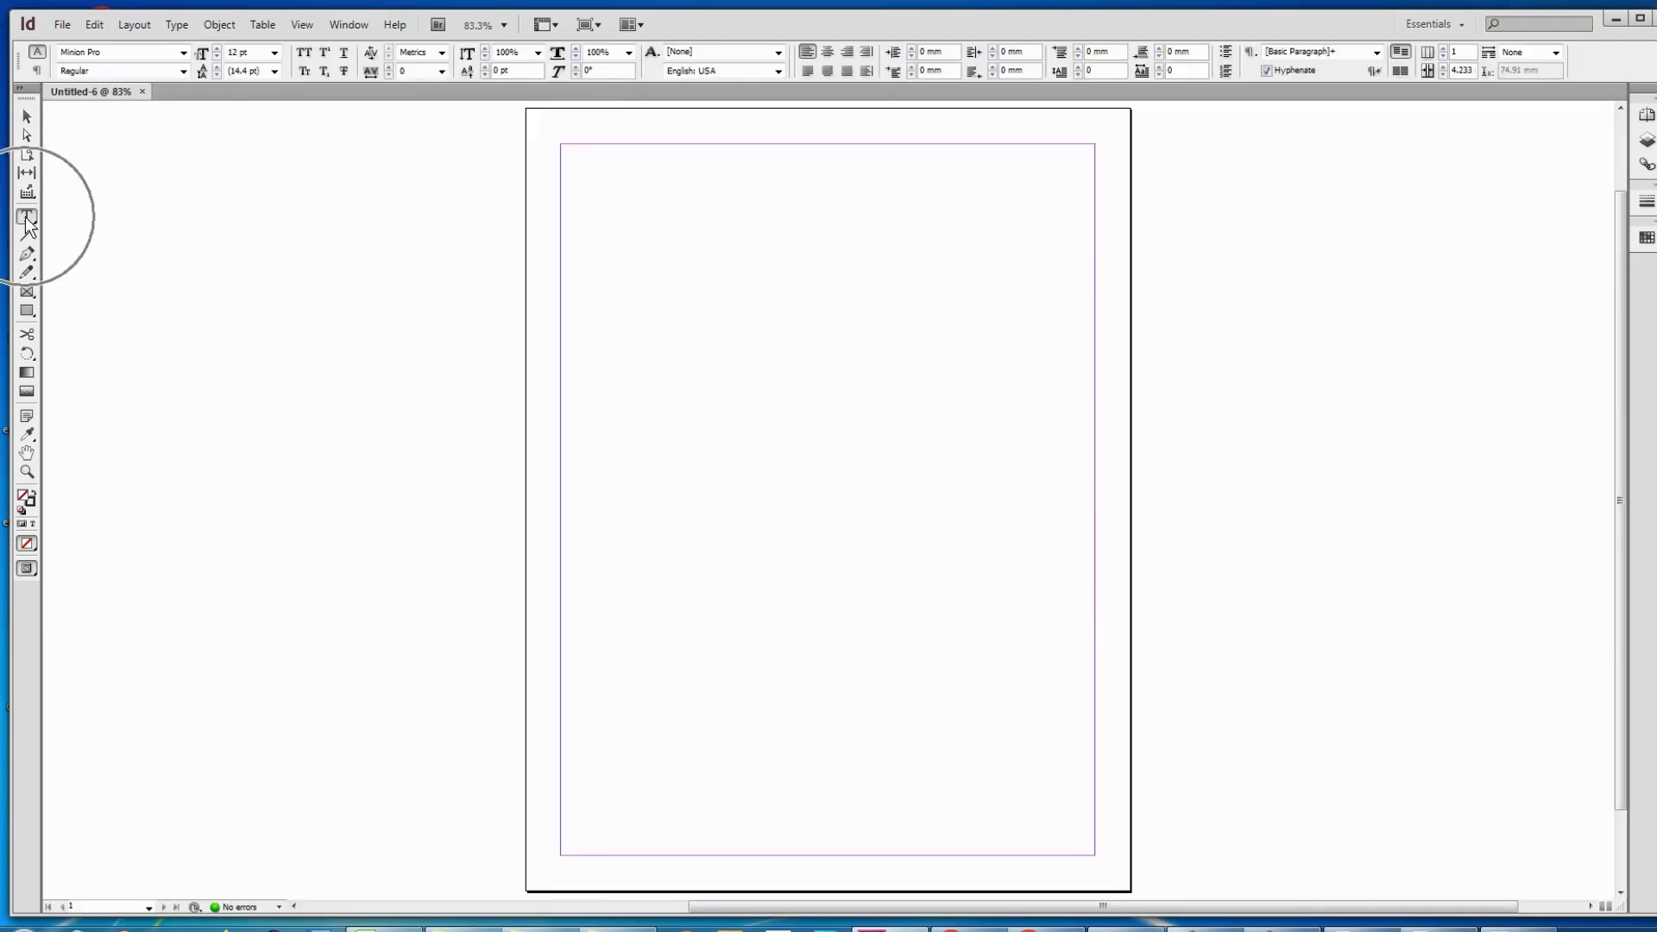
drag(604, 223, 852, 566)
key(ctrl+v)
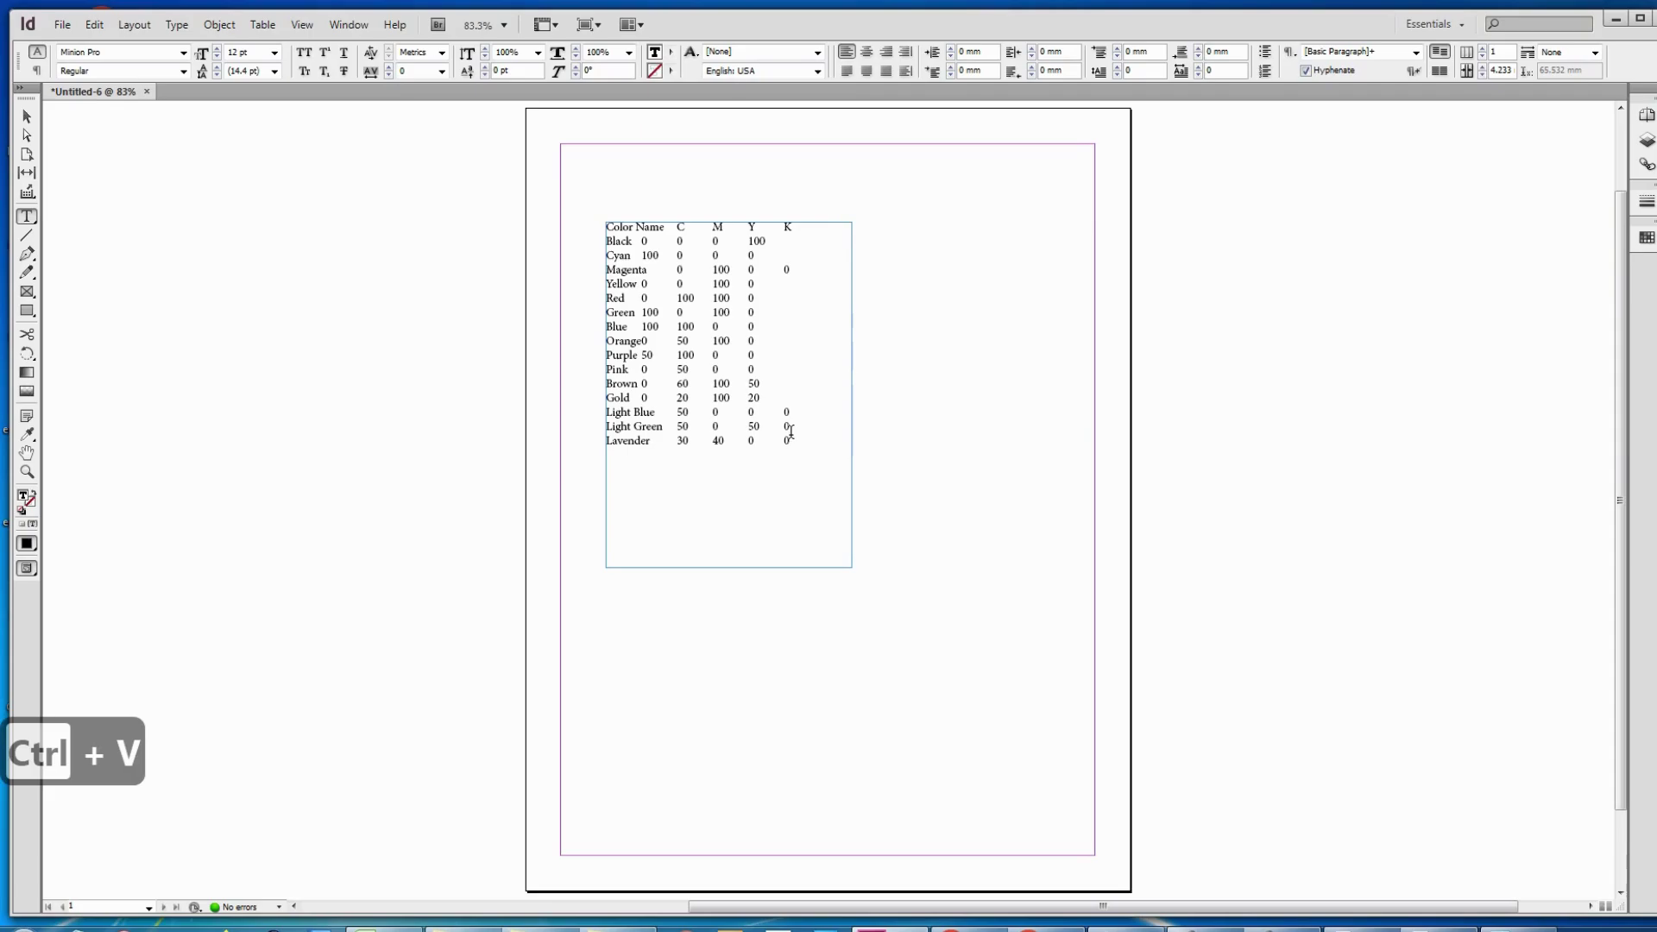
triple_click(760, 380)
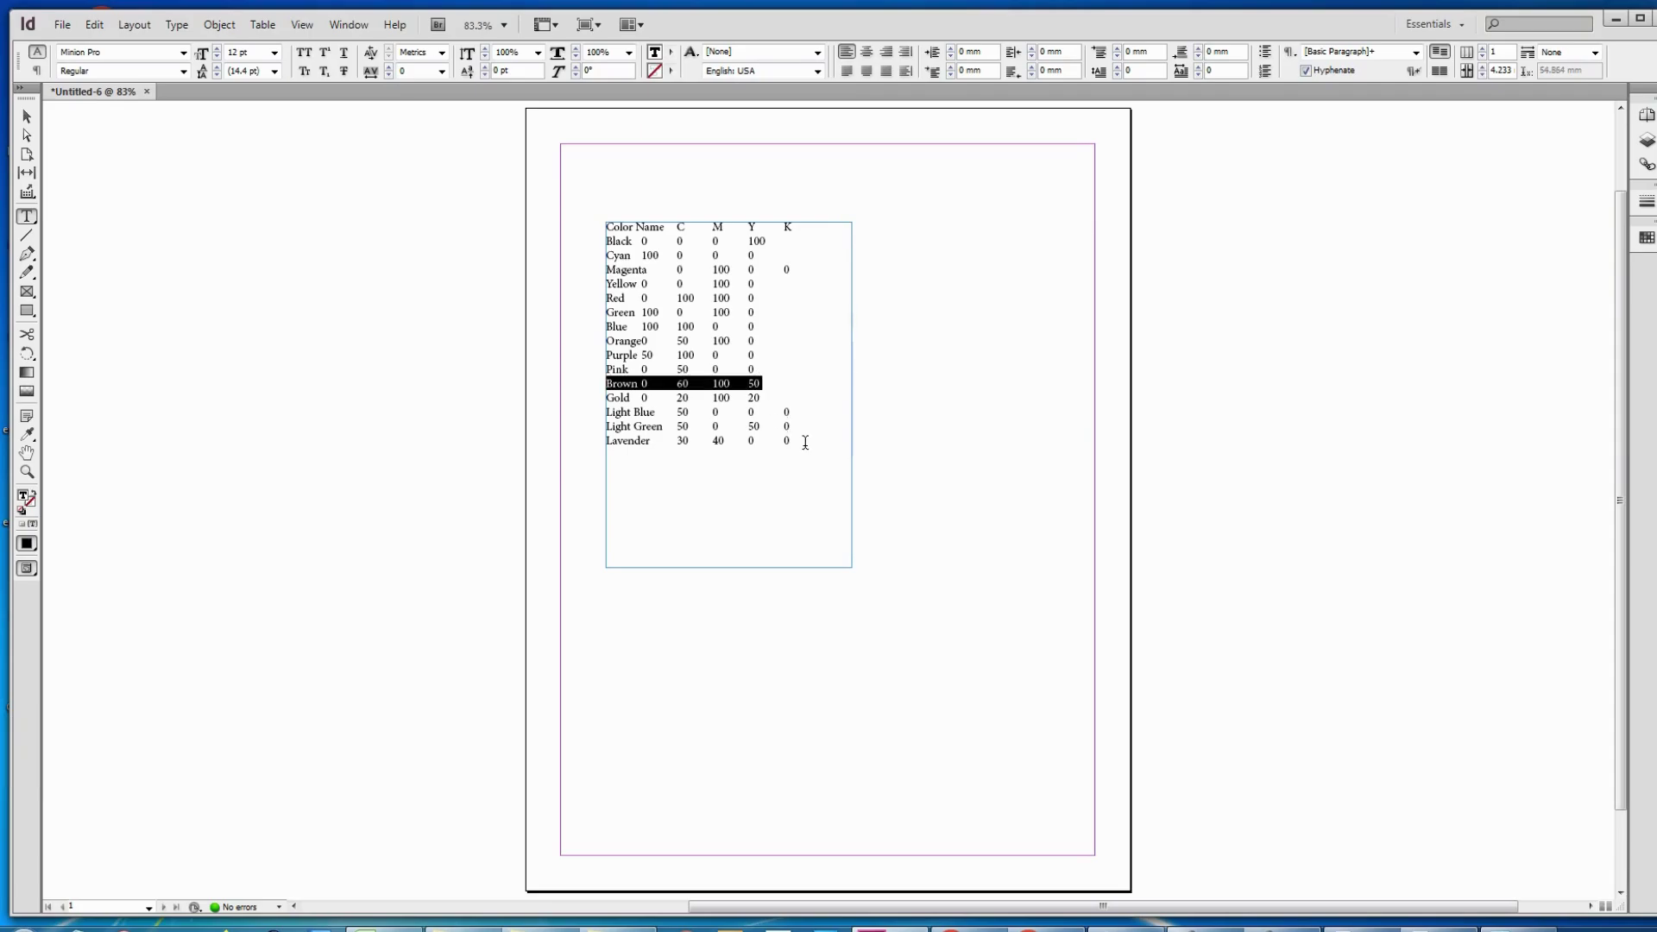
drag(805, 442, 581, 210)
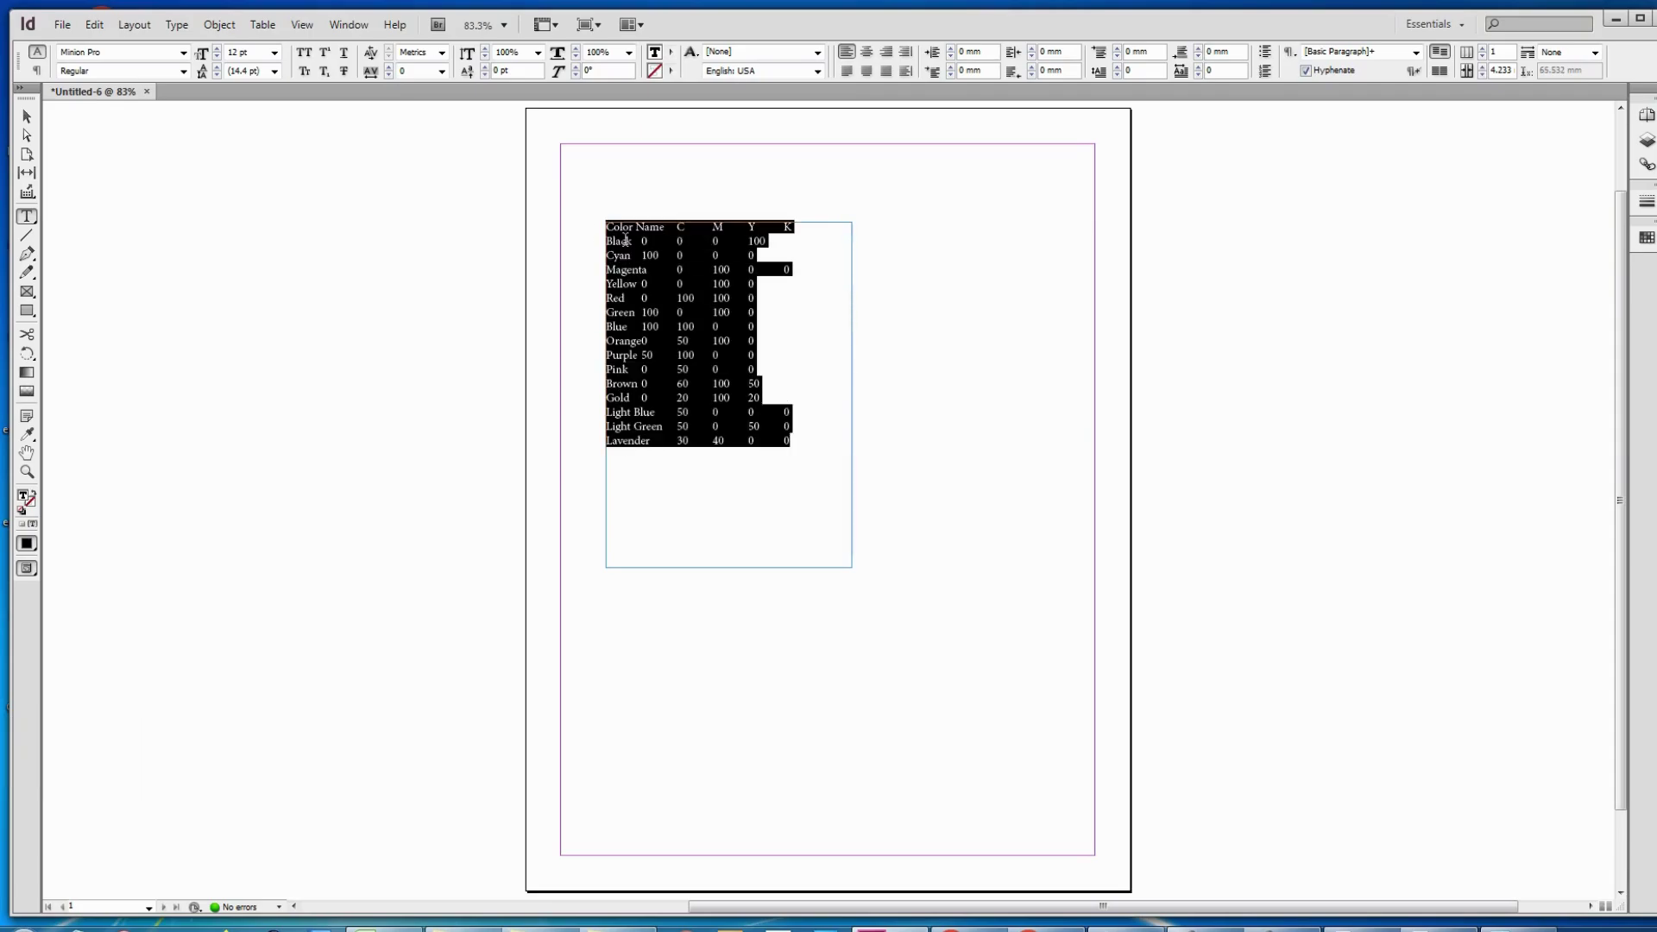
key(ctrl+equal)
key(ctrl+equal)
key(ctrl+equal)
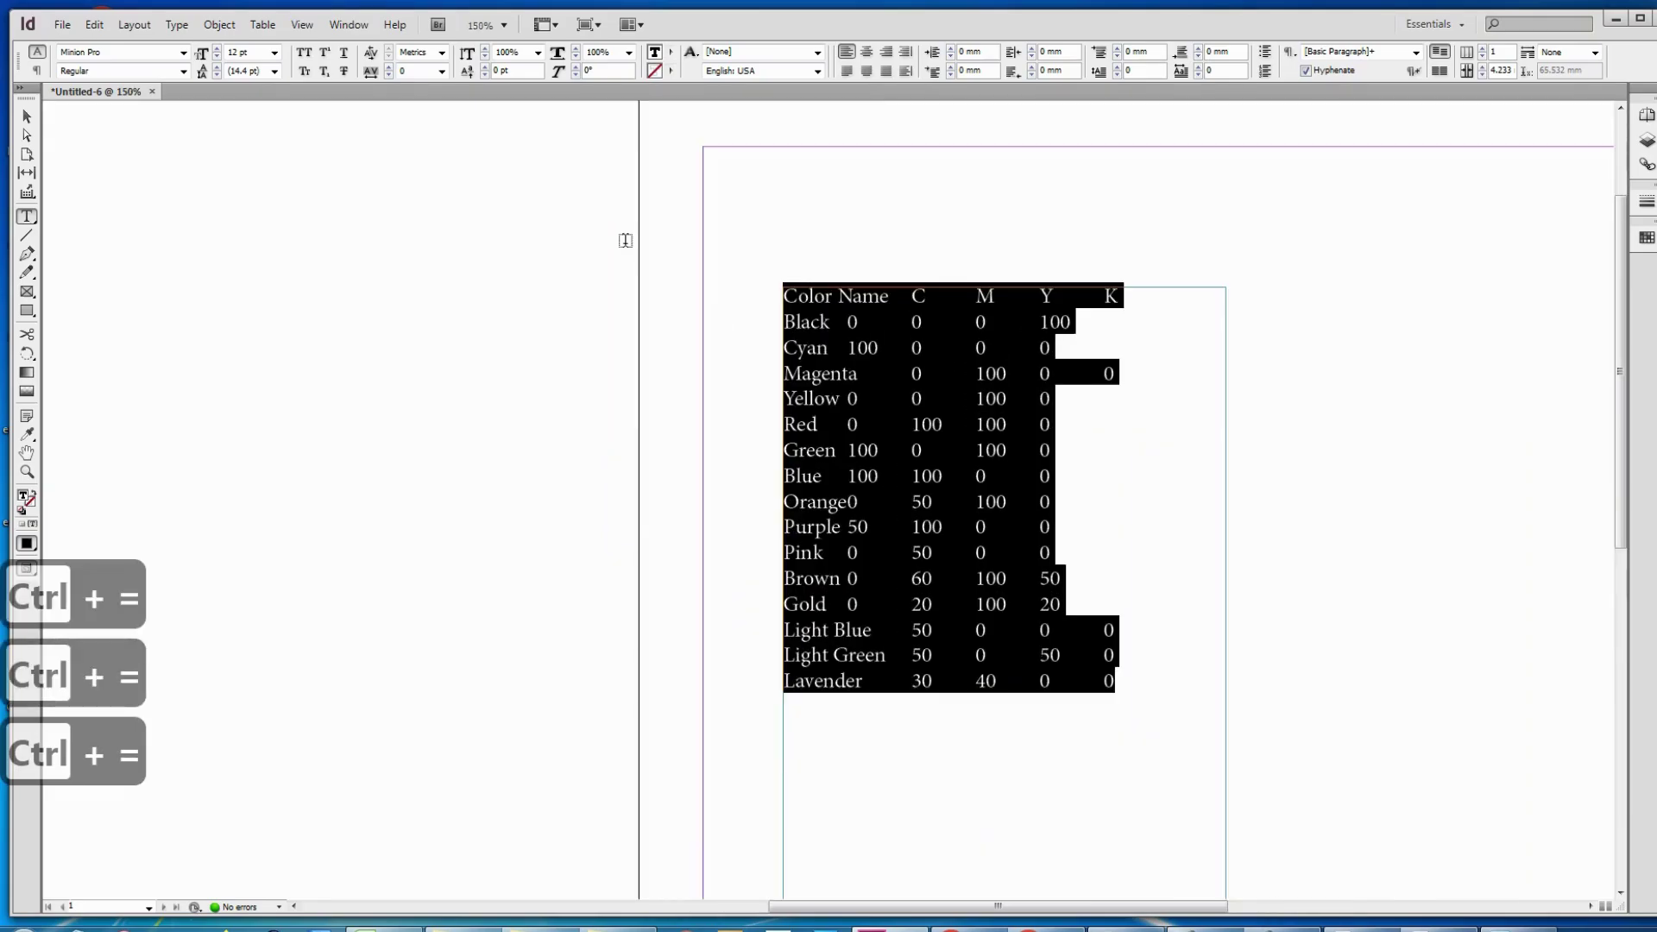
click(891, 296)
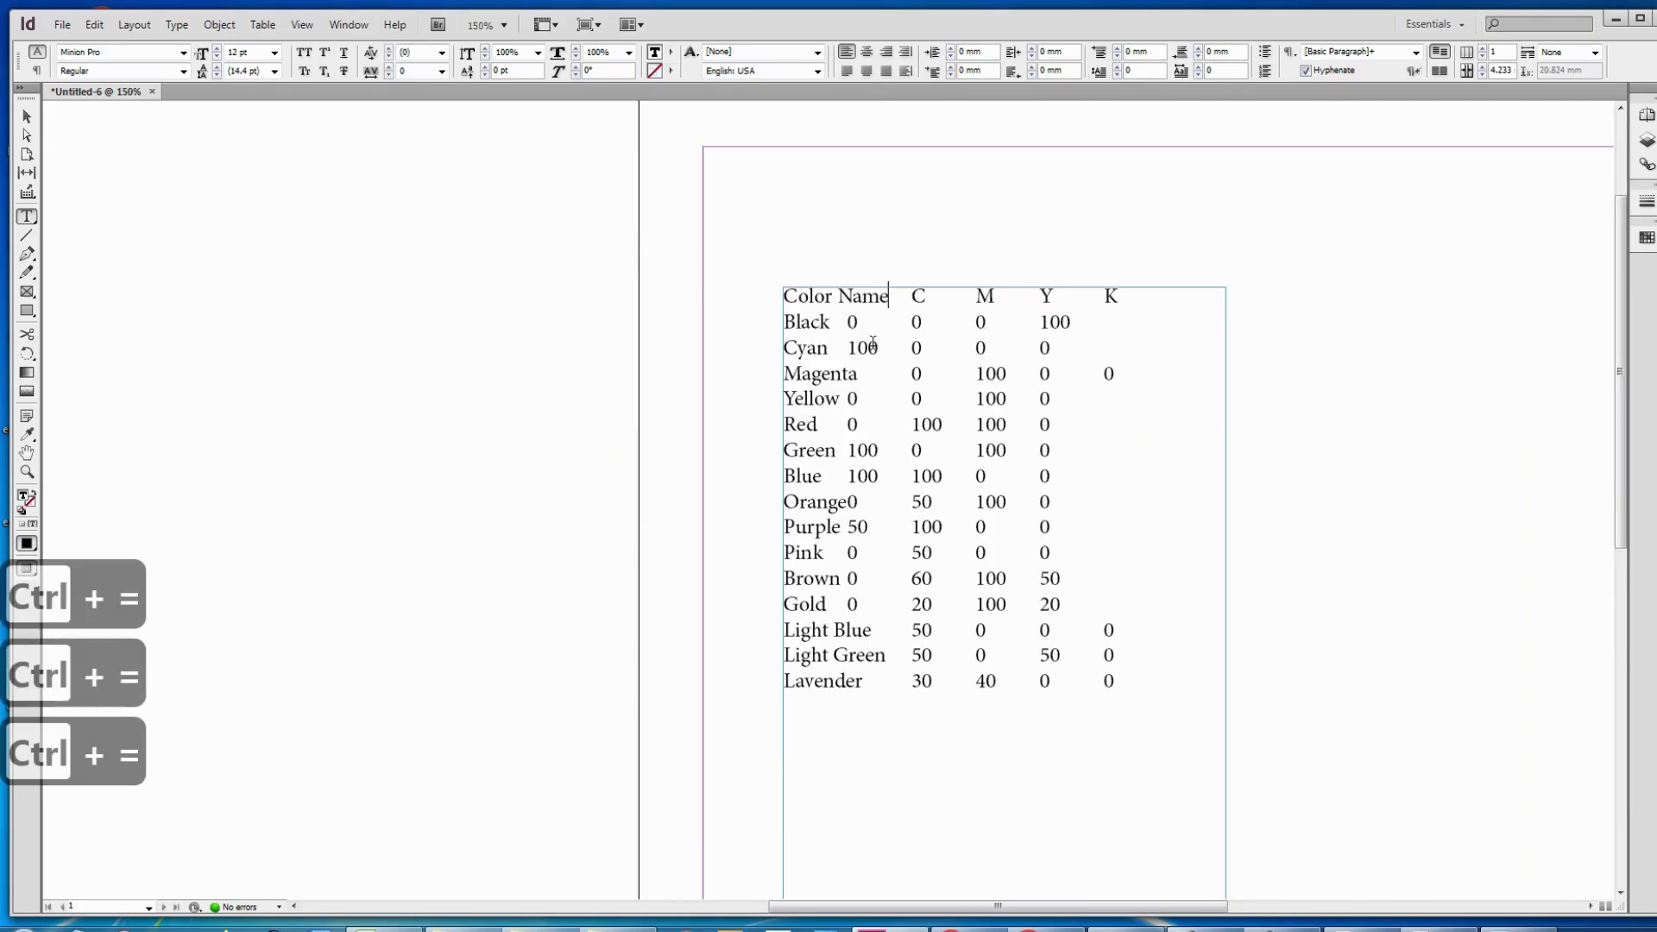
triple_click(920, 324)
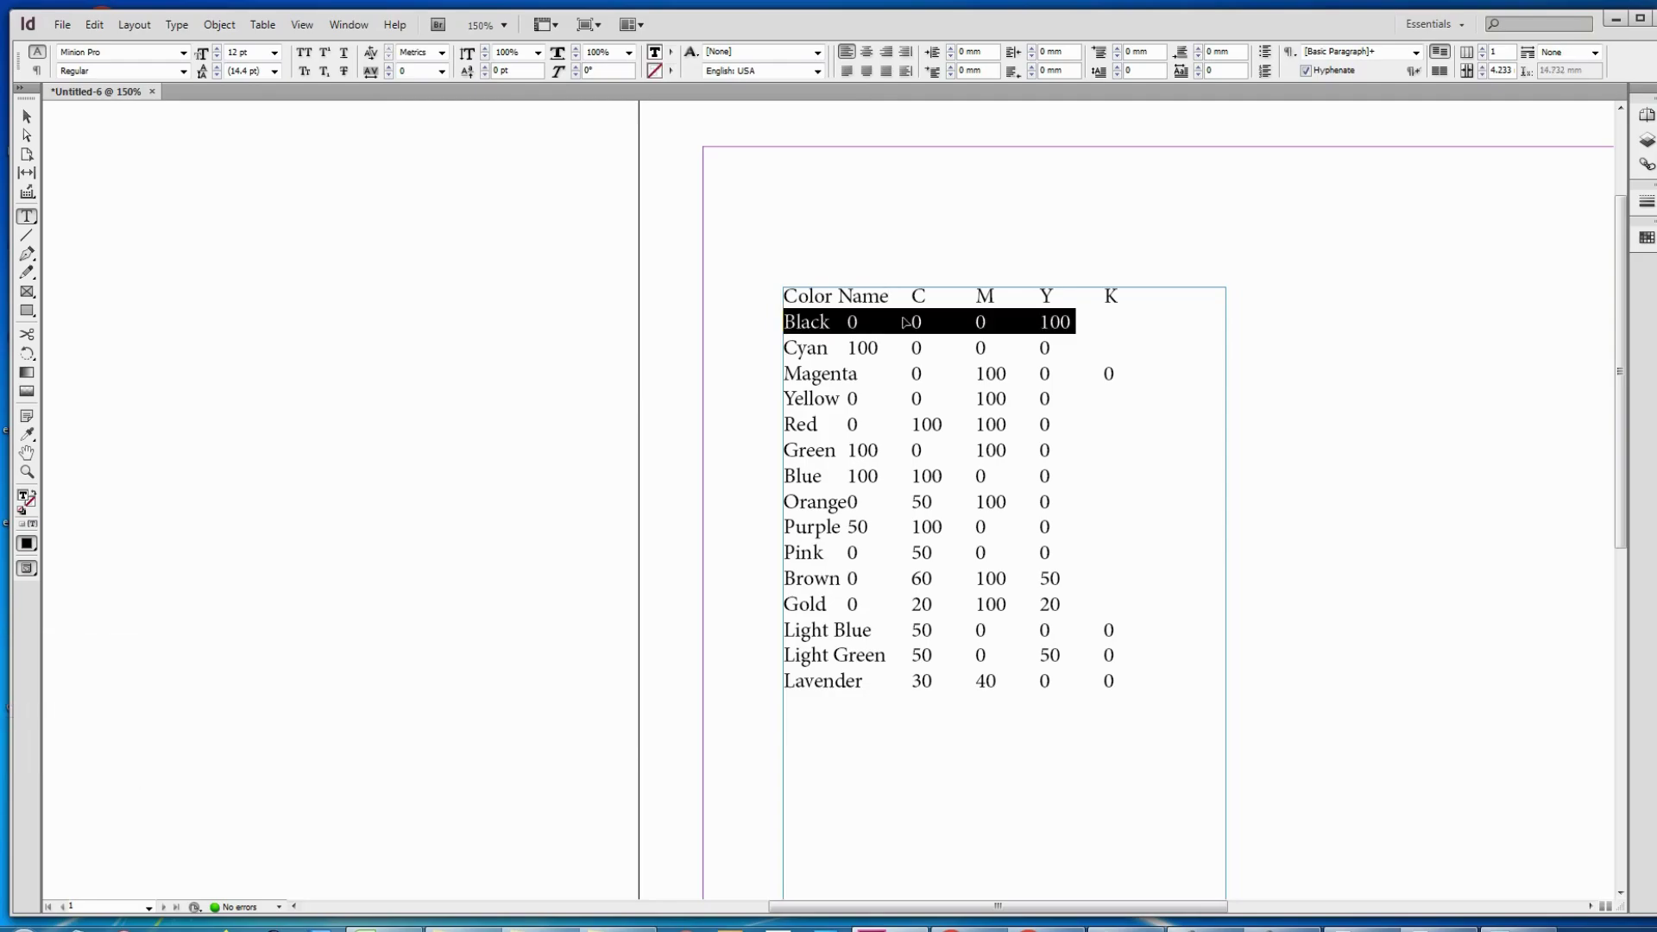
key(ctrl+a)
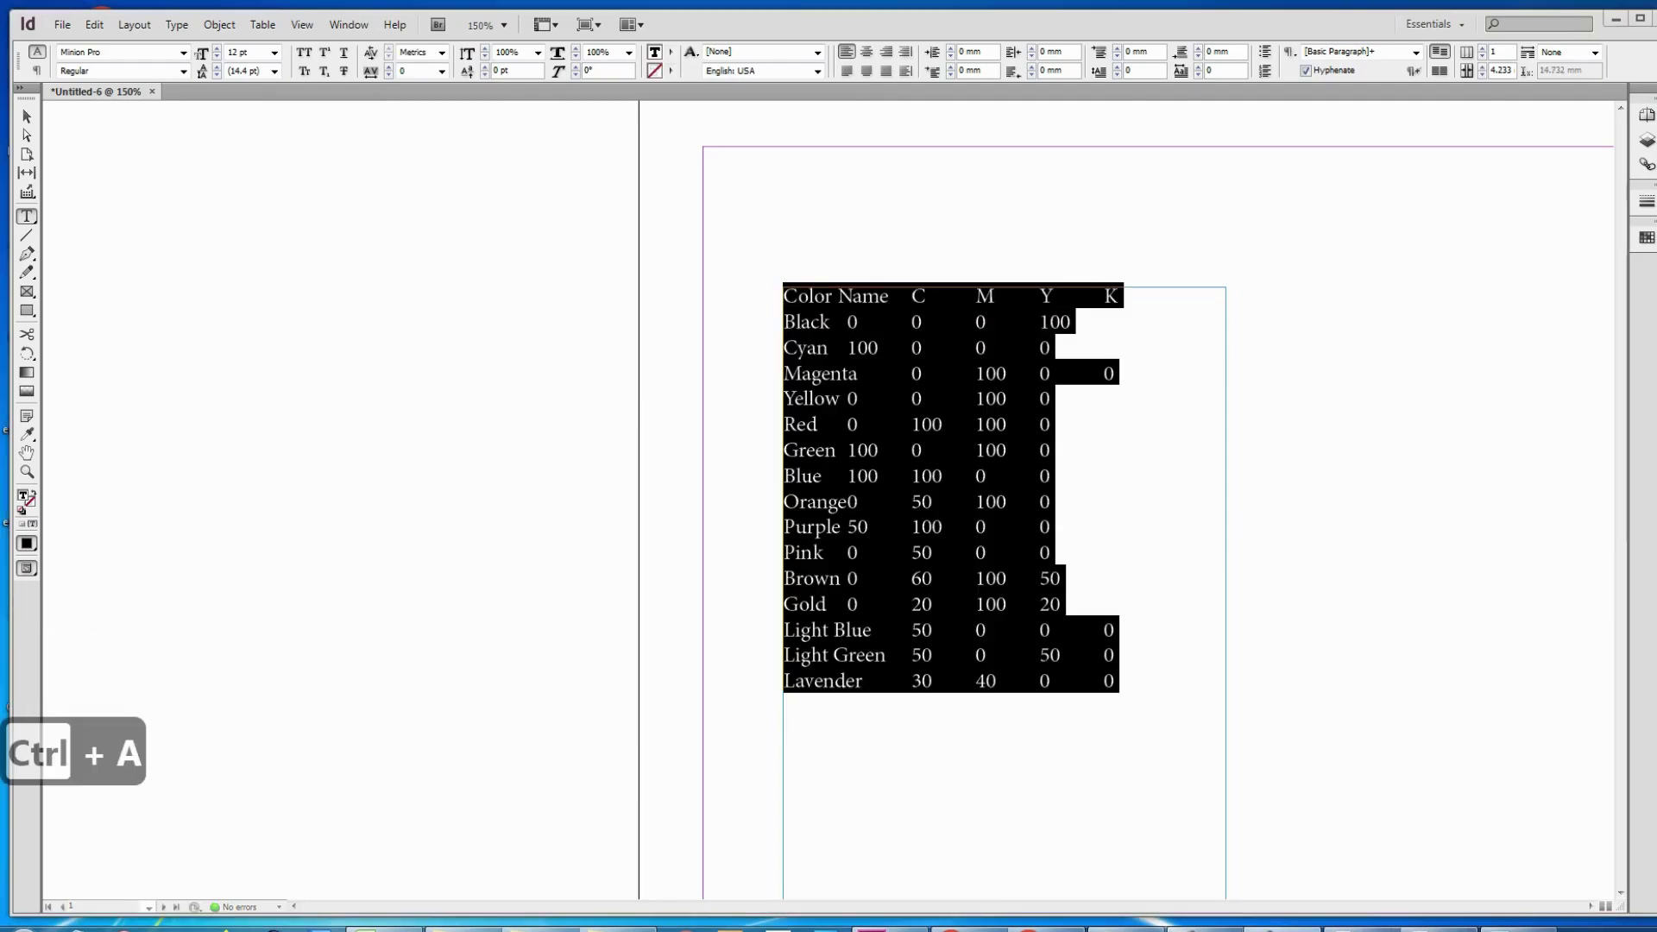
click(1213, 928)
key(F7)
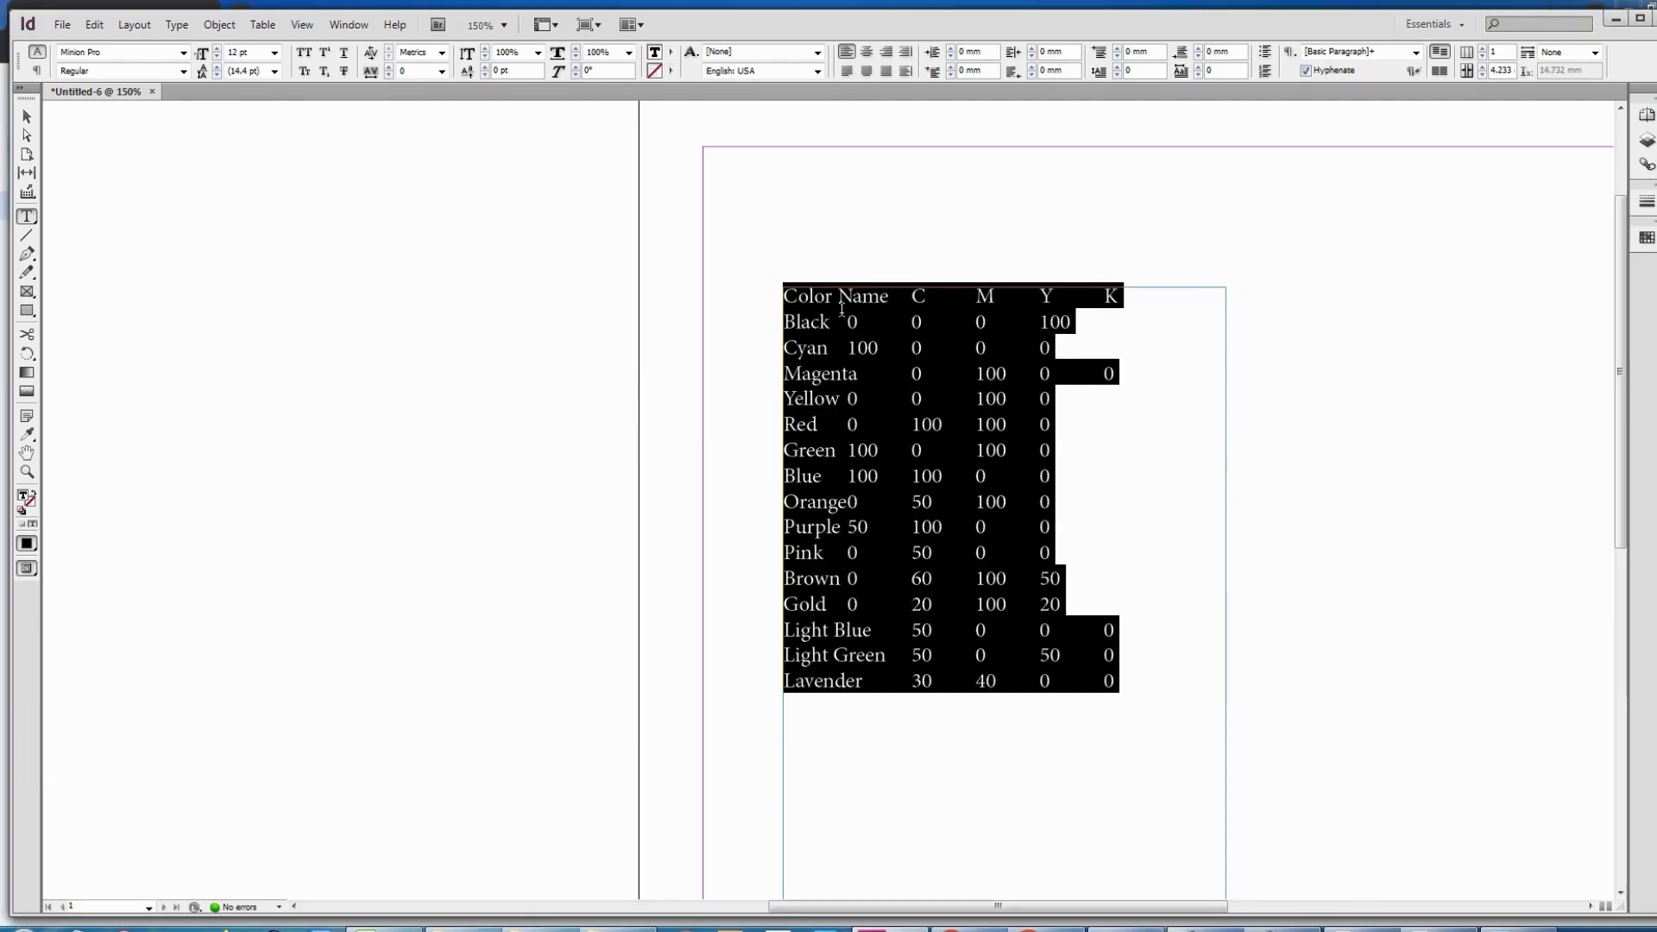
click(888, 336)
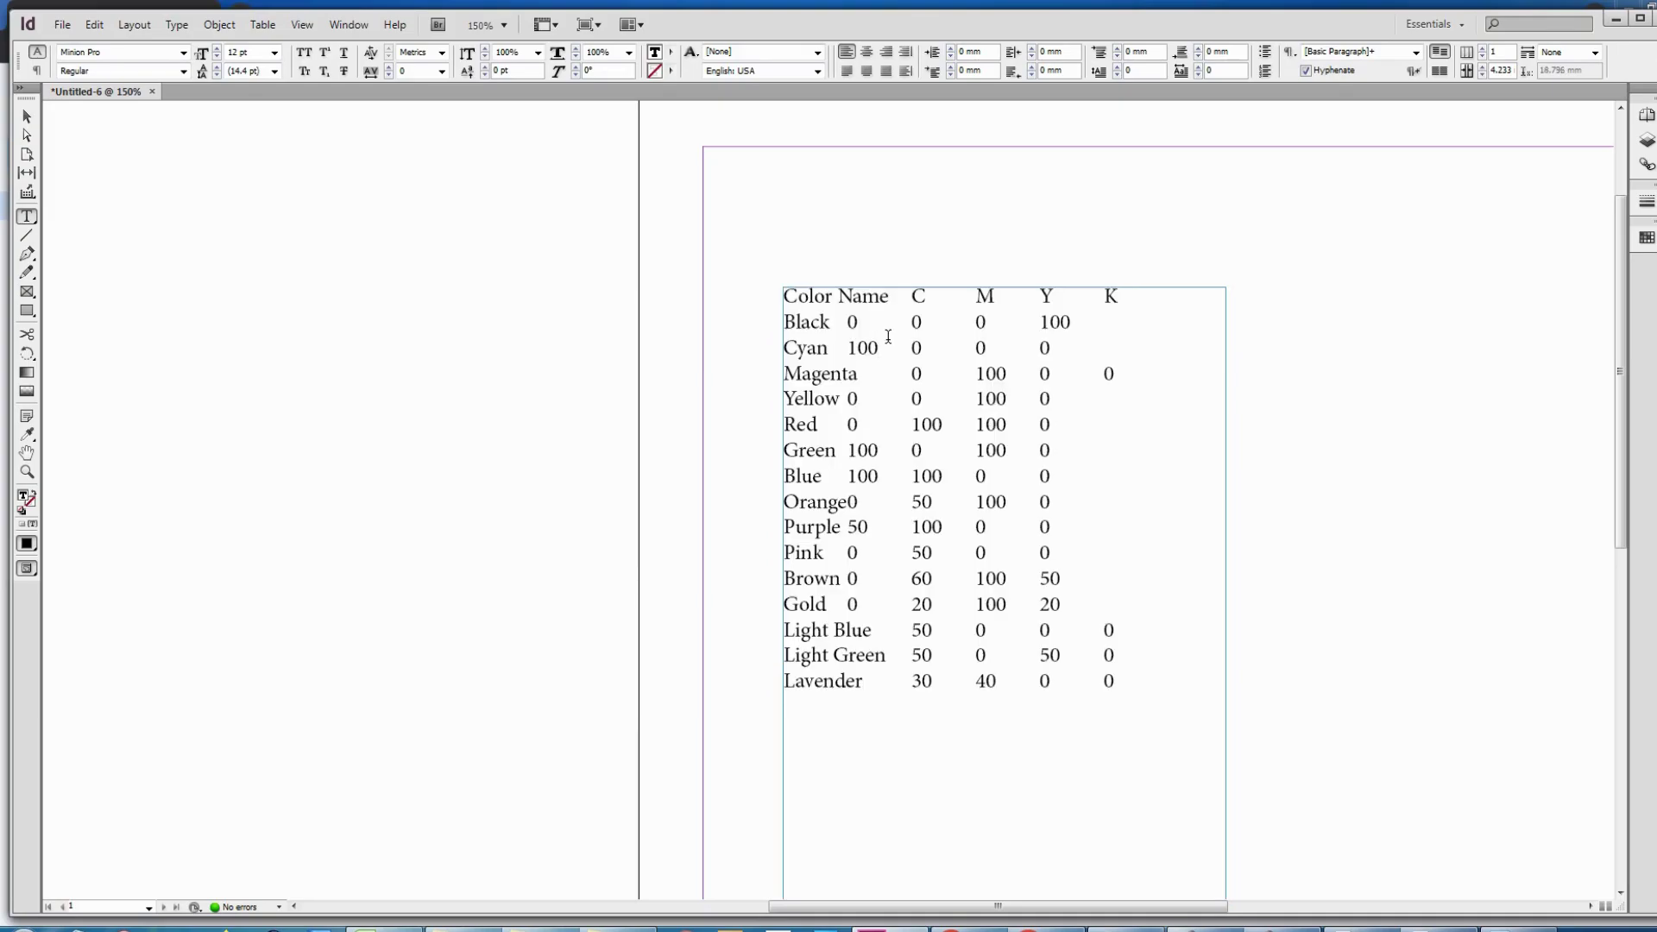
key(ctrl+a)
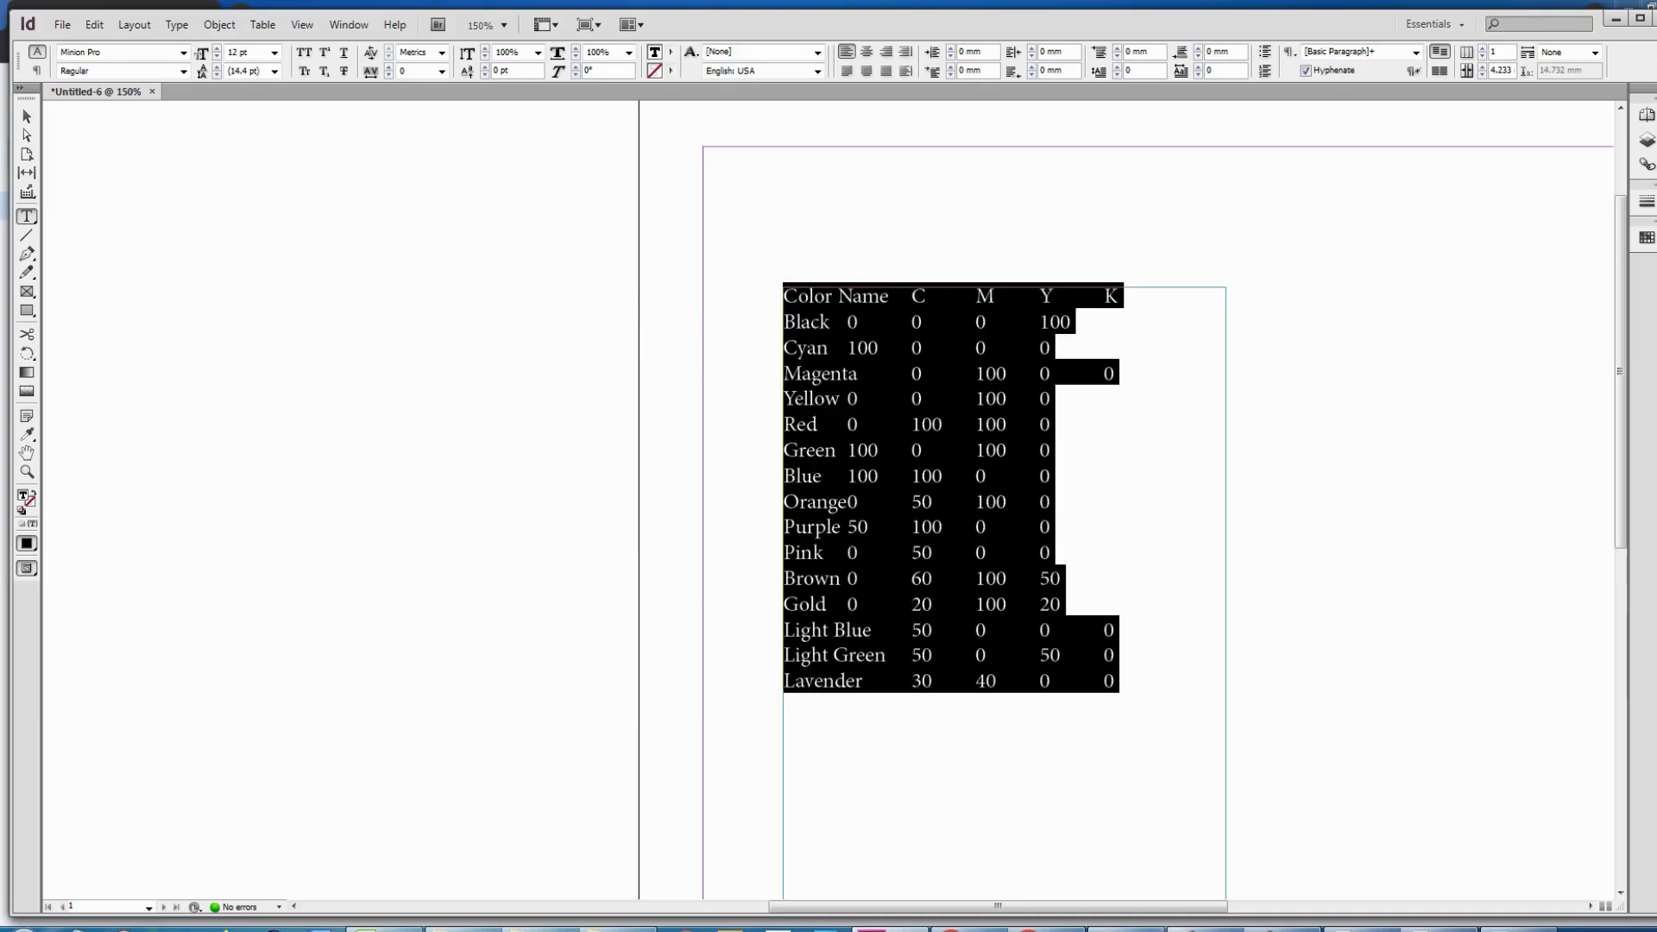
key(super)
text(ca)
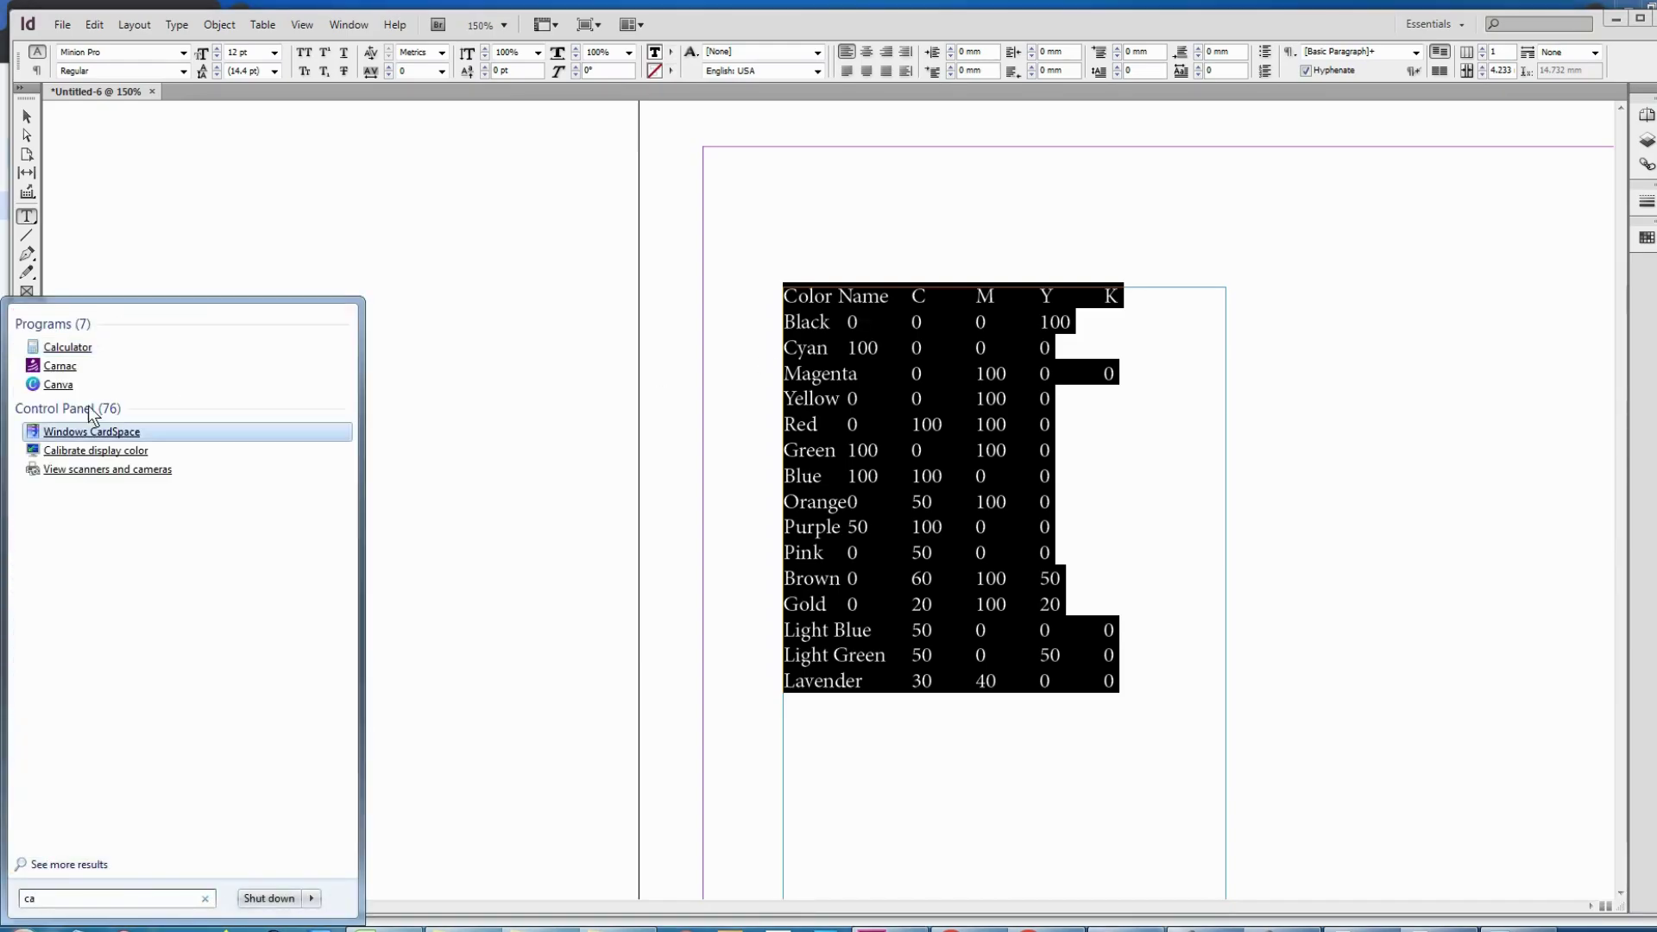
click(69, 348)
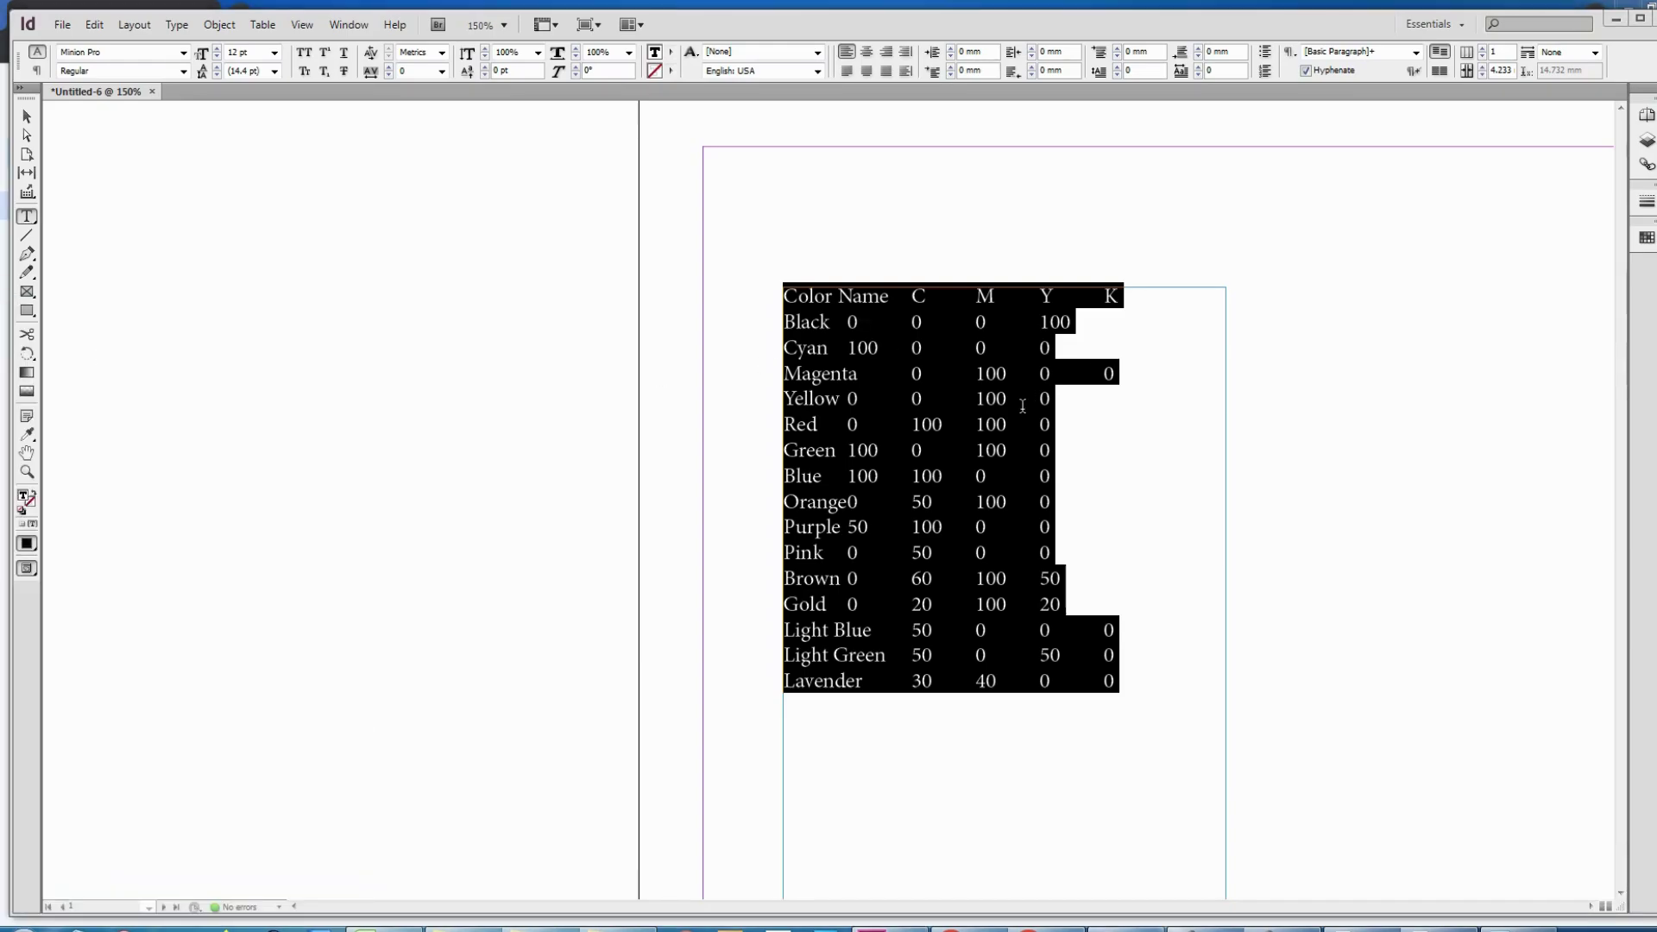
- Show the hidden characters in the color list so its tab and paragraph marks can be seen
click(961, 398)
key(ctrl+a)
key(ctrl+alt+i)
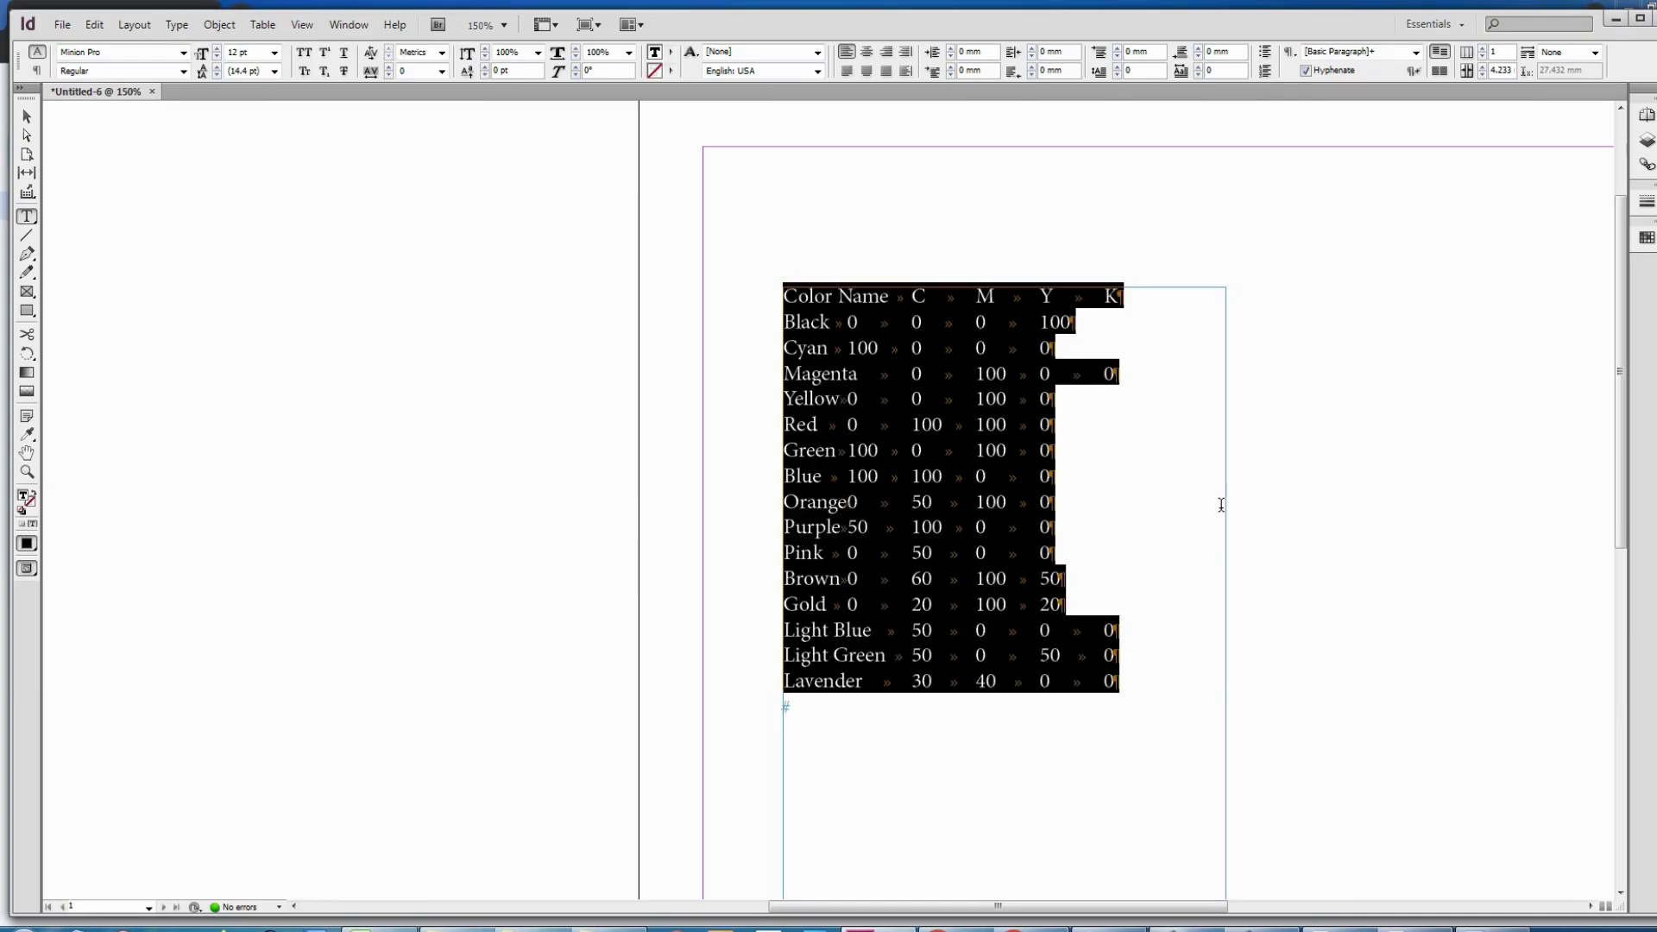
key(ctrl+alt+i)
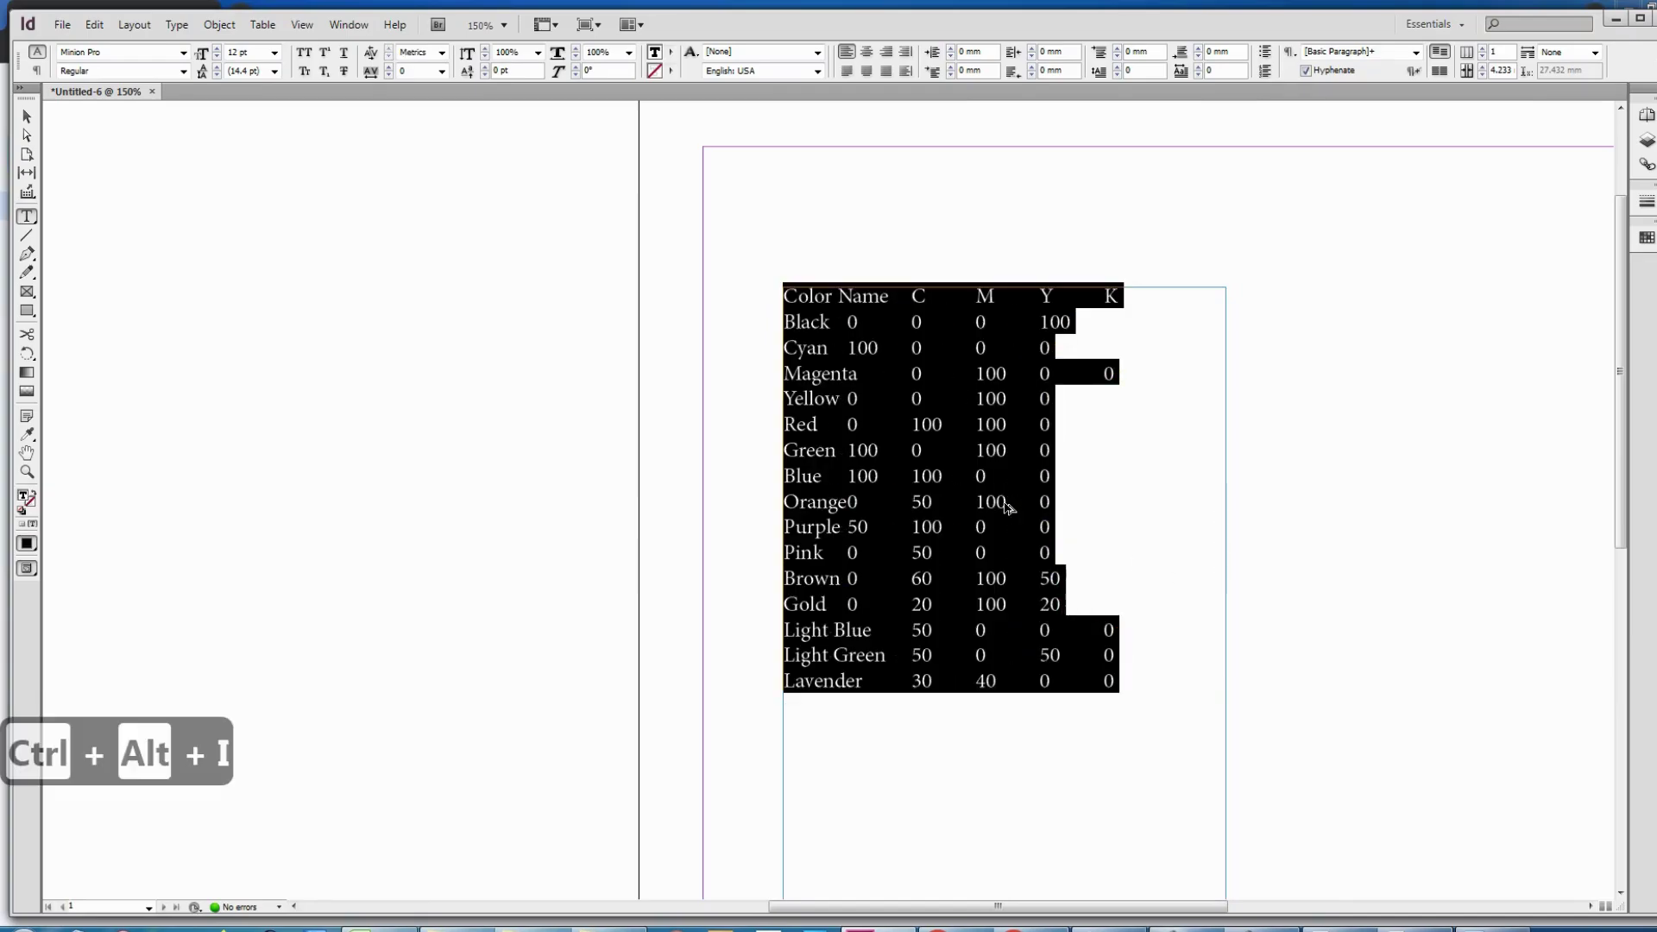
key(ctrl+alt+i)
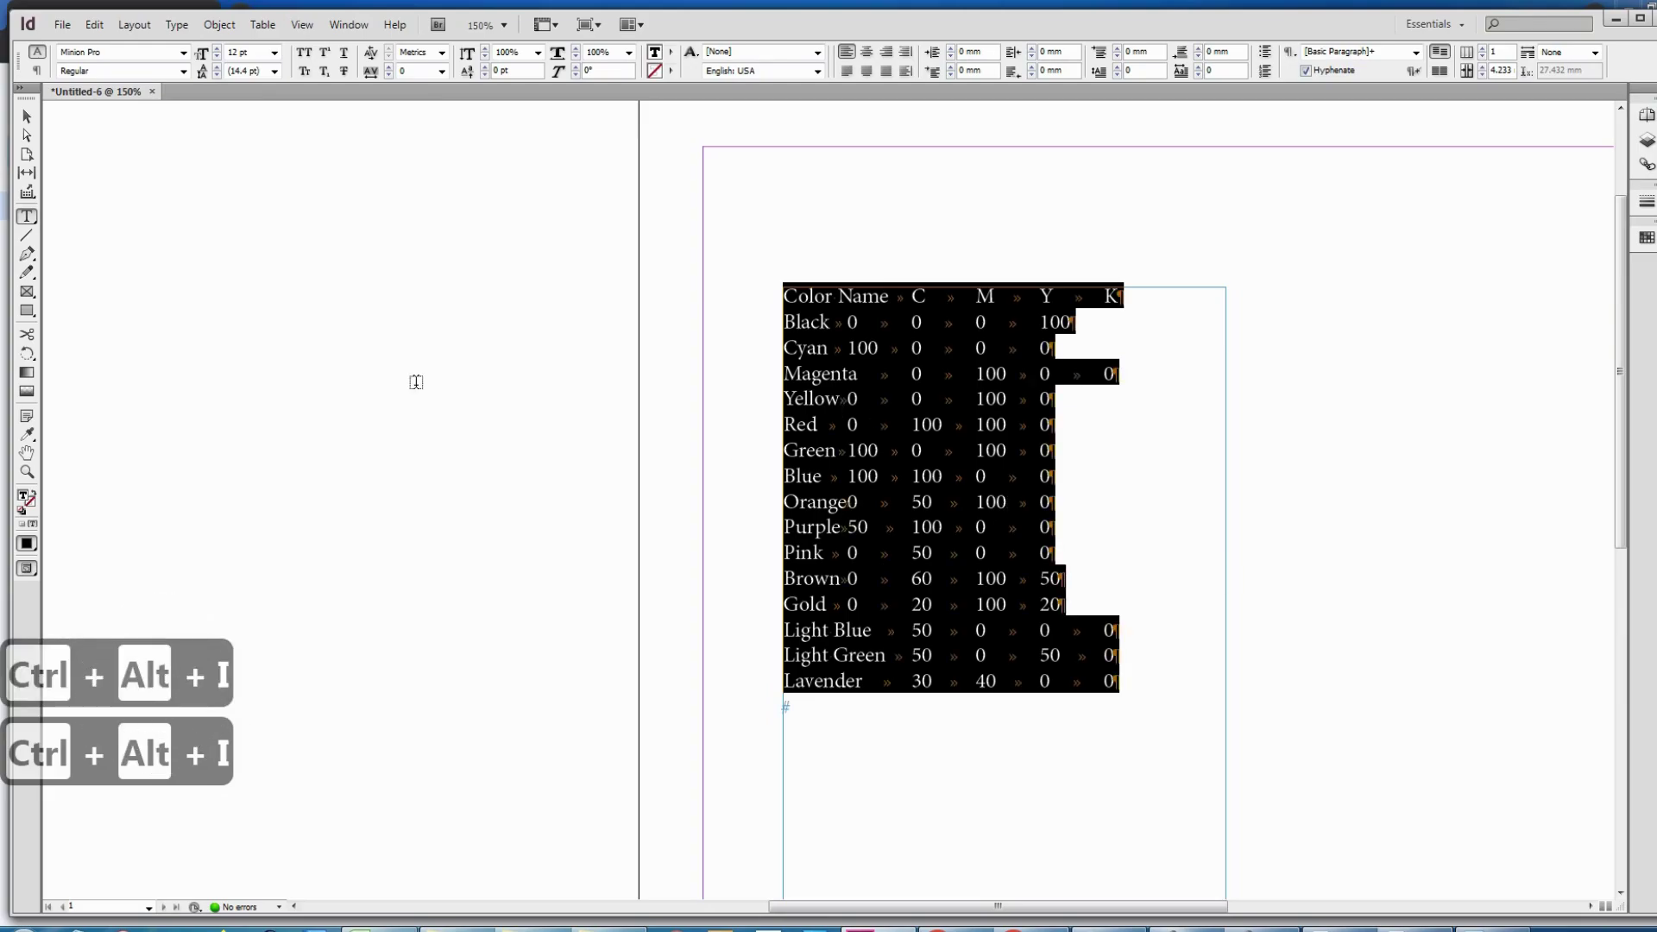
- Add a text frame on the pasteboard beside the page reading "Use tab button easily convert text to table"
click(415, 382)
drag(212, 280, 488, 458)
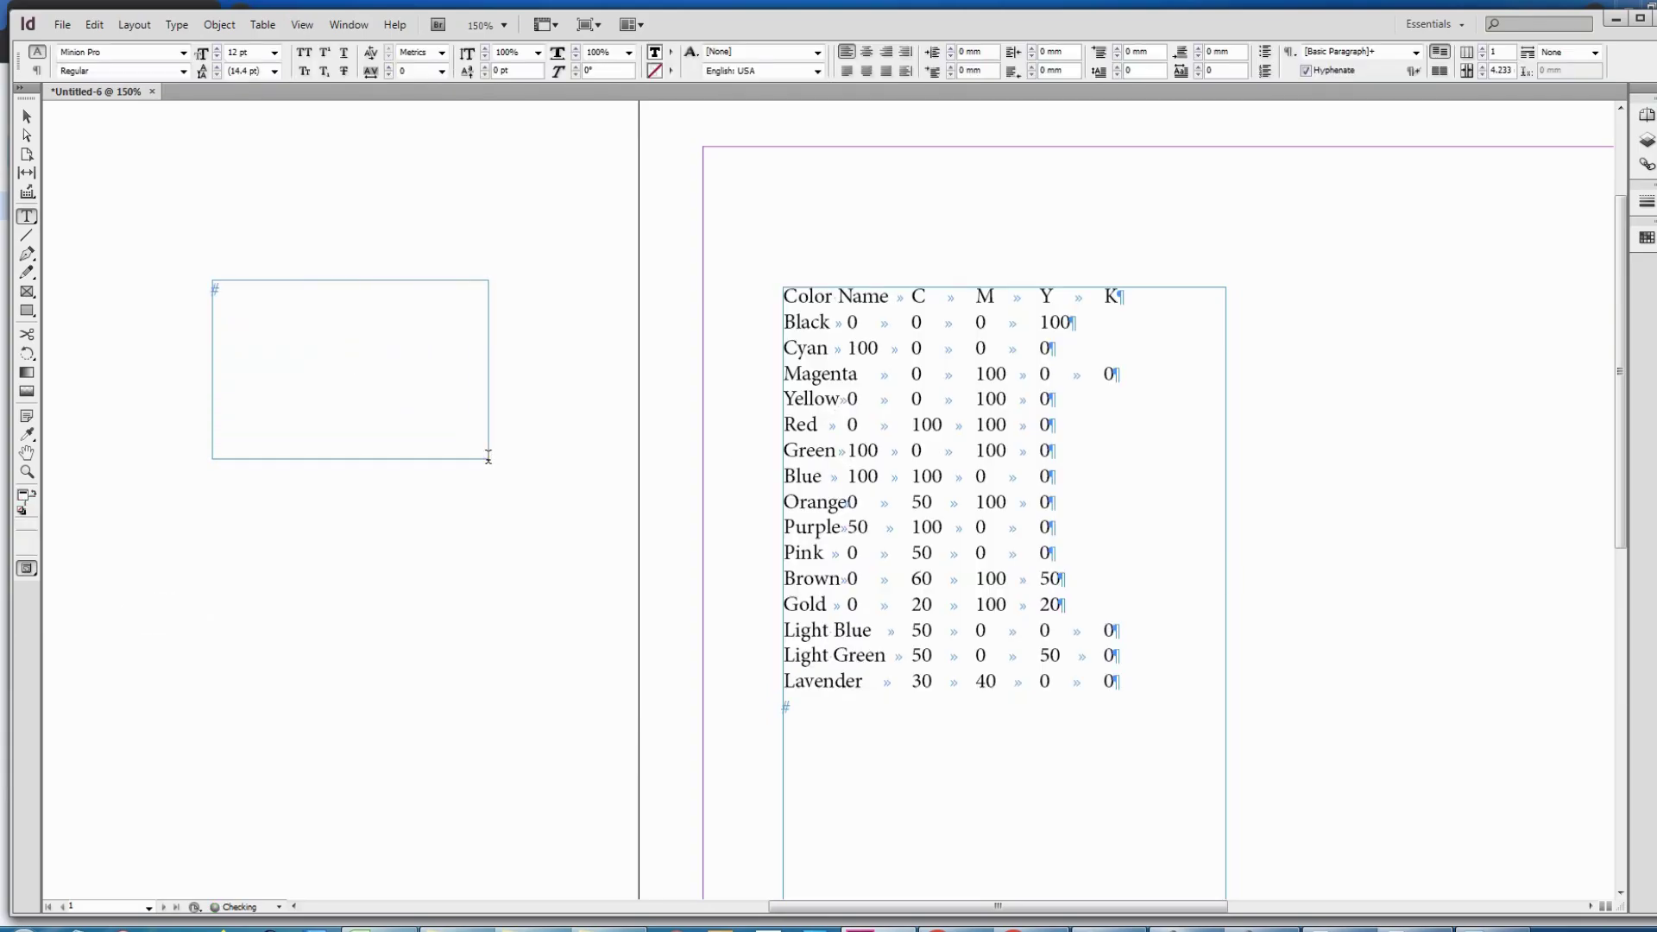
text(Use t)
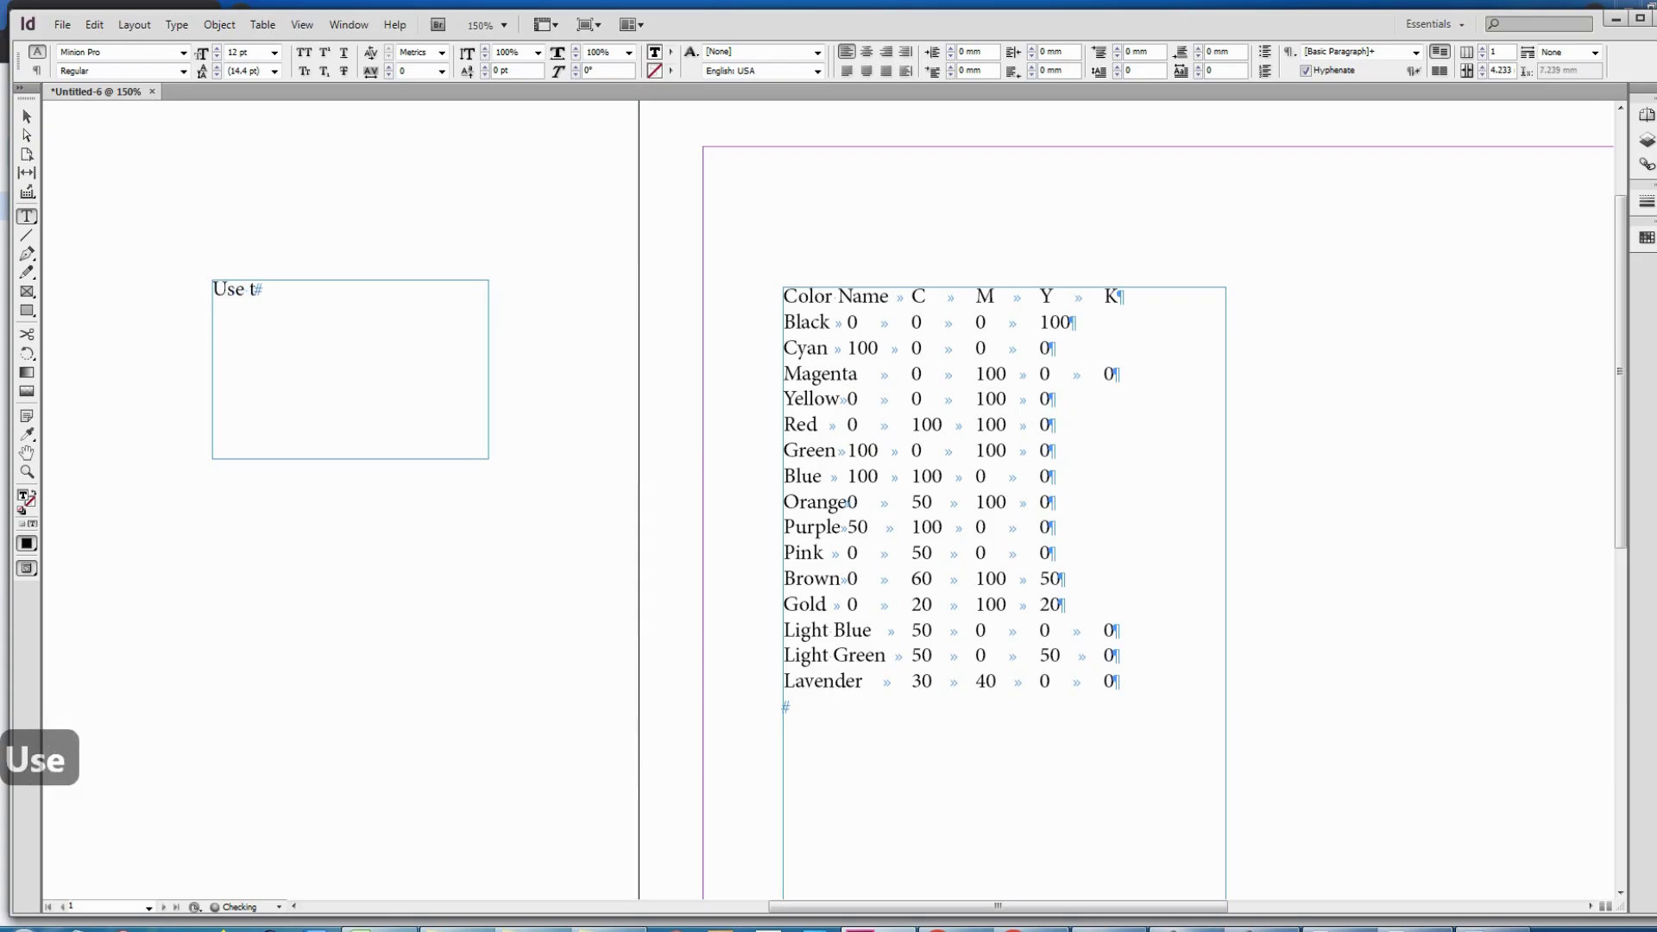
text(a)
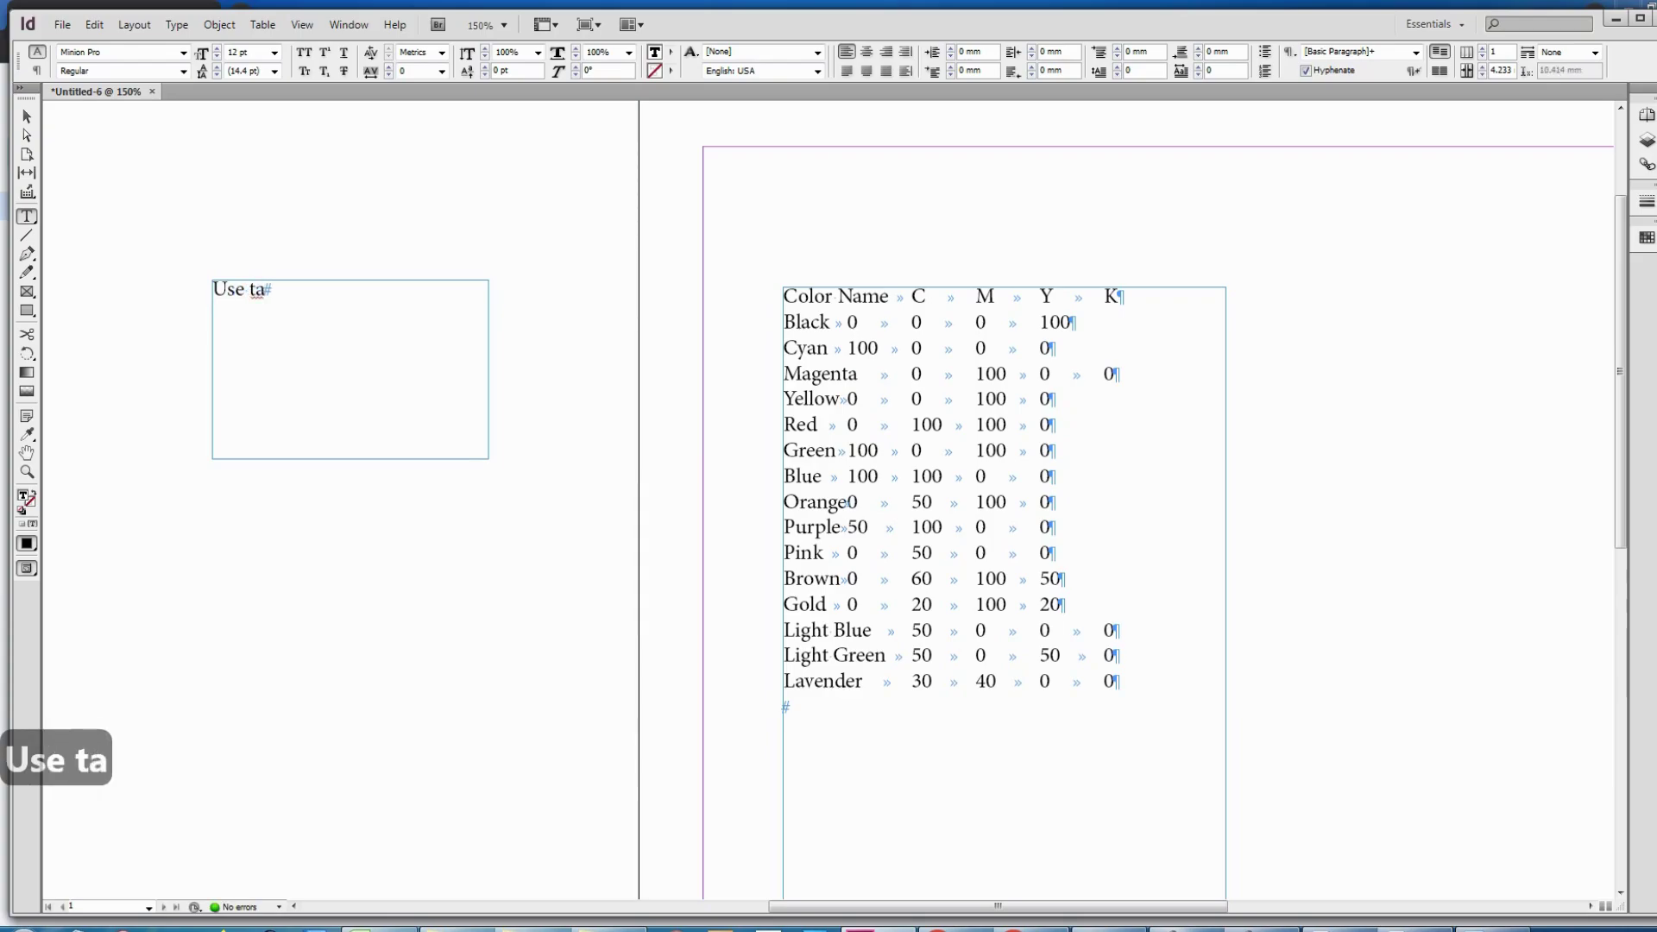
text(b p)
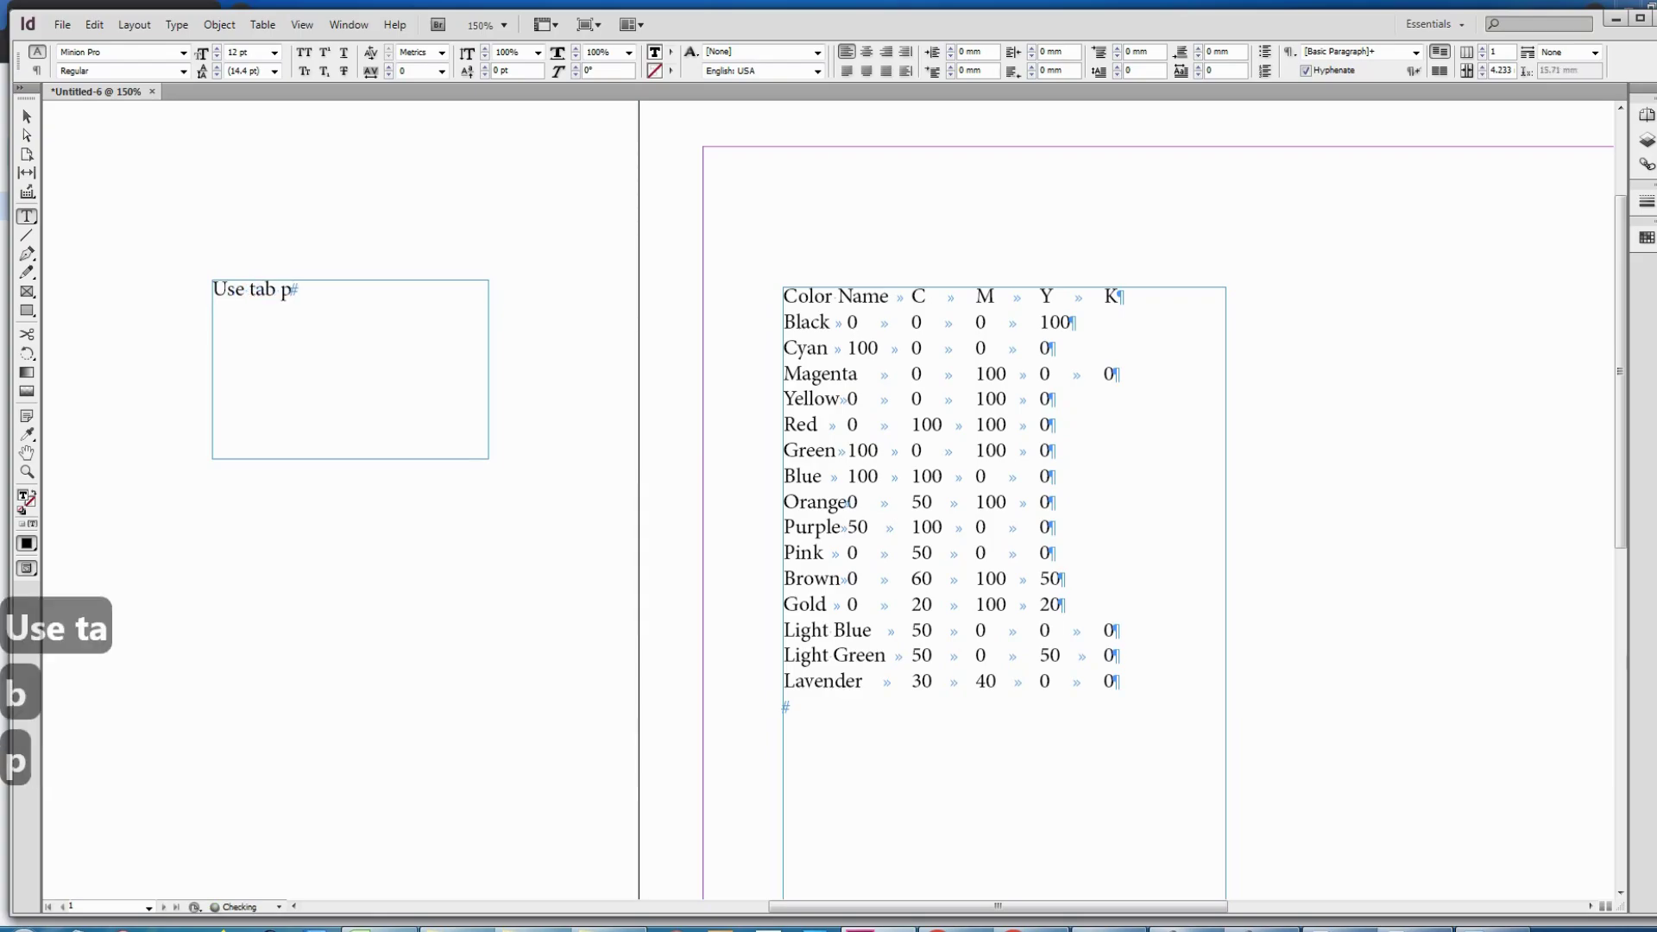
key(BackSpace)
text(button)
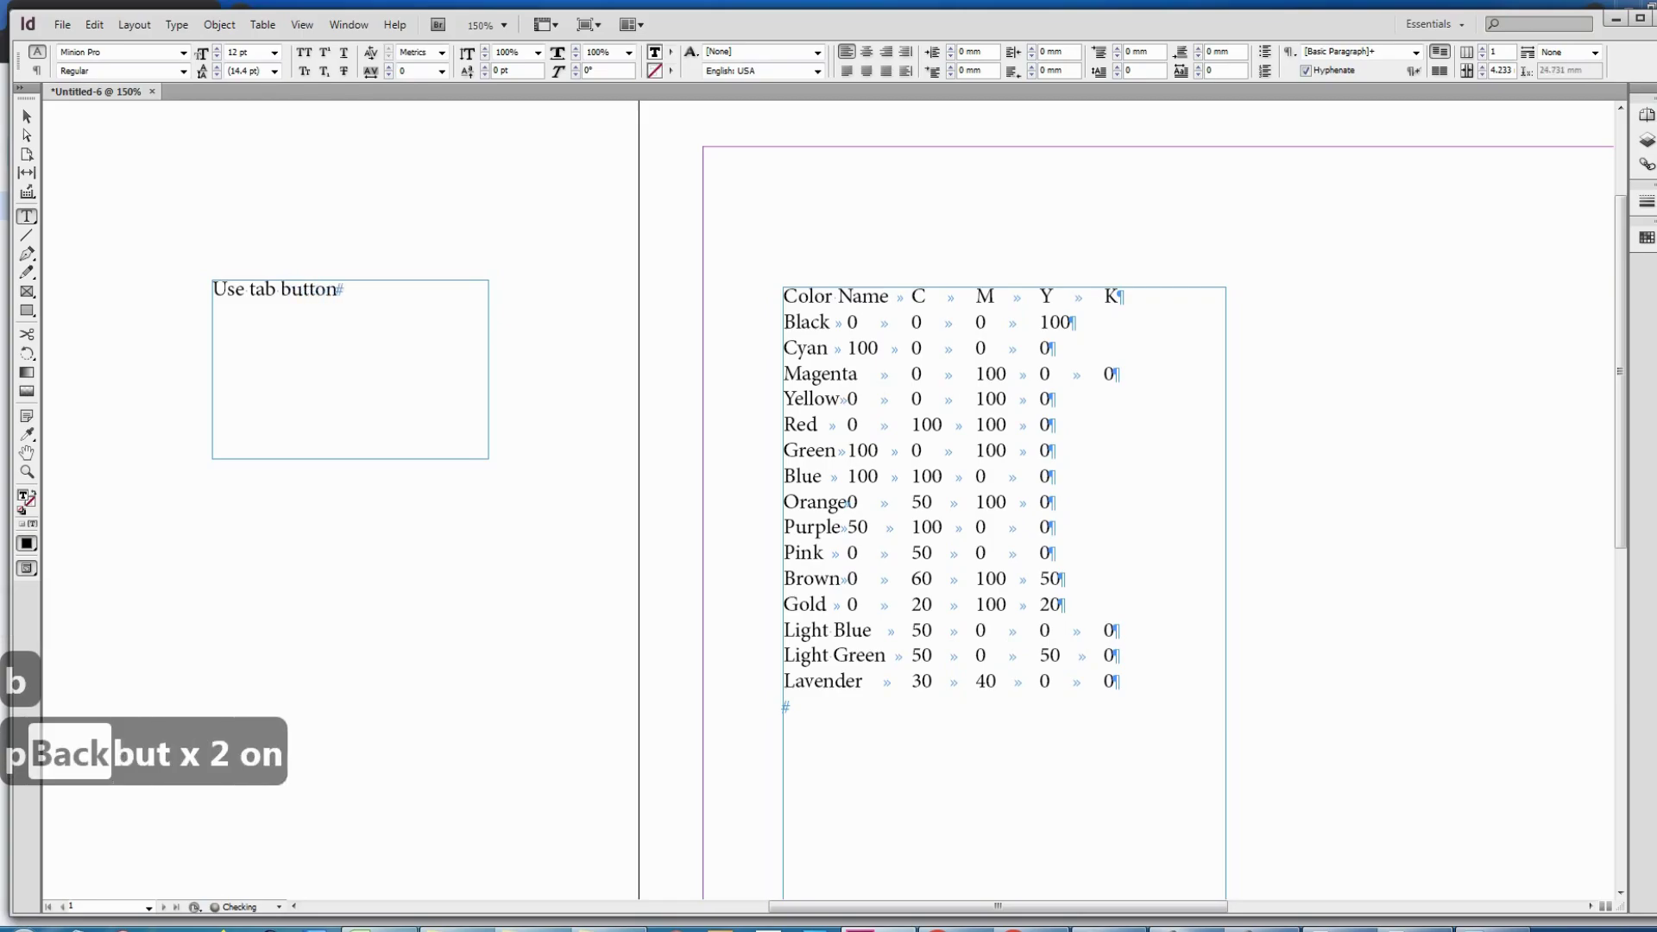
text( easil)
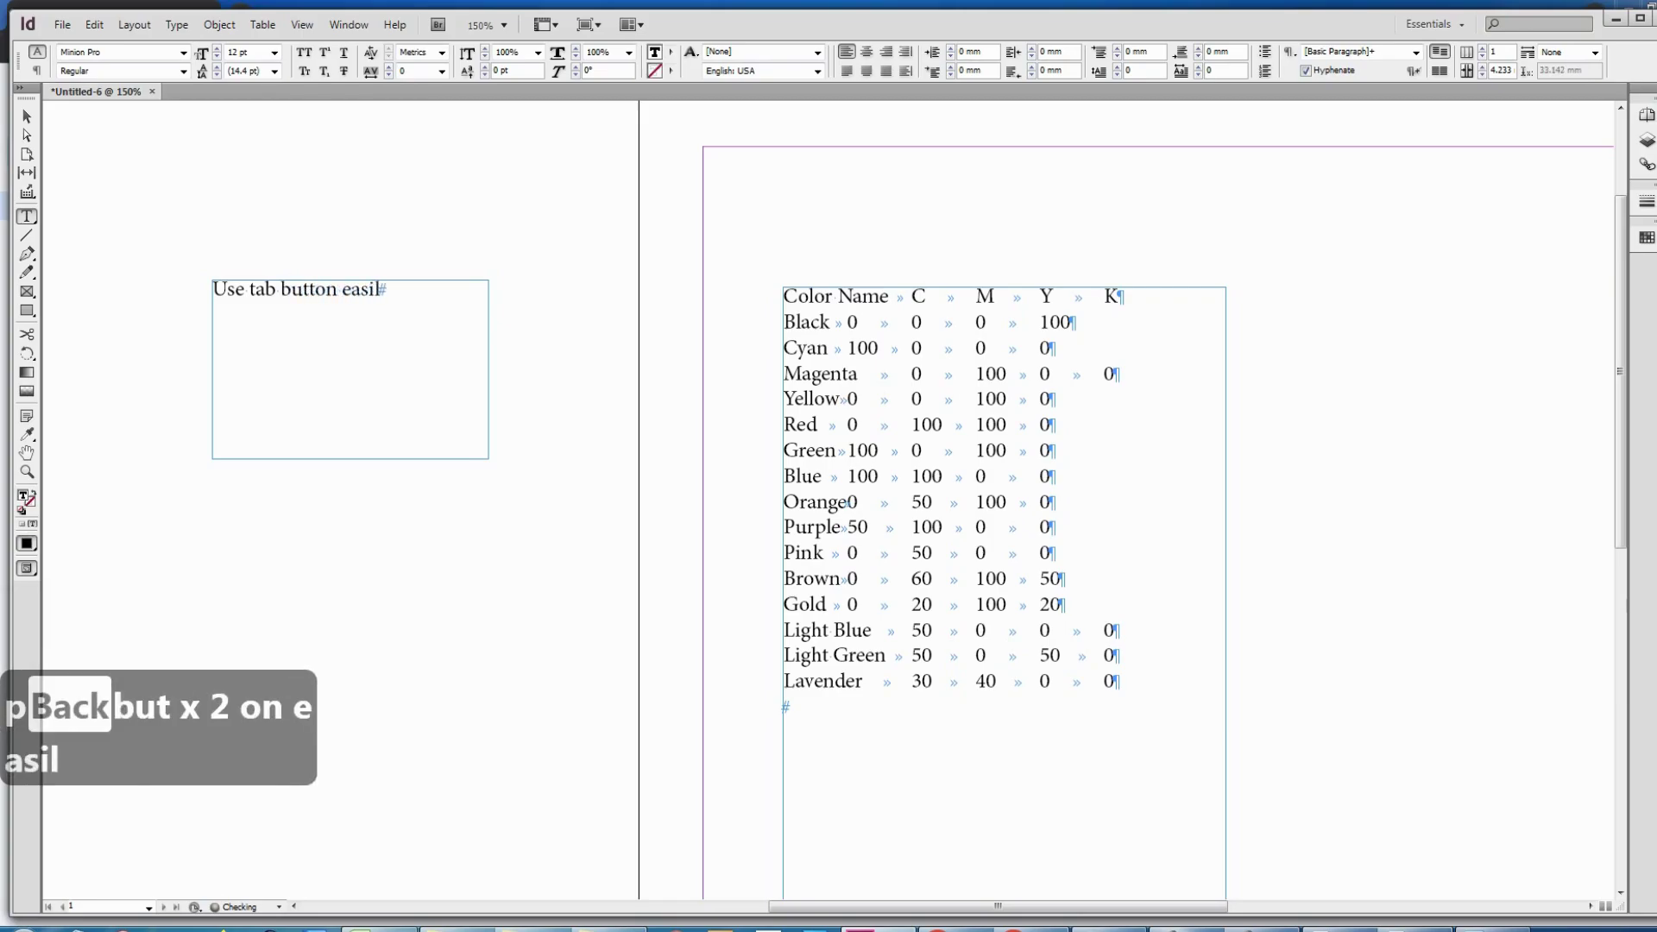
text(y convert ta)
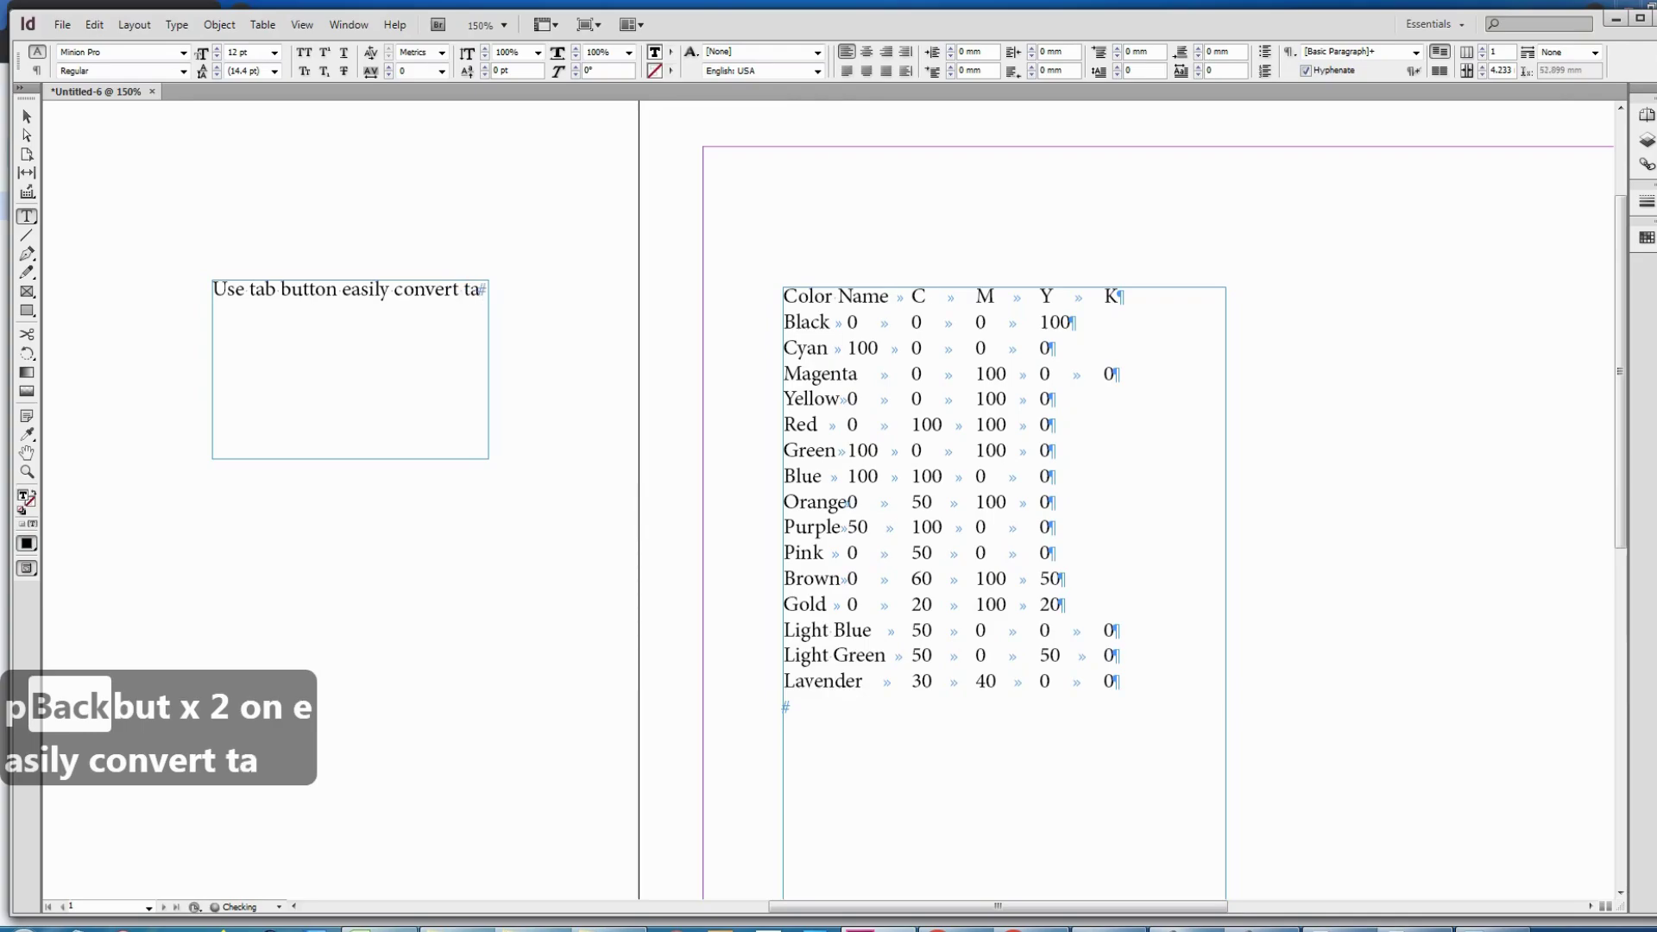
key(BackSpace)
text(ext)
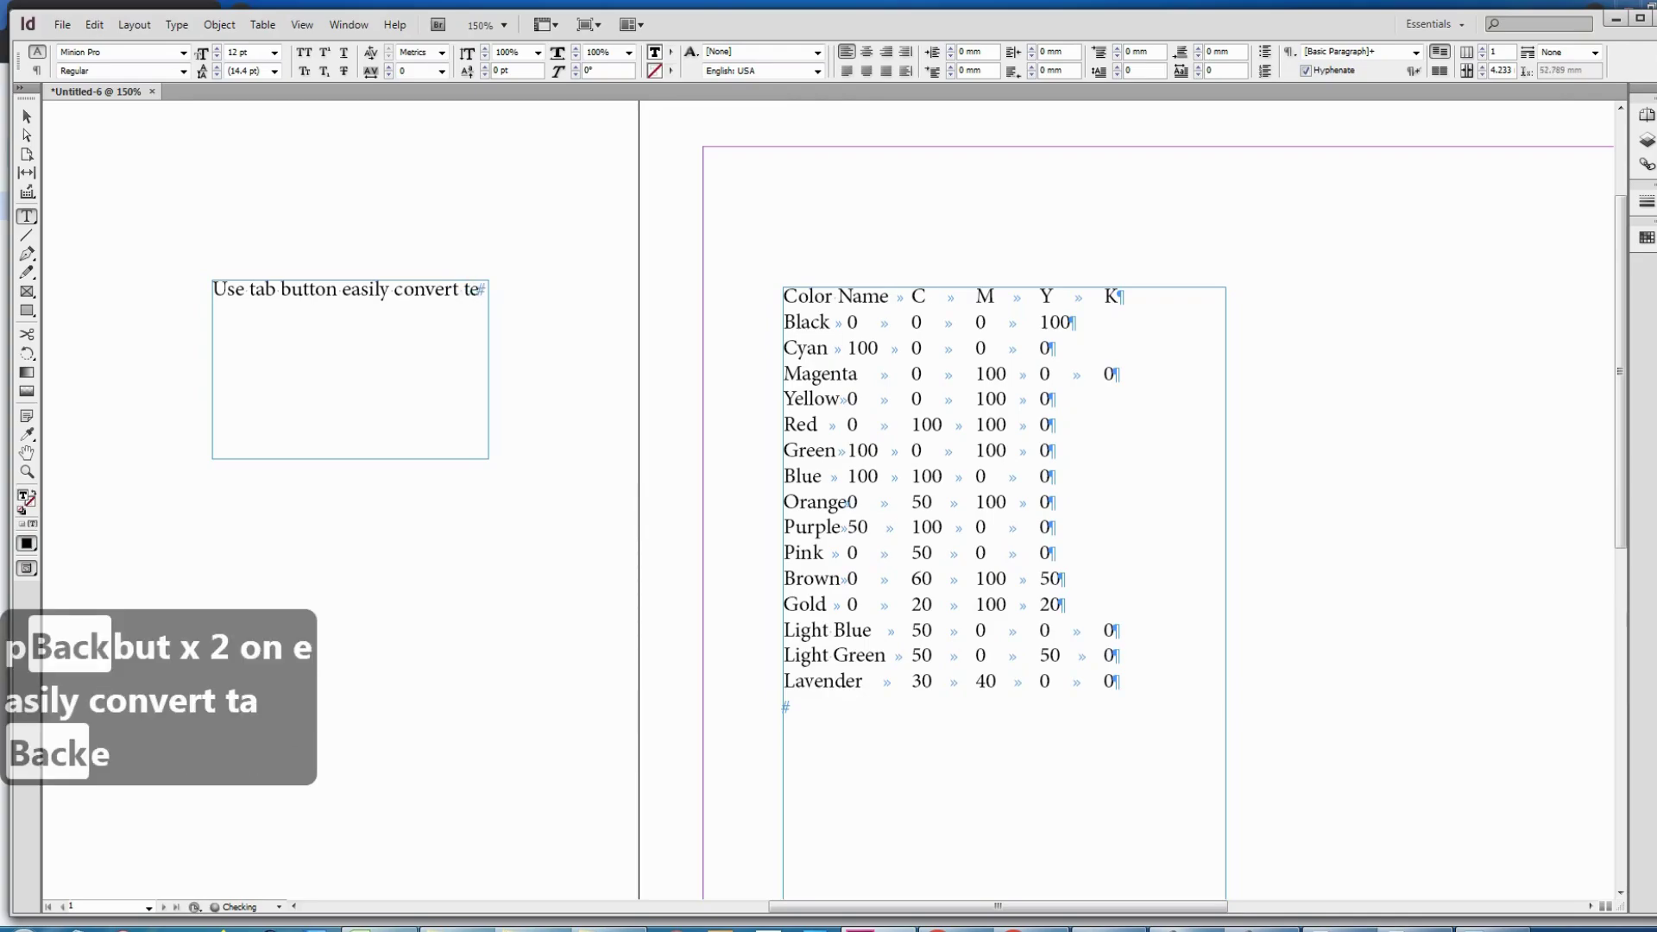
text( to )
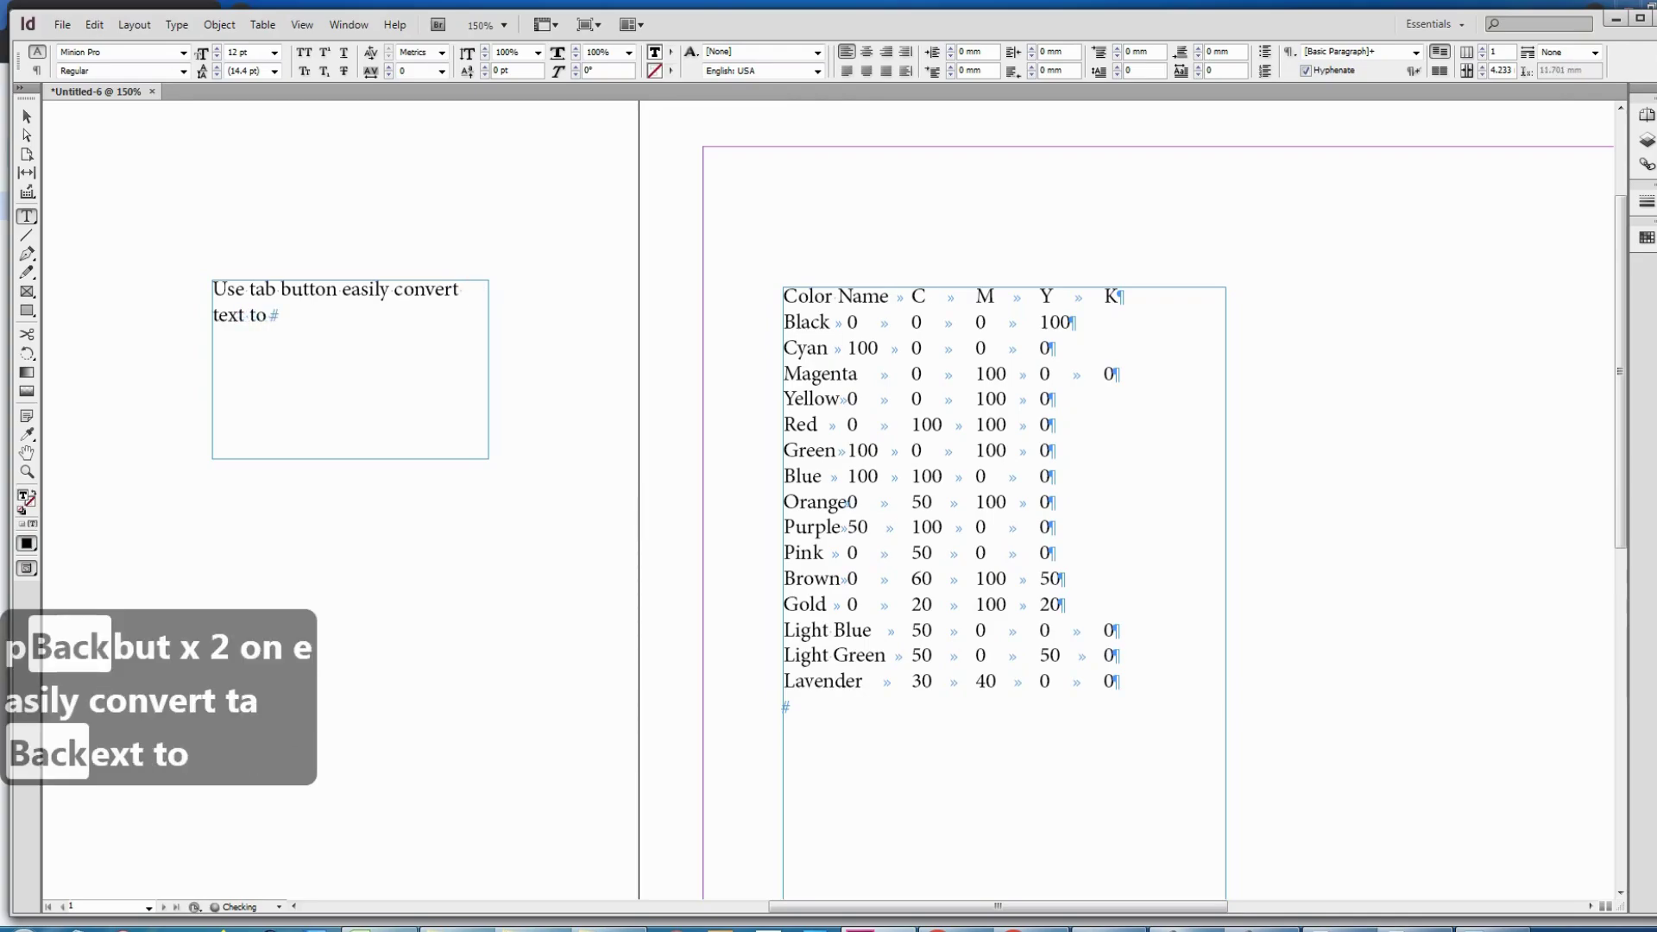
text(table)
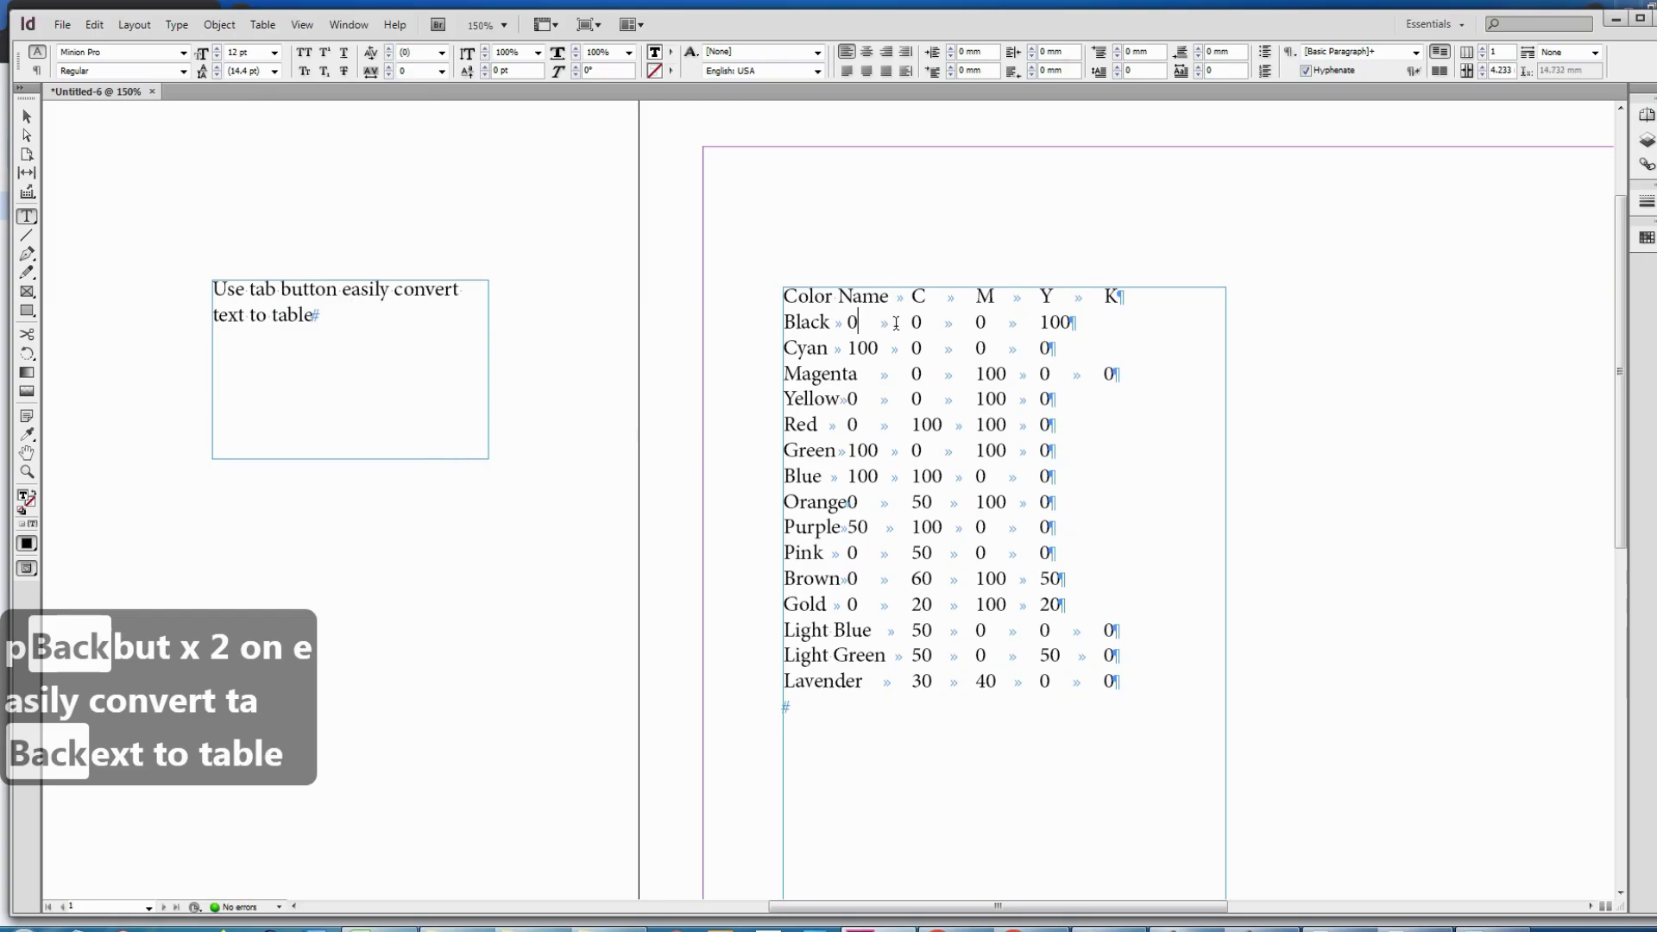
- Copy the tab character after the first value in the Black row and paste it at the end of the pasteboard note
drag(857, 321, 911, 321)
key(ctrl+c)
click(408, 315)
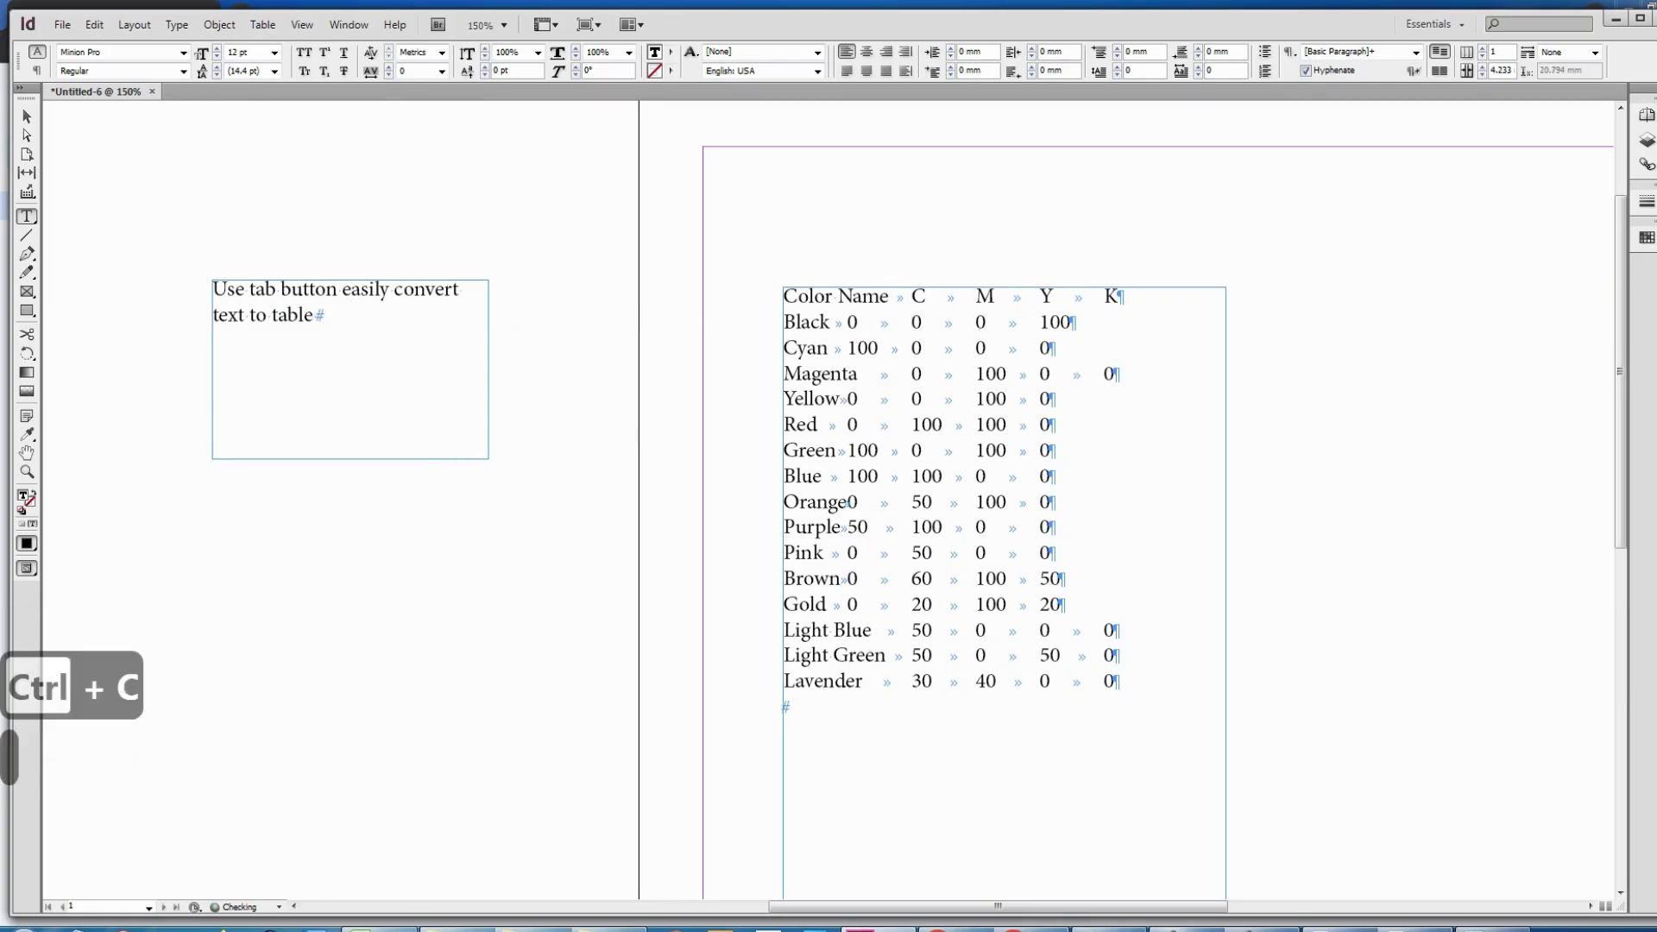
key(ctrl+v)
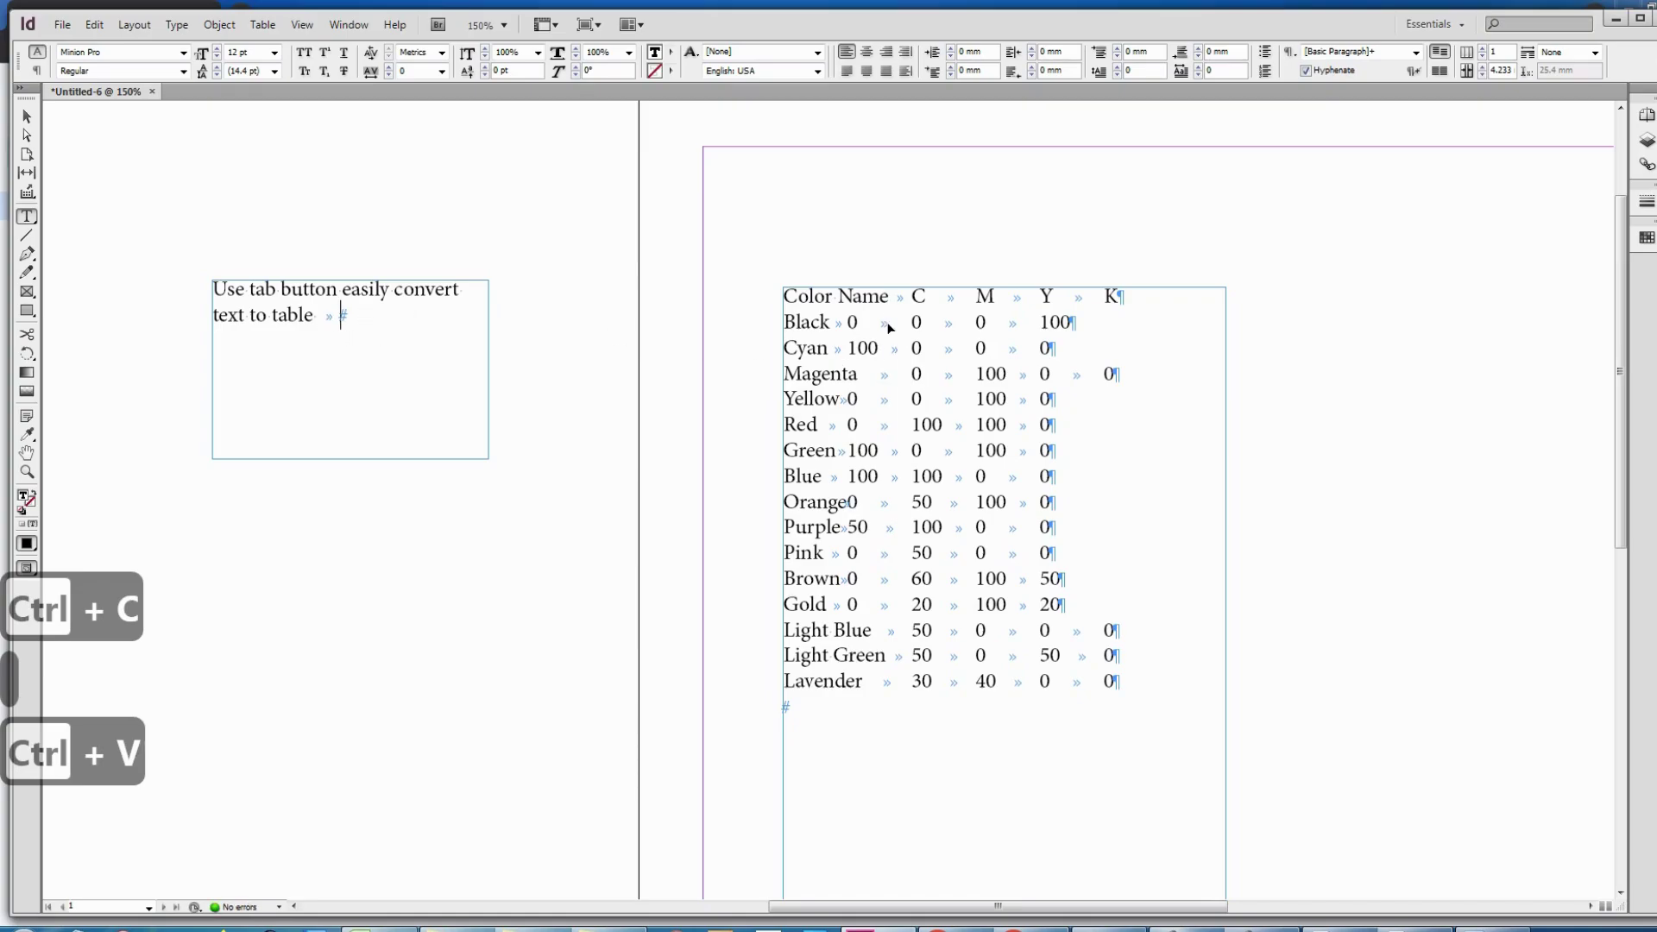
- Delete the note's text frame from the pasteboard
click(898, 297)
click(954, 296)
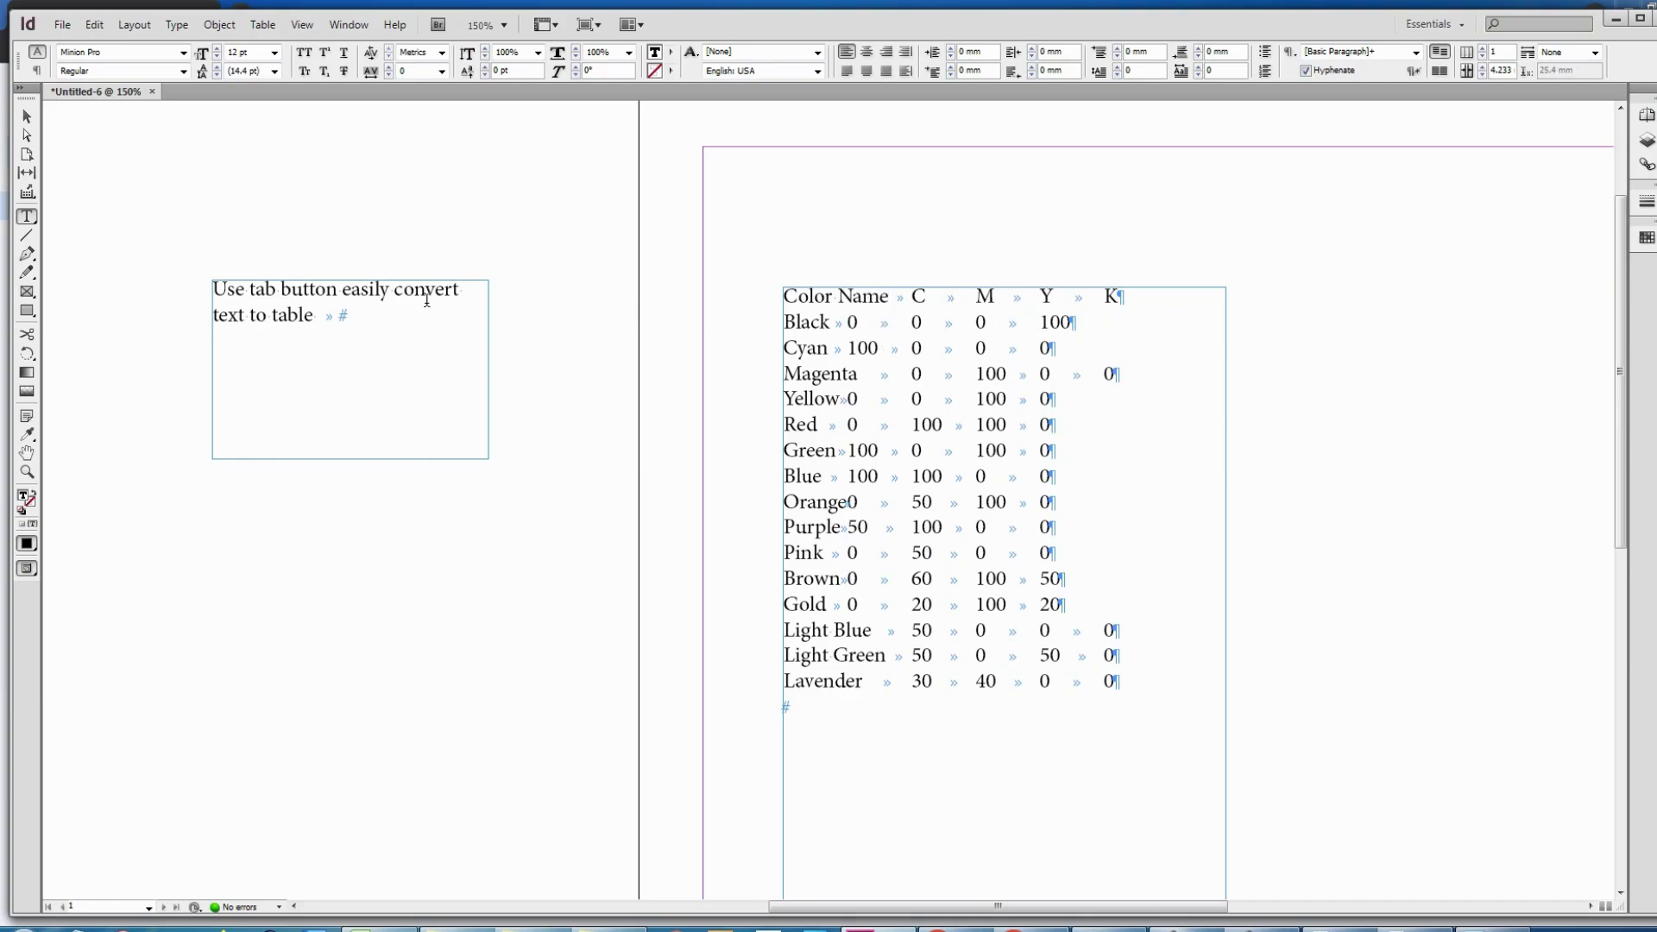
key(Escape)
key(Delete)
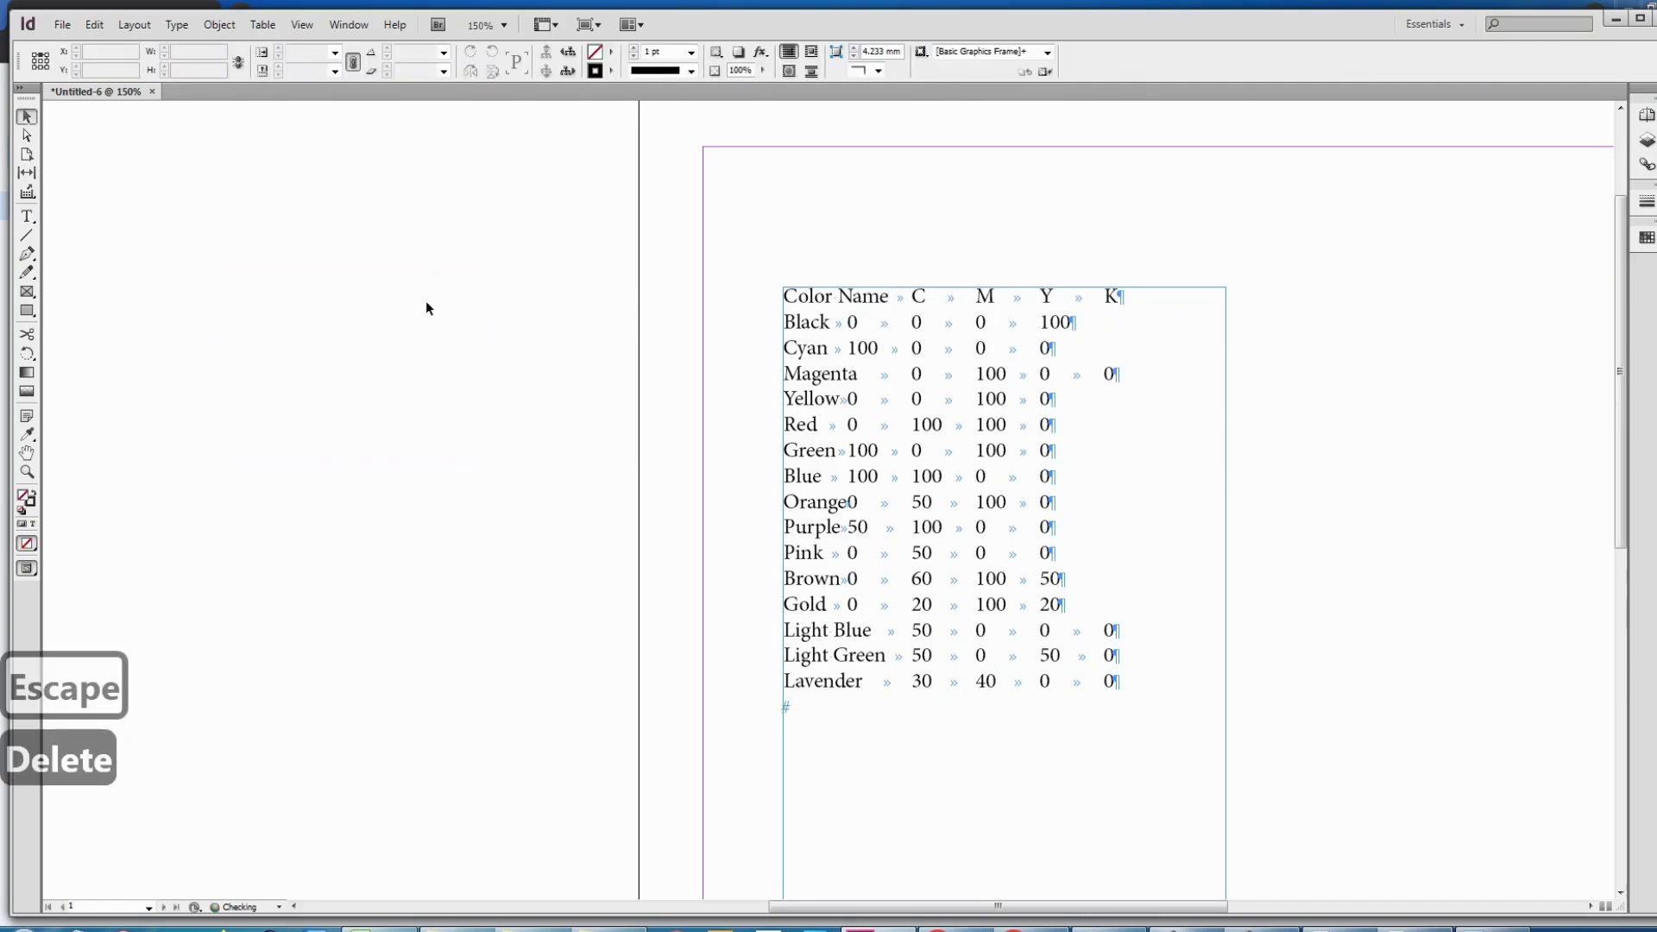
- Convert the entire color list to a table with Tab as column separator, Paragraph as row separator and the [Basic Table] style
double_click(862, 396)
key(ctrl+a)
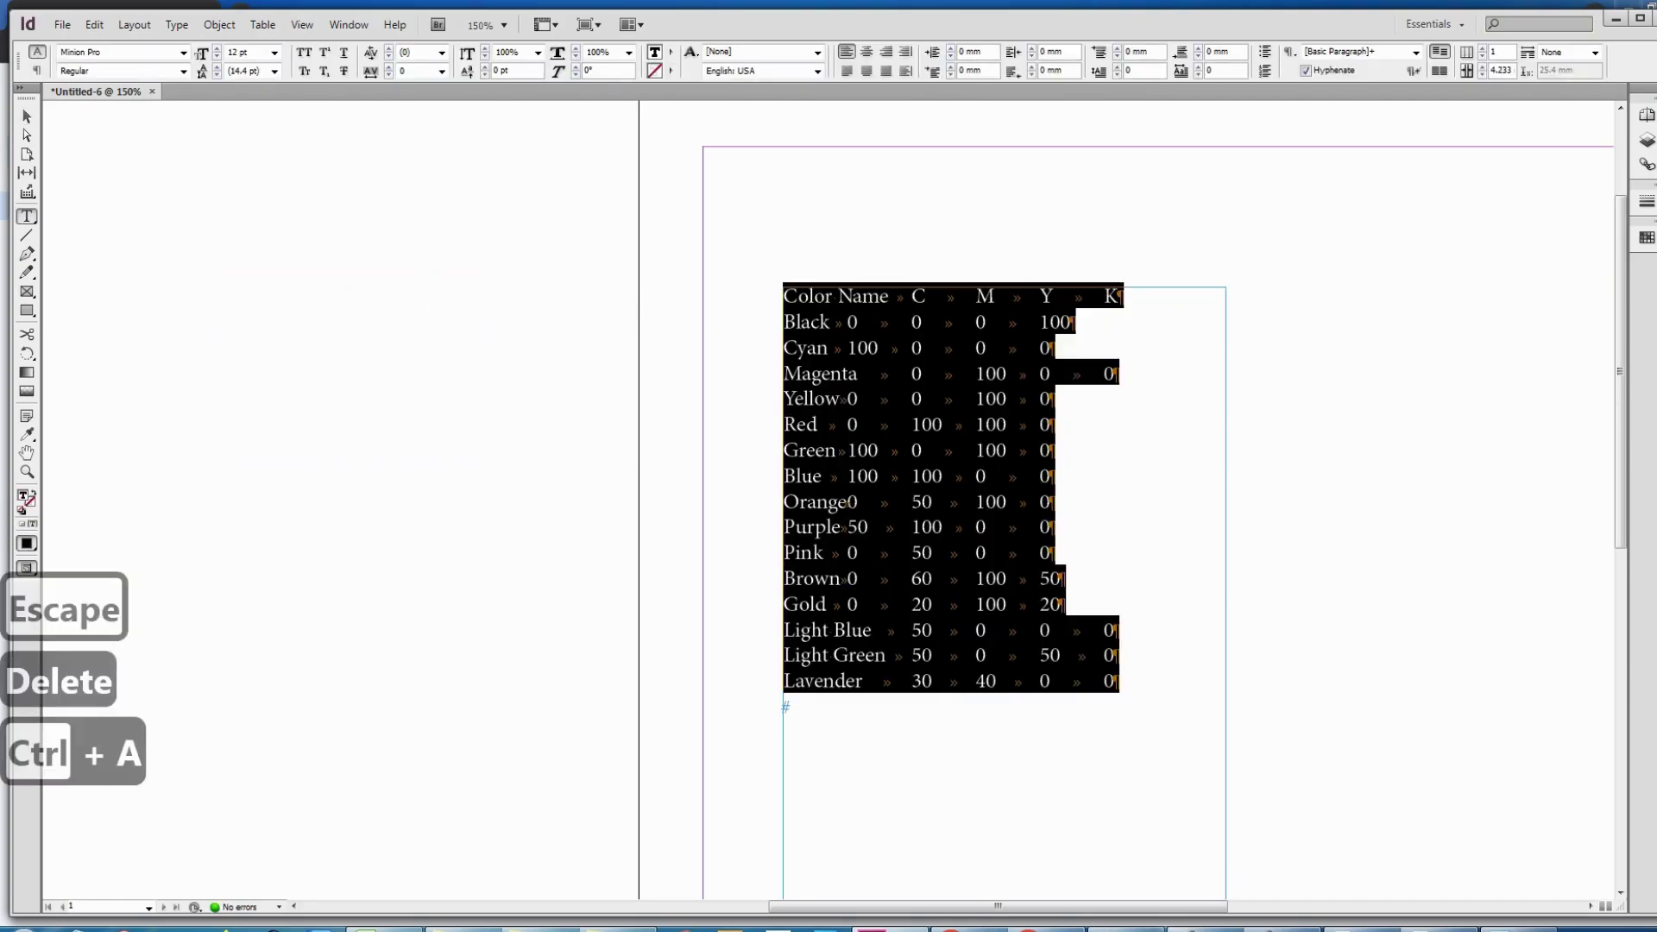
click(268, 25)
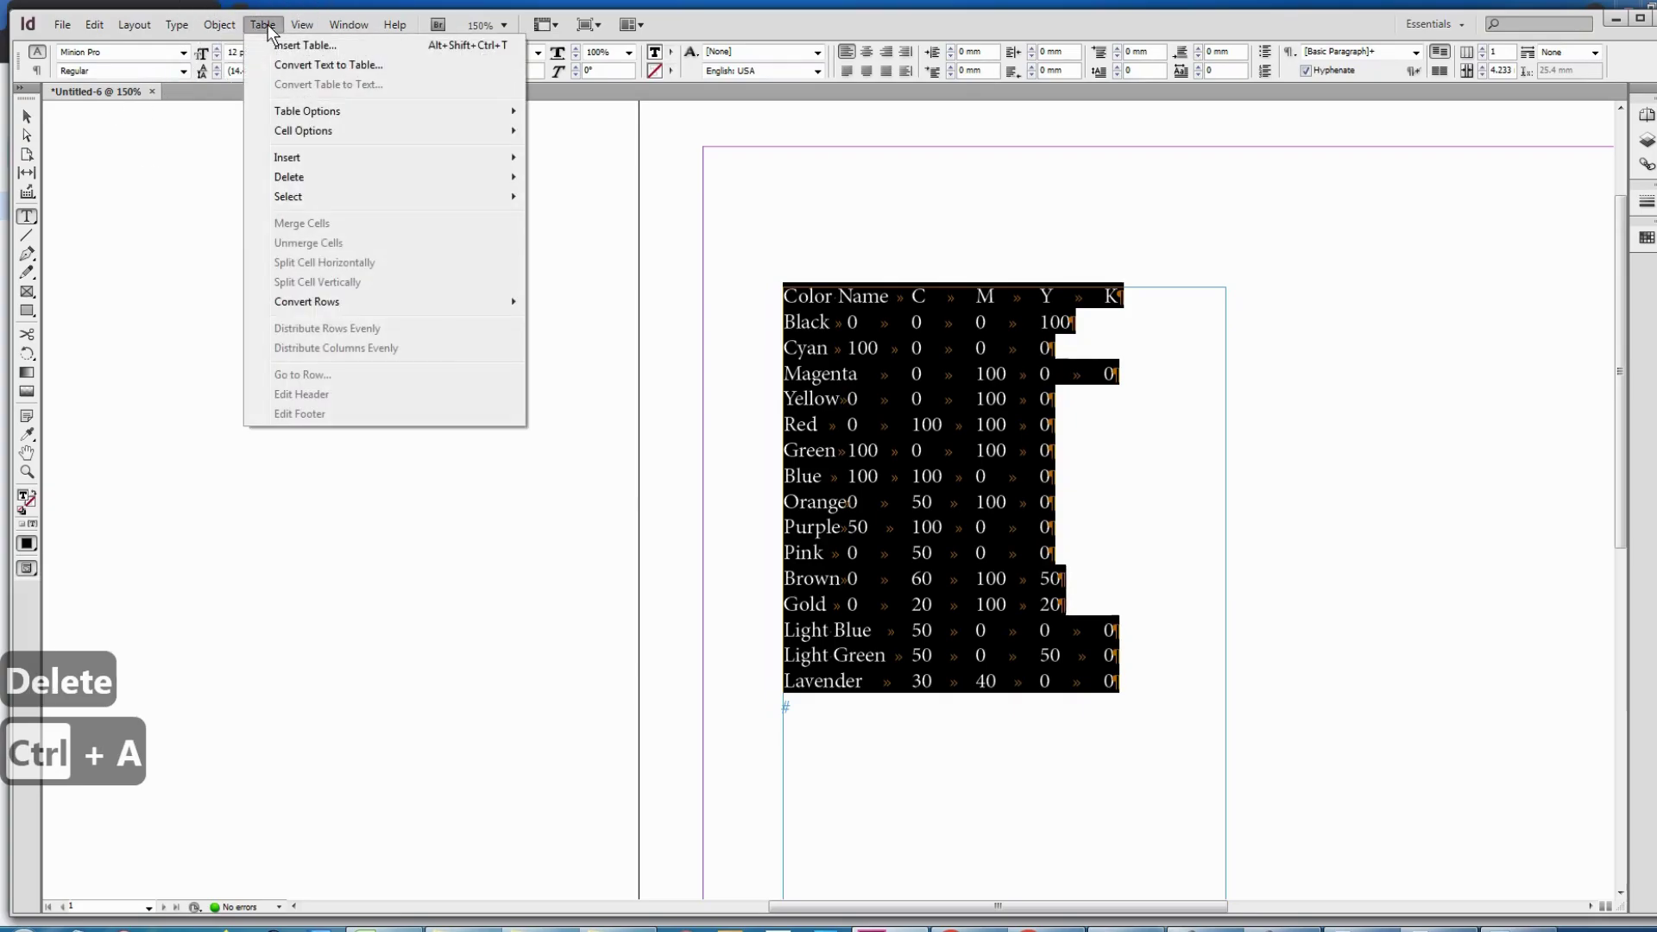
click(294, 68)
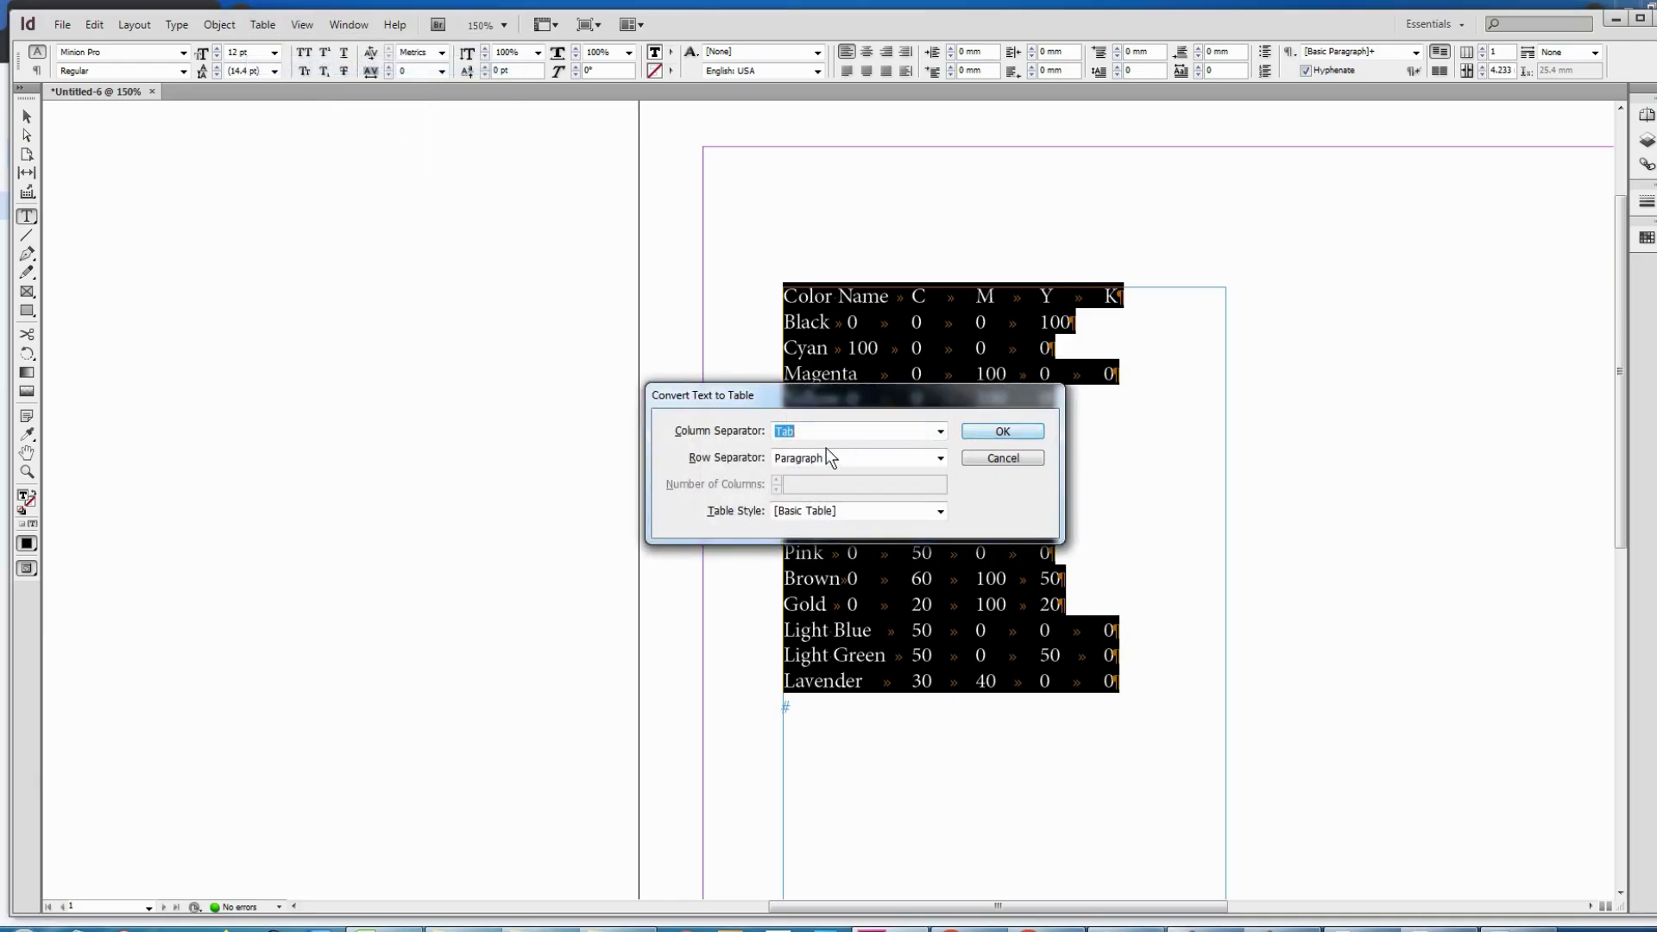
click(990, 436)
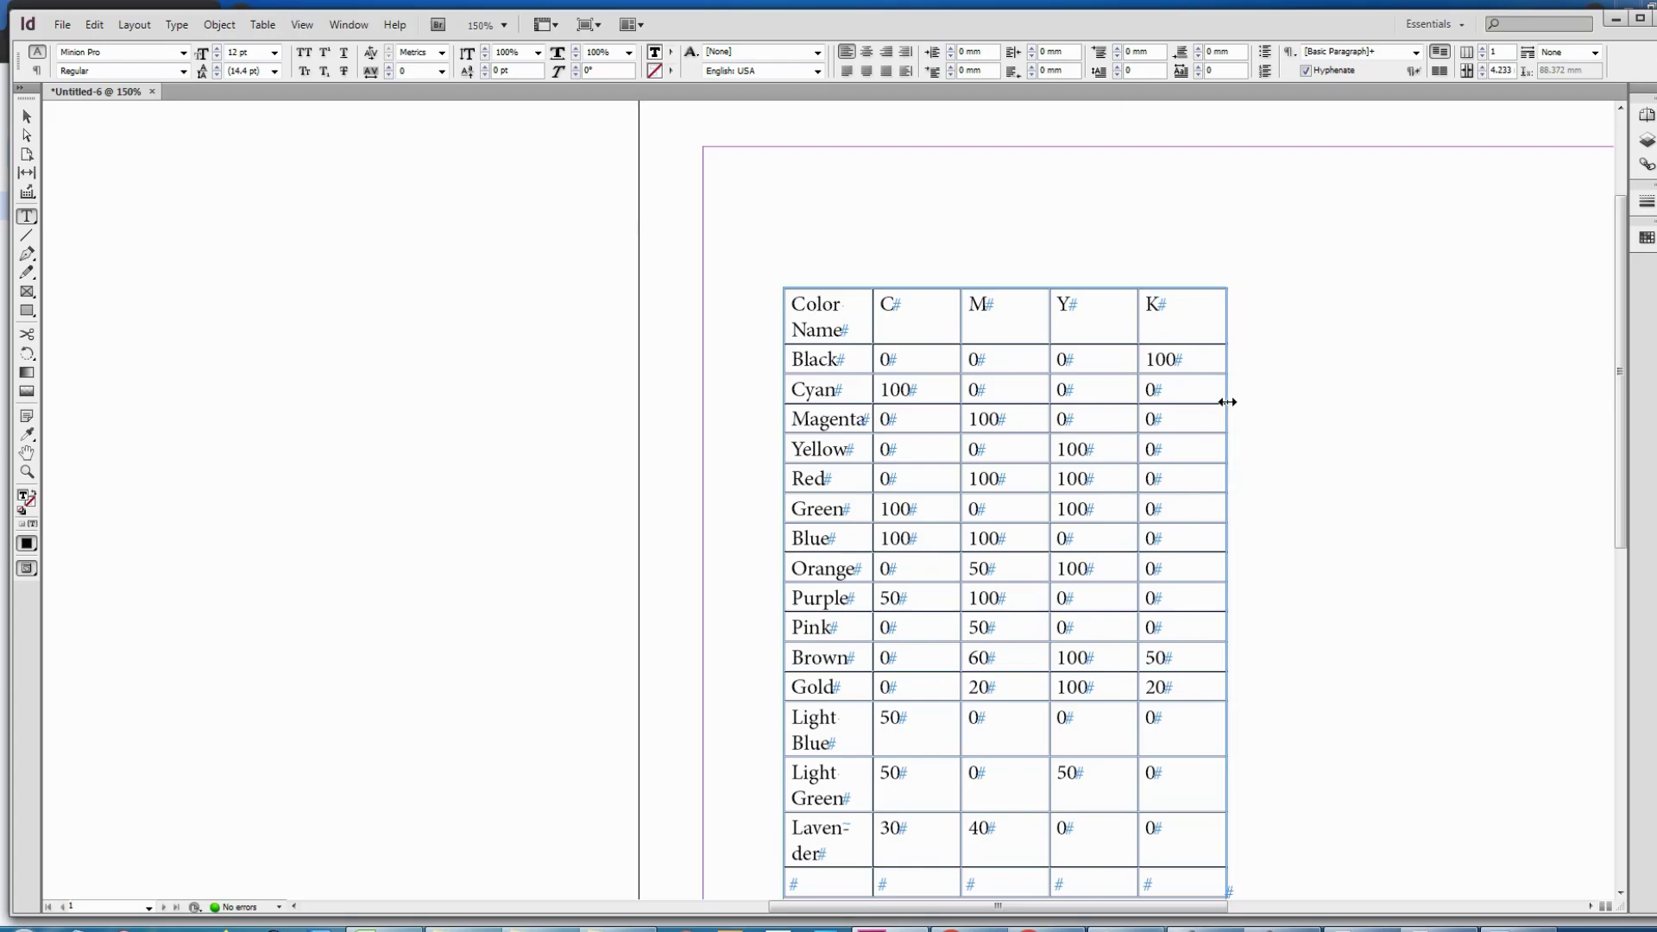
- Narrow the C, M, Y and K columns and widen the Color Name column so each name fits on one line
drag(1228, 396, 1166, 417)
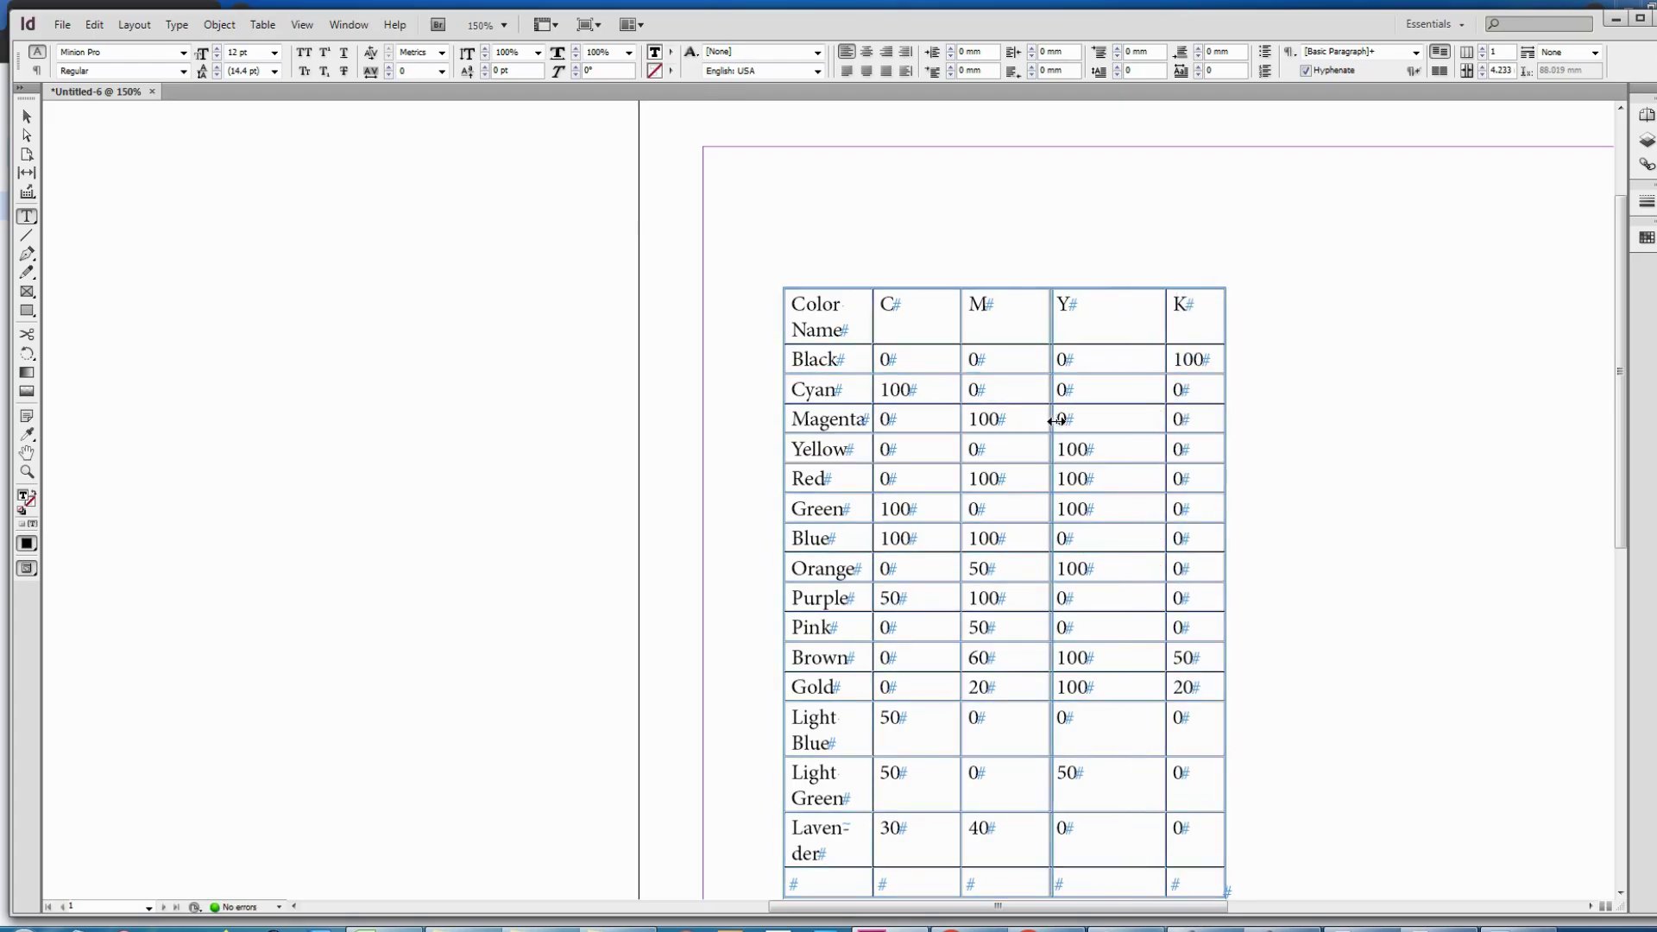
drag(1049, 417, 1098, 418)
drag(962, 422, 1034, 427)
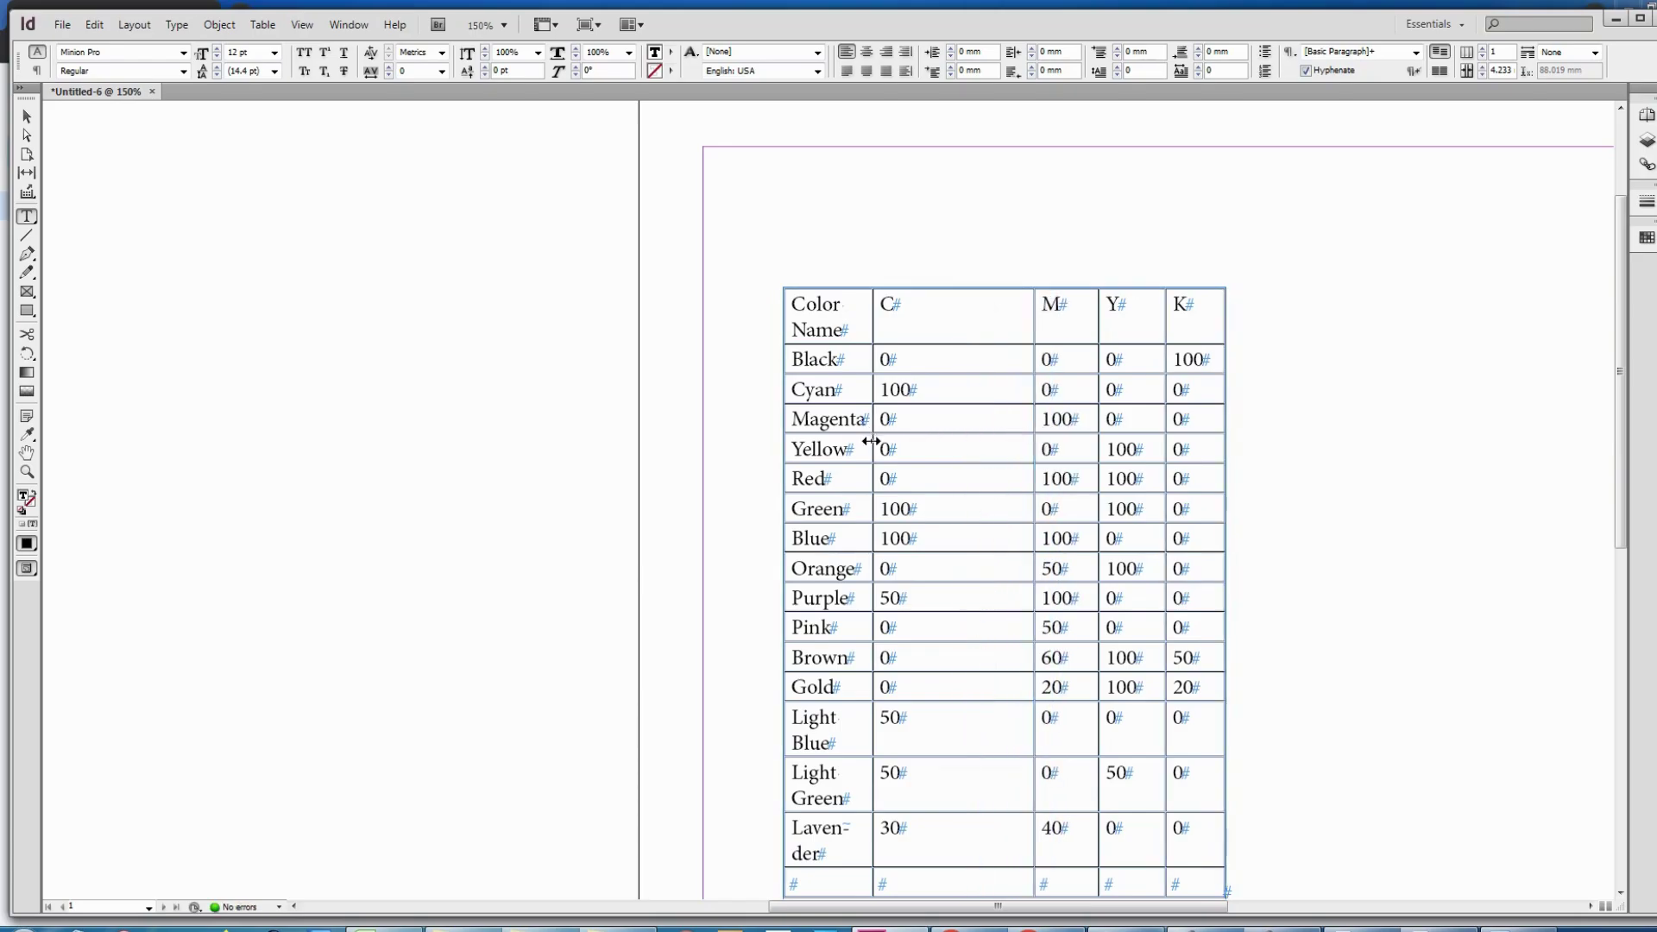
drag(872, 436, 1162, 453)
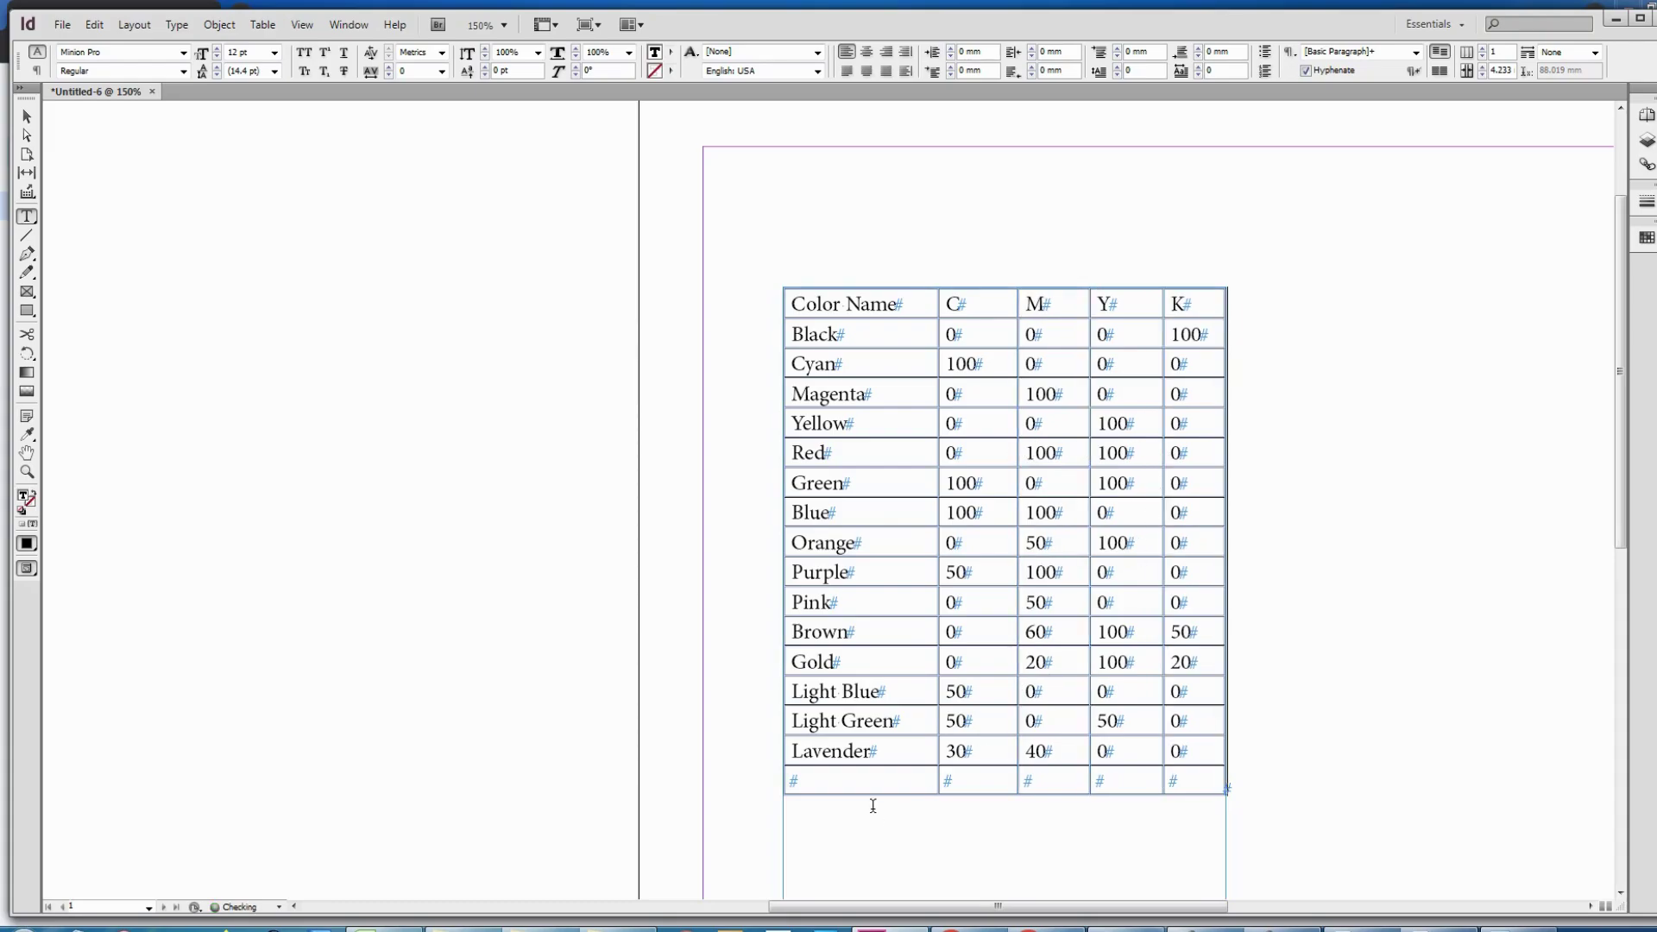
- Delete the empty last row of the table below Lavender
click(787, 780)
right_click(864, 780)
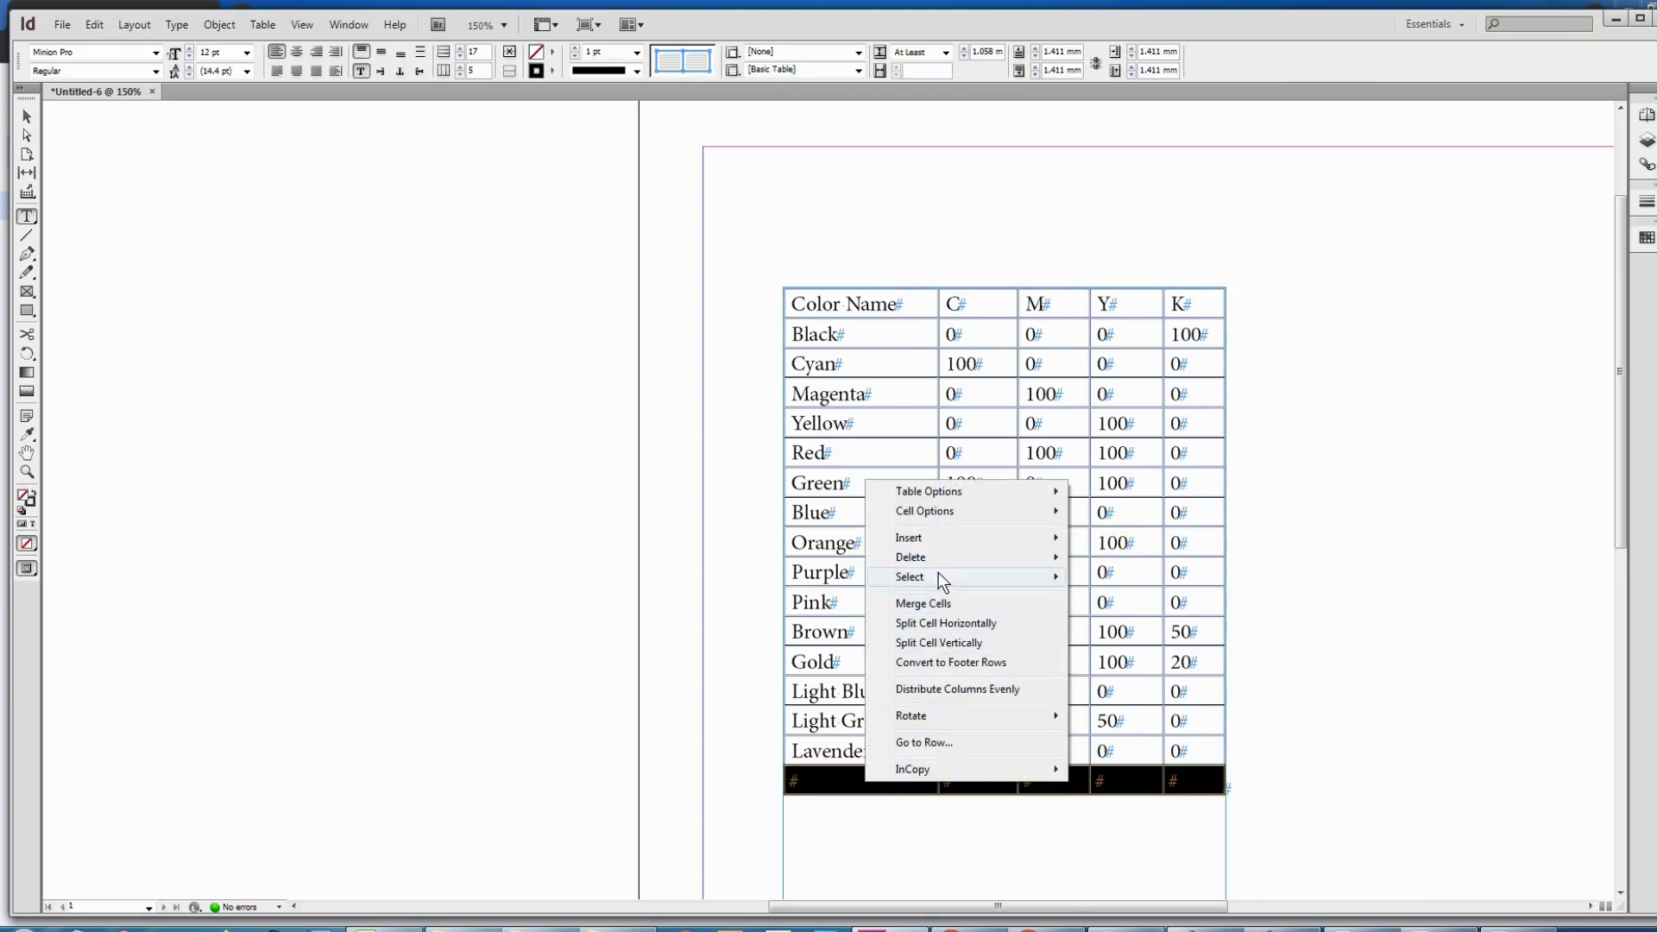
mouse_move(944, 557)
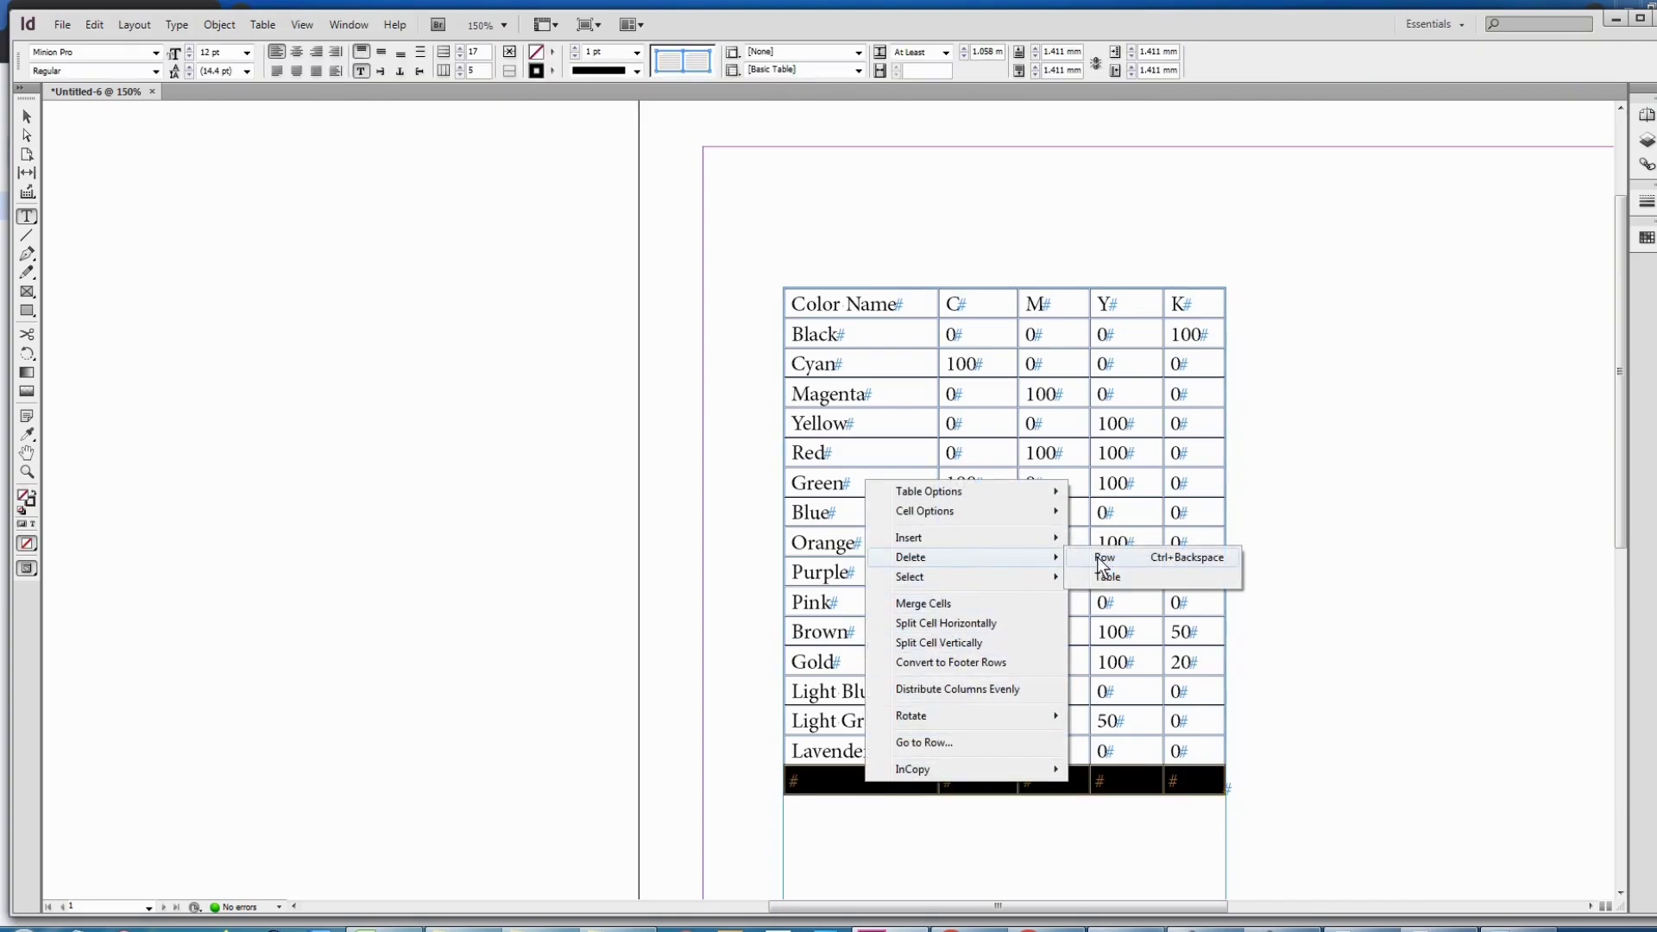
click(1104, 558)
click(868, 308)
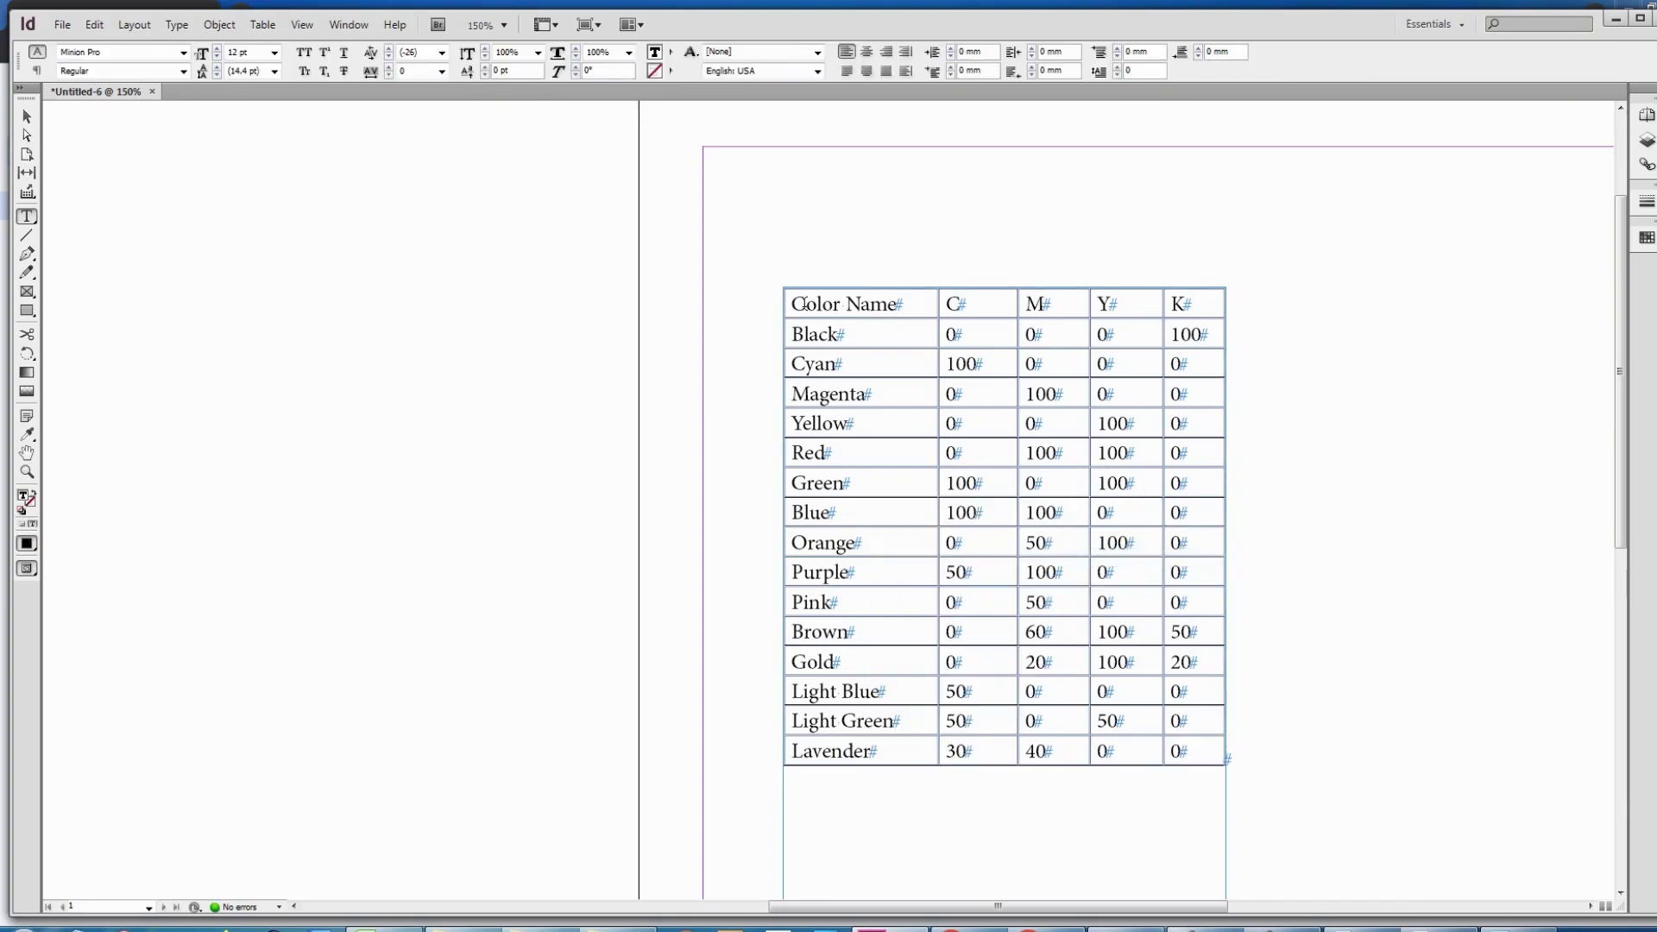
- Add a text frame on the pasteboard beside the page with the lines "extra space" and "stroke size change"
drag(245, 293, 484, 396)
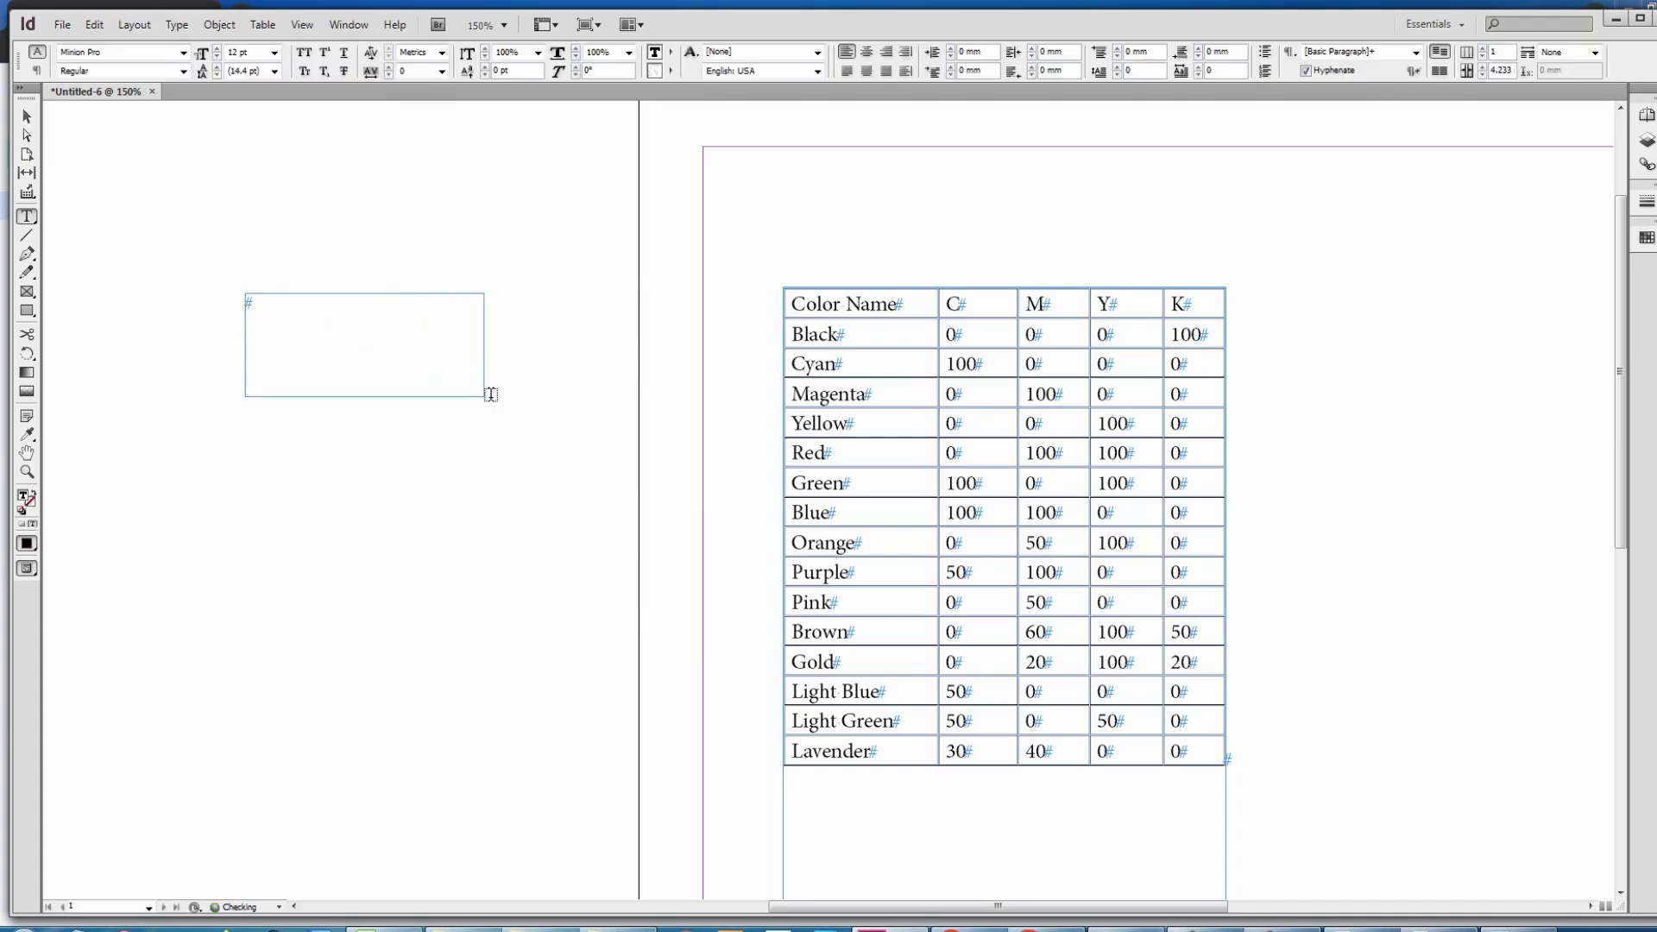
text(ext)
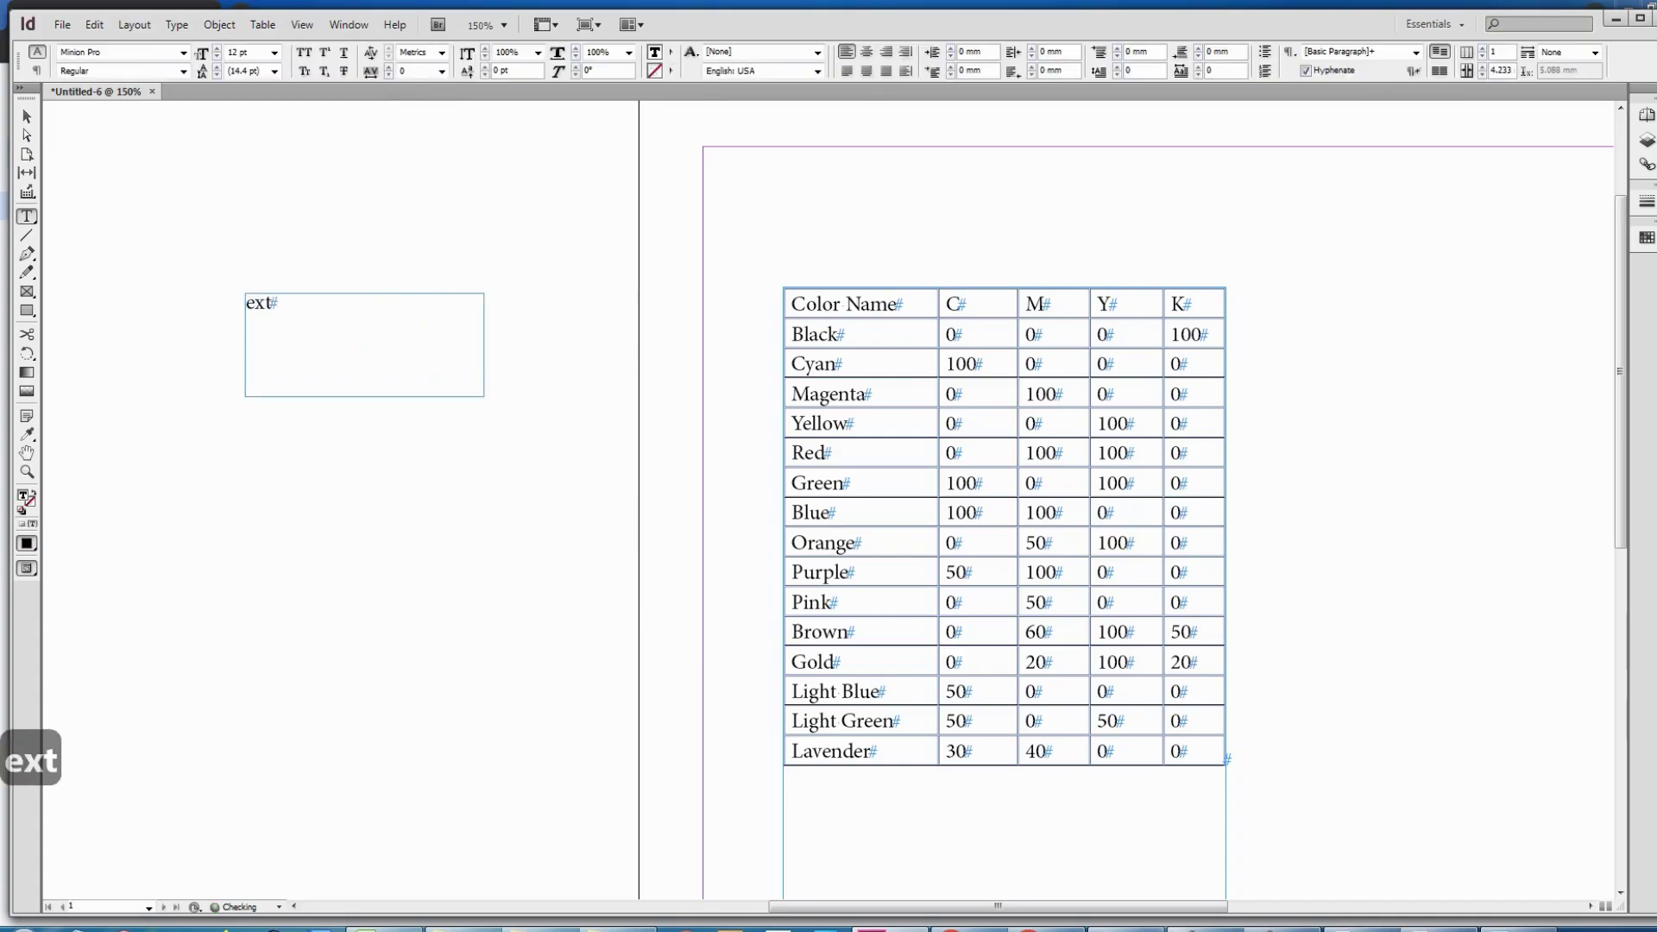
text(ra space)
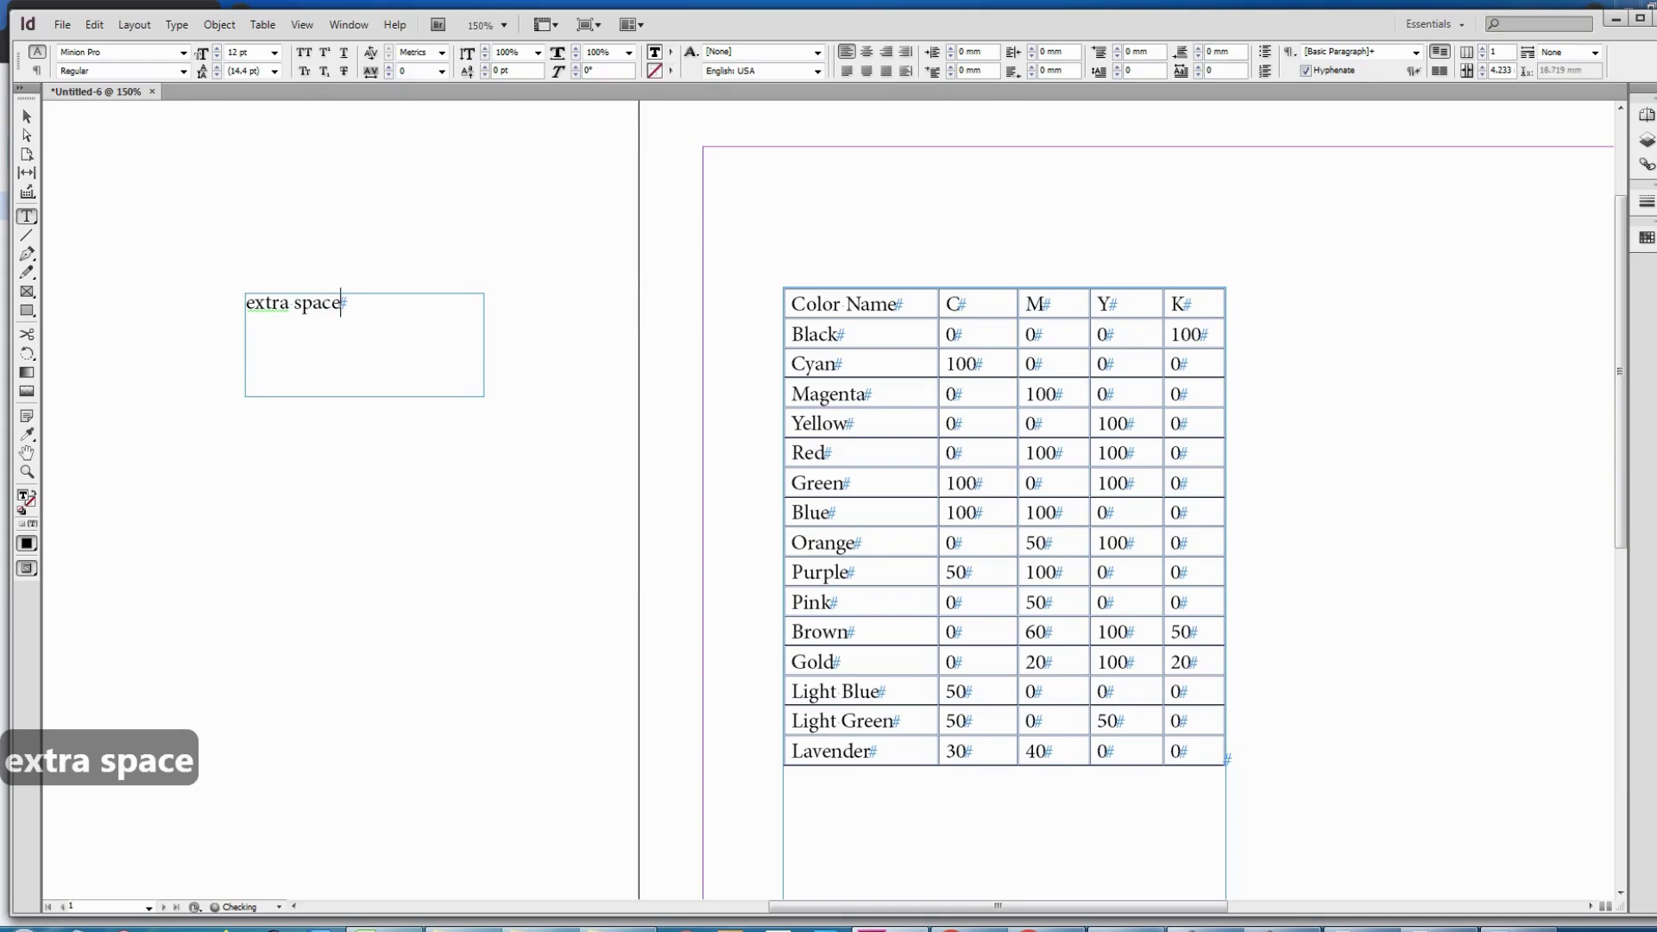
key(Return)
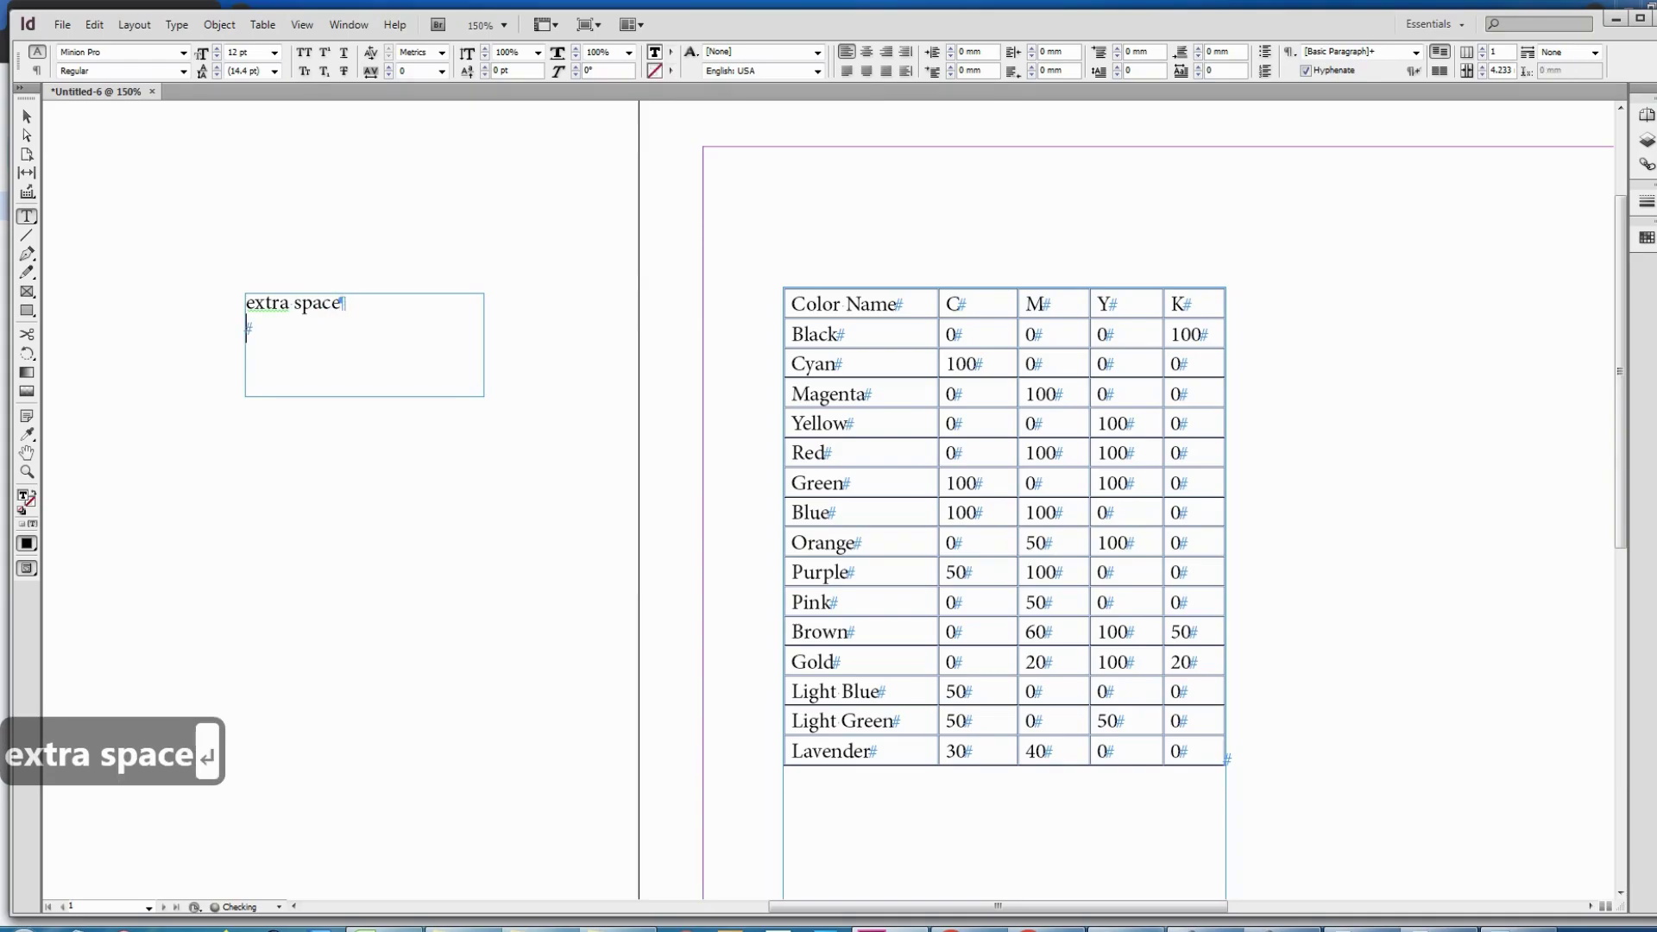
text(stroke with)
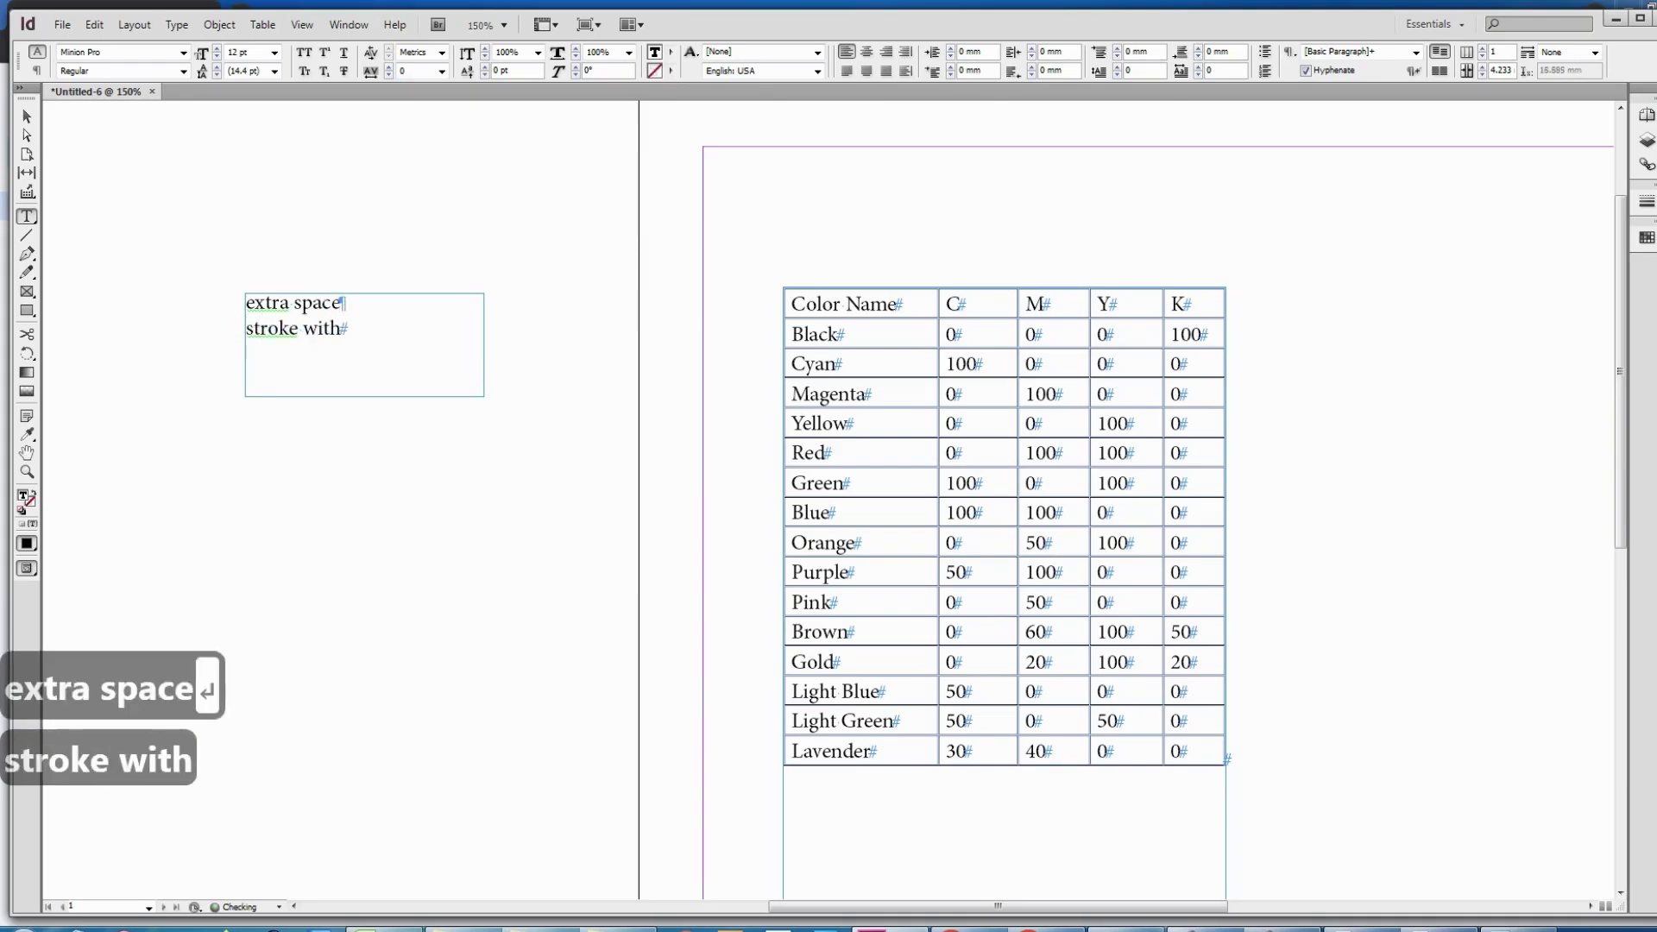
key(BackSpace)
key(BackSpace)
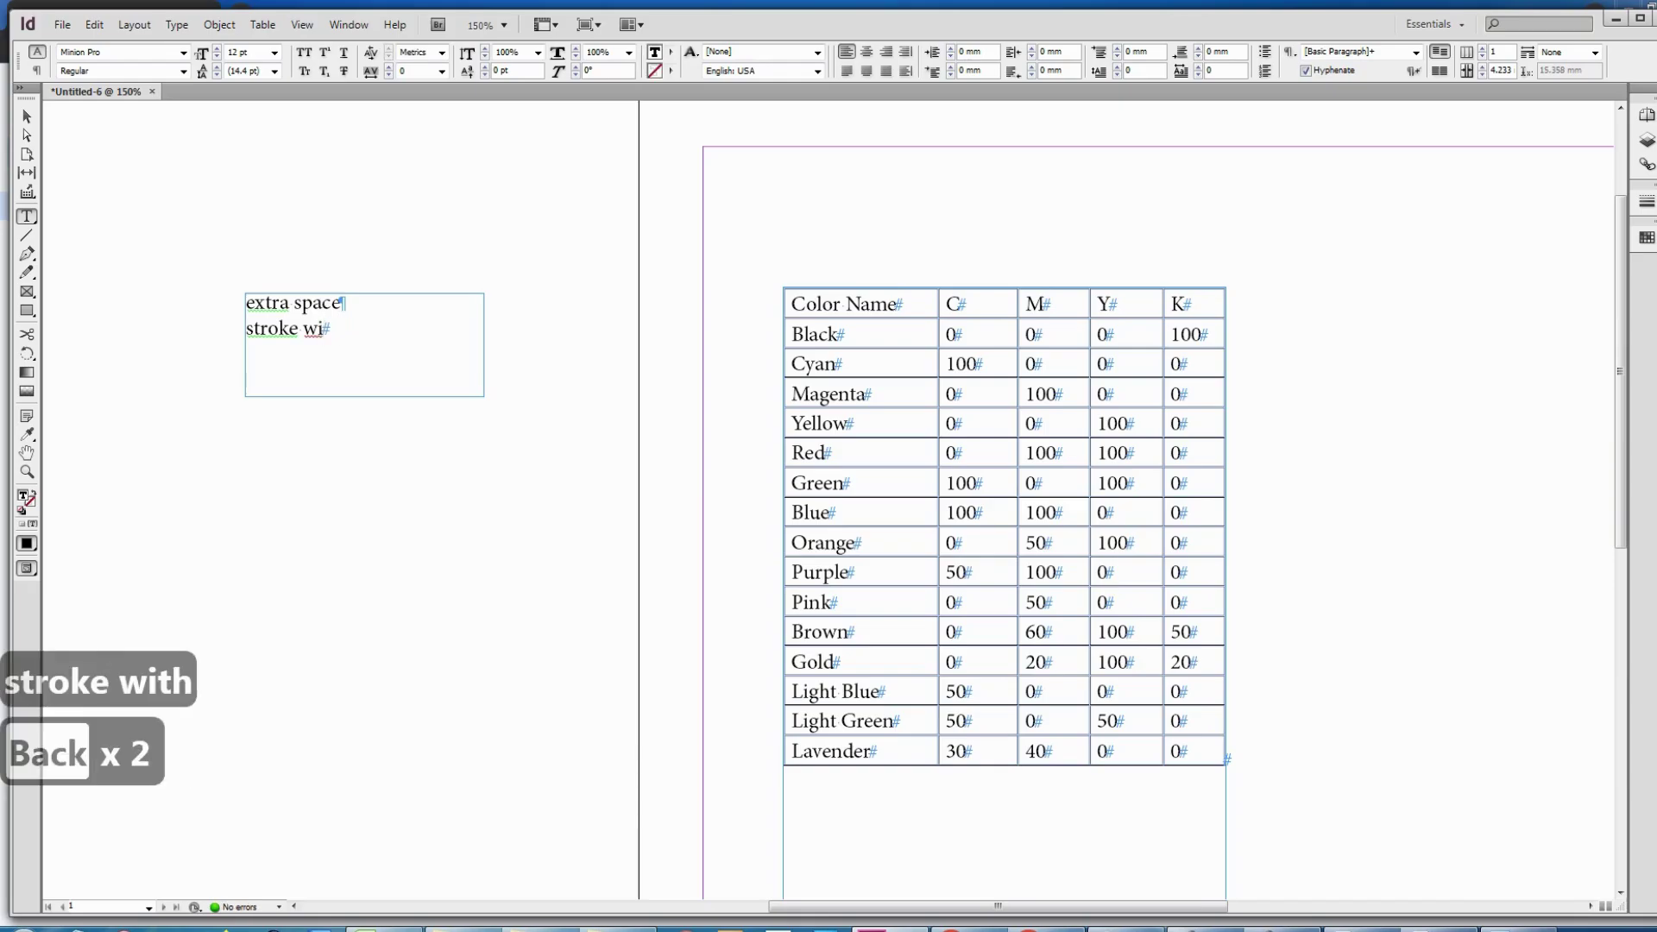
text(e)
key(BackSpace)
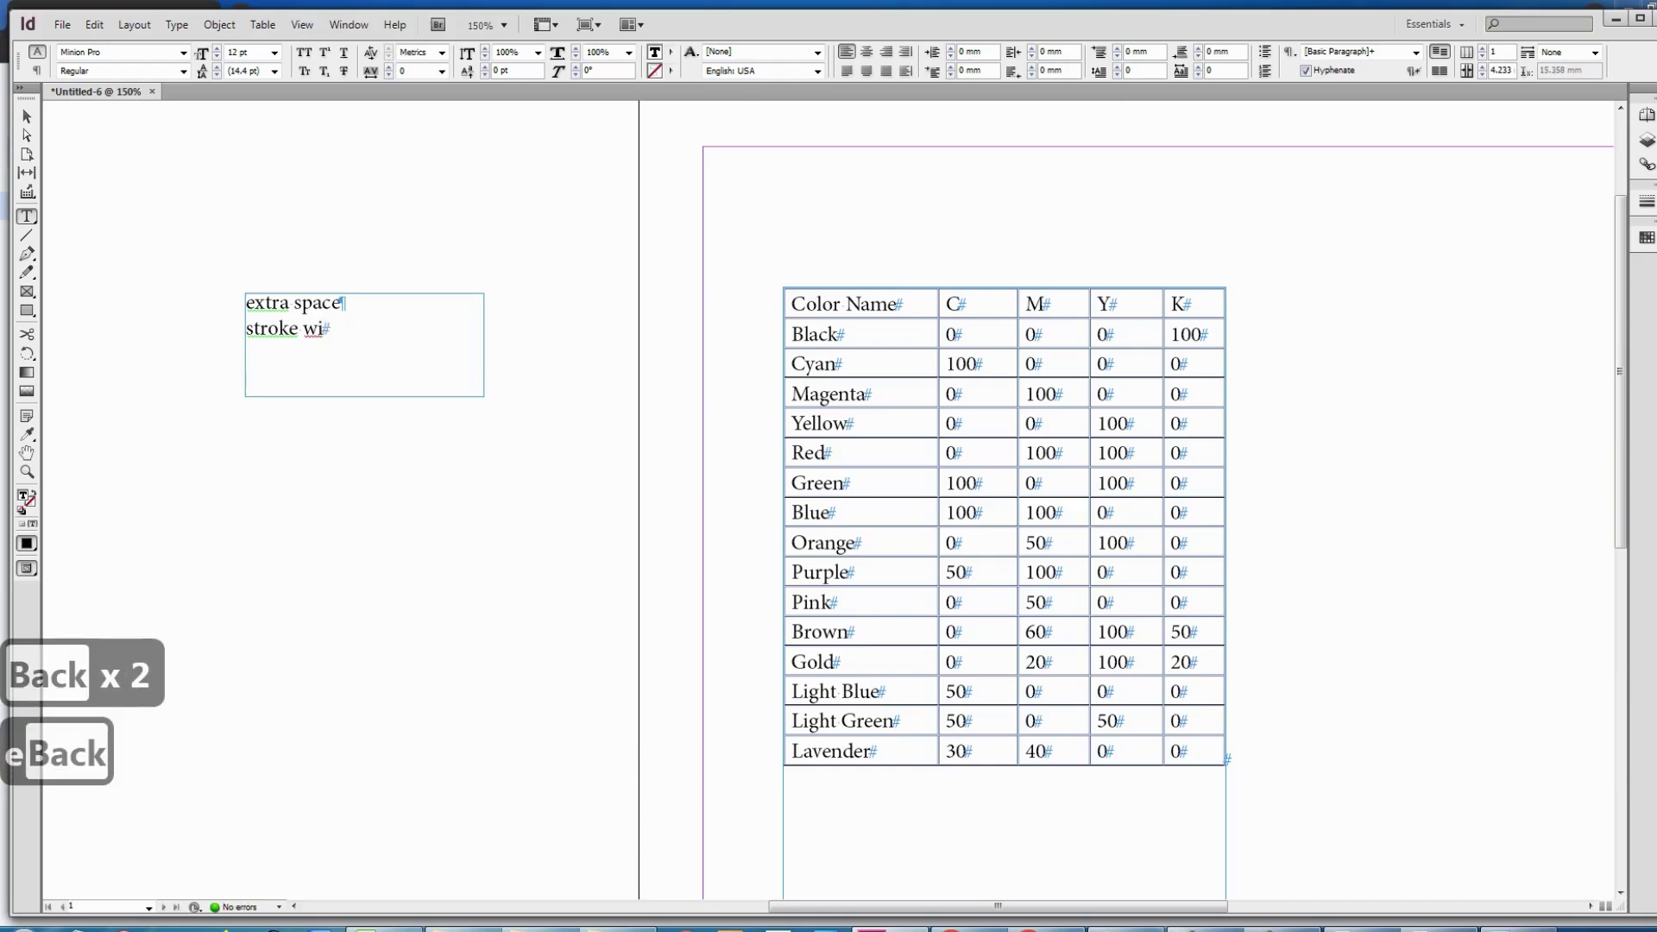
key(BackSpace)
key(BackSpace)
text(si)
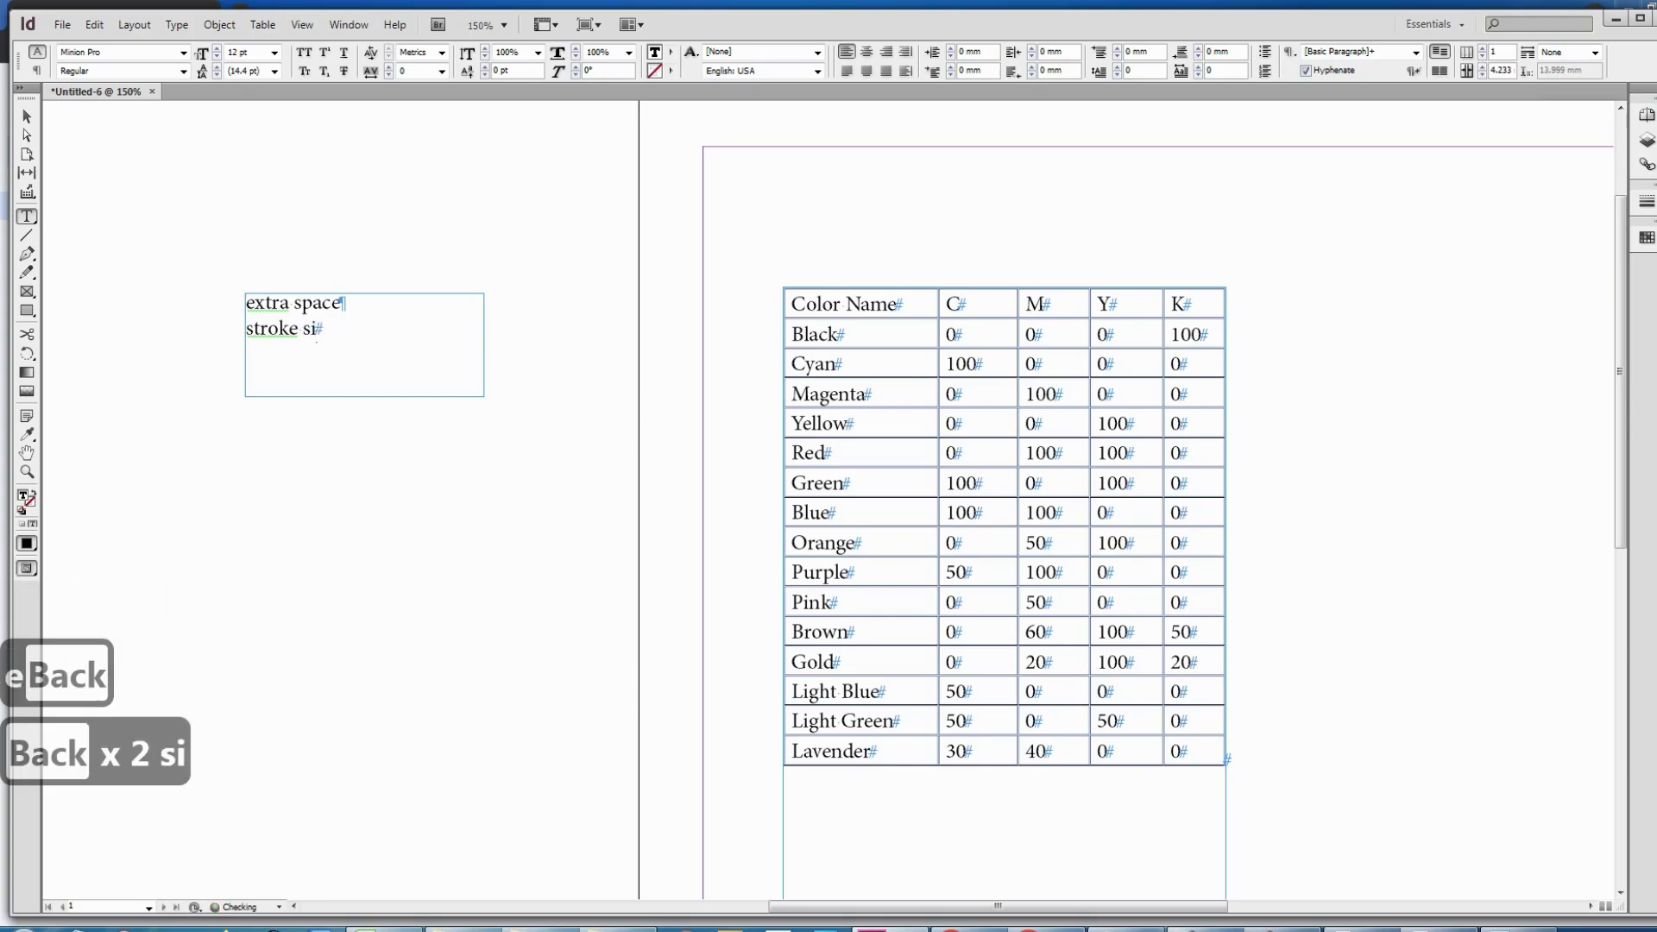
text(ze chang)
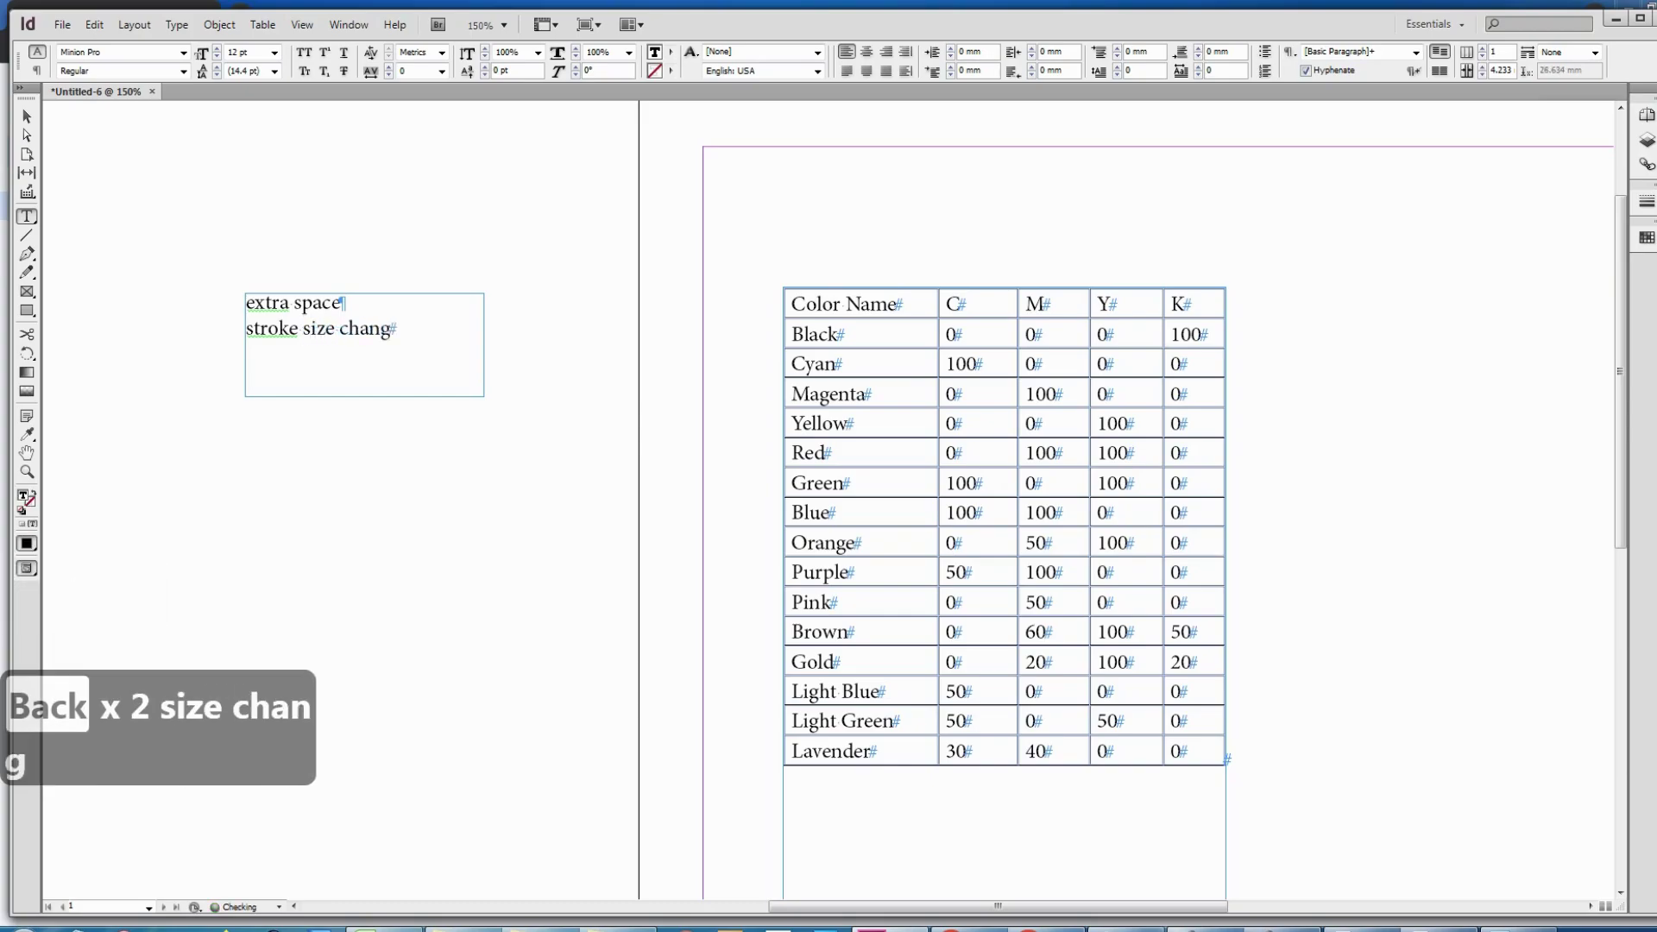
text(e)
- Enlarge the pasteboard note's text to 14 pt, and delete its text frame
key(ctrl+a)
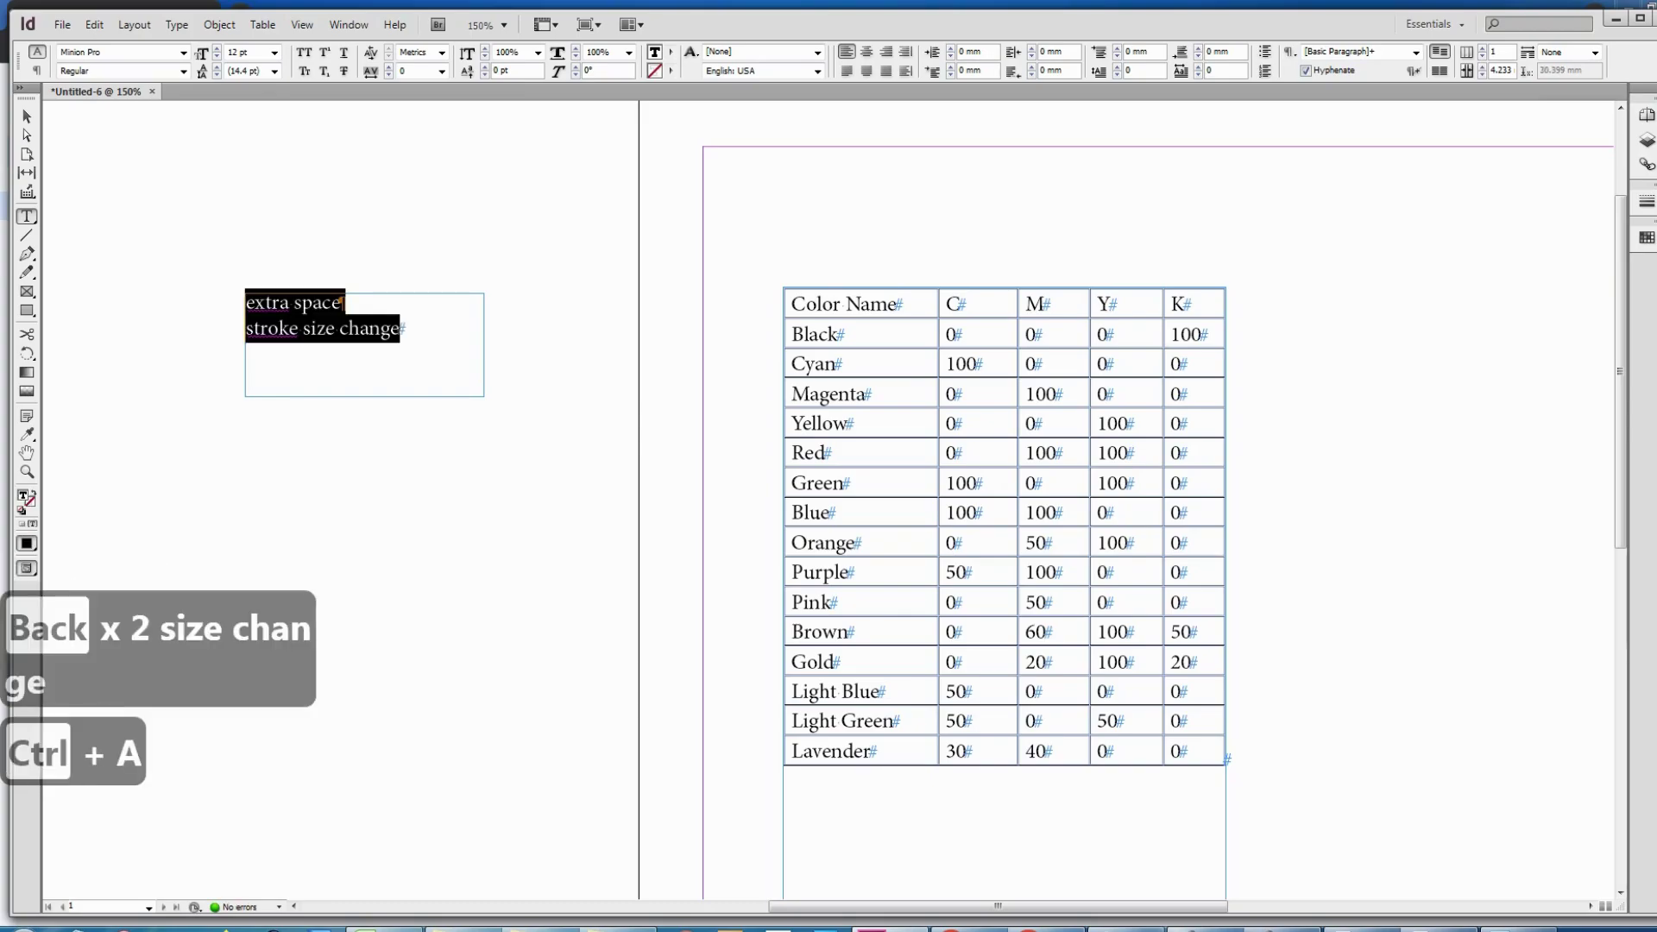
key(ctrl+shift+period)
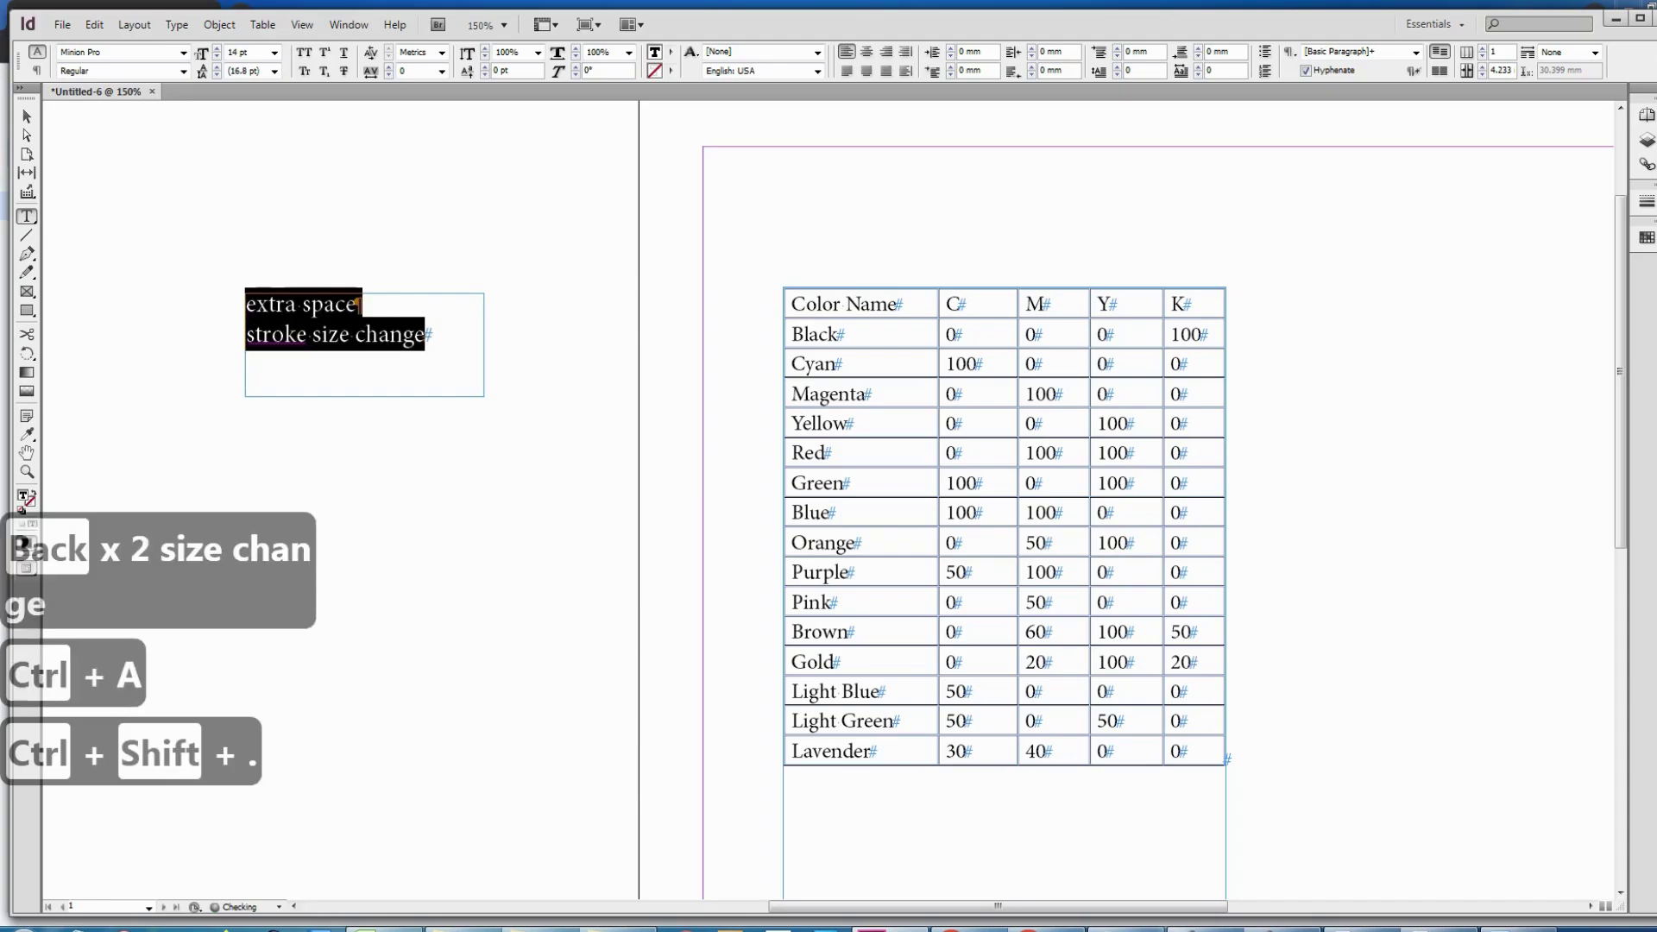
key(Escape)
key(Delete)
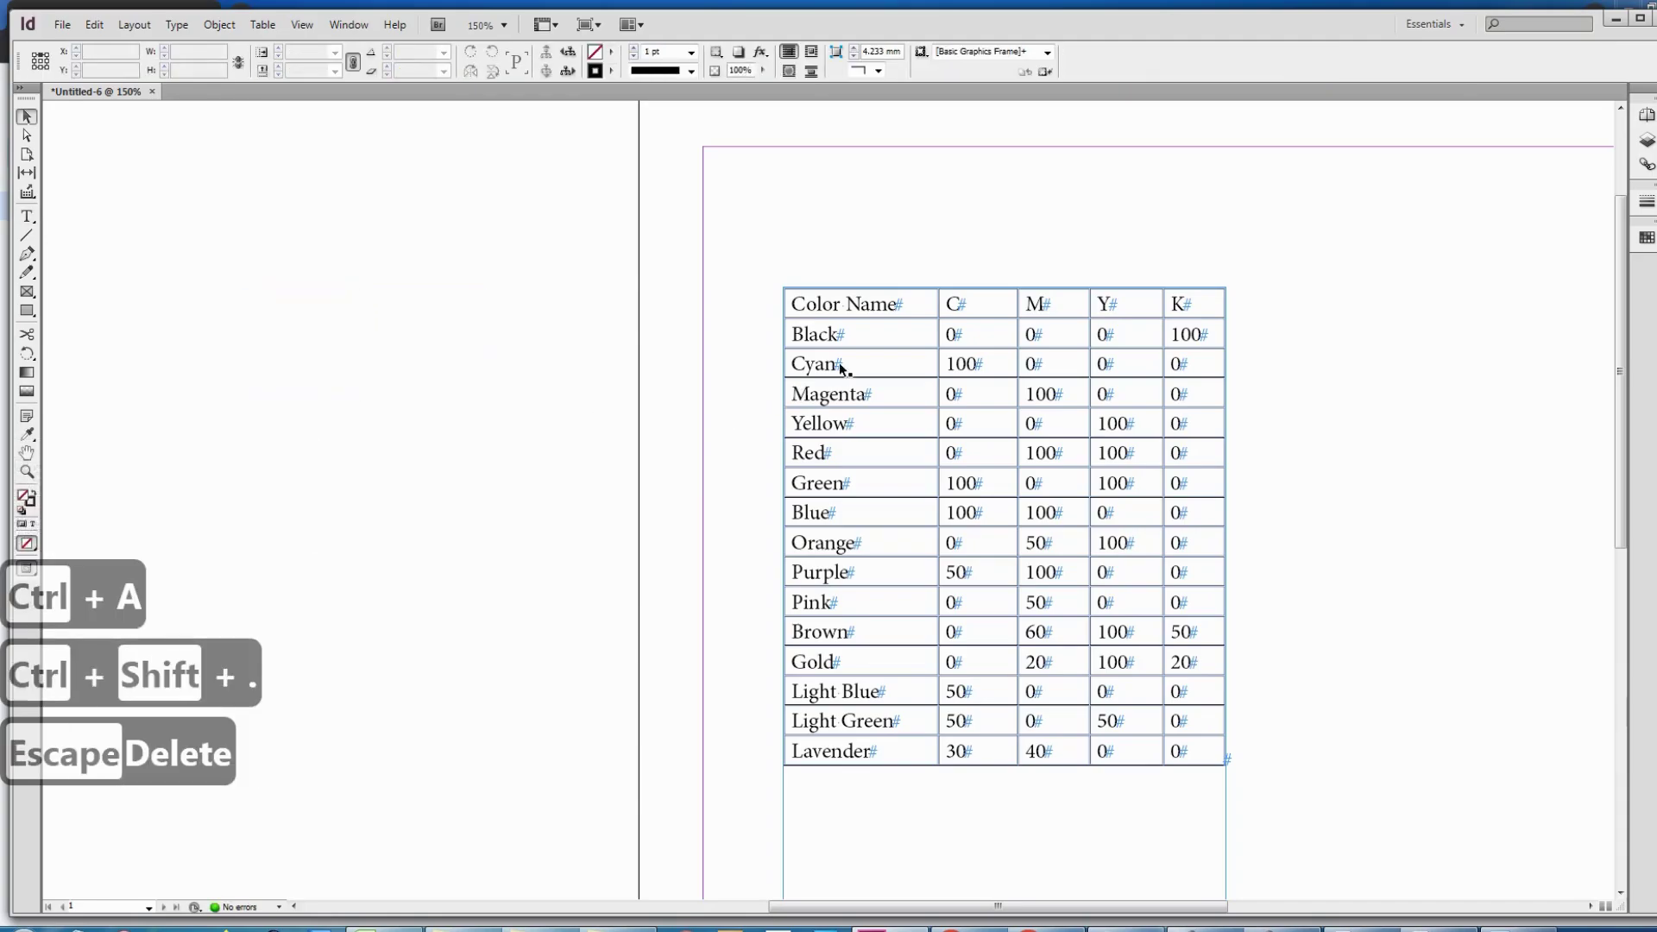
- Set the cell stroke weight of the whole table to 2 pt, trying 0.75 pt first
double_click(793, 297)
drag(808, 308, 1217, 759)
right_click(977, 561)
mouse_move(1080, 594)
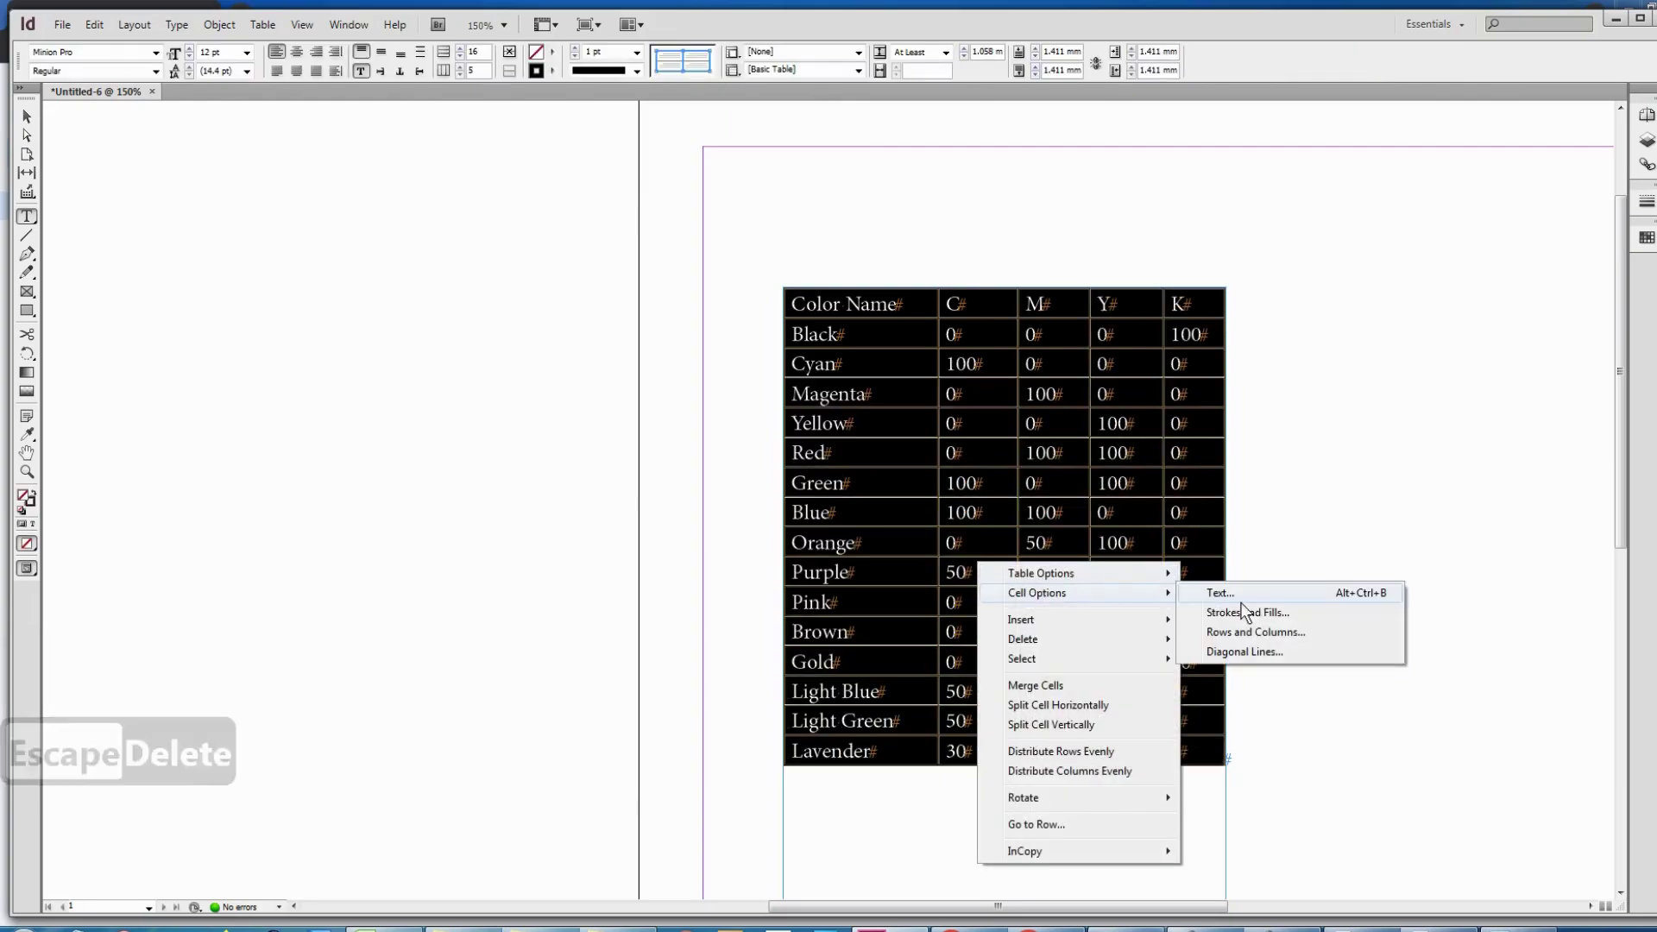
click(1258, 613)
click(1113, 413)
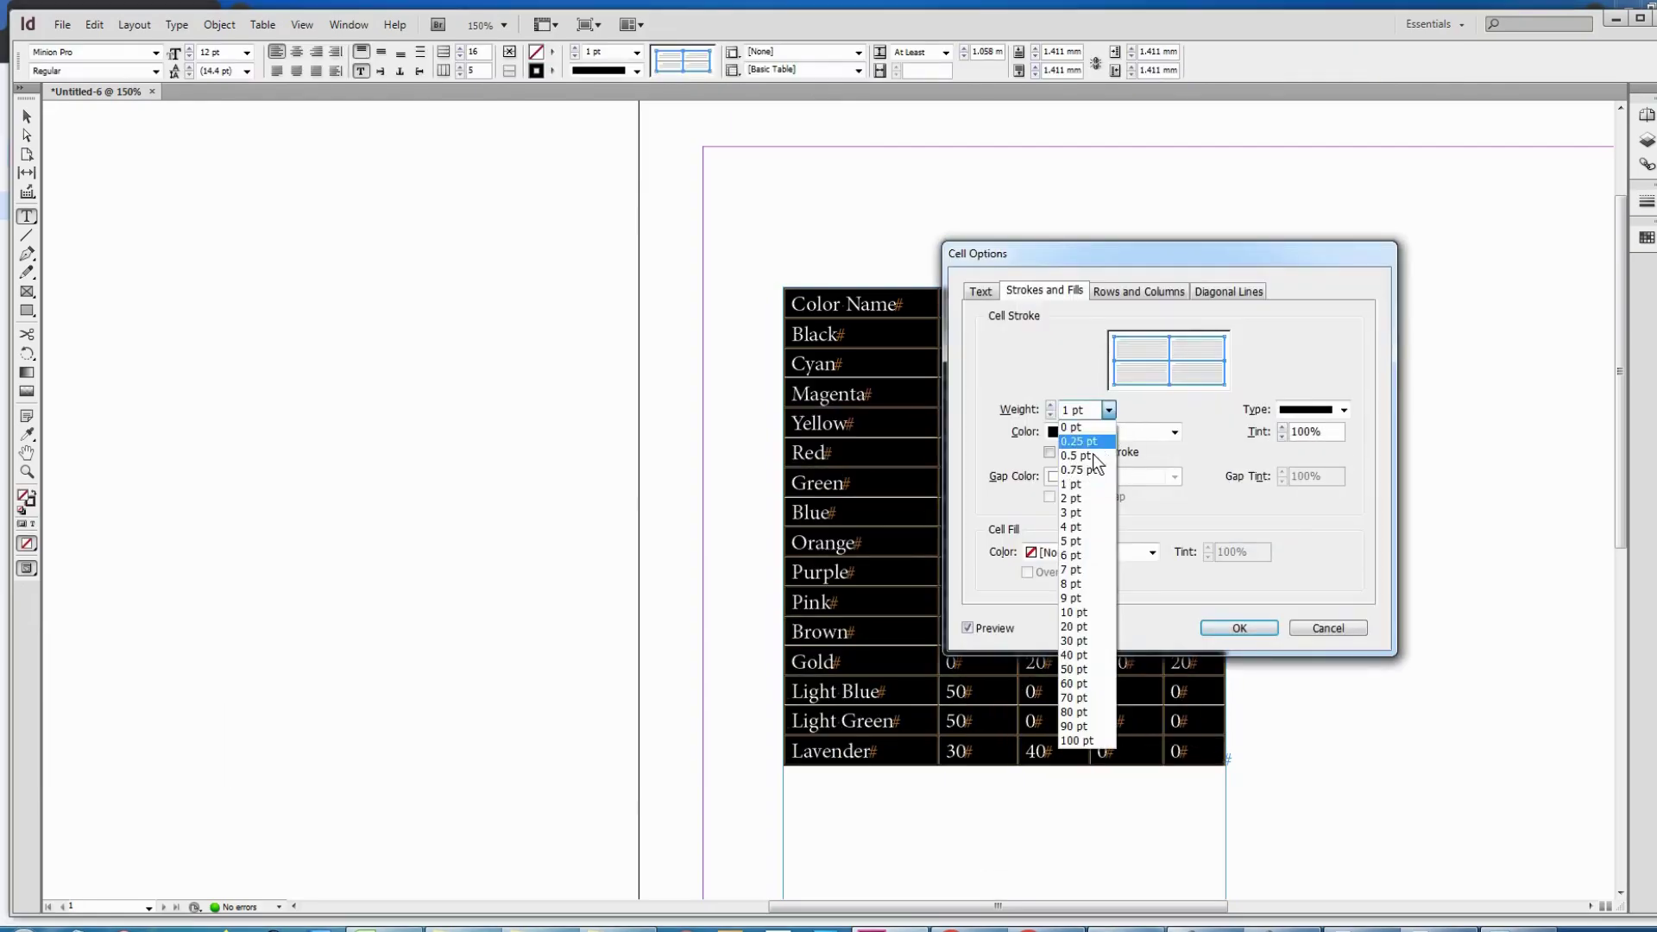
click(1091, 470)
click(1109, 409)
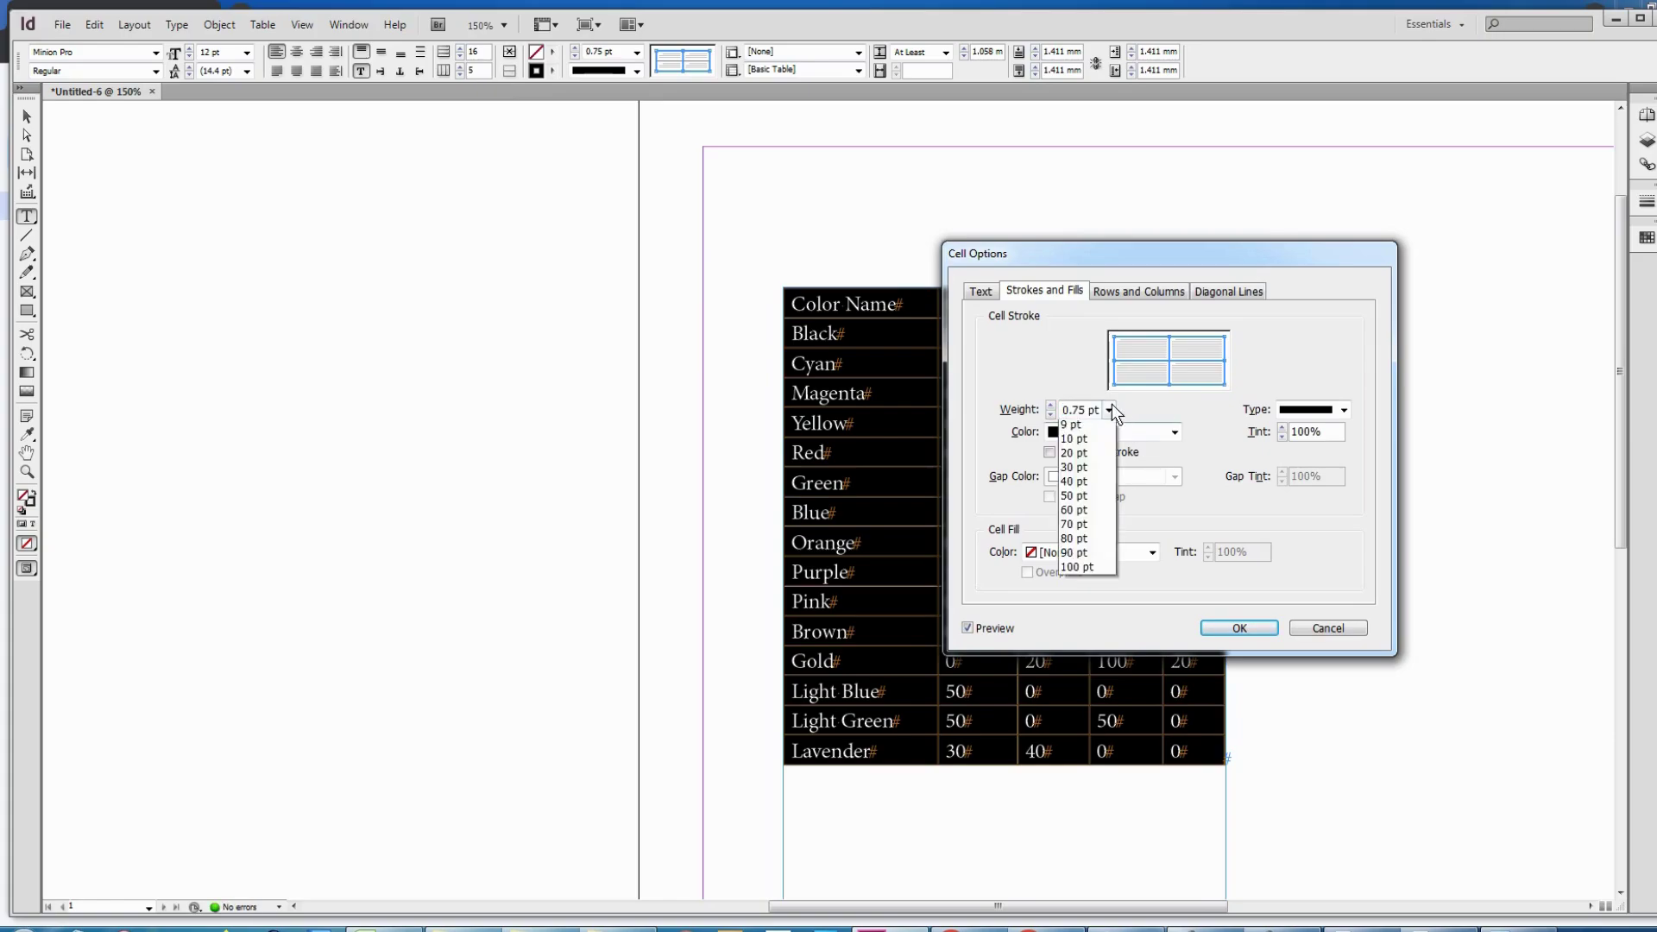
click(1085, 492)
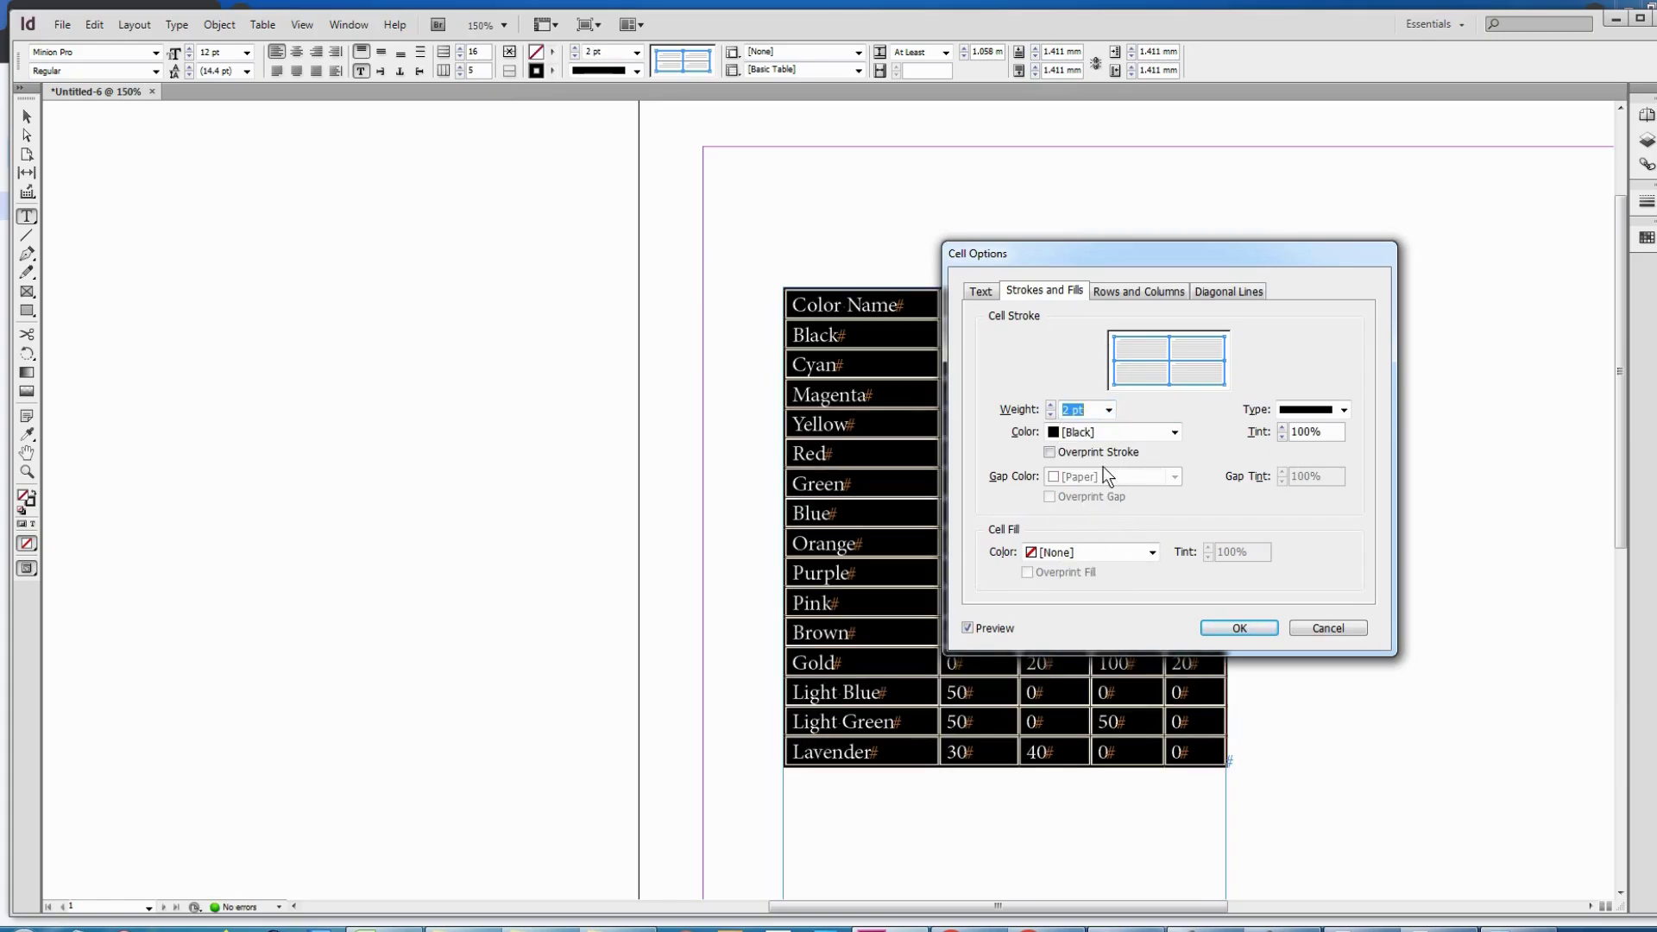
click(1235, 626)
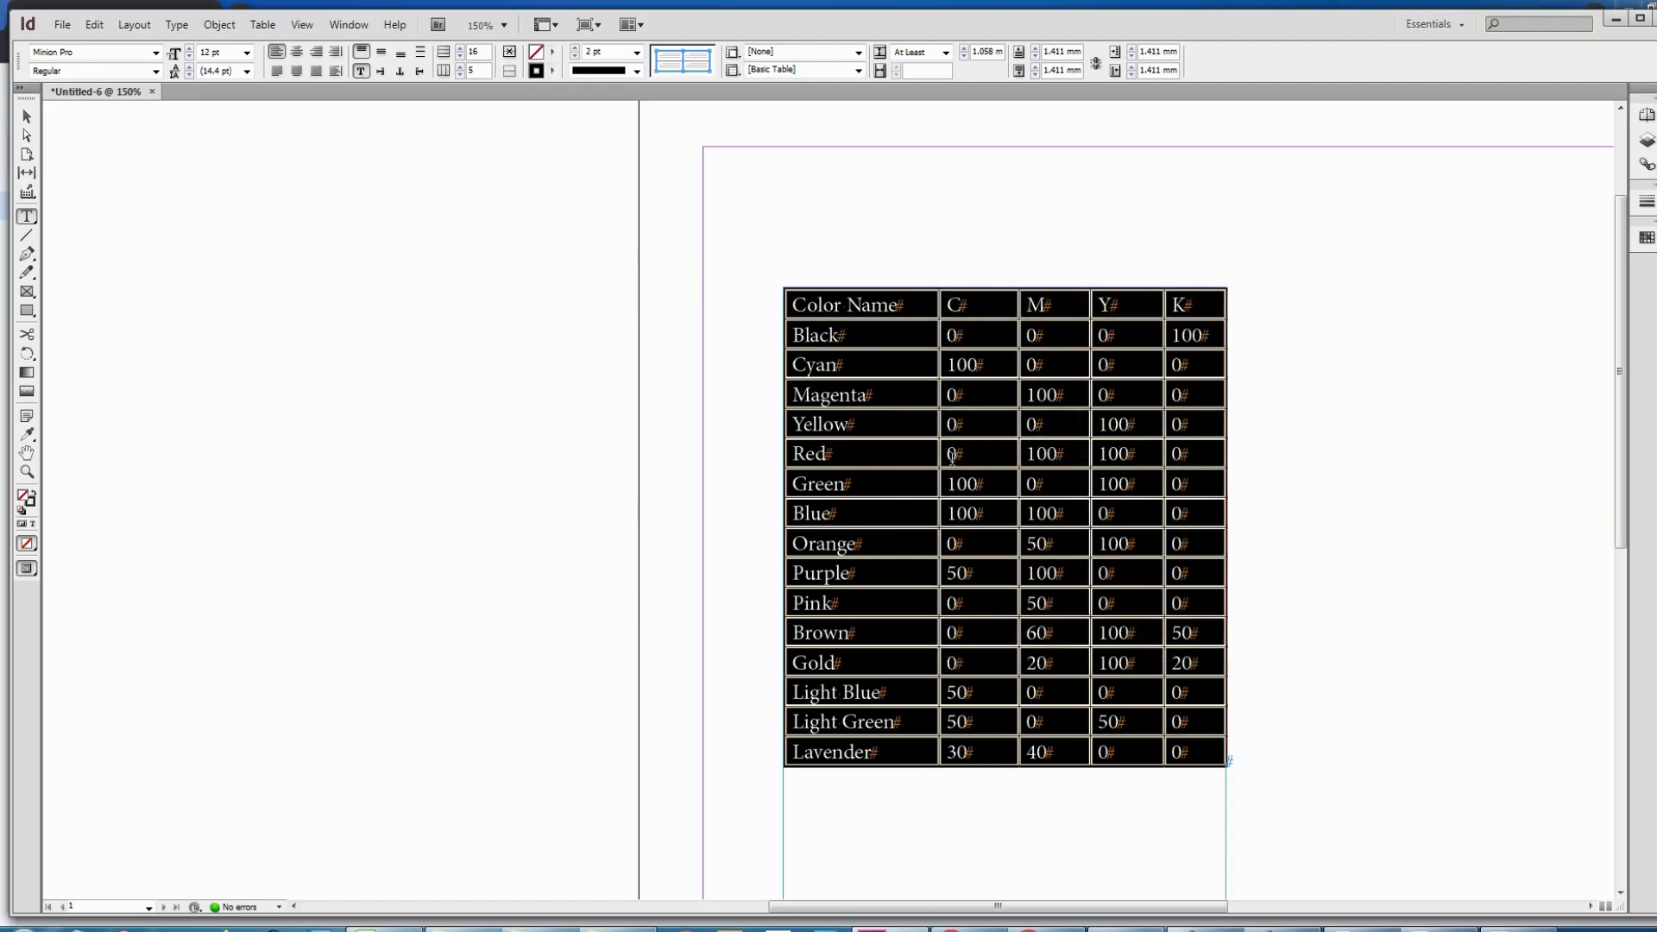
click(1058, 483)
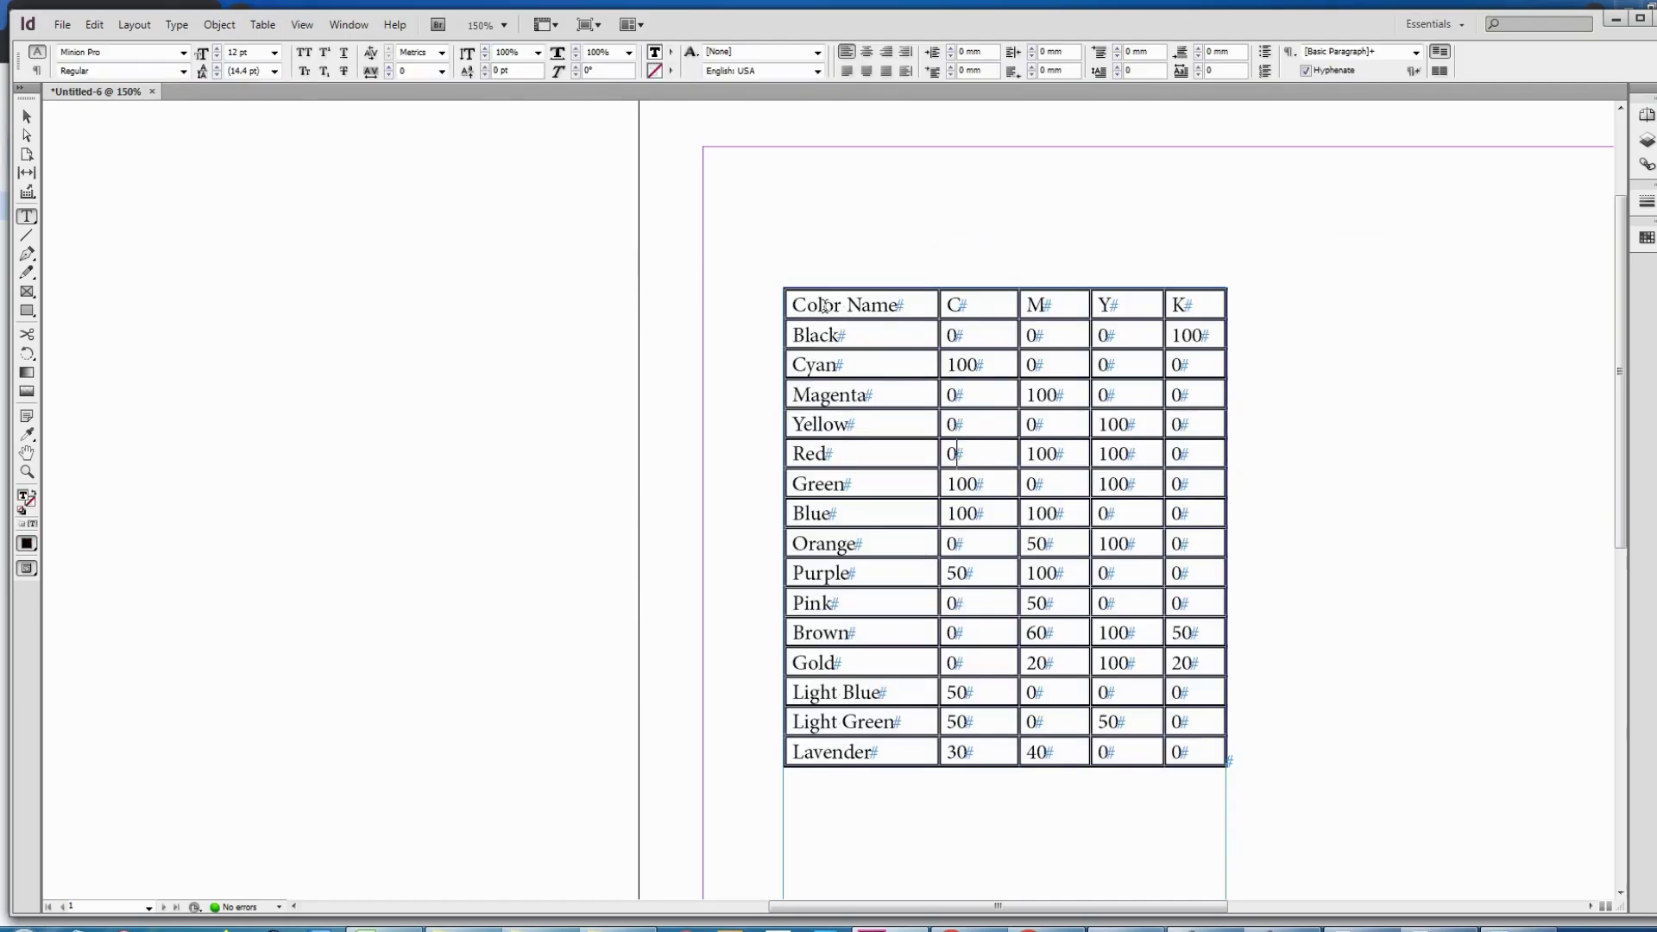
- Set the top and bottom cell insets of all table cells to 3 mm
drag(824, 305, 1193, 749)
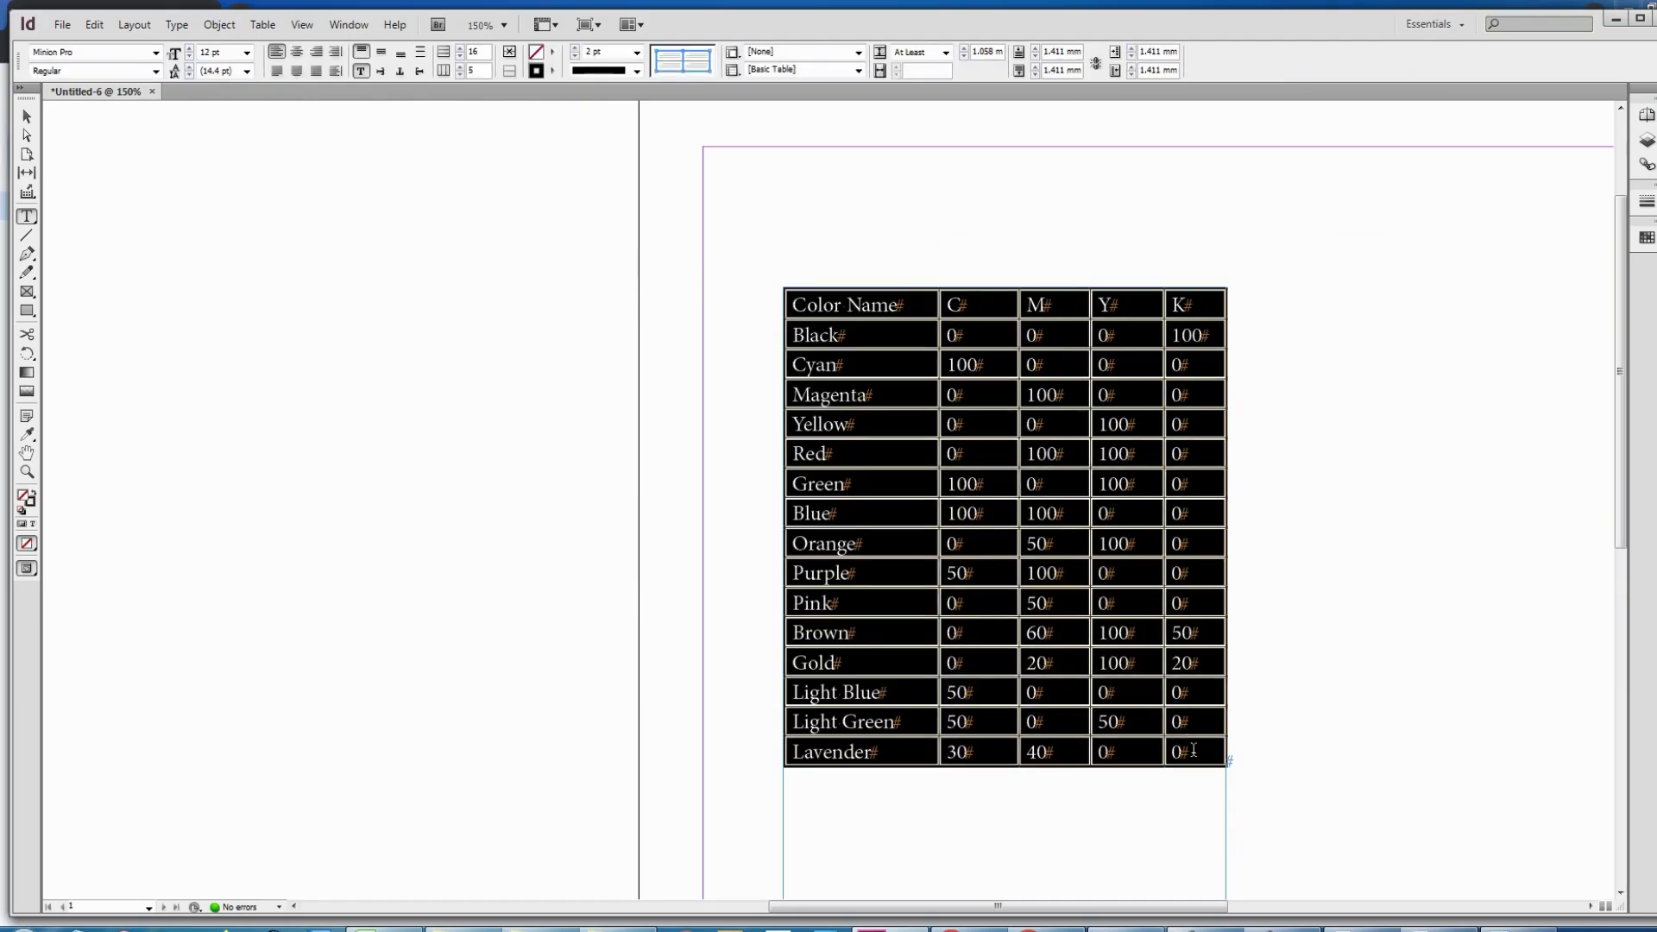
right_click(897, 427)
mouse_move(1086, 462)
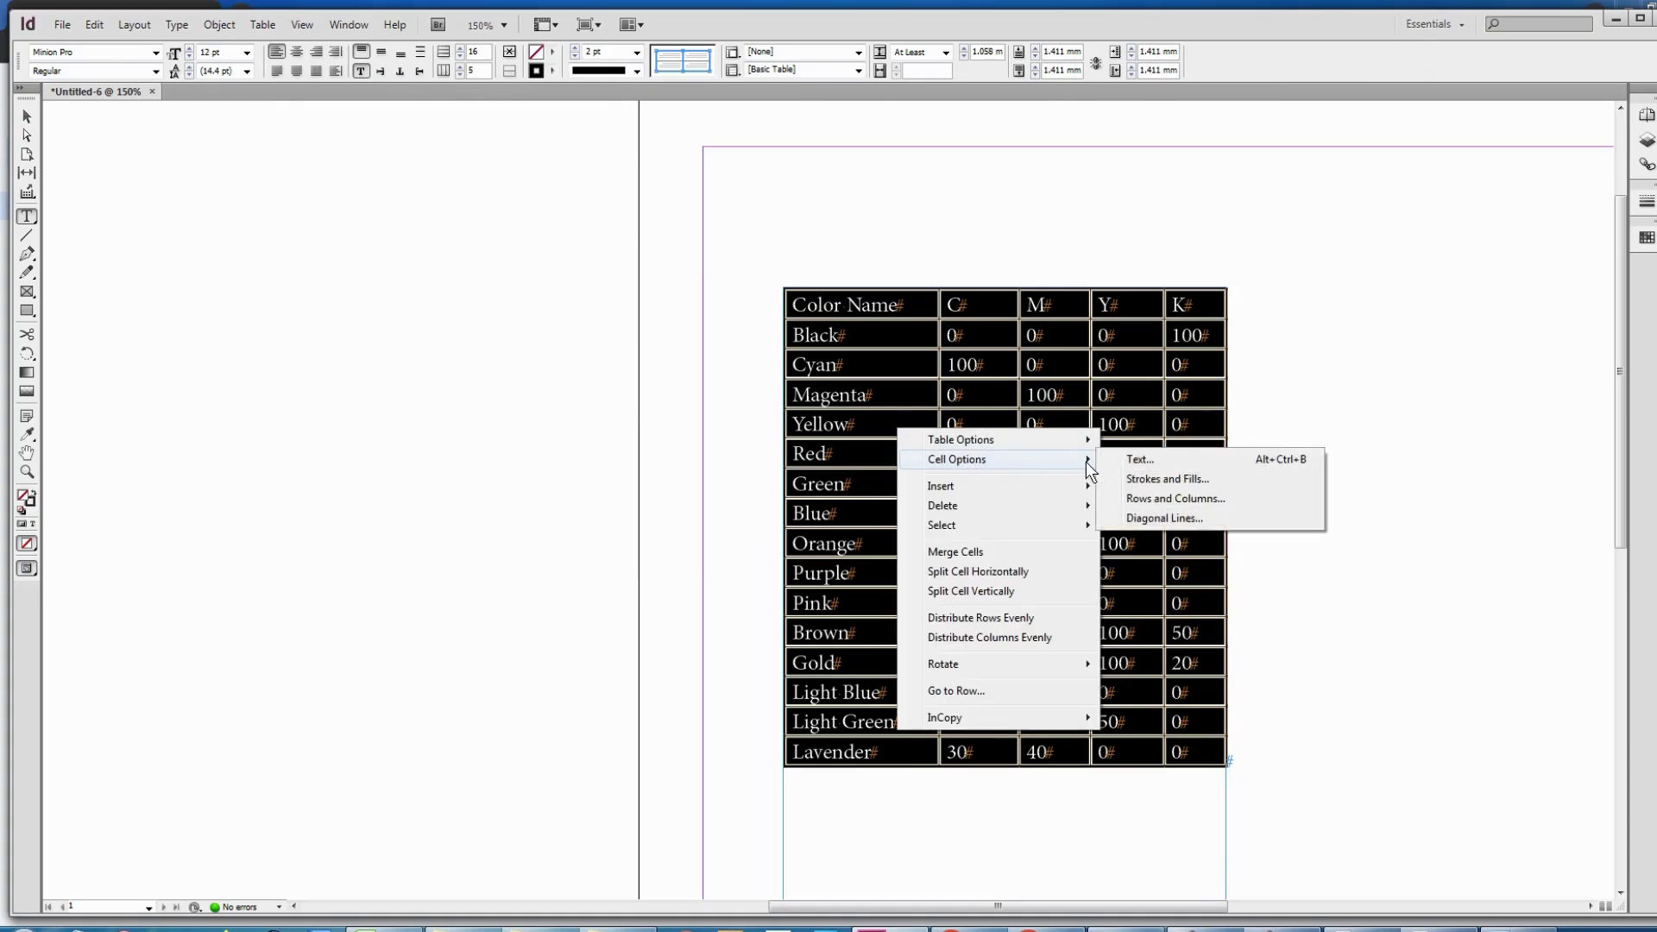
click(1135, 461)
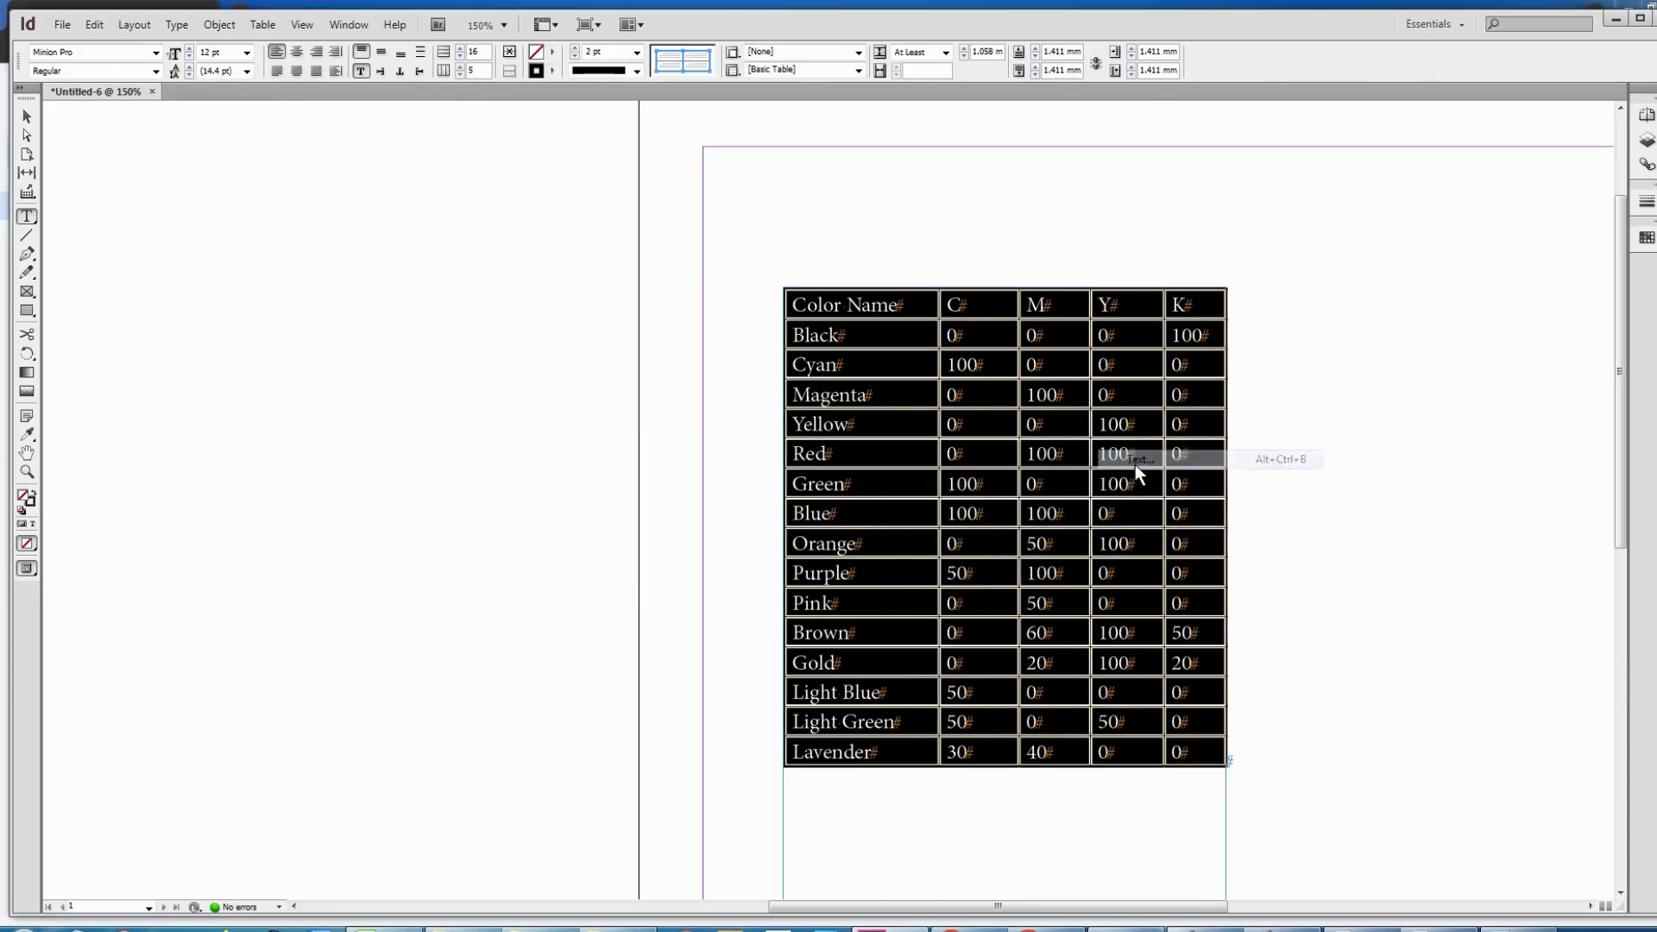
text(3)
key(Tab)
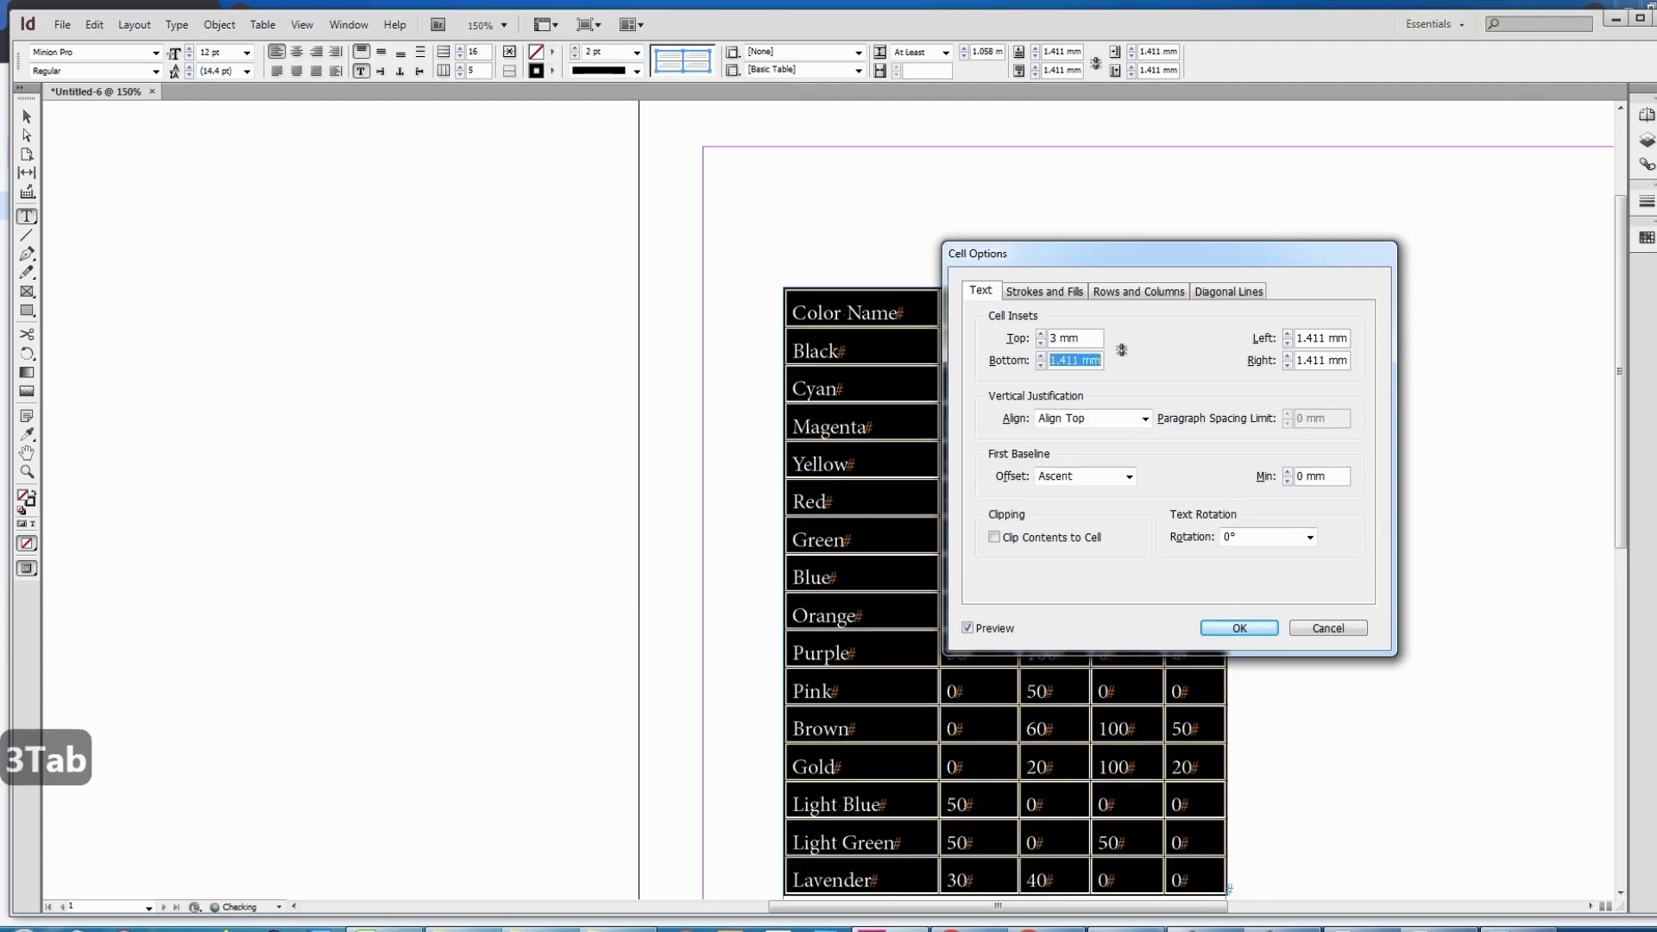
text(3)
key(Return)
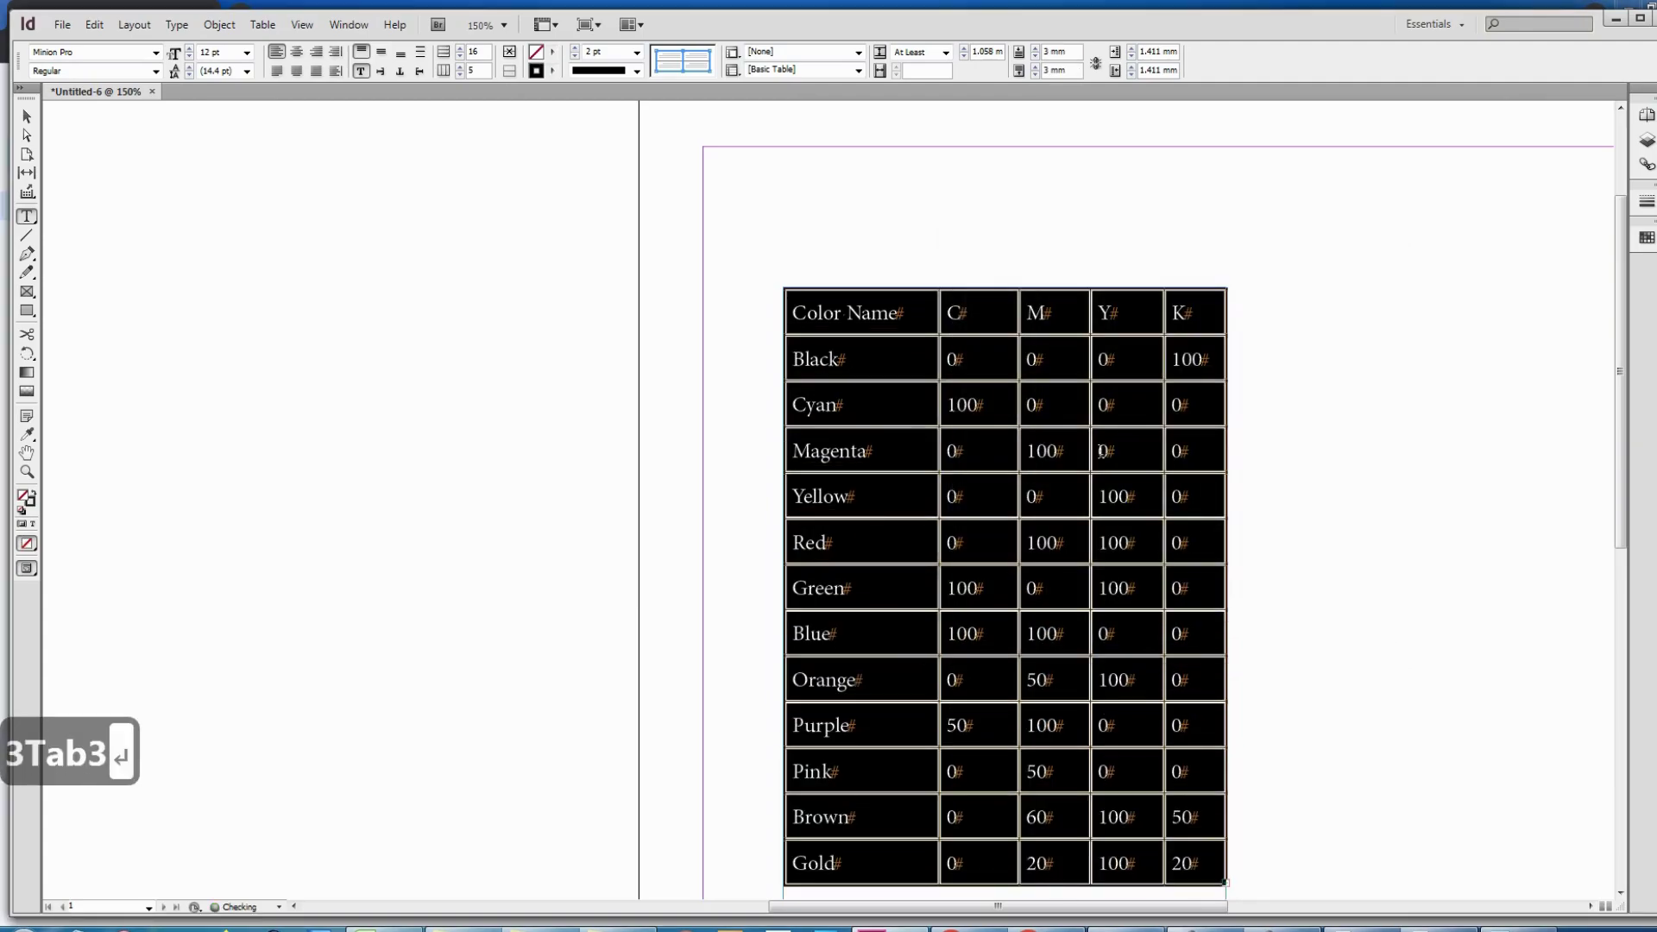
- Set the cell stroke weight to 1 pt for the rows from Color Name through Gold
drag(829, 312, 1247, 869)
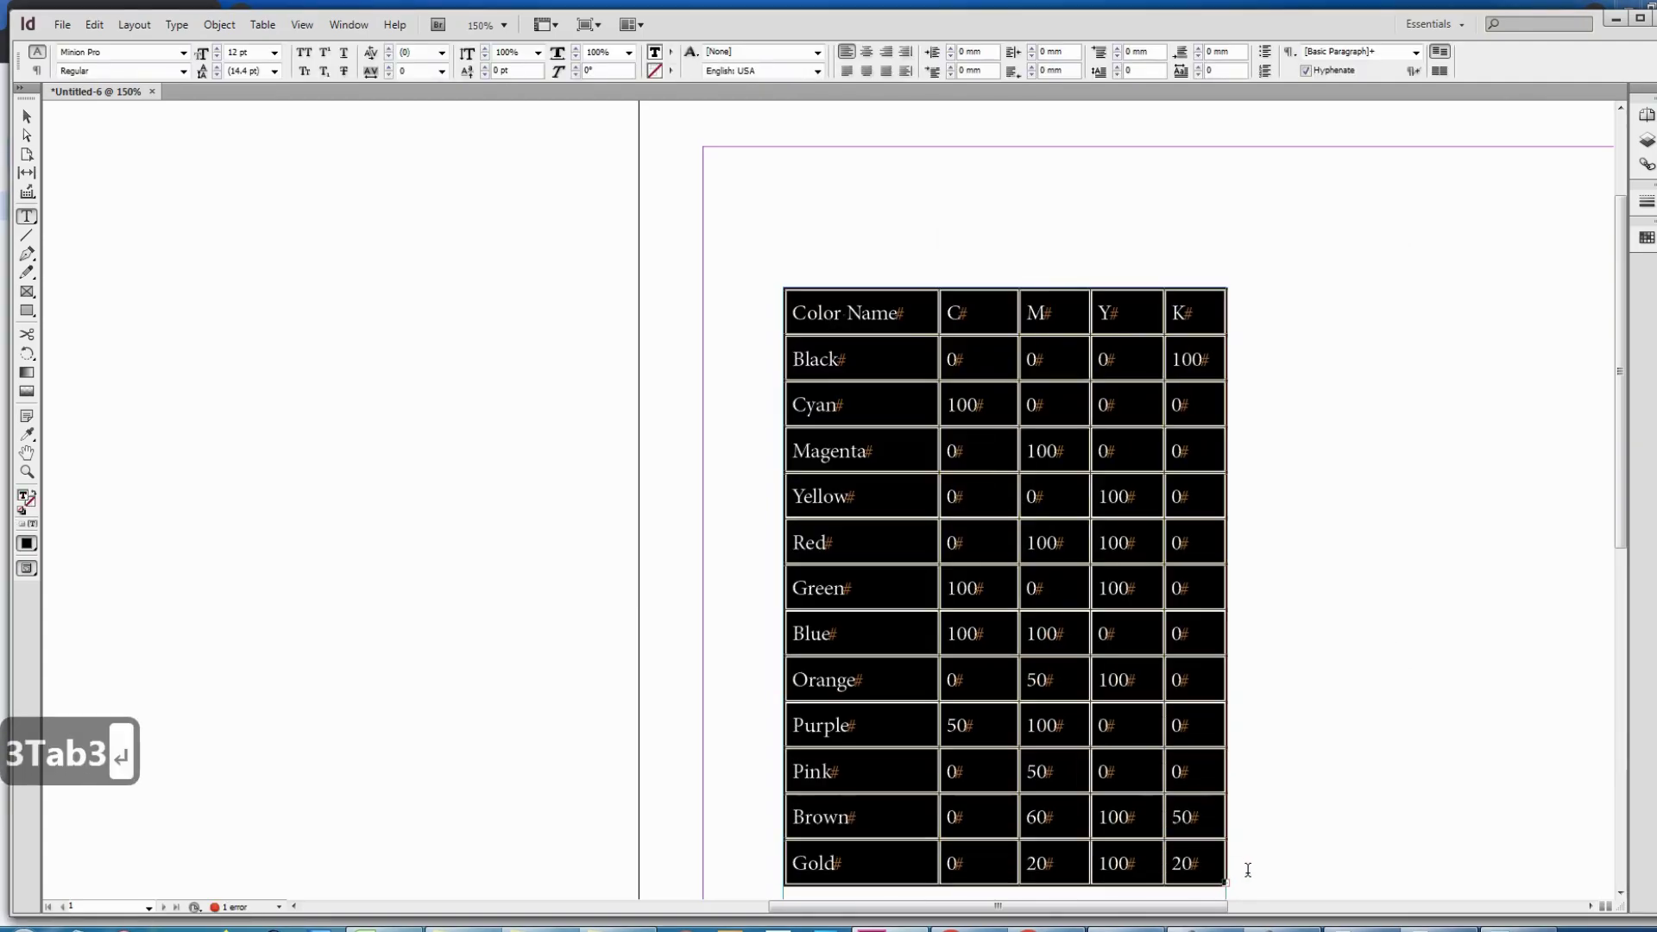
right_click(951, 530)
mouse_move(1065, 559)
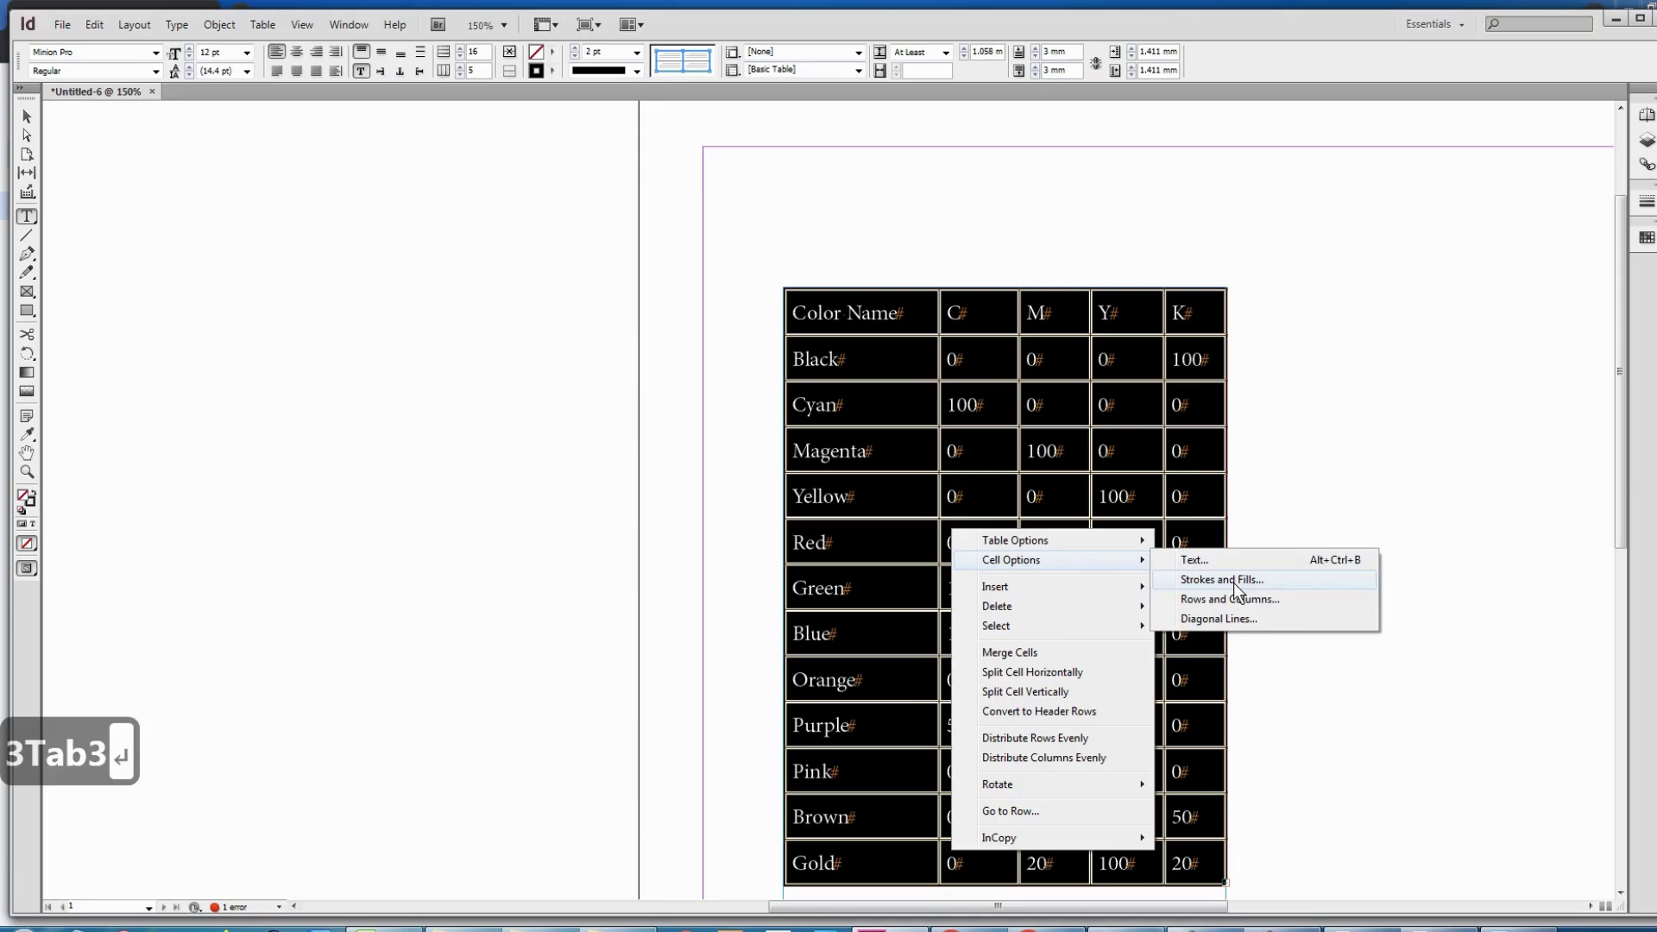
click(1233, 582)
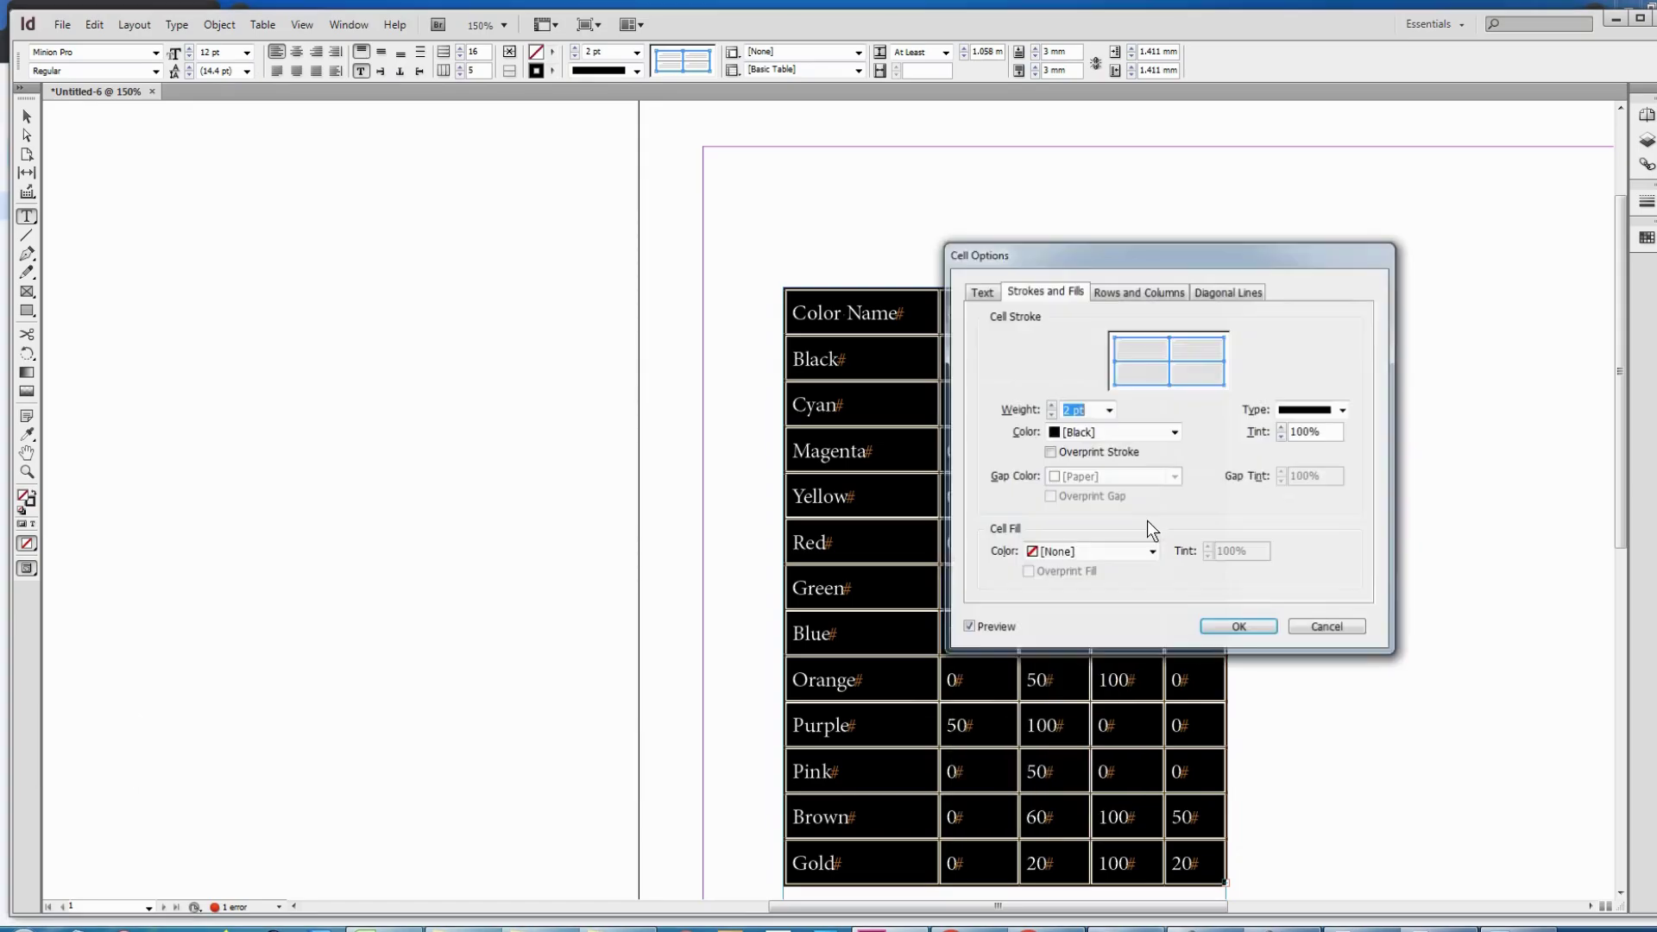
click(1109, 411)
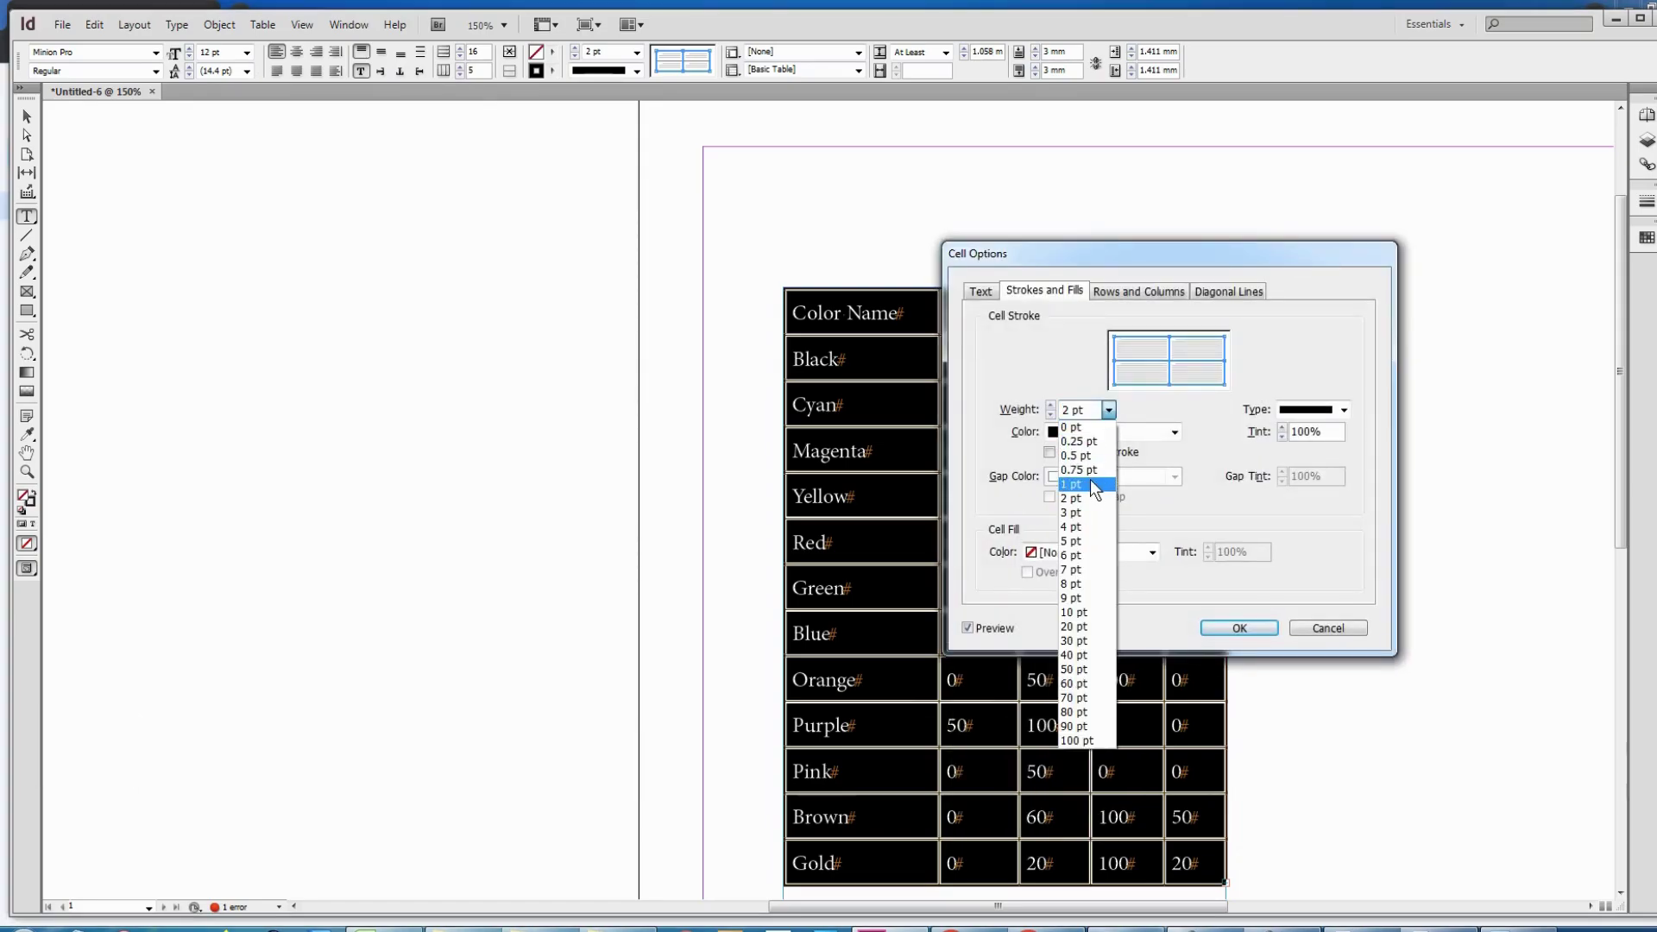
click(1089, 482)
click(1246, 631)
click(988, 565)
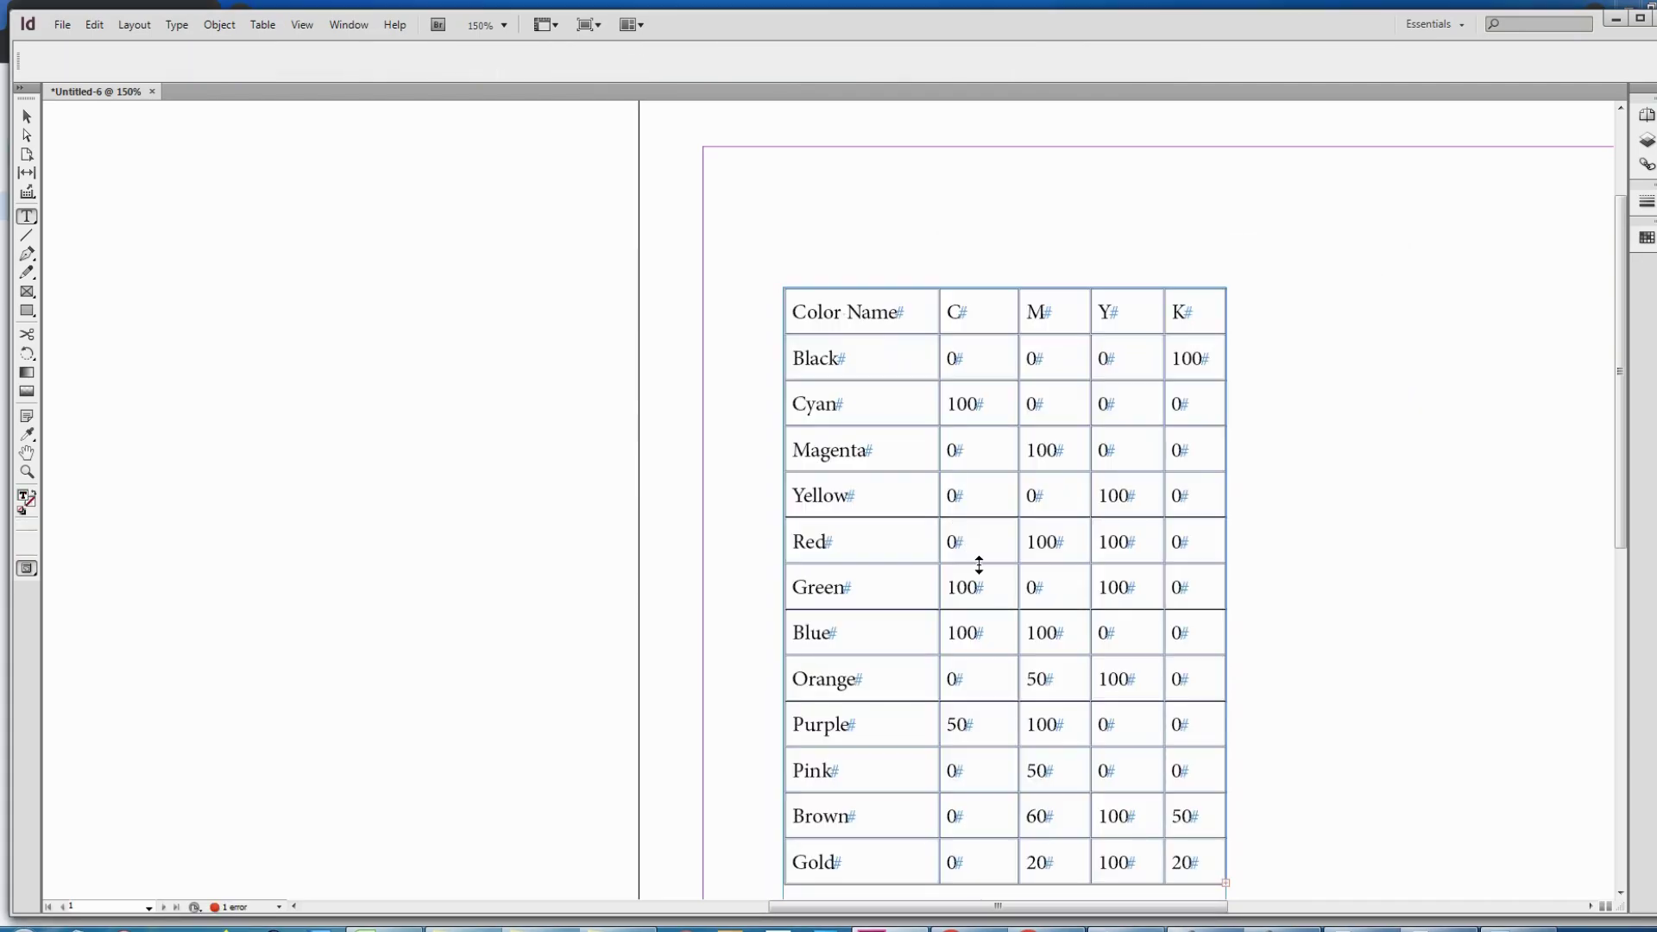
- Fit the table's text frame to its content to include the rows from Light Blue to Lavender
drag(960, 316, 1182, 838)
scroll(1180, 811, down, 3)
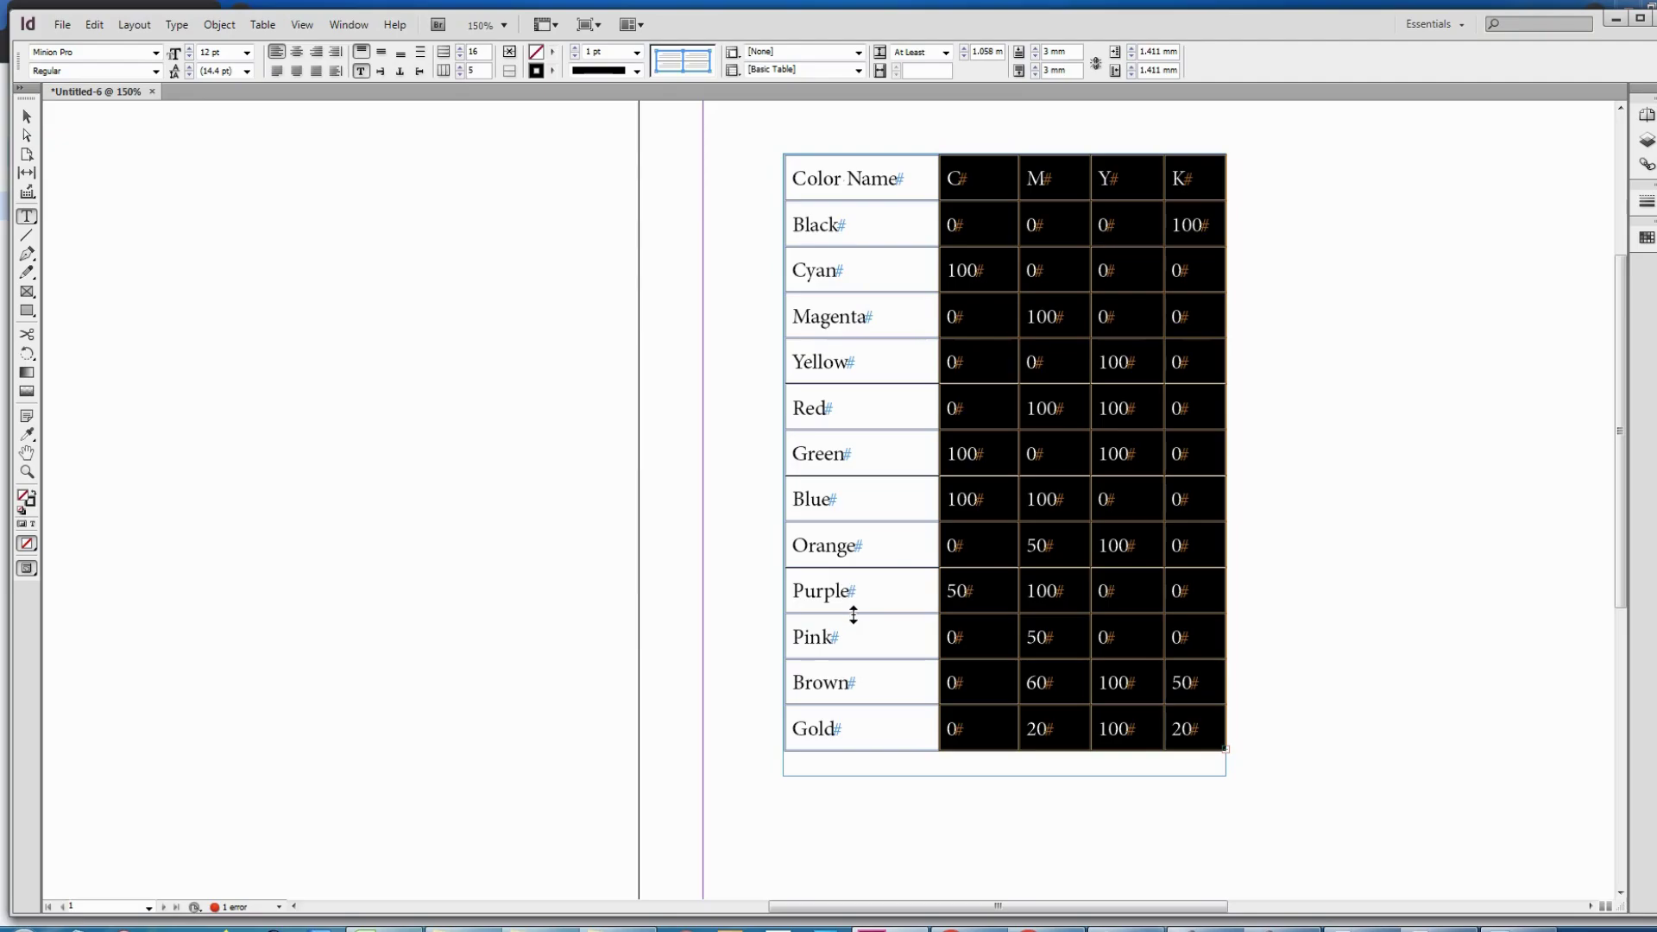
key(ctrl+alt+c)
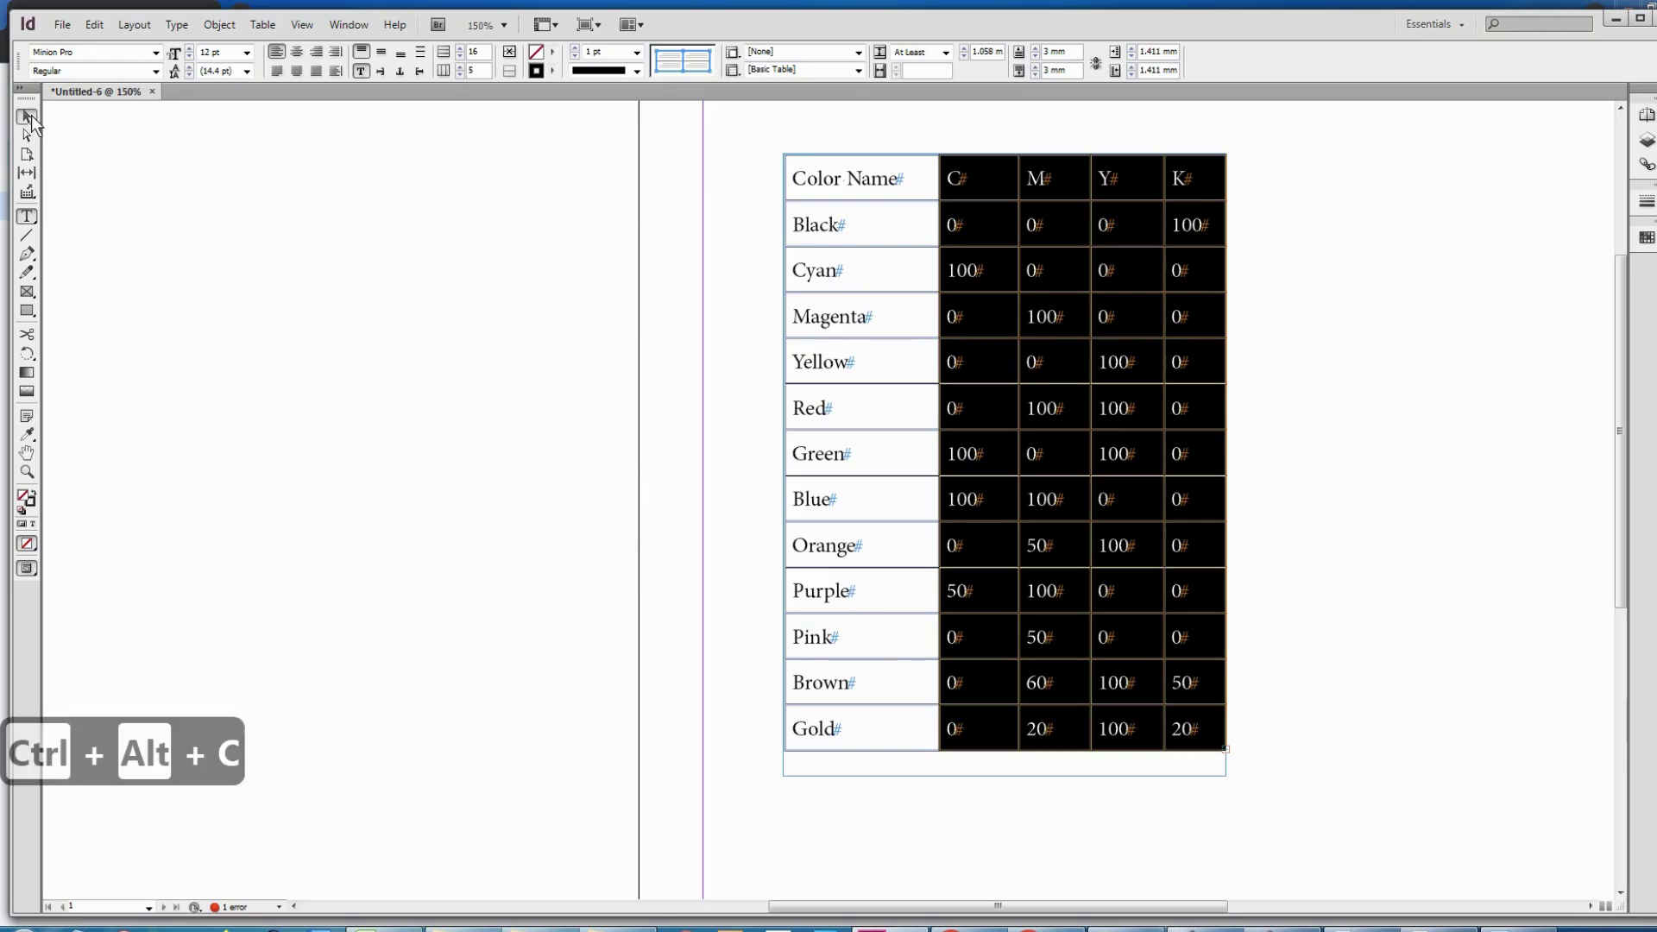
key(ctrl+alt+c)
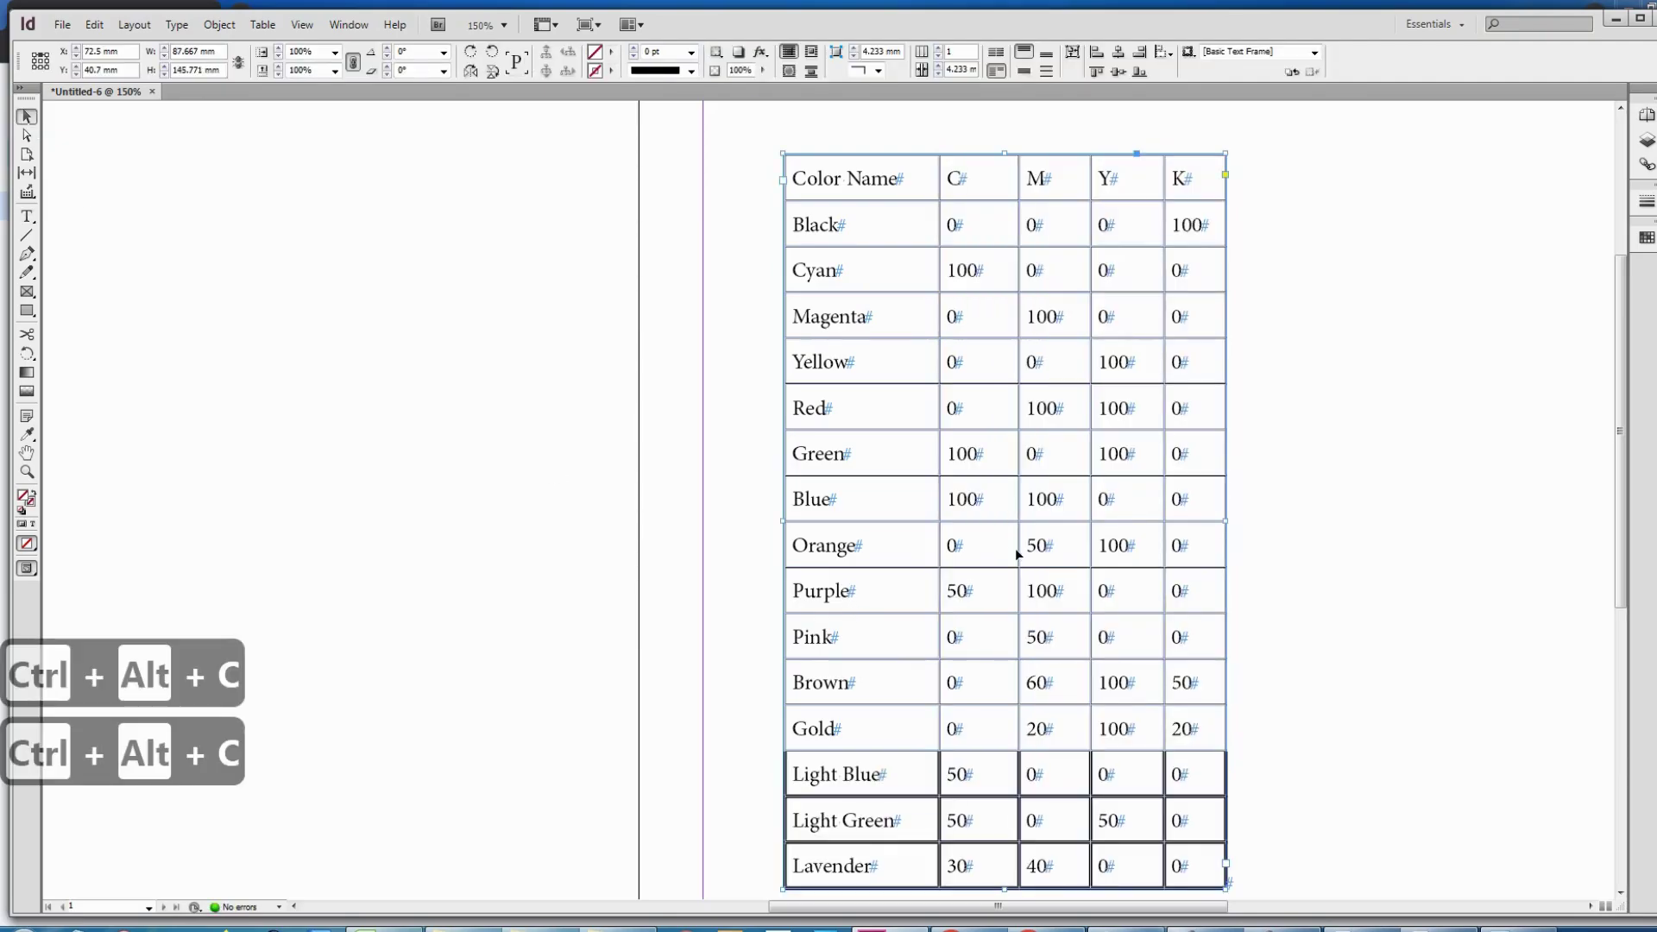
- Set the cell stroke weight of all table cells to 1 pt
scroll(992, 539, down, 2)
scroll(983, 431, up, 4)
double_click(814, 248)
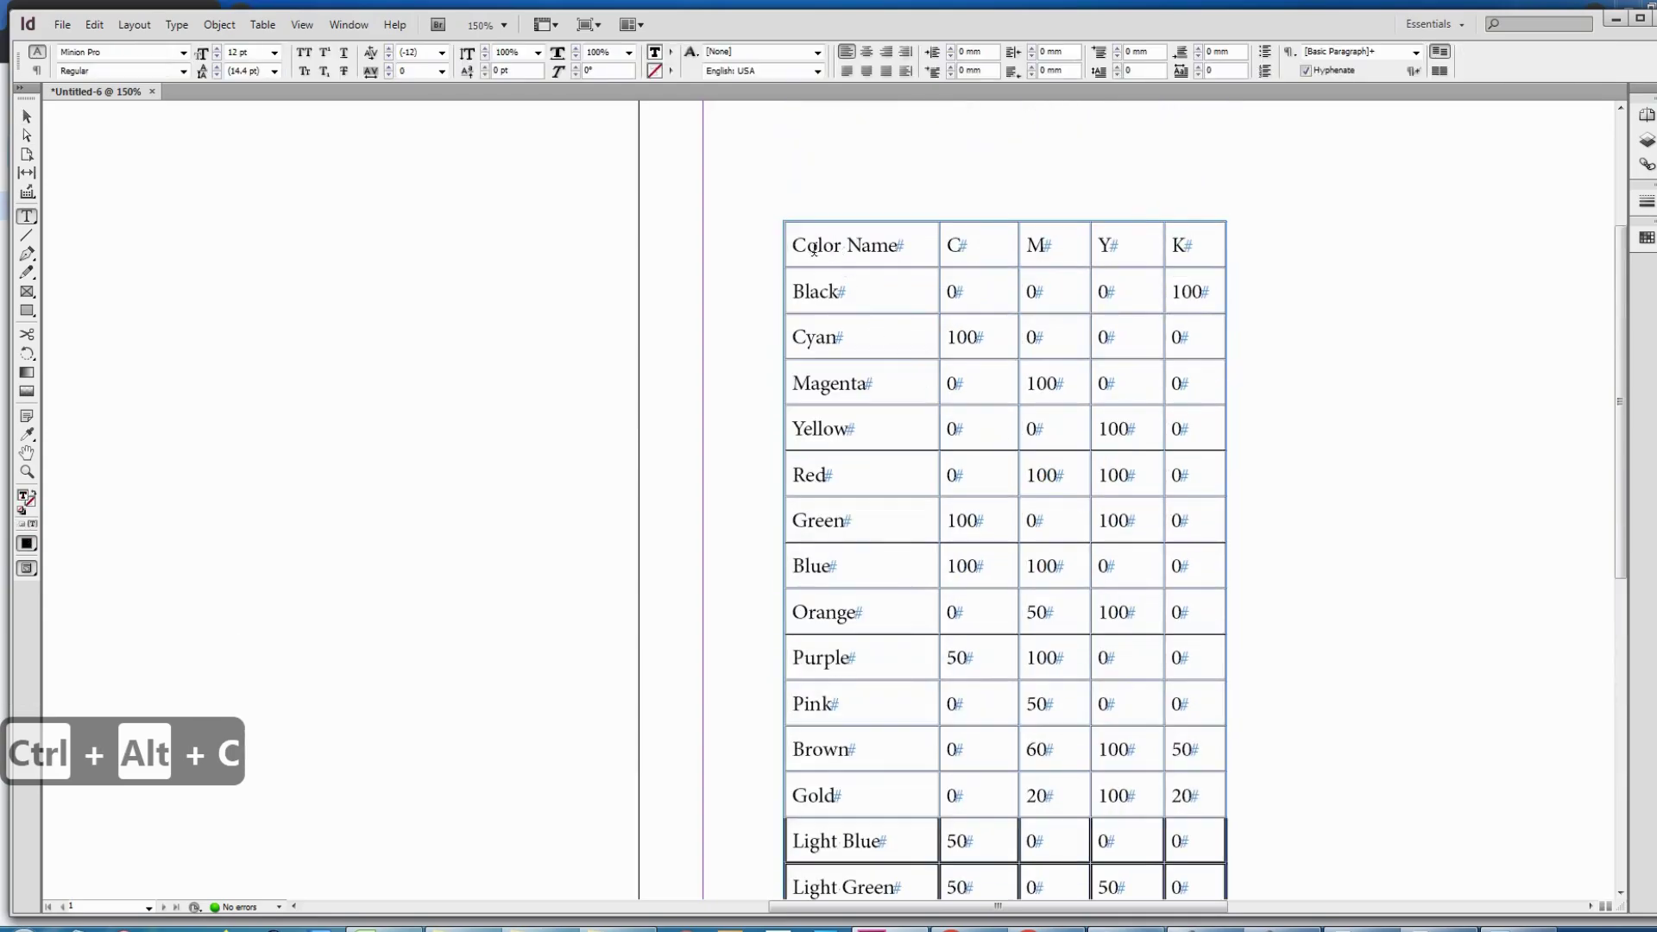
drag(813, 249, 1172, 697)
mouse_move(1132, 252)
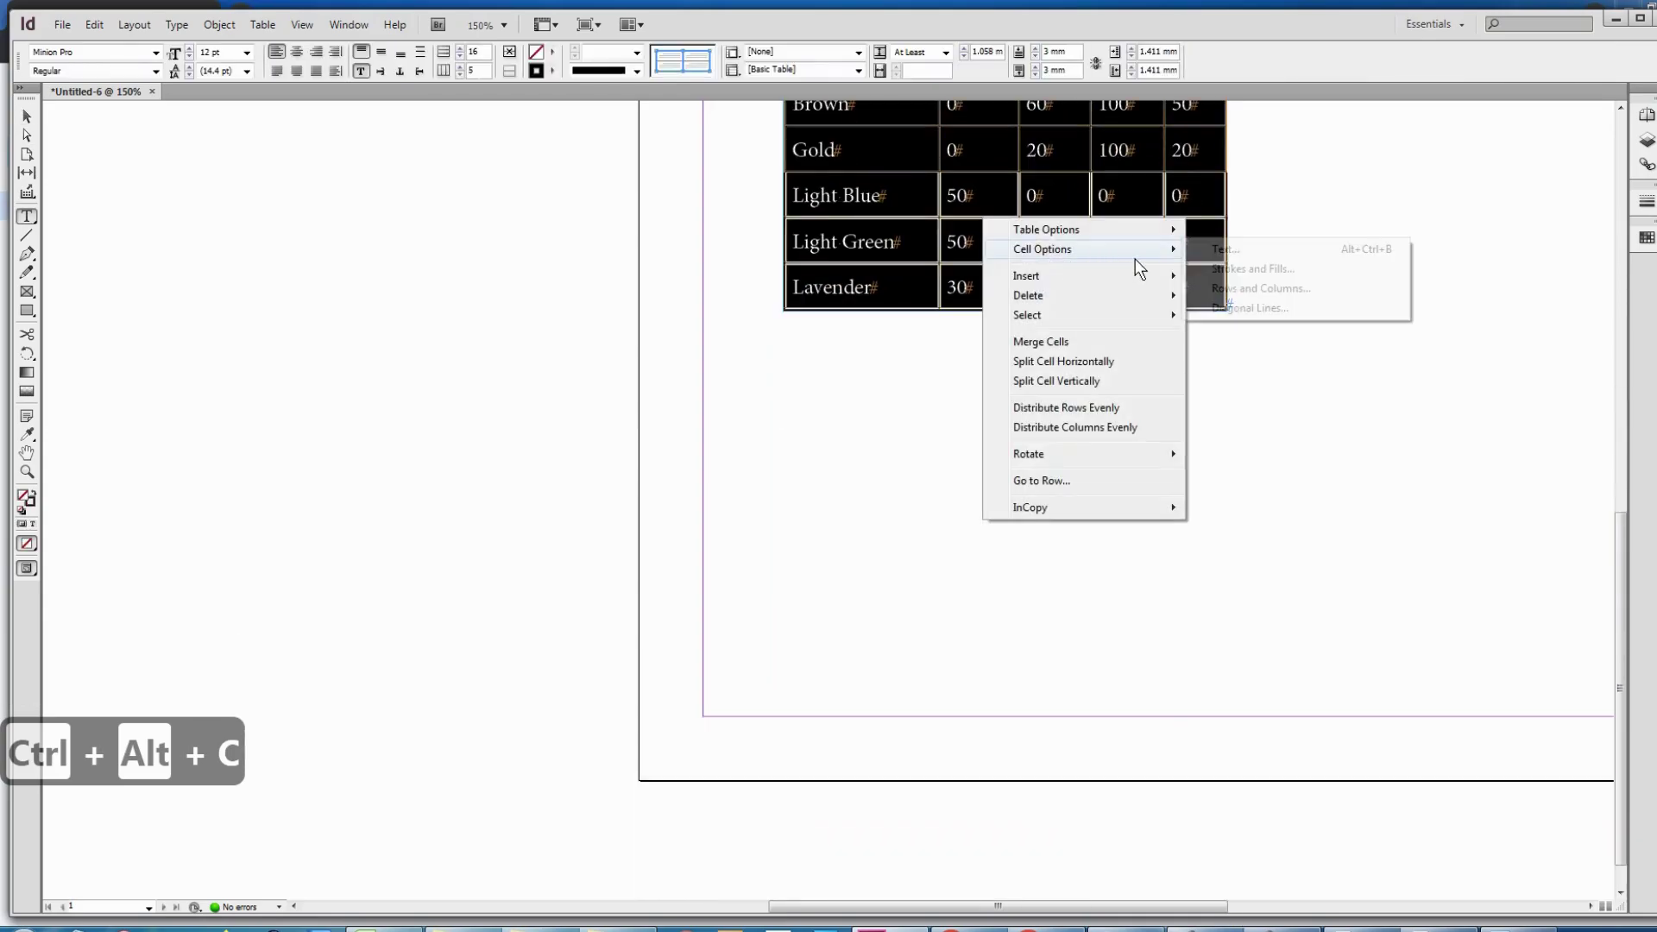
click(1246, 272)
click(1079, 409)
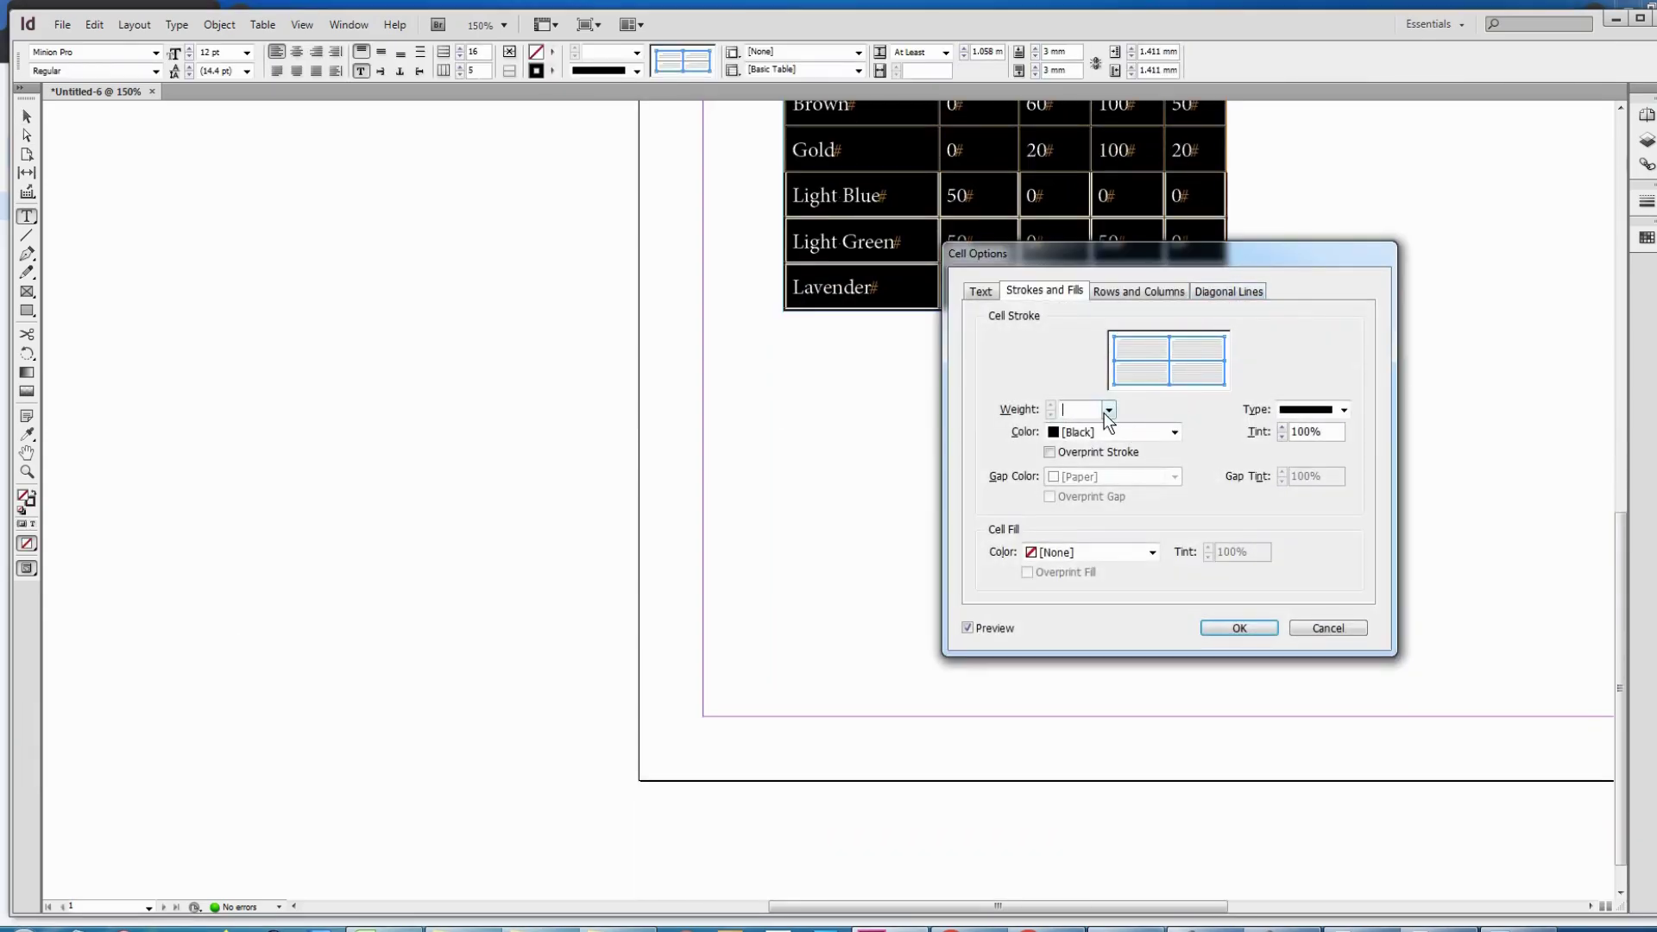
text(1)
click(1235, 621)
- Center-align the text in the C, M, Y and K columns for all rows
scroll(1091, 351, up, 7)
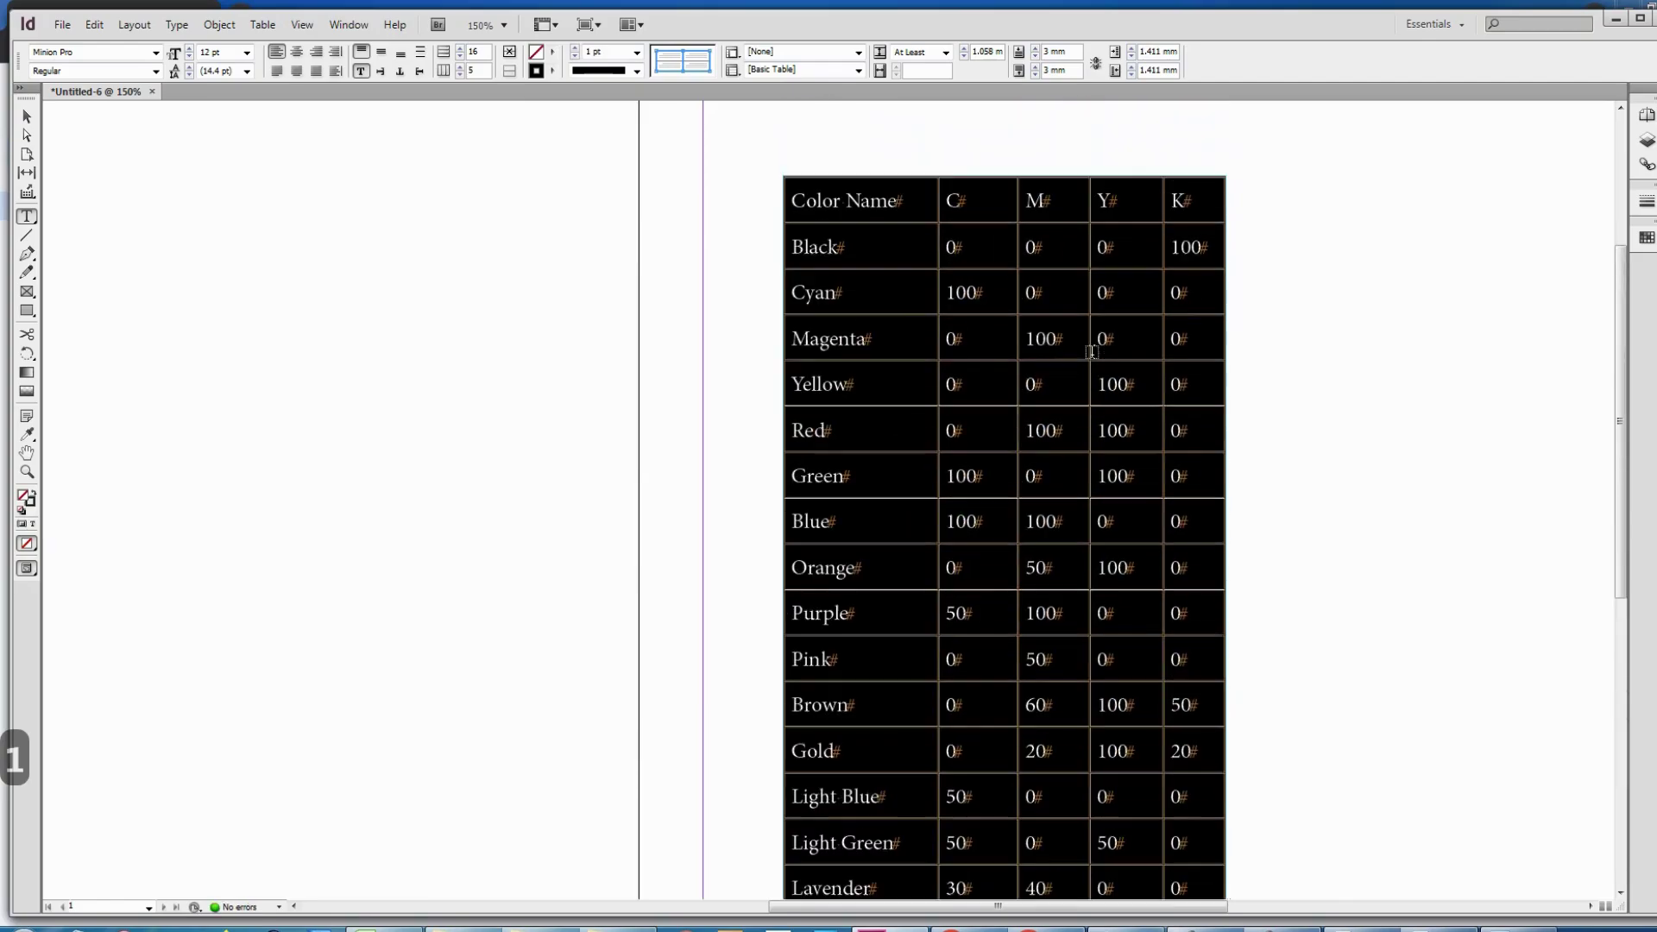
drag(953, 200, 1044, 430)
drag(1116, 526, 1195, 889)
scroll(1079, 581, down, 3)
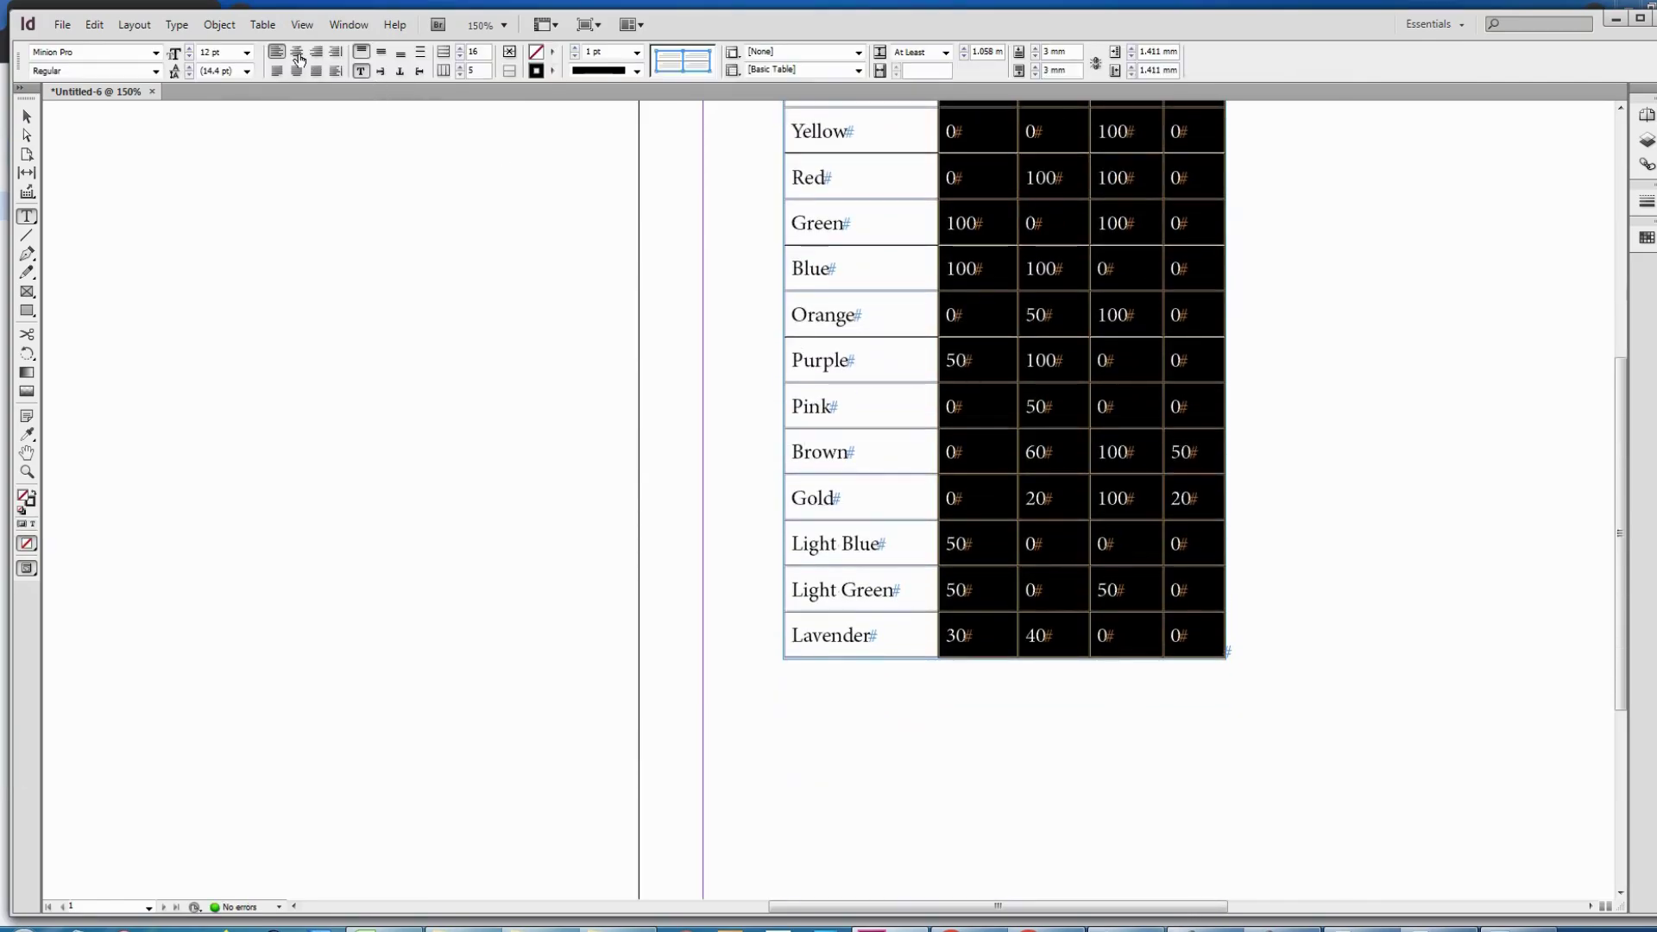
click(296, 52)
scroll(1008, 335, up, 3)
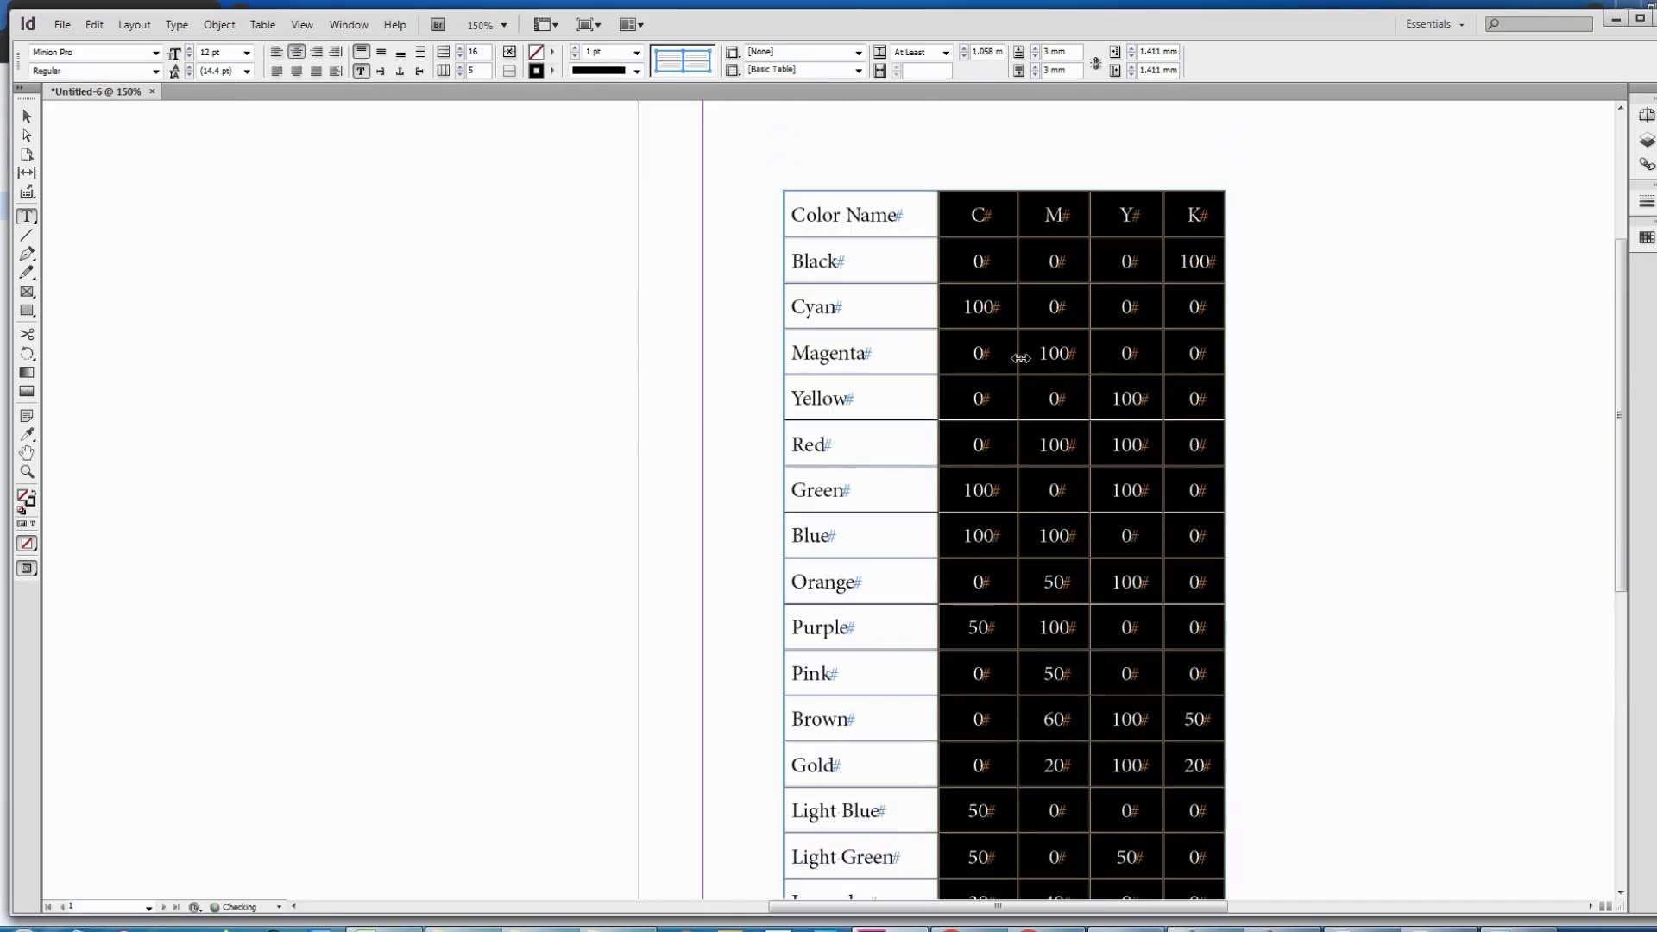
click(974, 261)
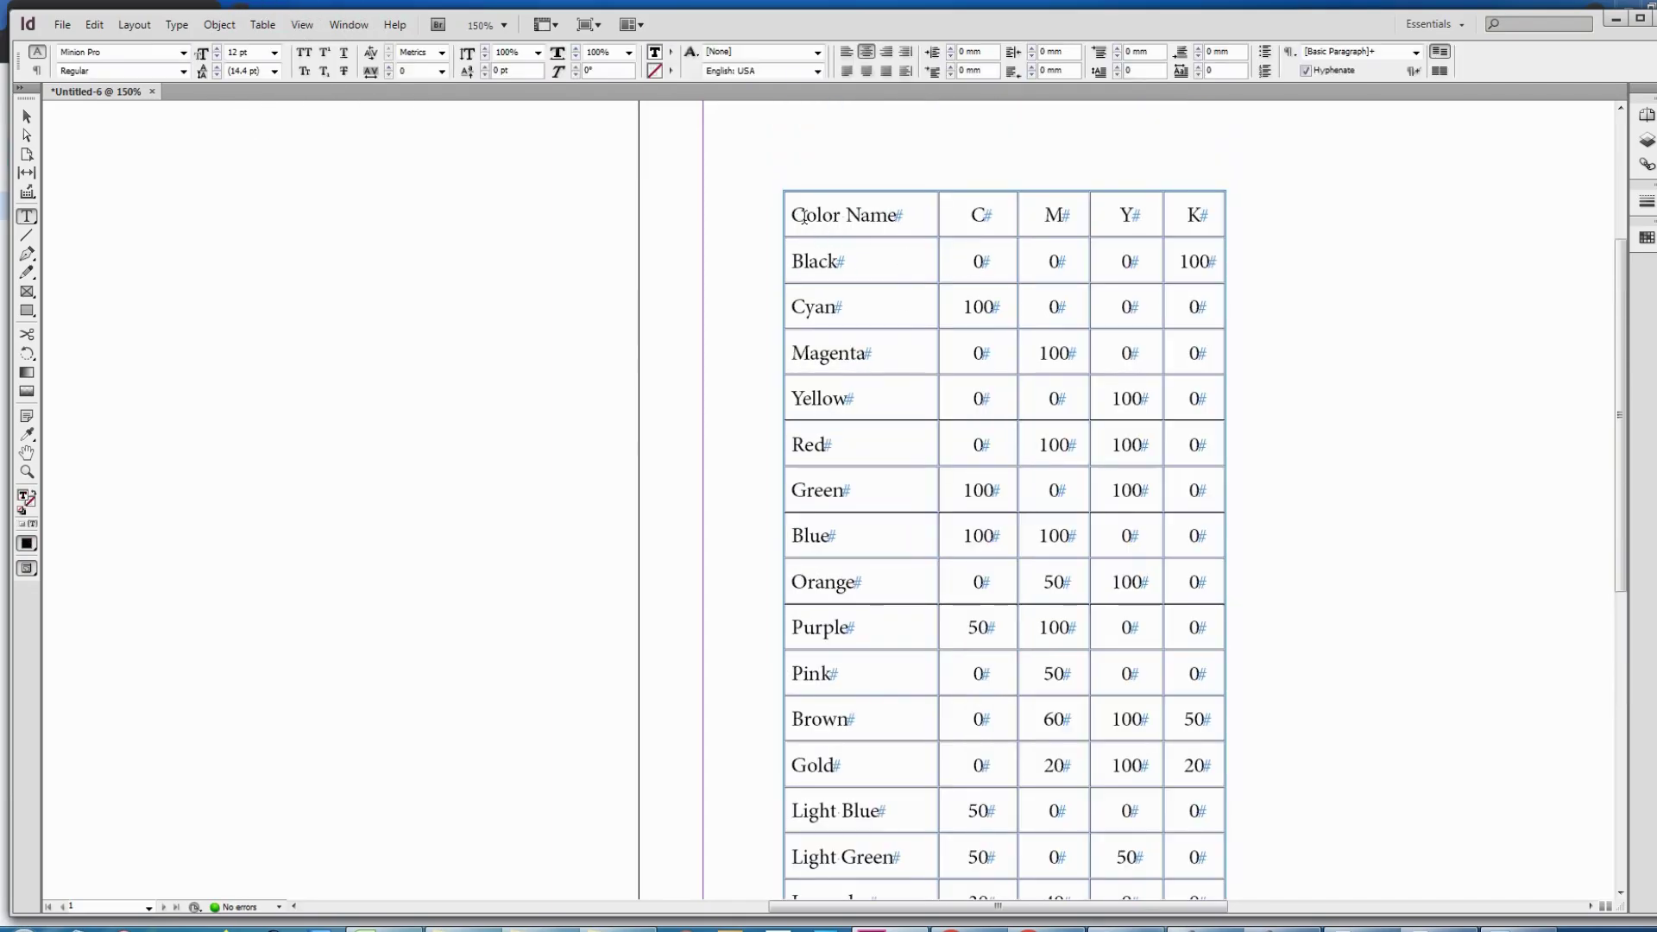
- Fill the header row's cells with the C=100 M=90 Y=10 K=0 swatch
click(349, 24)
mouse_move(412, 116)
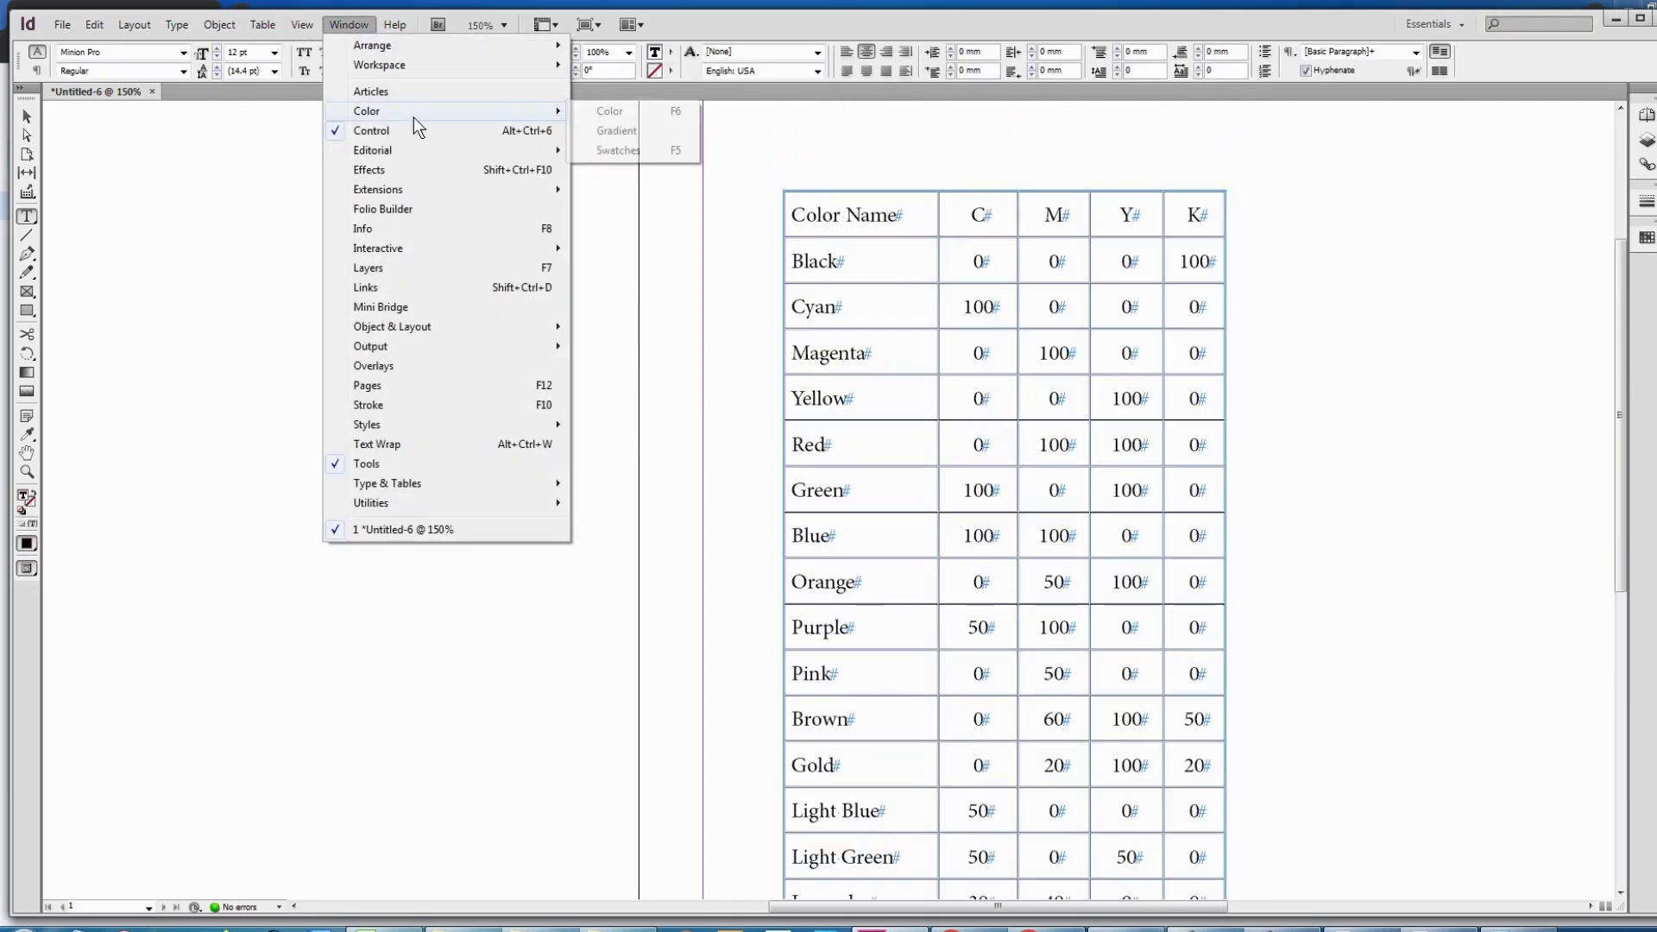
click(620, 151)
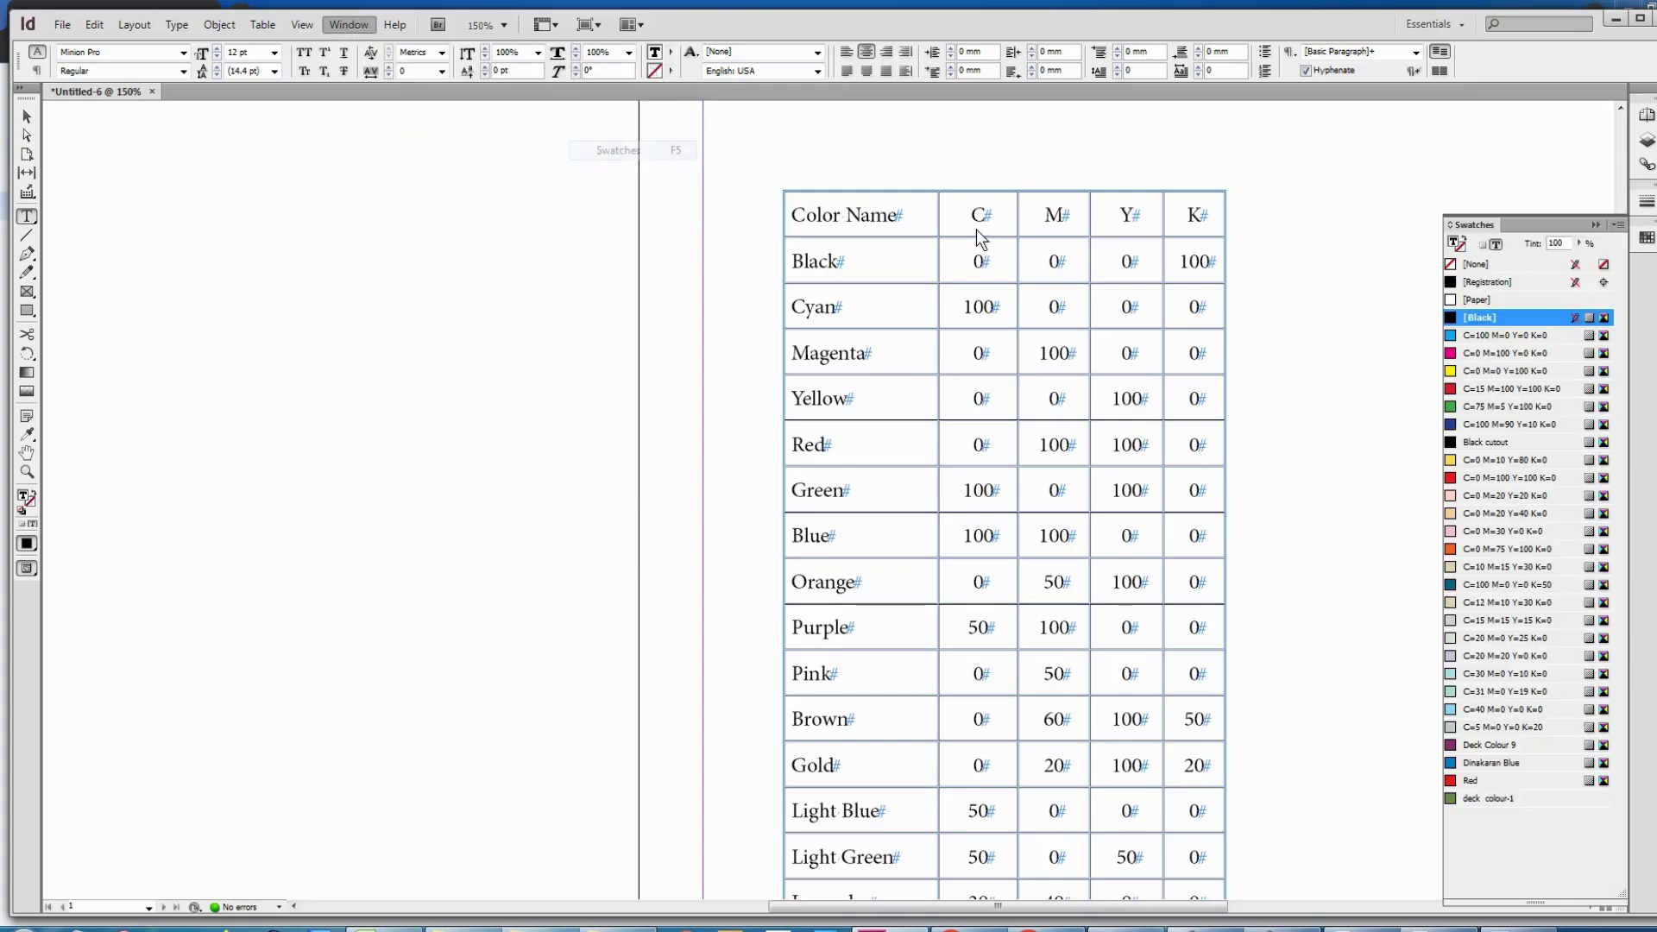
click(785, 213)
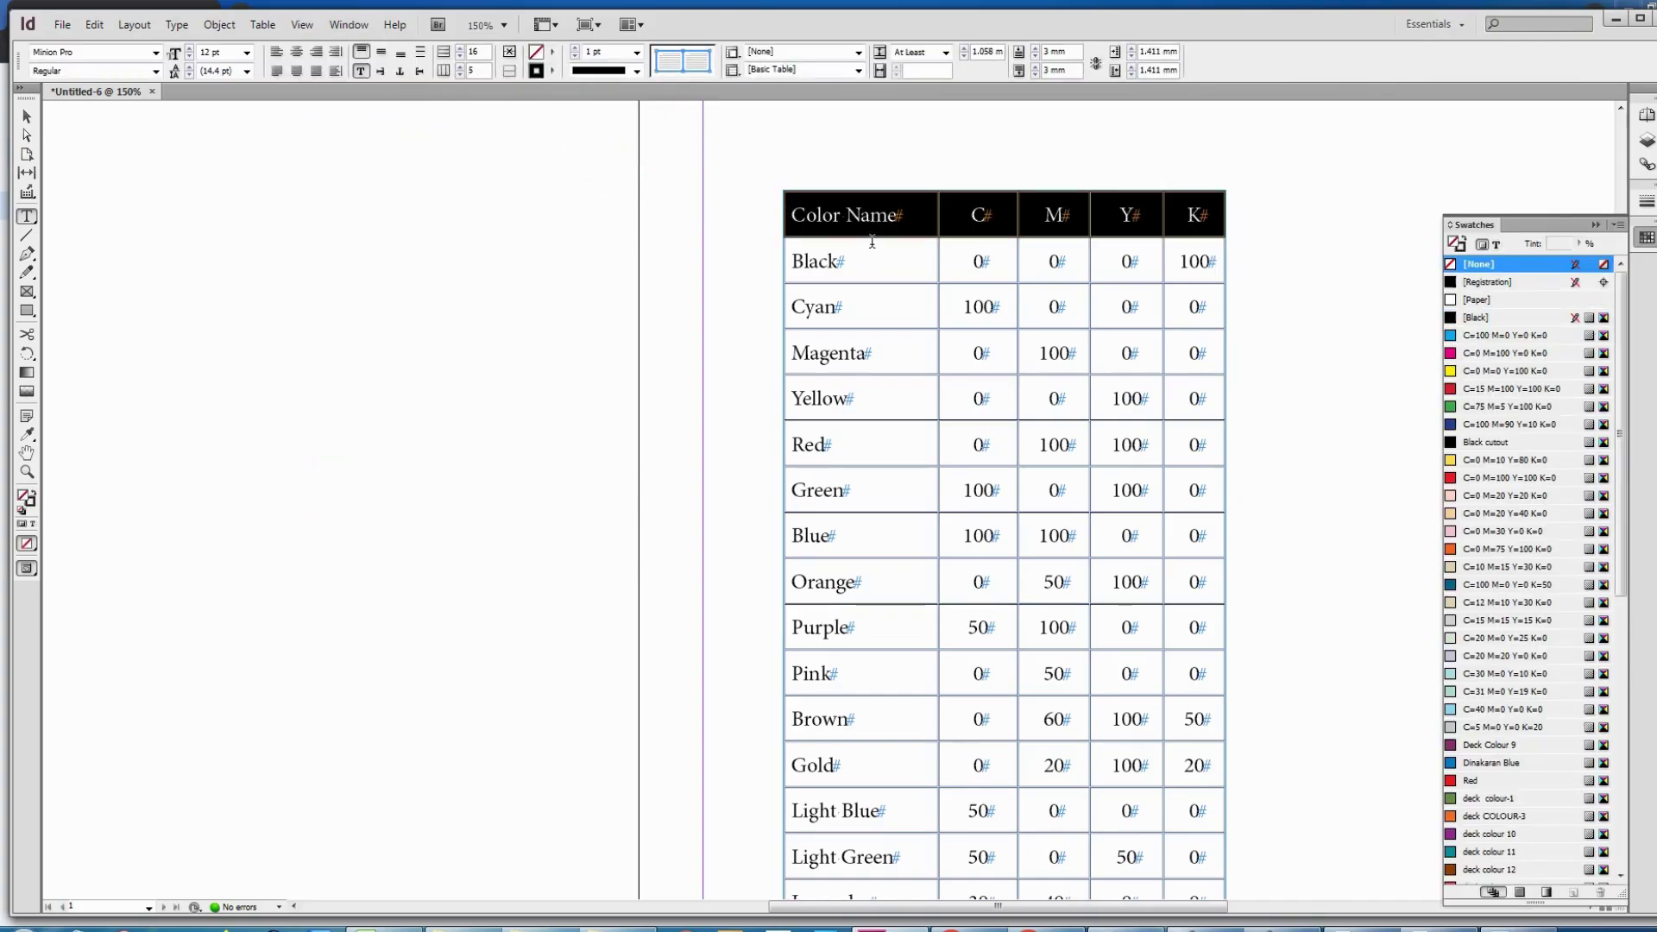
click(1472, 424)
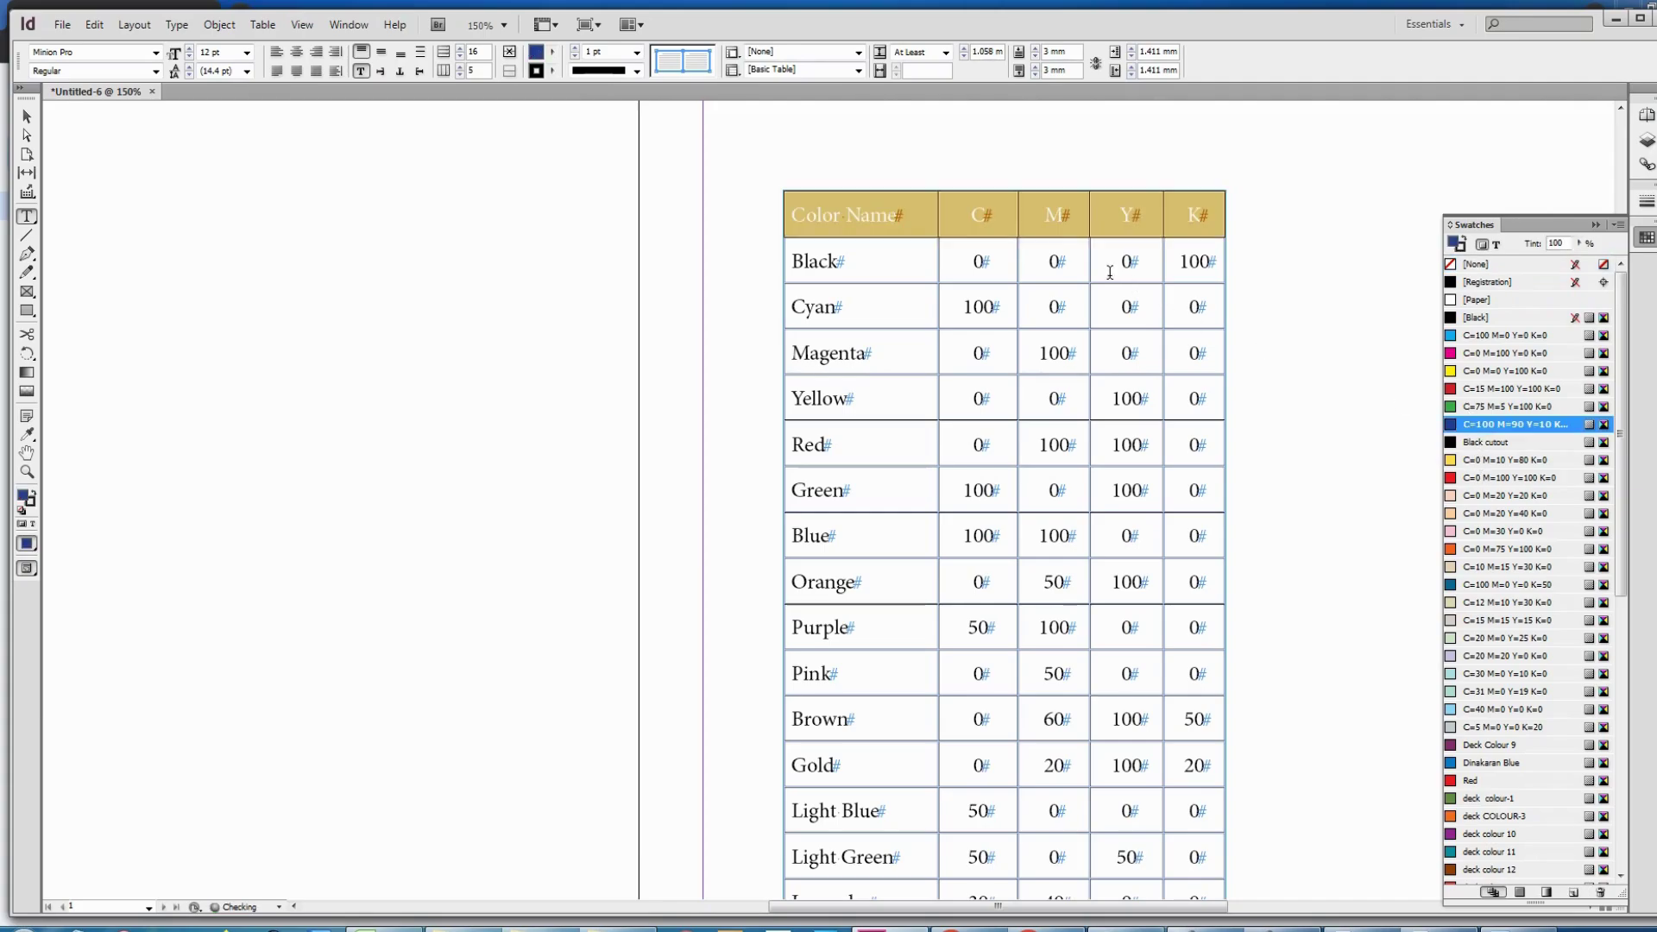
click(920, 215)
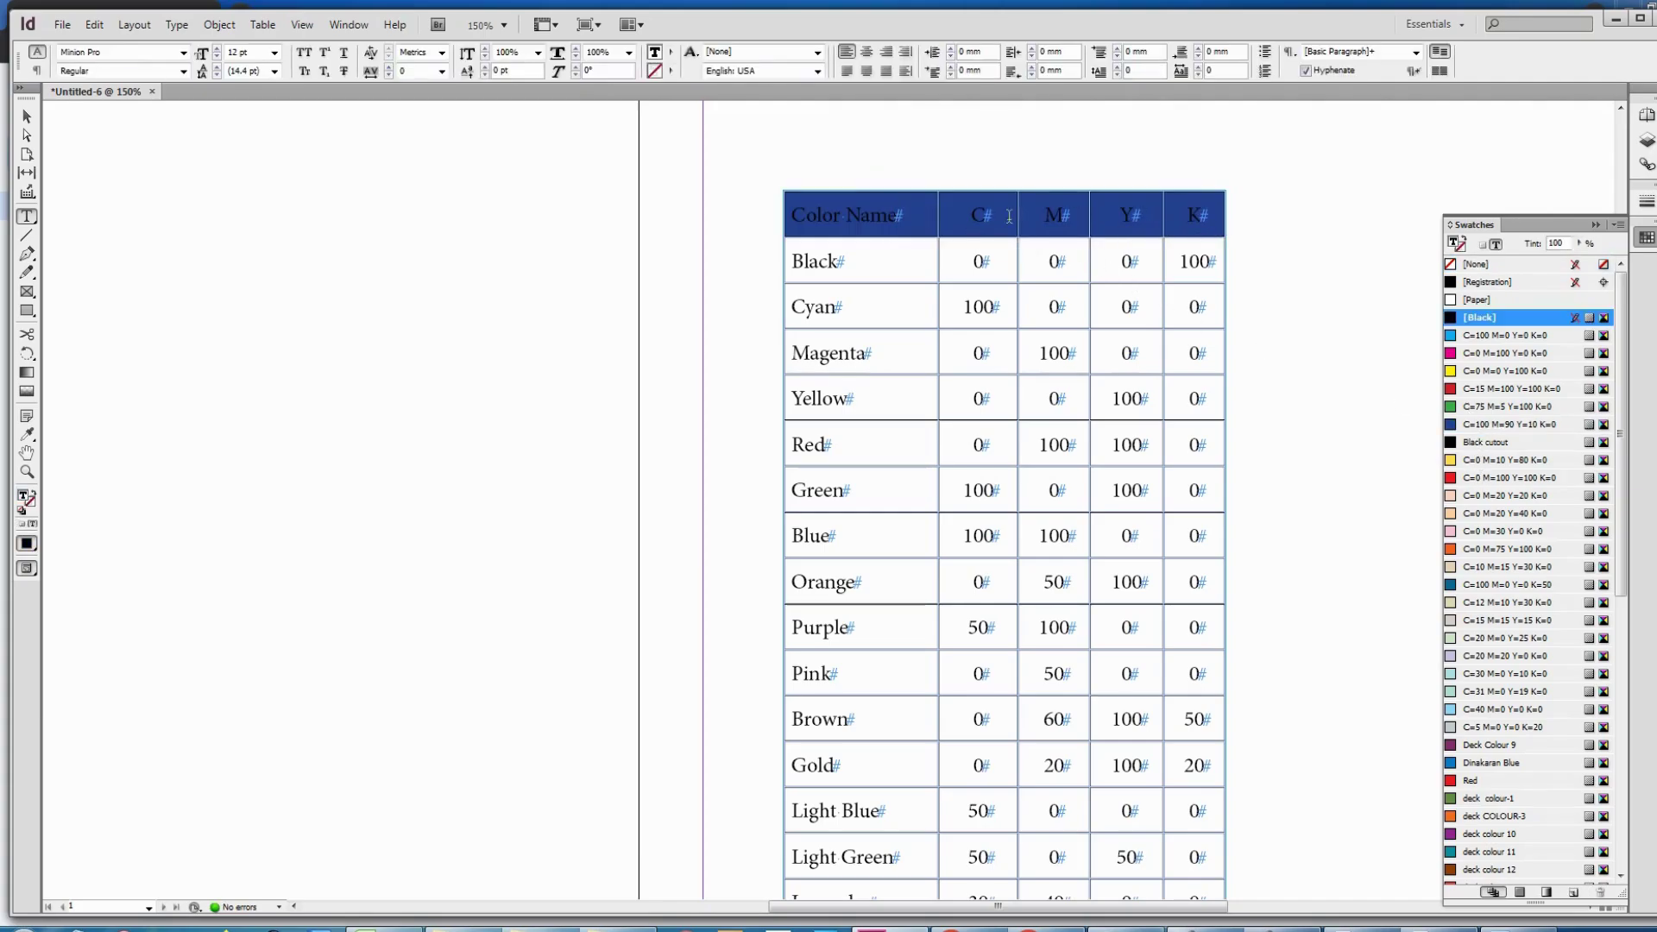
- Draw a text frame on the pasteboard beside the table and enter the note "change text color"
drag(248, 228, 526, 356)
text(c)
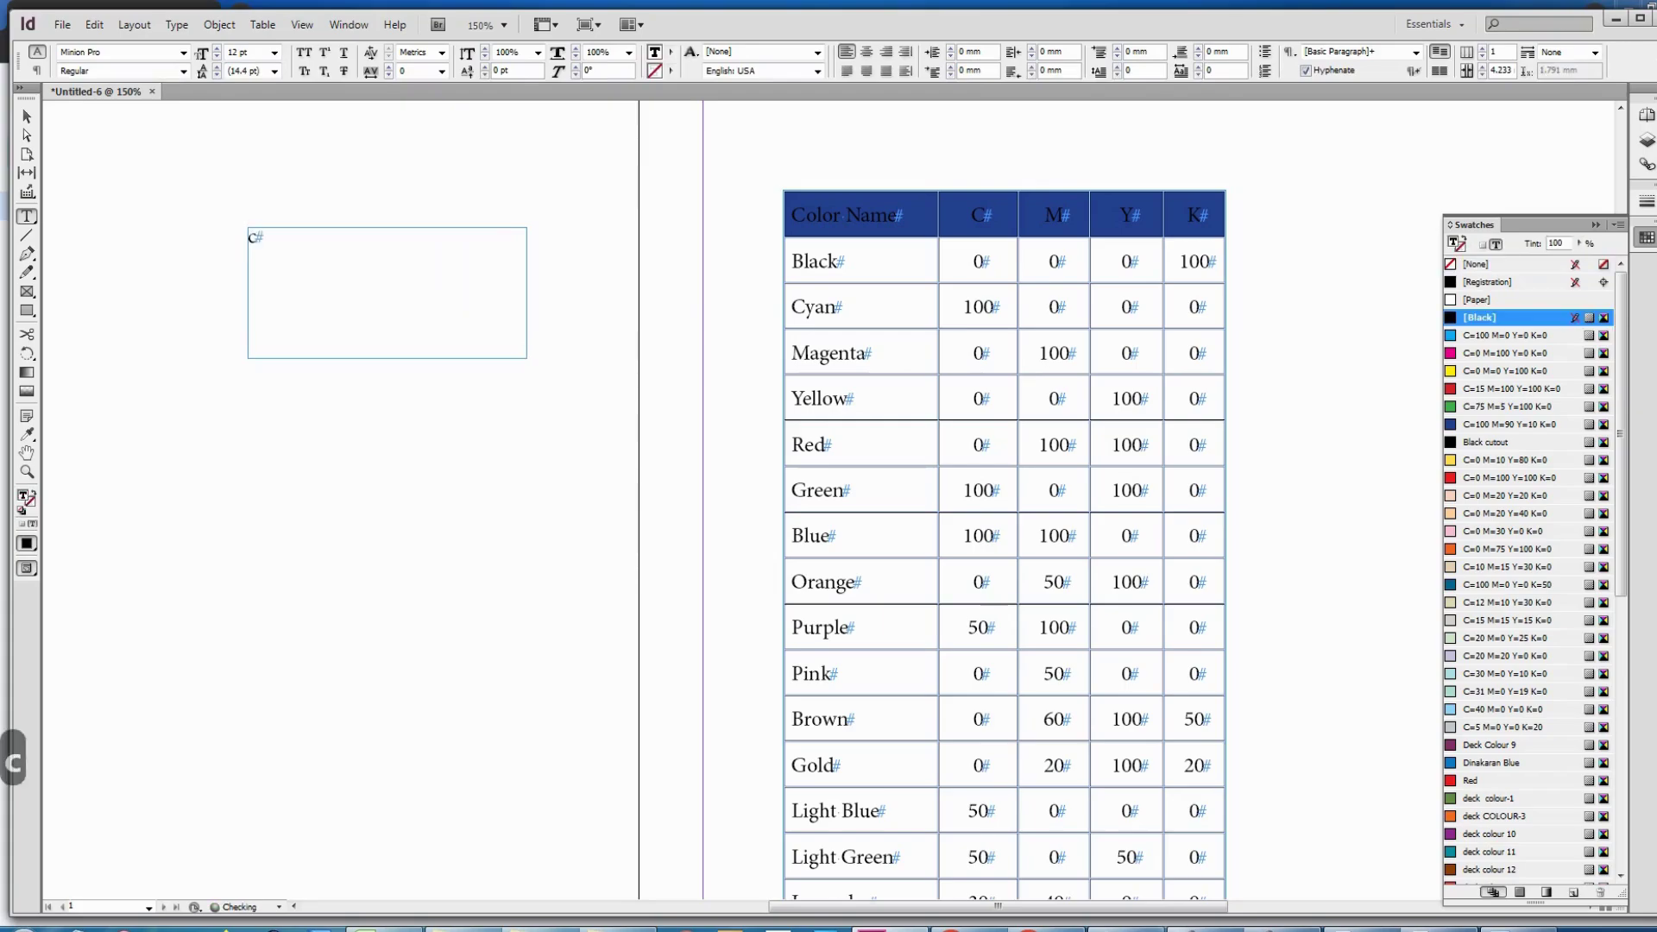
text(hange )
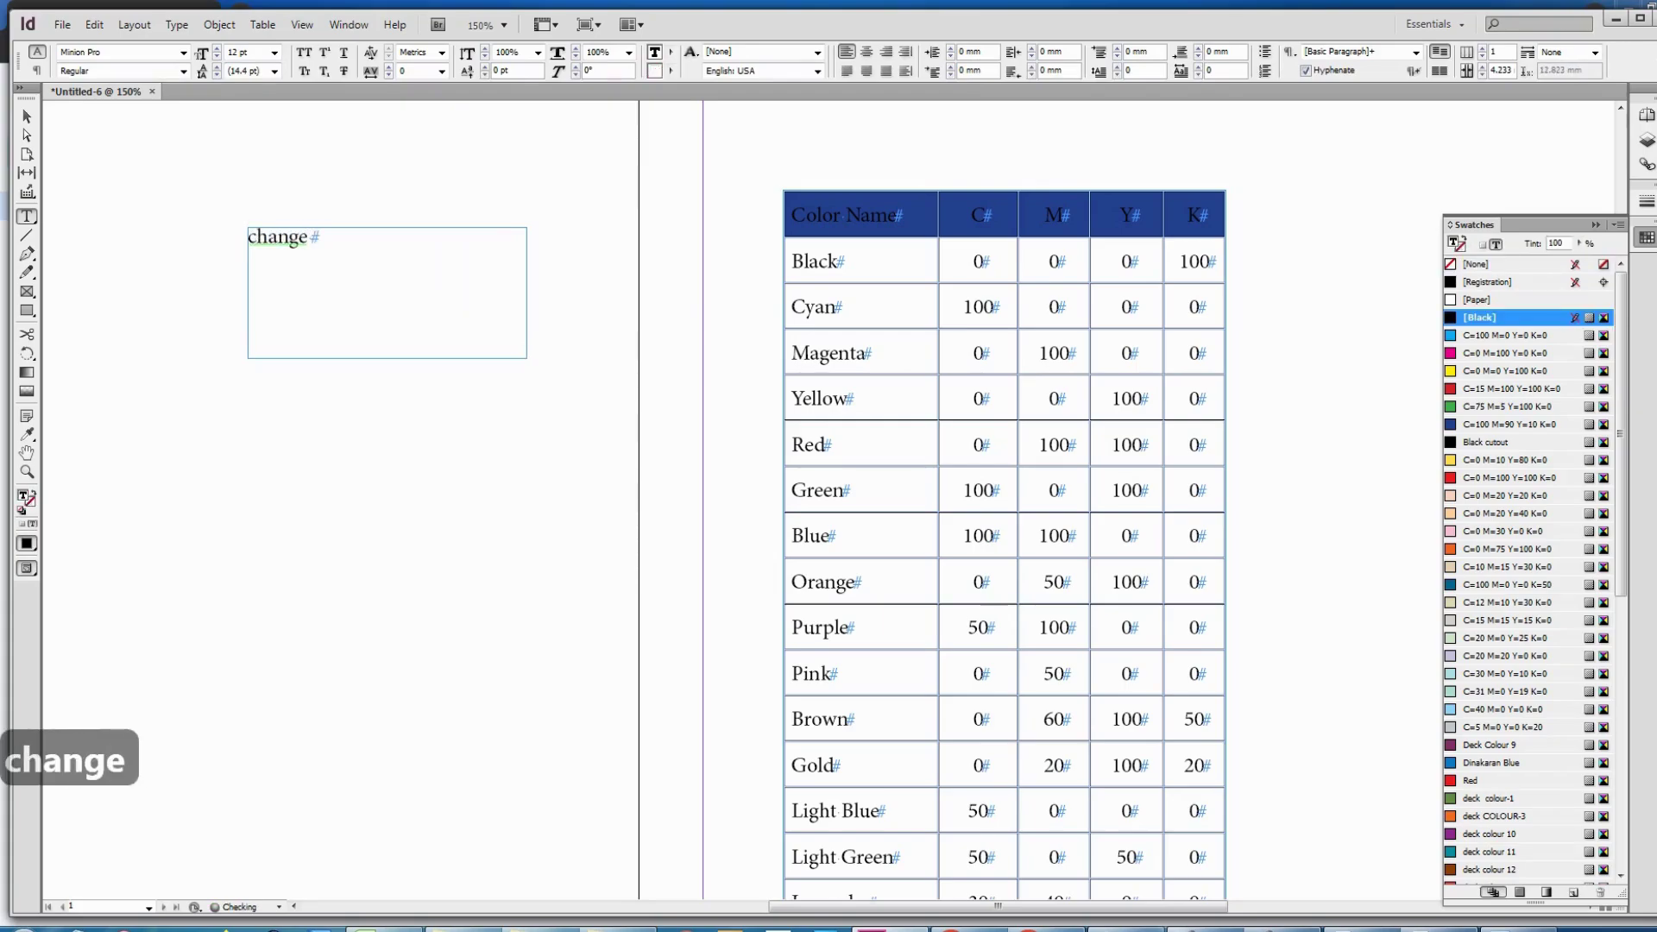
text(text colou)
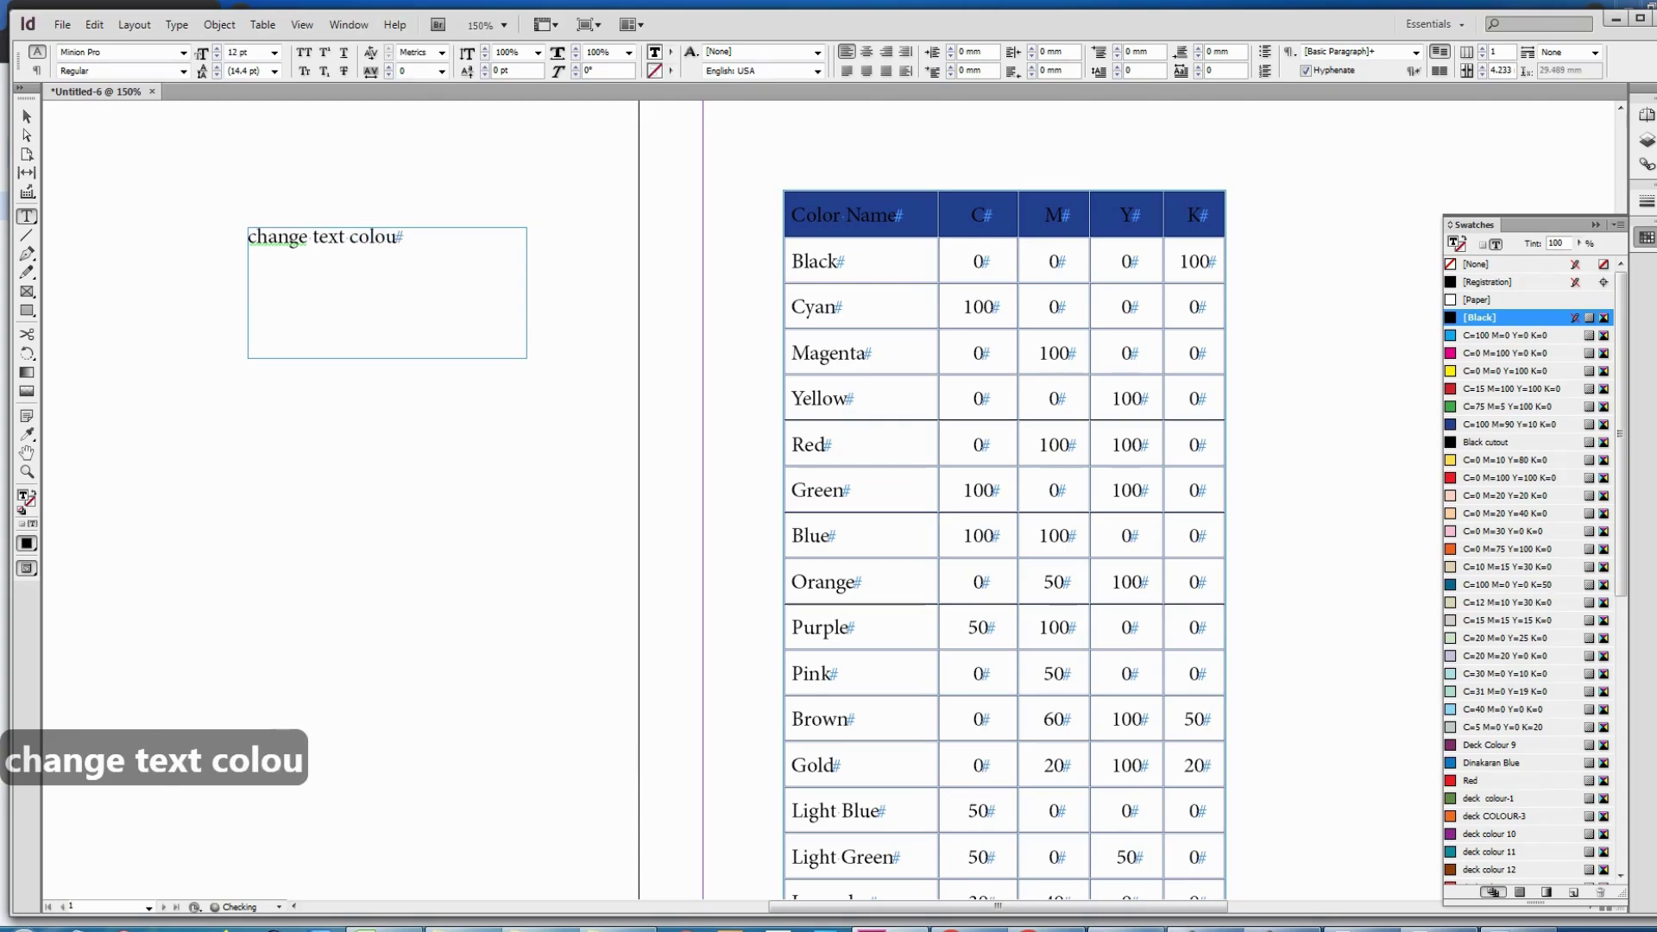
key(BackSpace)
text(r)
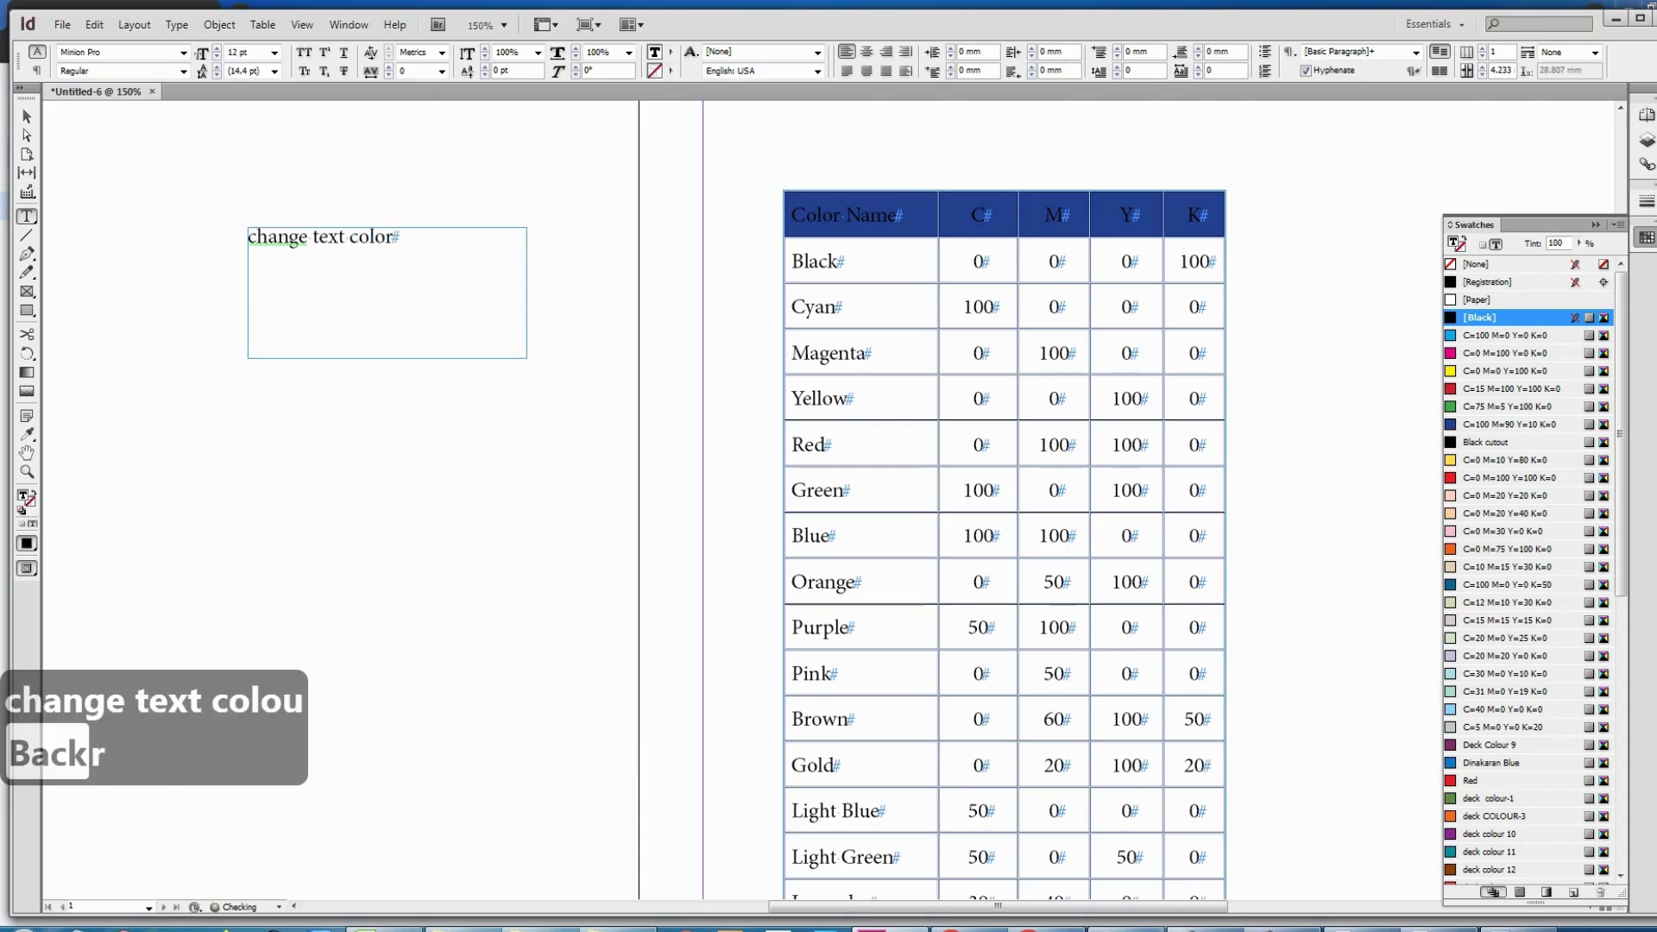
- Apply the [Paper] swatch to the header row's text
click(785, 216)
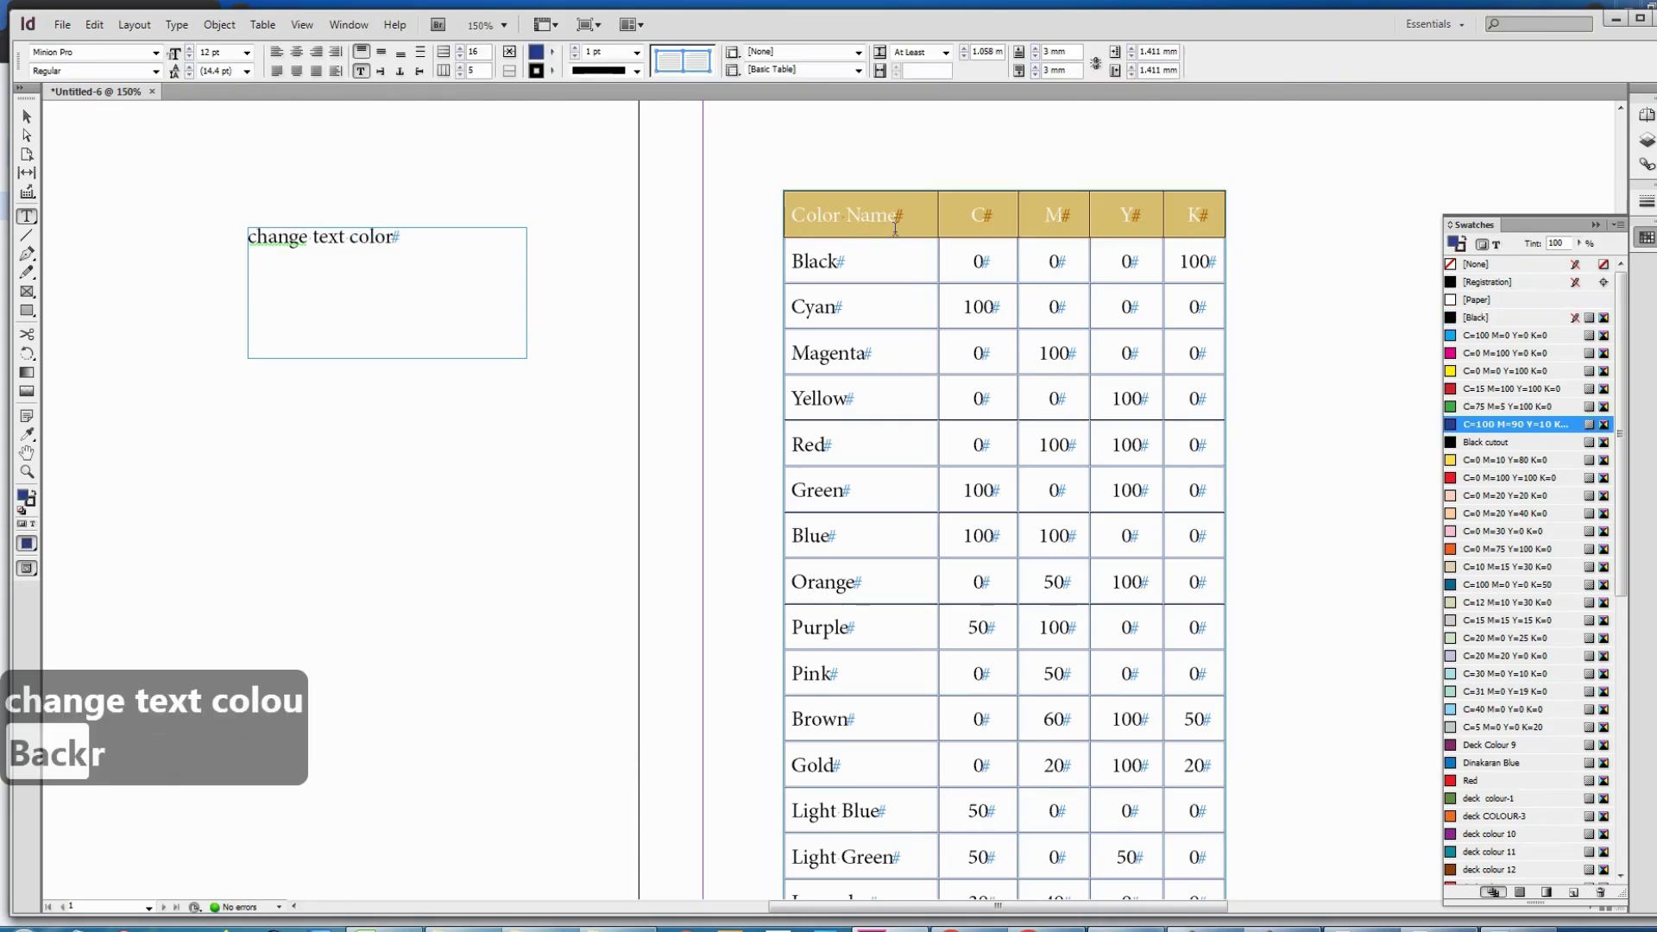
click(1499, 248)
click(1499, 248)
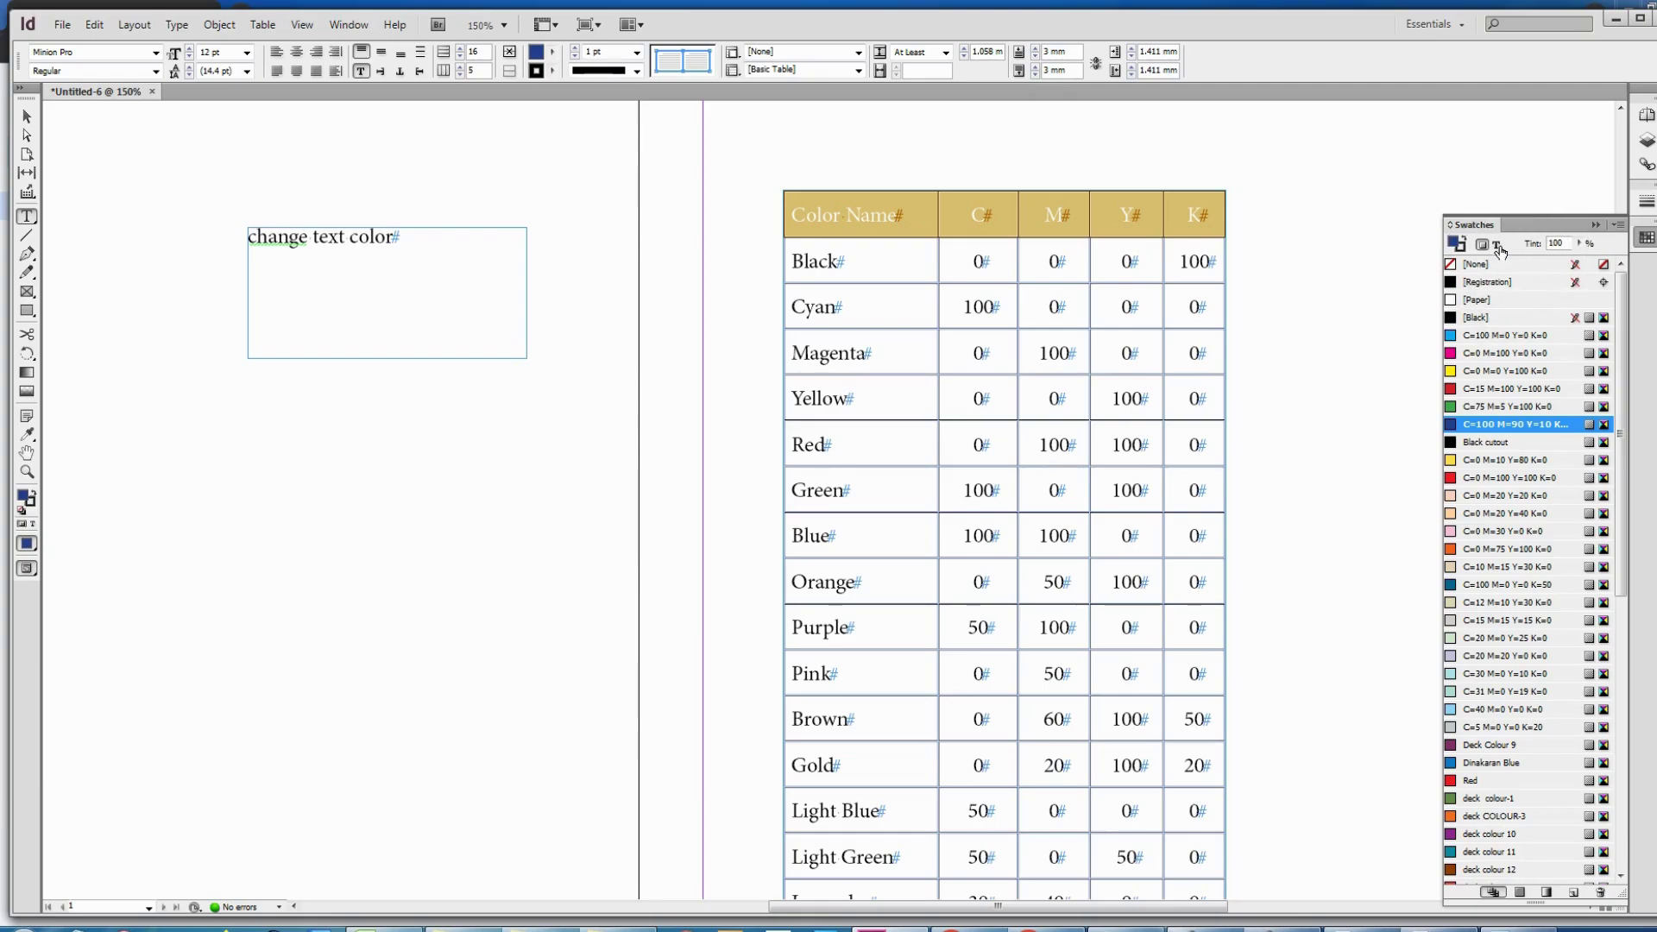
click(1499, 247)
click(1477, 299)
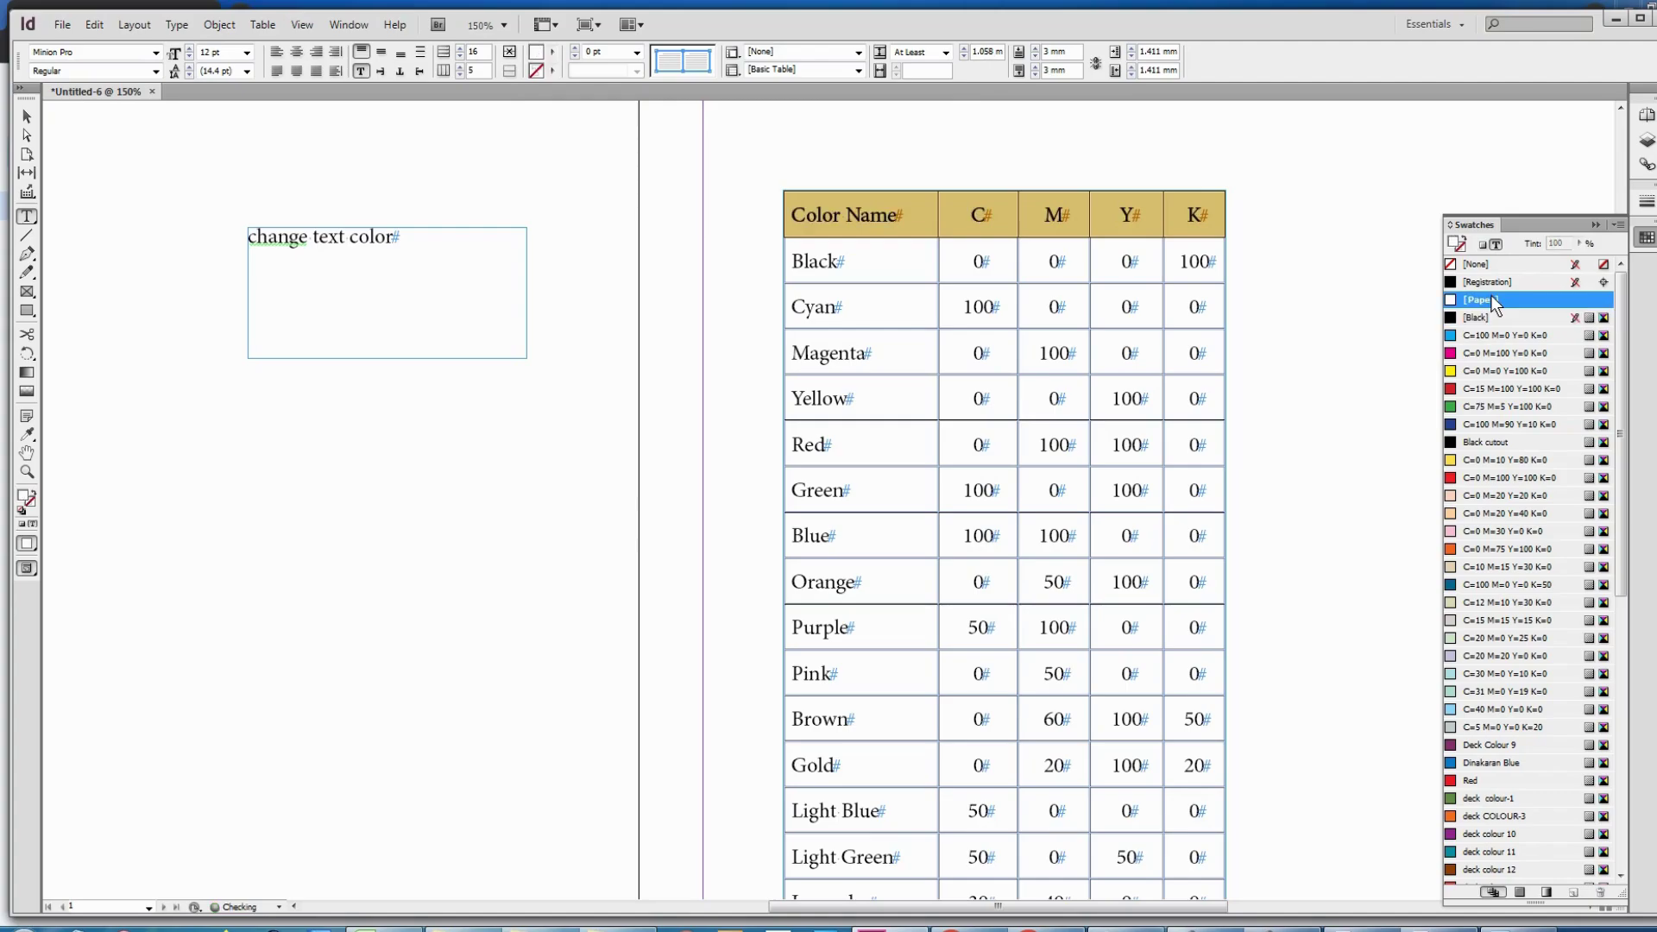
drag(890, 198, 853, 229)
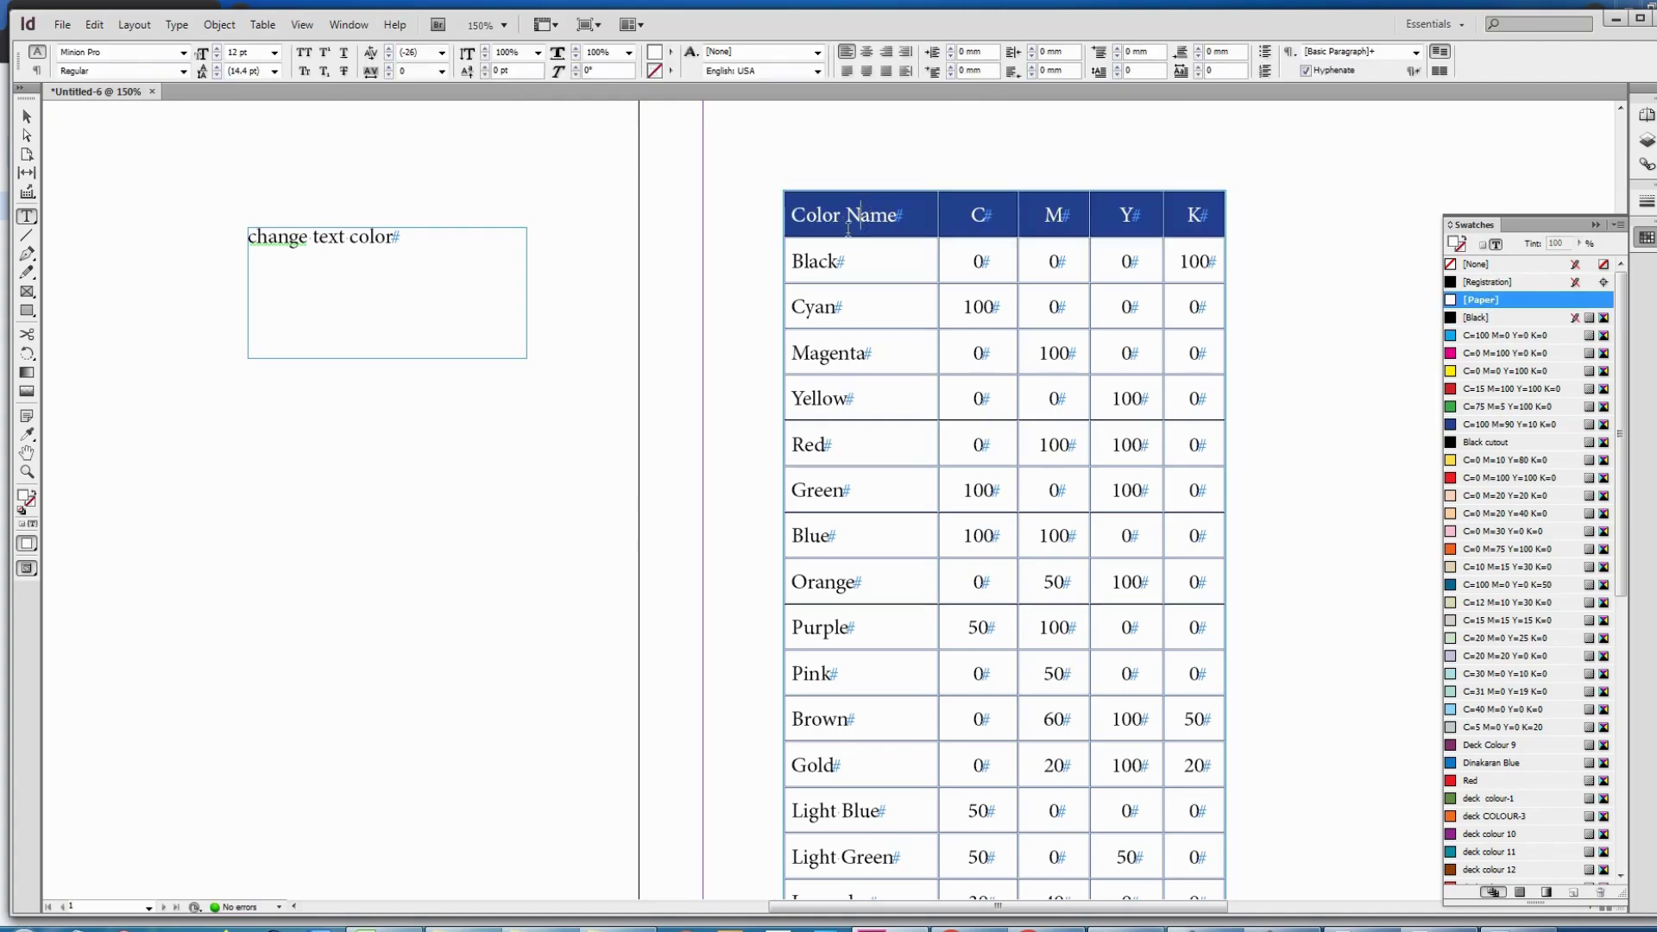
- Add a second line reading "change centre table stroke color" to the pasteboard note
click(440, 237)
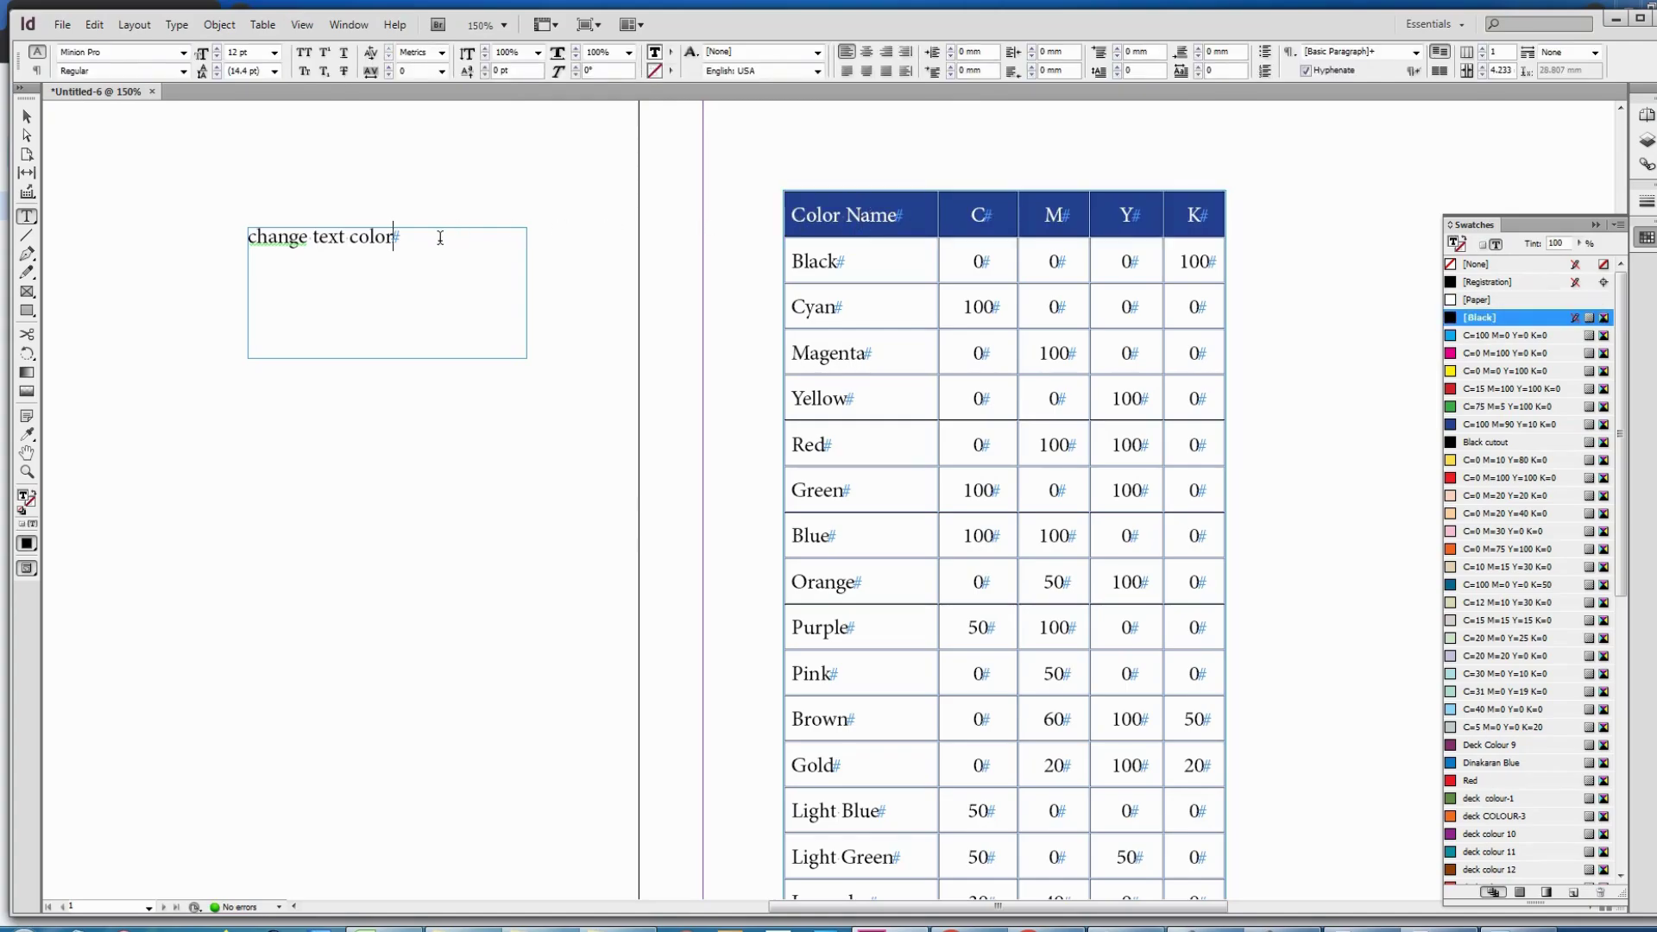
key(Return)
text(chan)
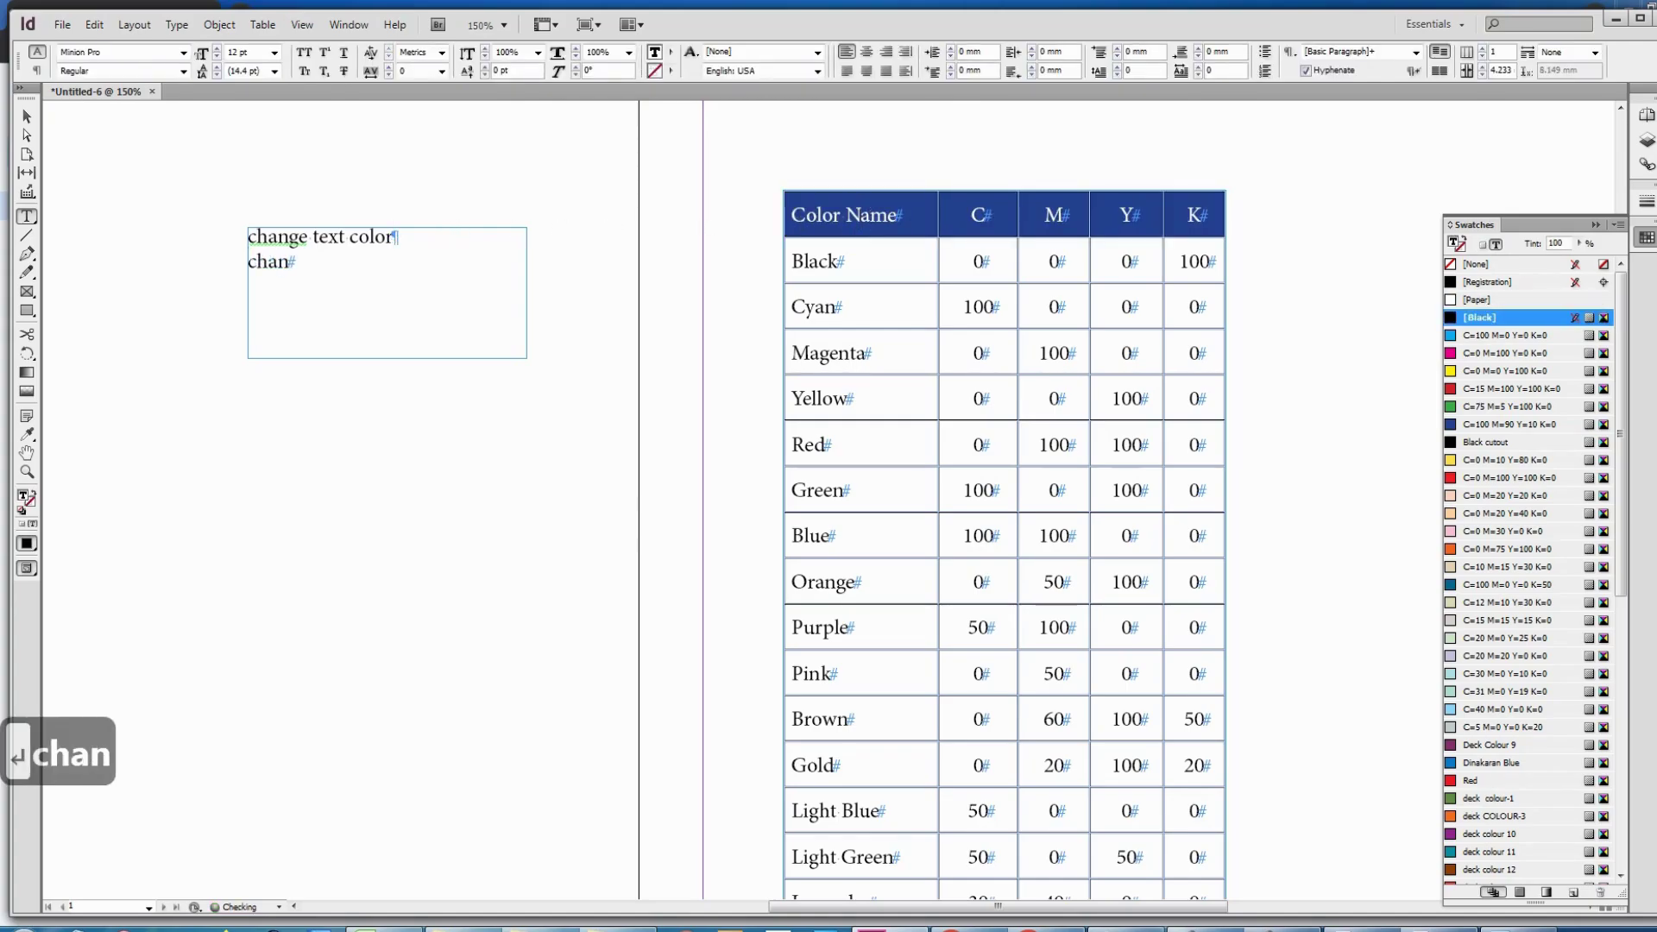
text(ge centre)
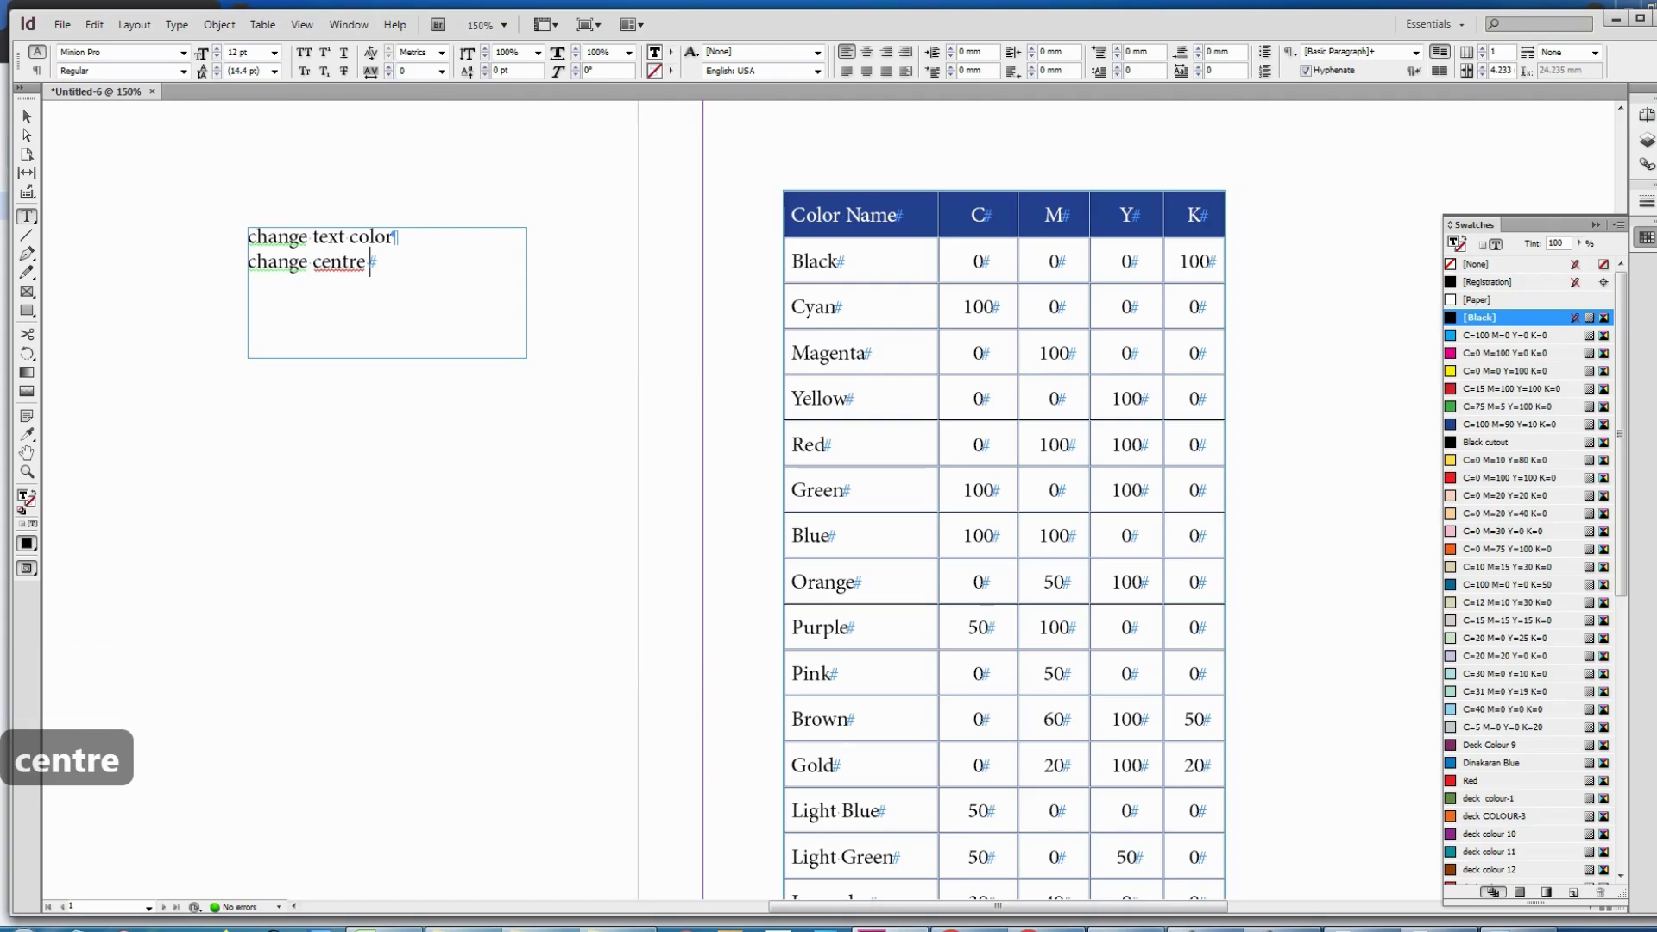
text( table)
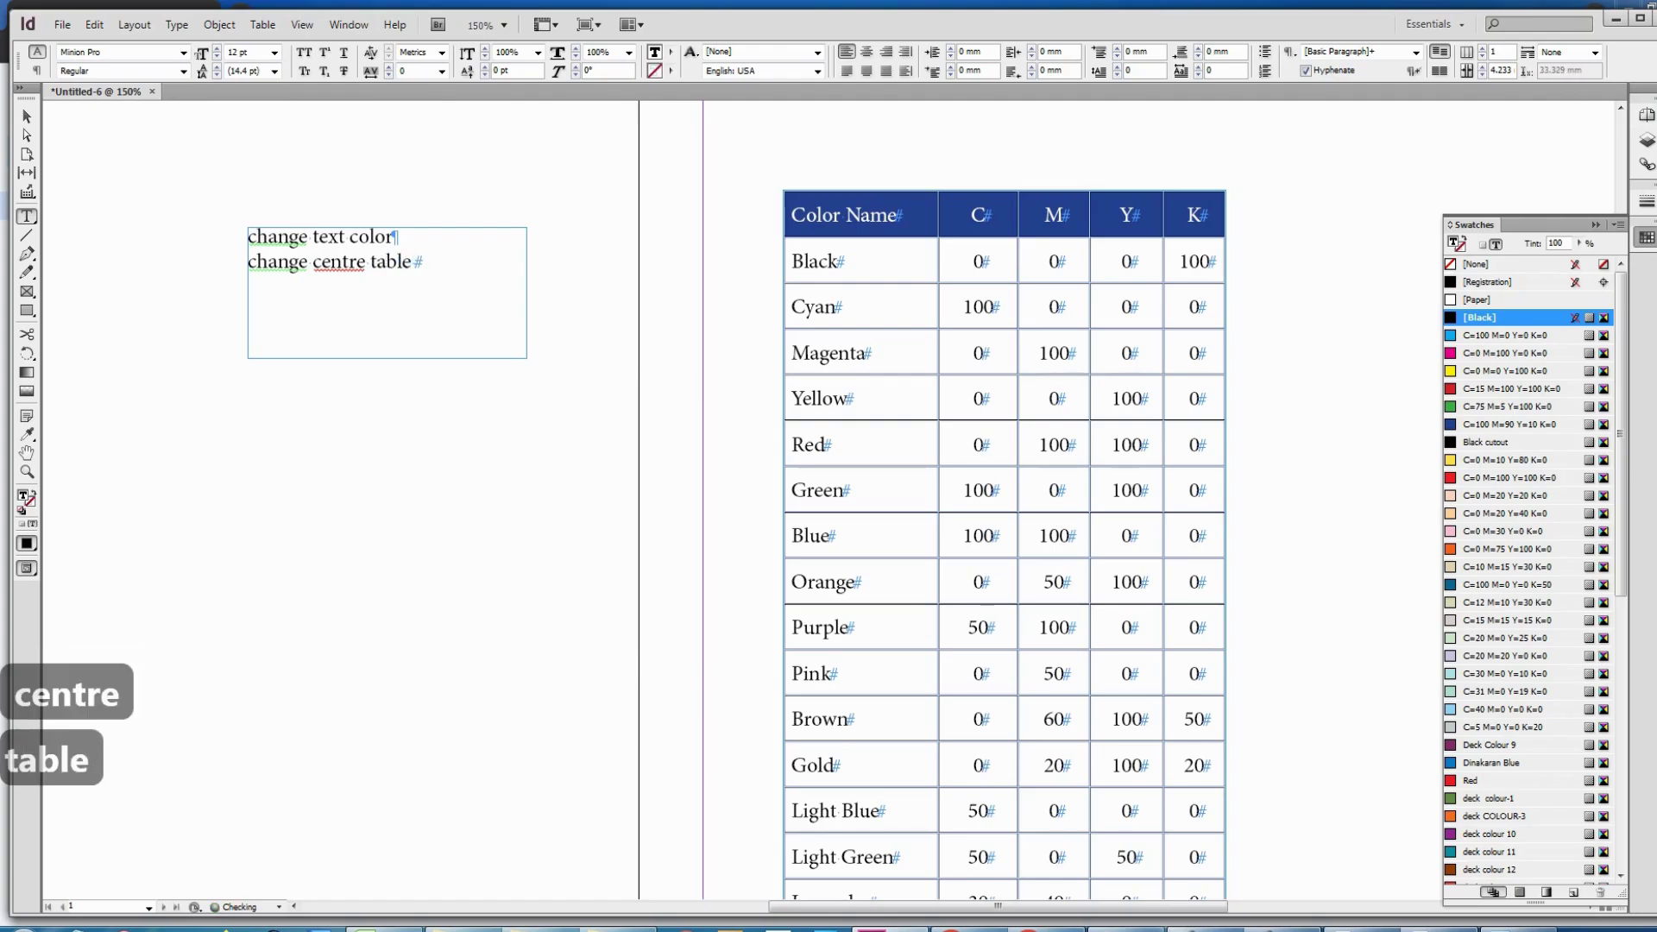
text( stroke)
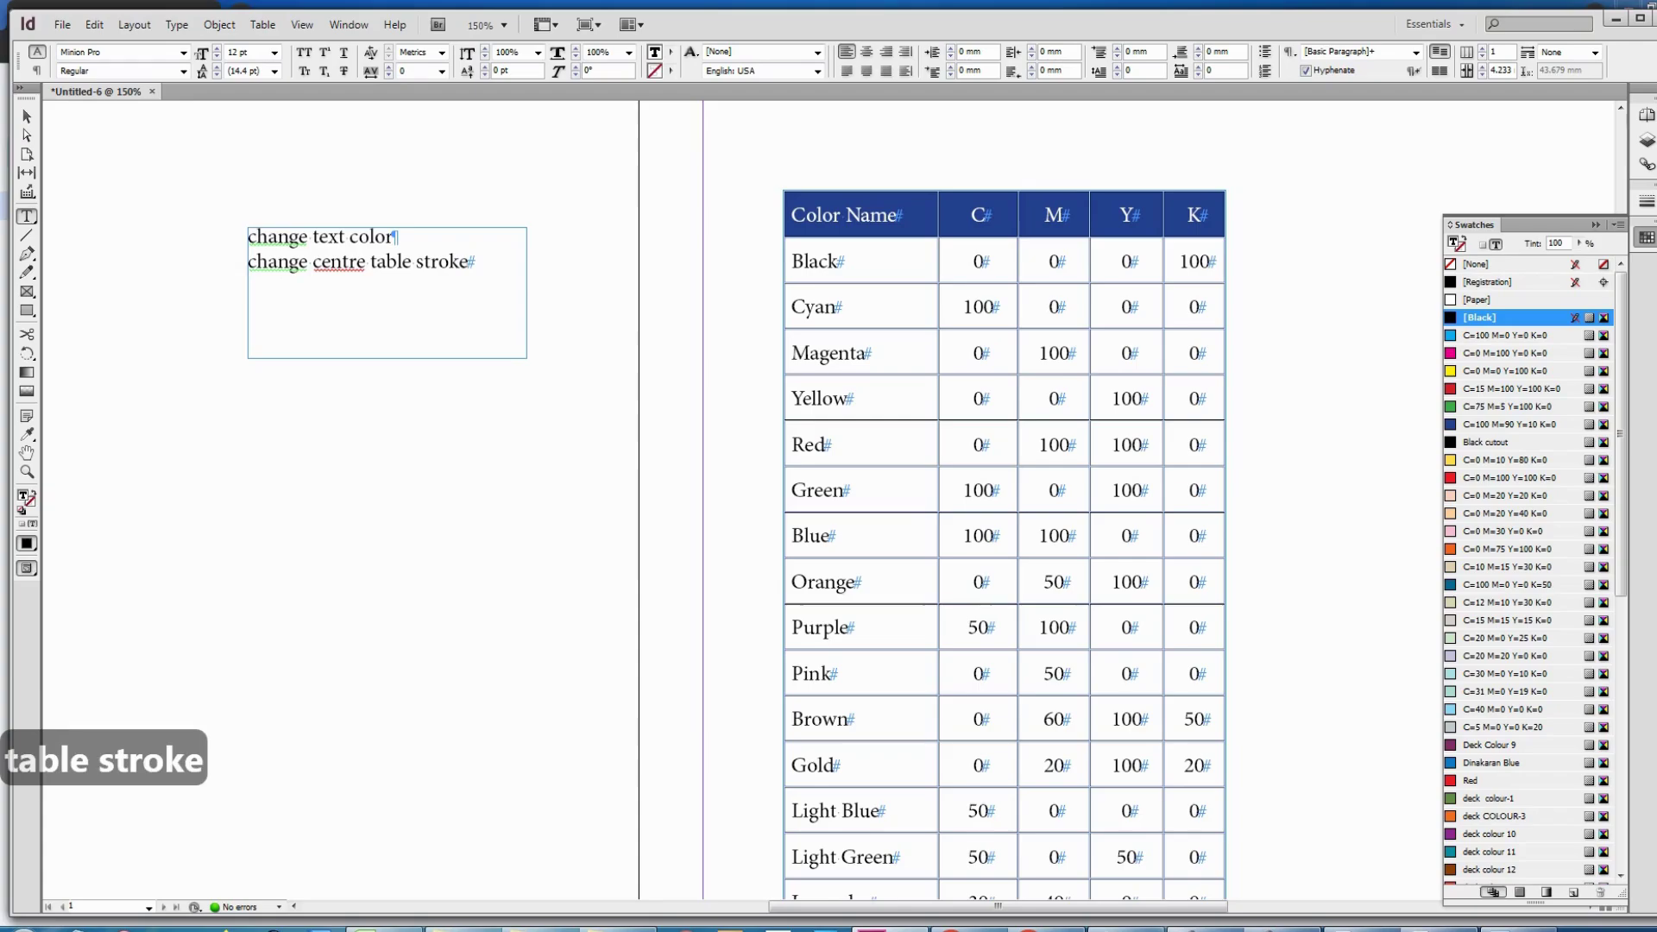
key(Home)
key(Right)
key(Right)
key(Right)
key(Right)
key(Right)
key(Right)
key(Right)
key(Right)
key(Right)
key(Right)
key(Right)
key(Right)
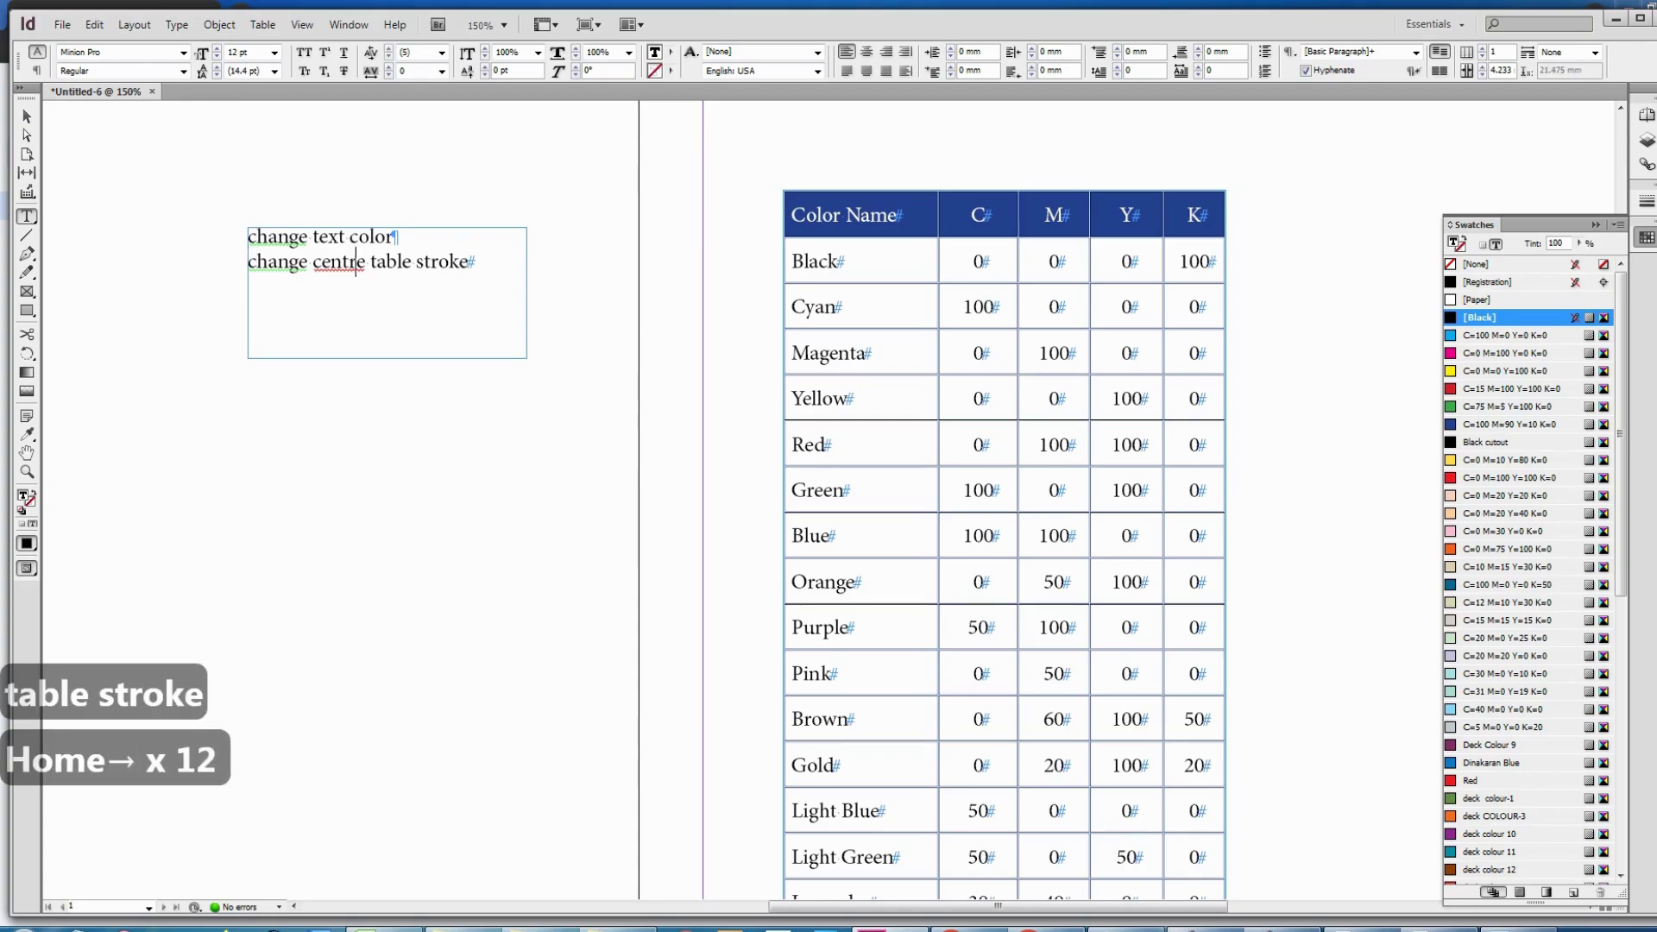
key(Right)
key(Right)
key(End)
text(col)
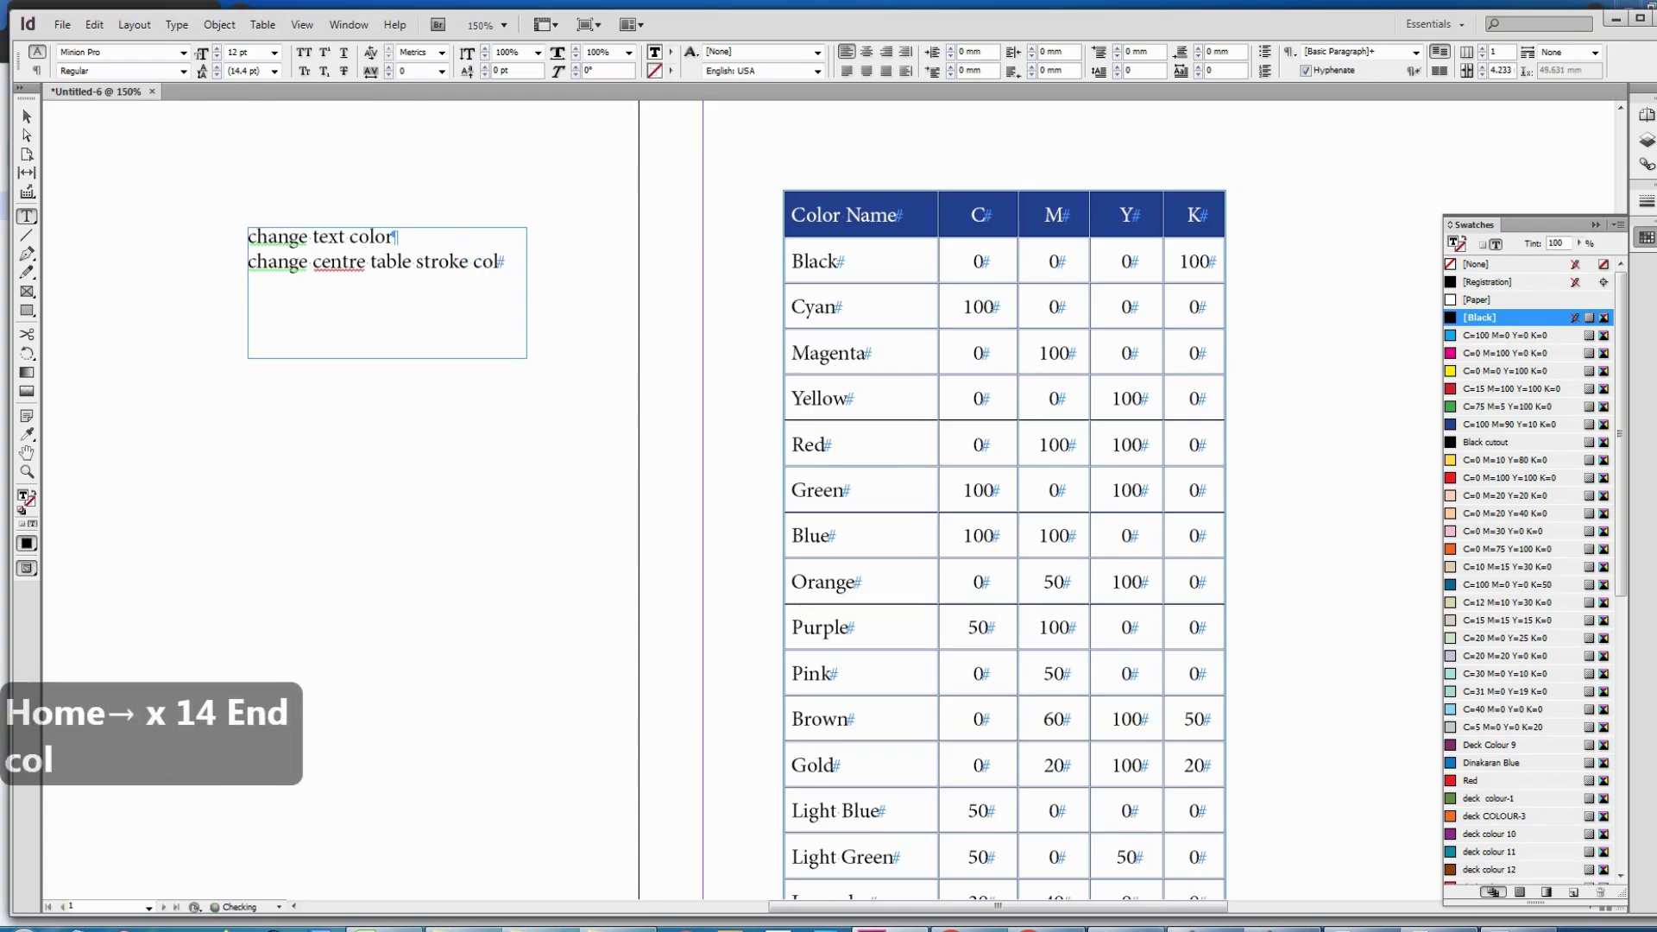
text(or)
- Select the header row and apply the [Paper] swatch to its cell strokes
click(785, 214)
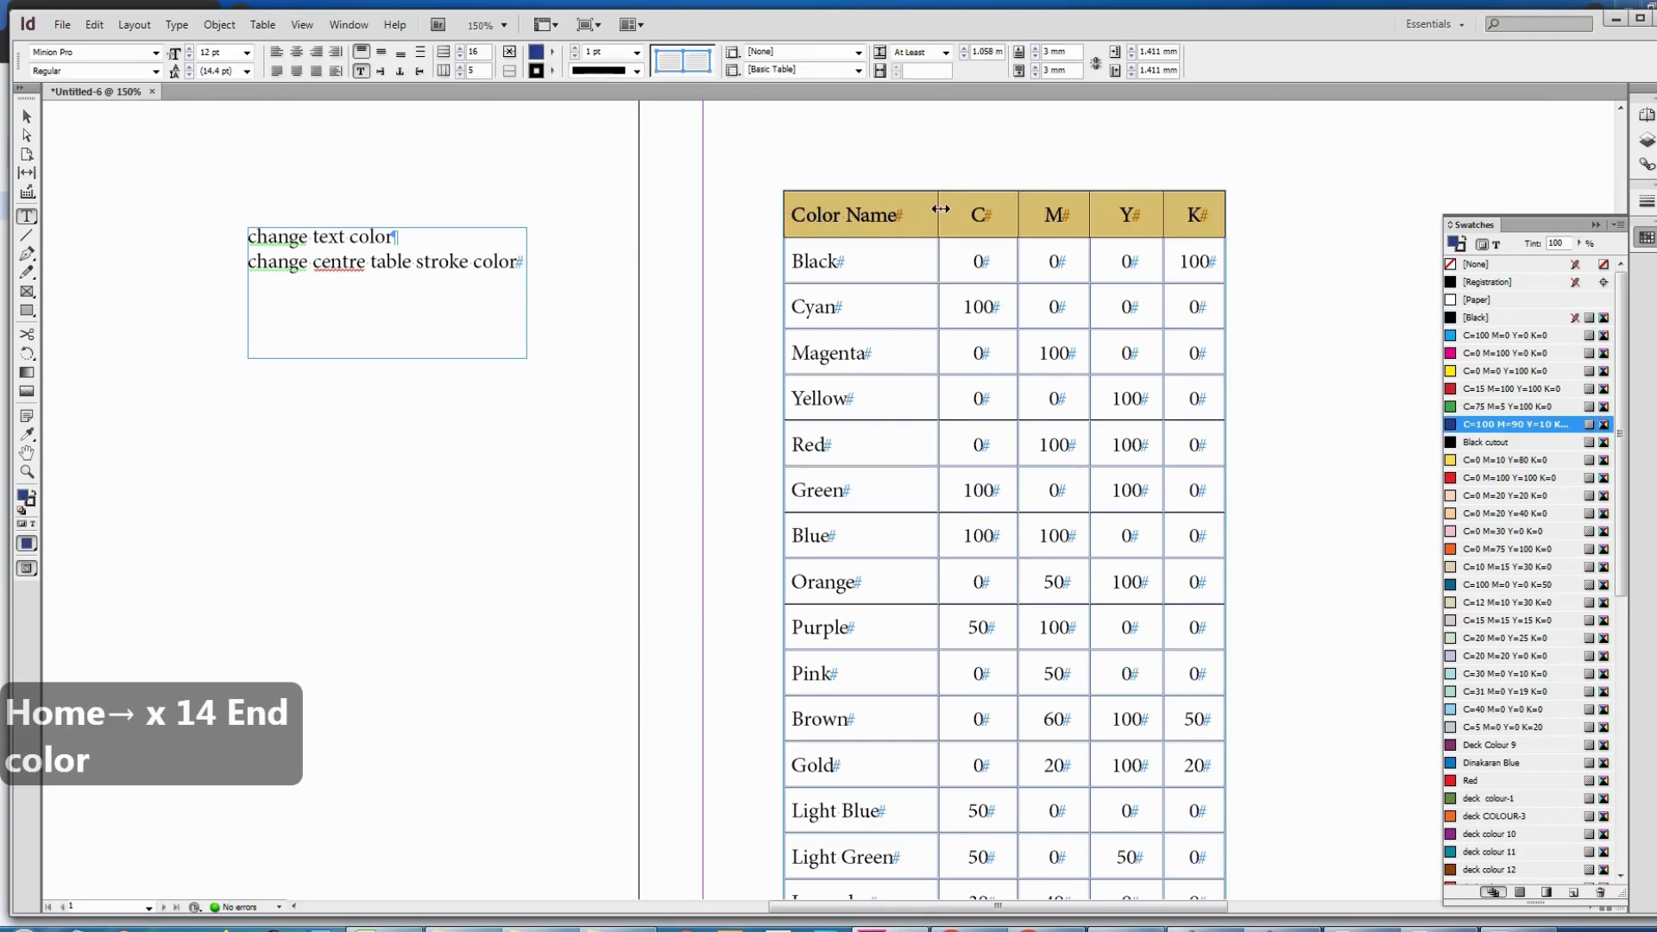
click(940, 216)
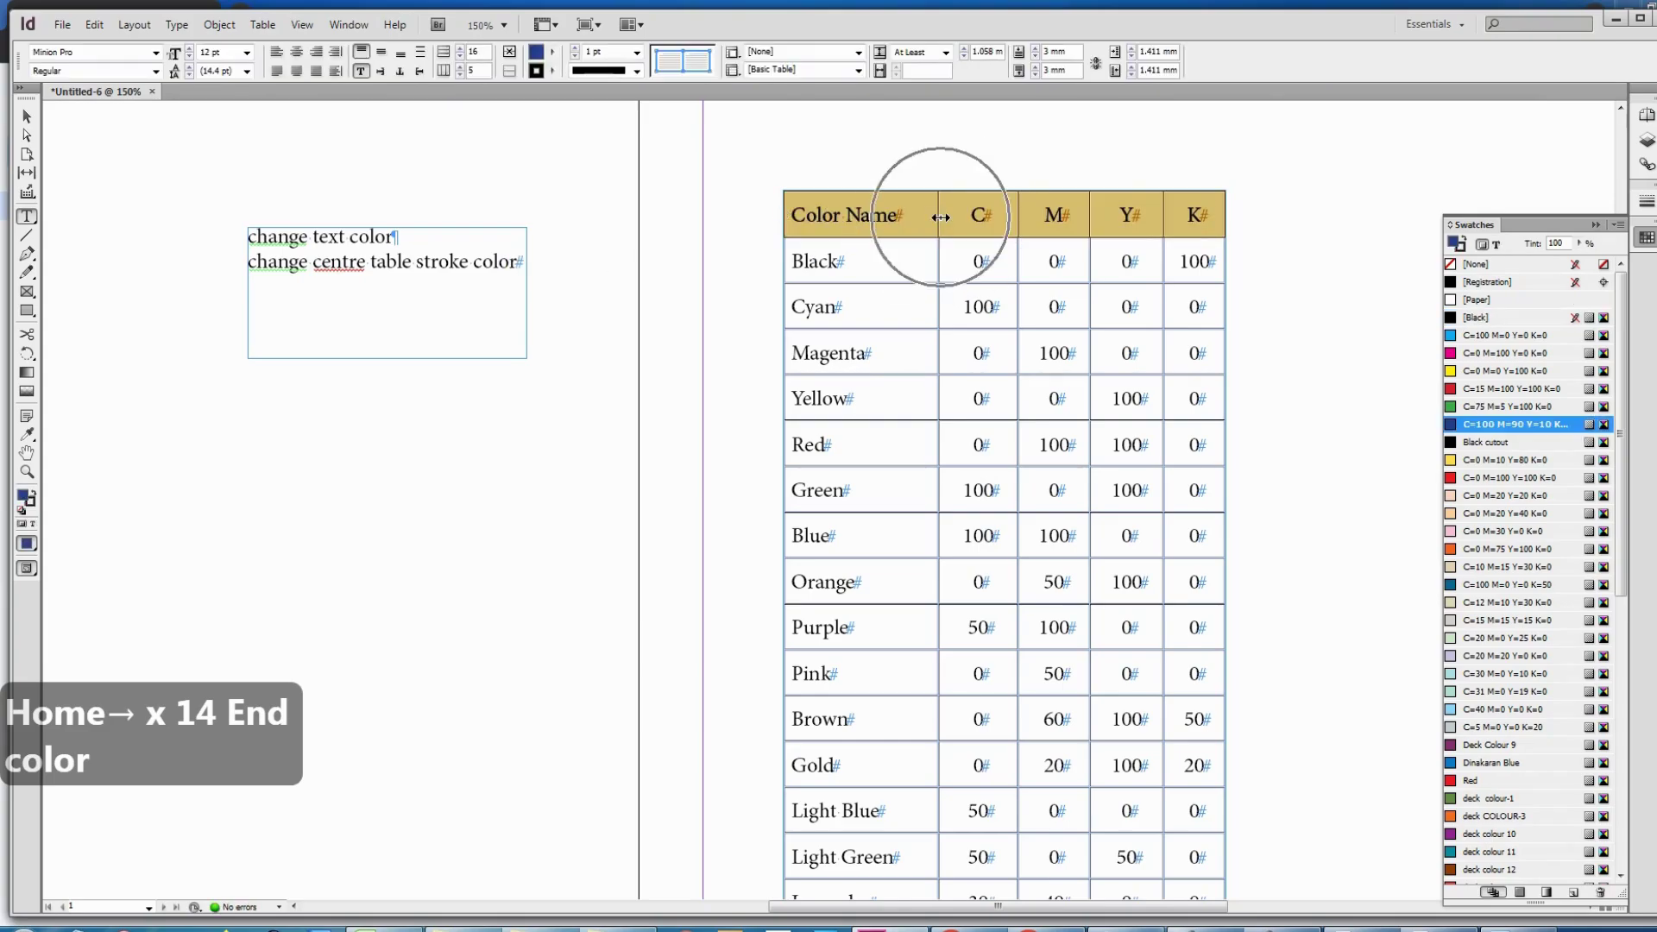
click(1020, 219)
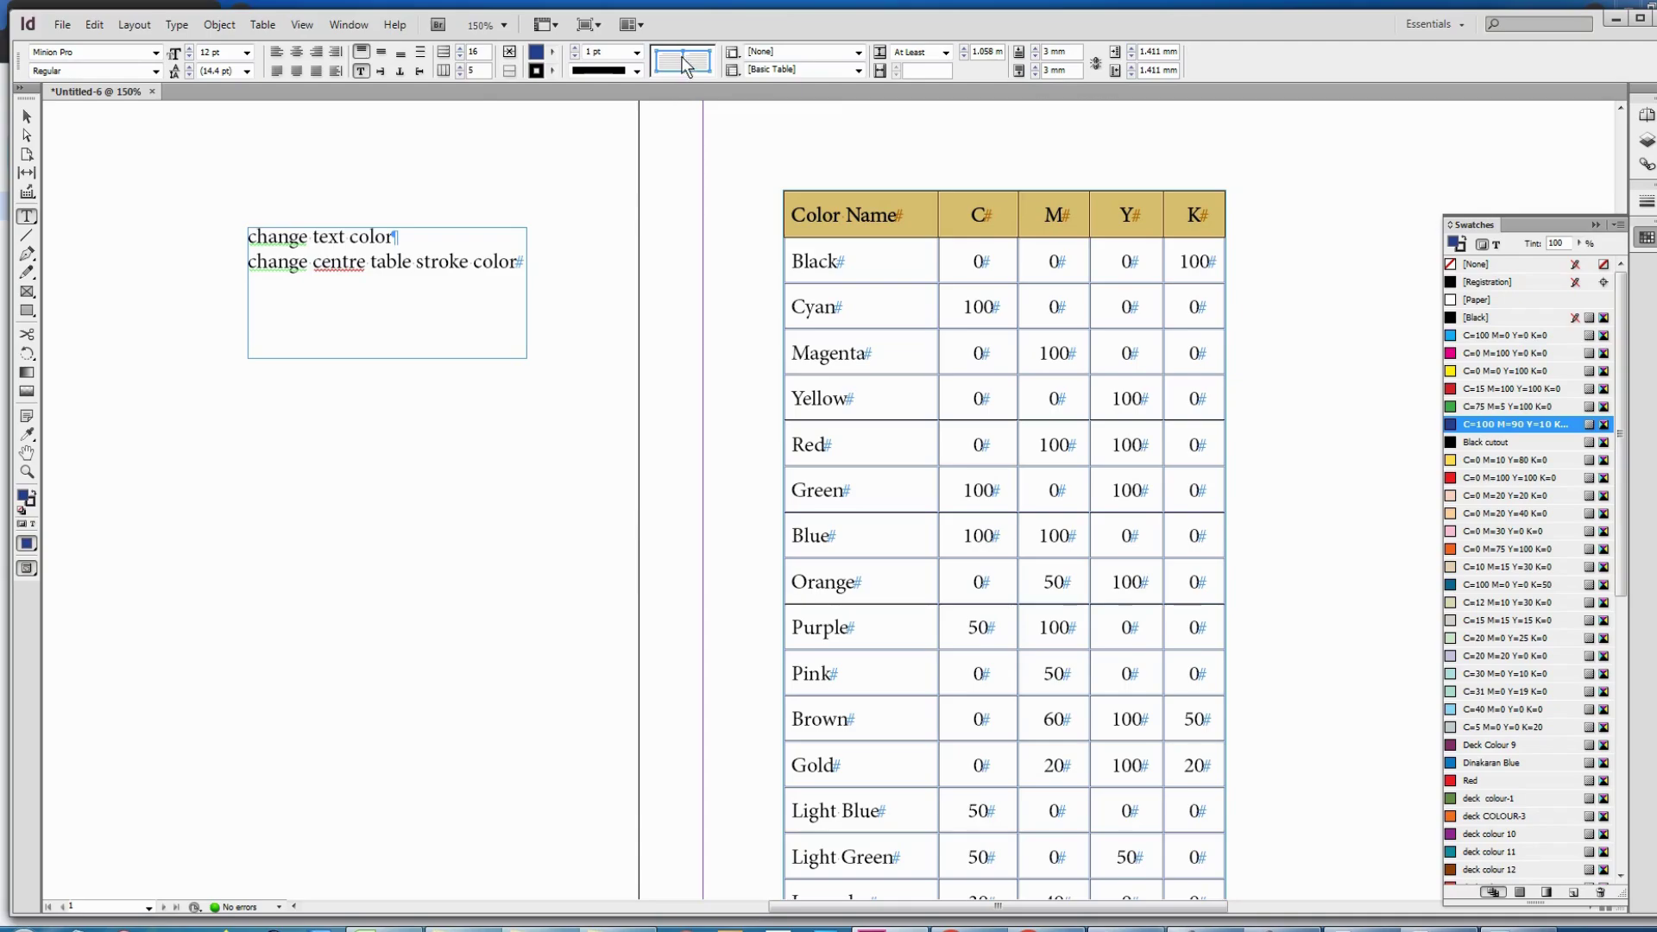
right_click(873, 214)
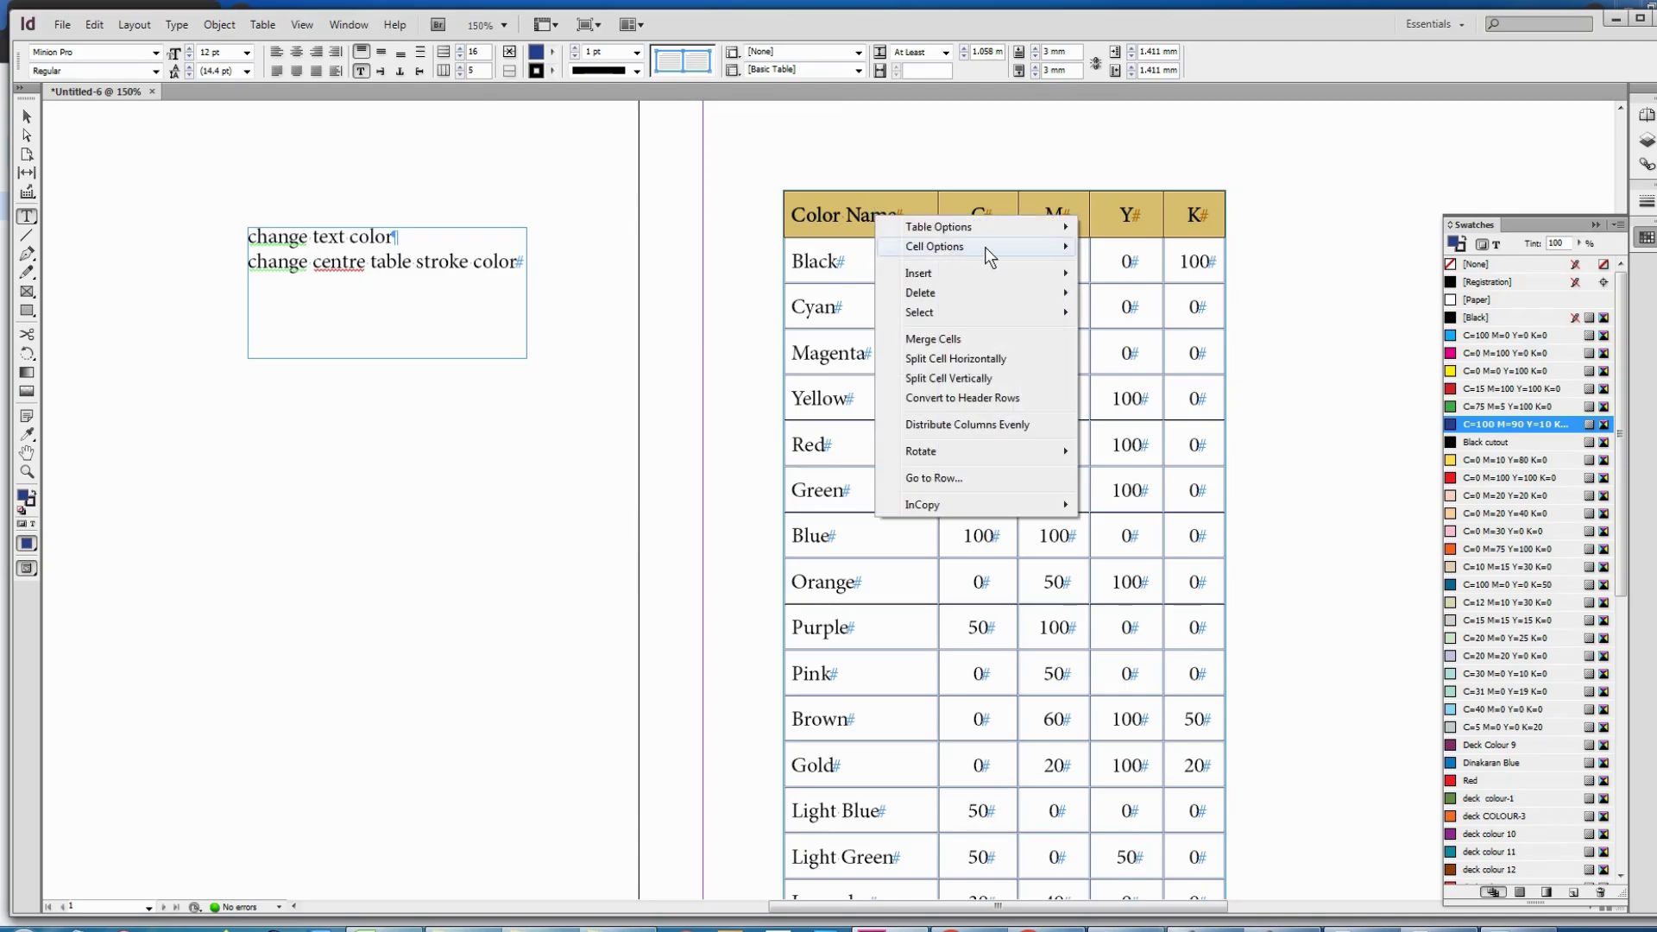
mouse_move(985, 246)
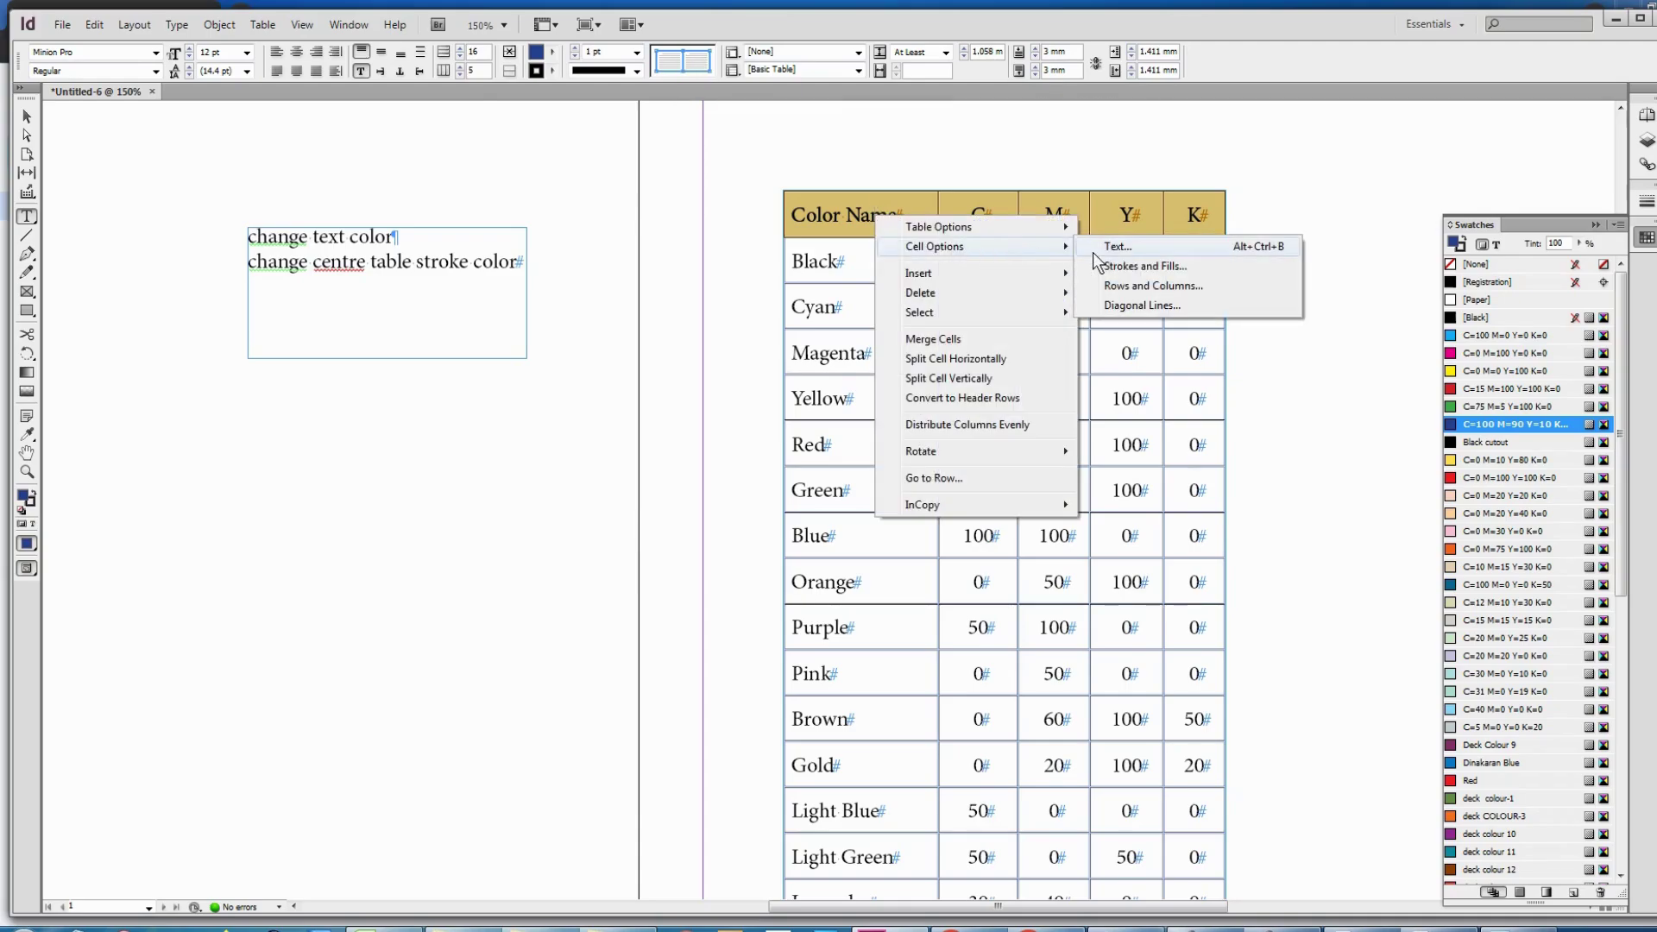
click(1137, 273)
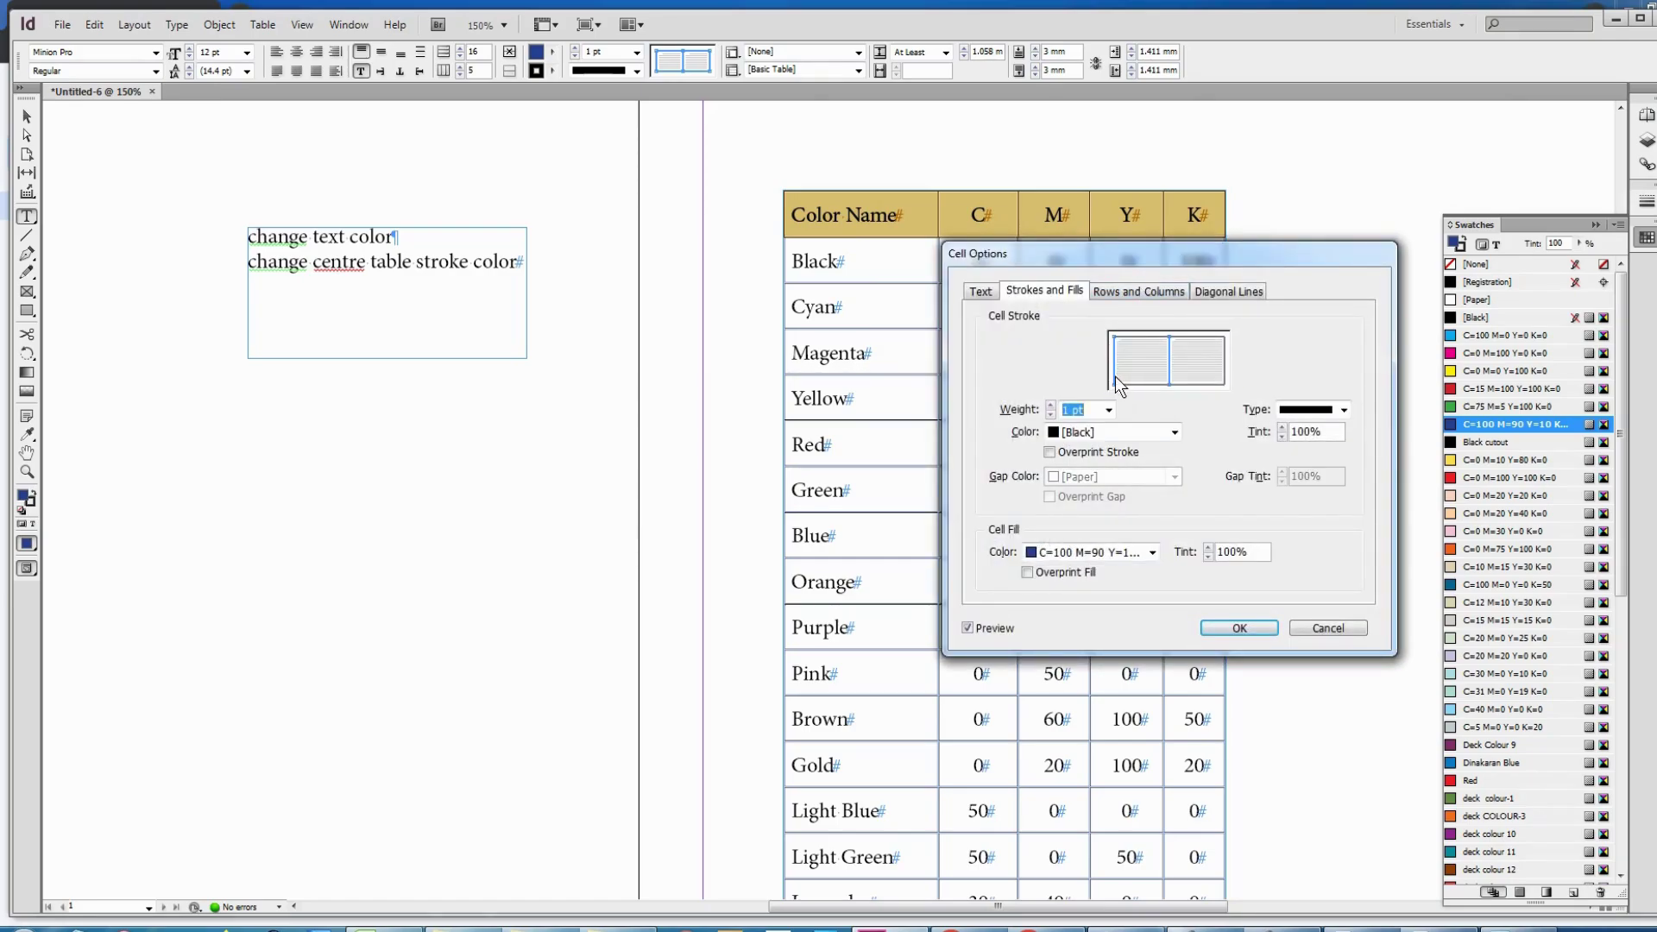
click(1209, 624)
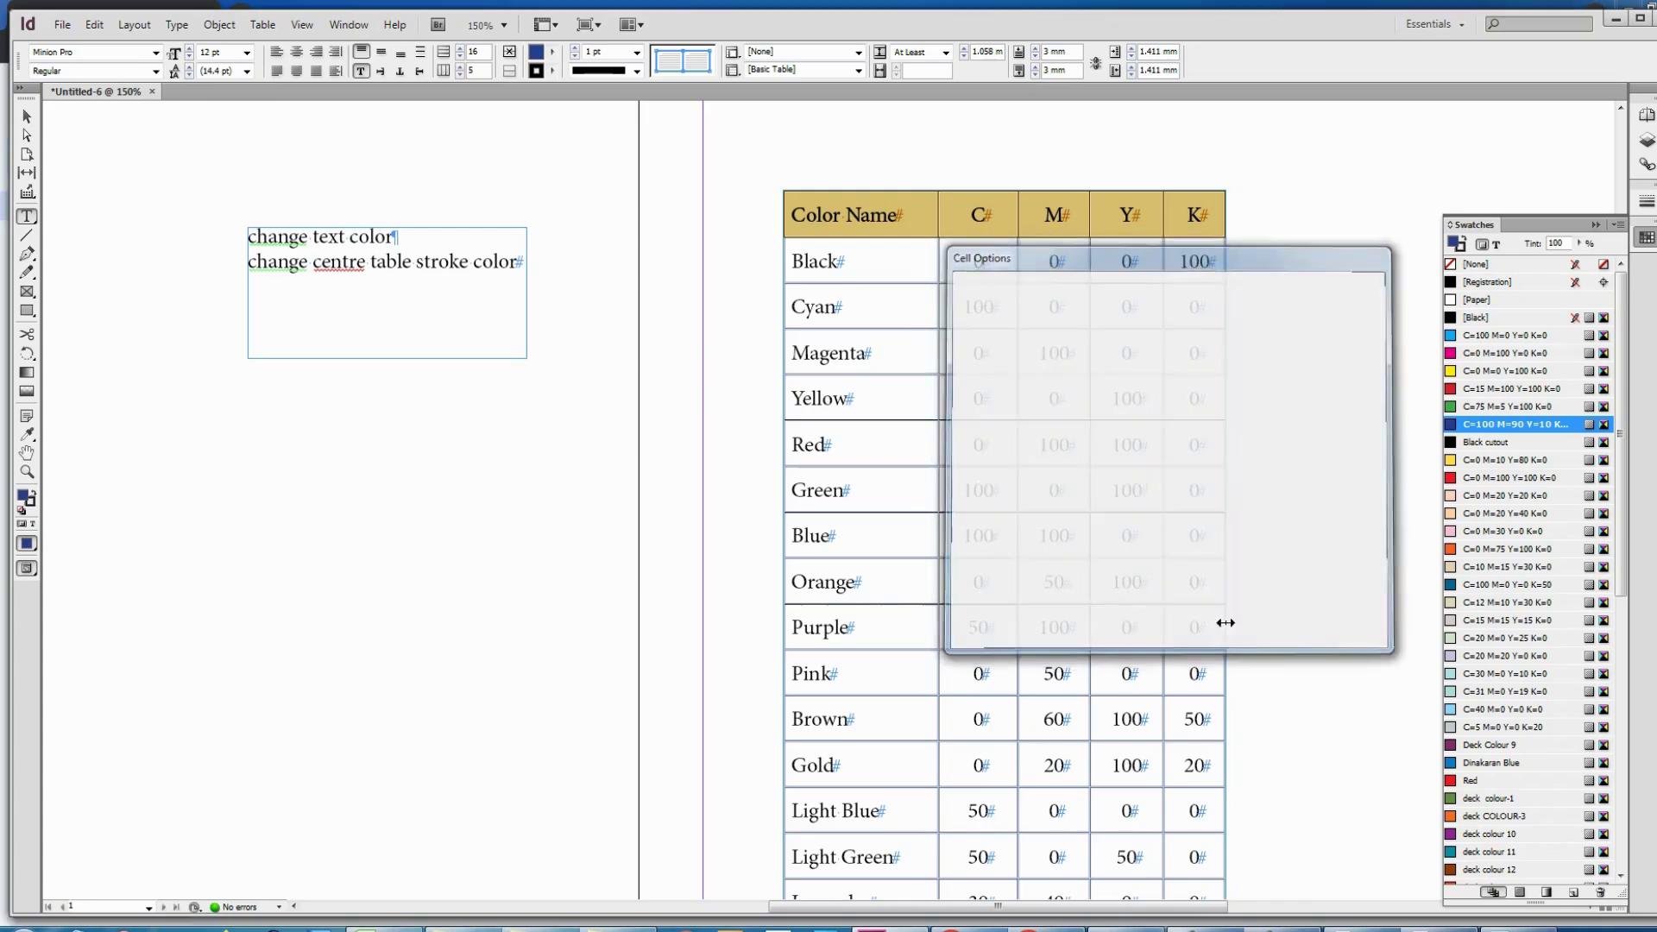
click(1461, 246)
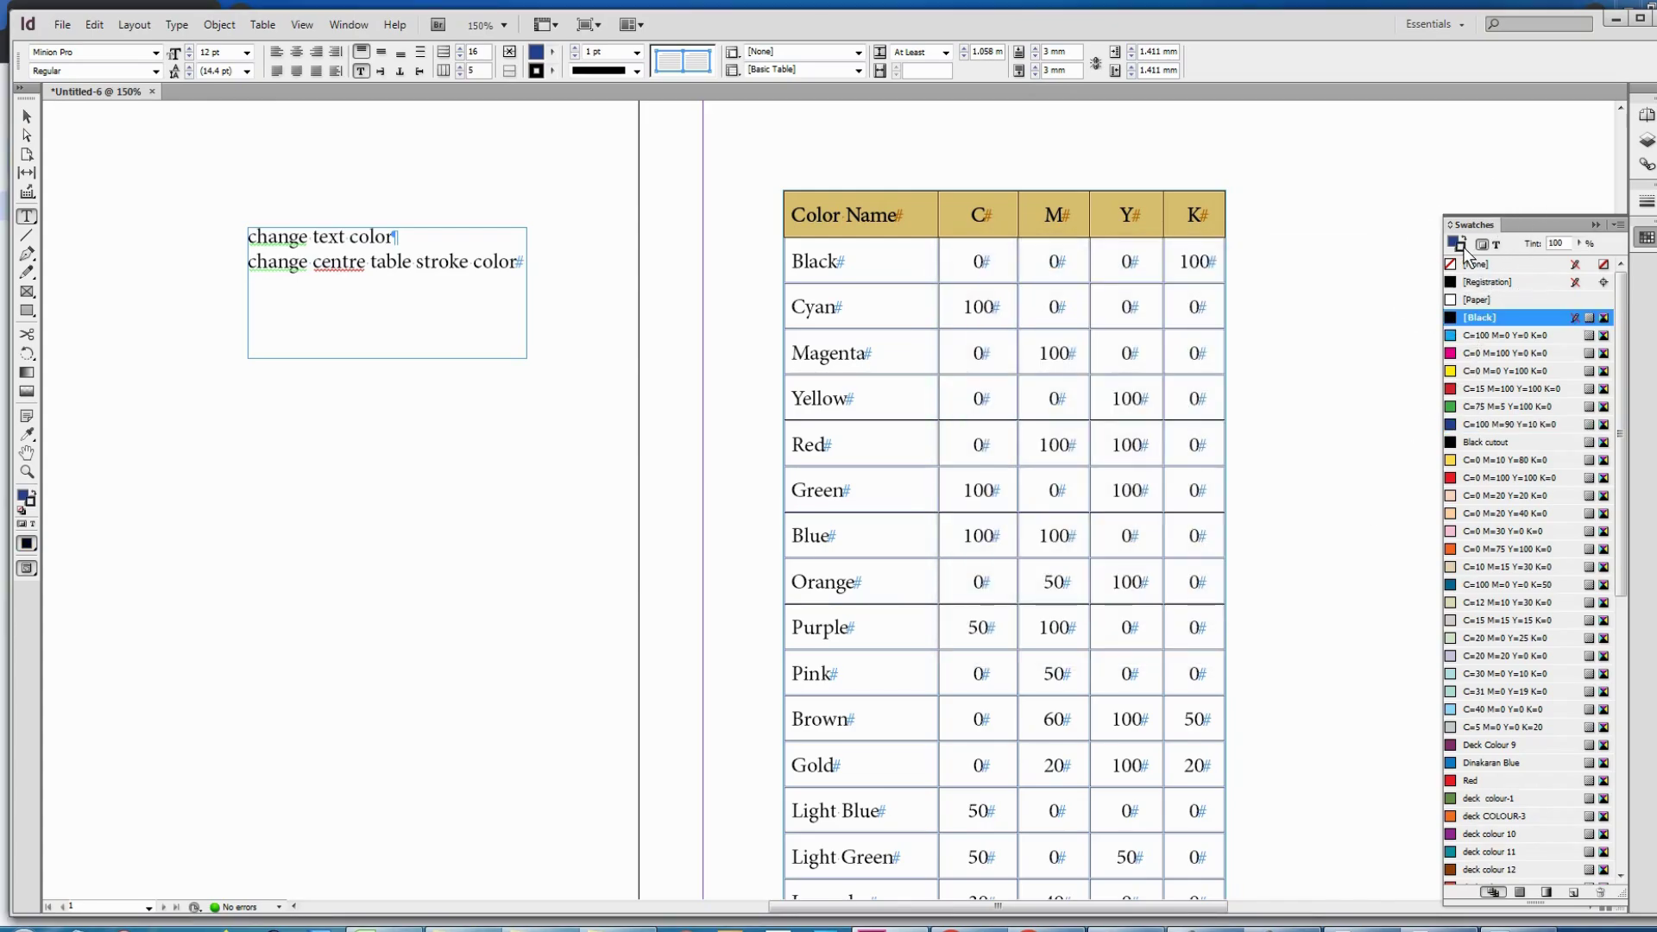
click(1475, 299)
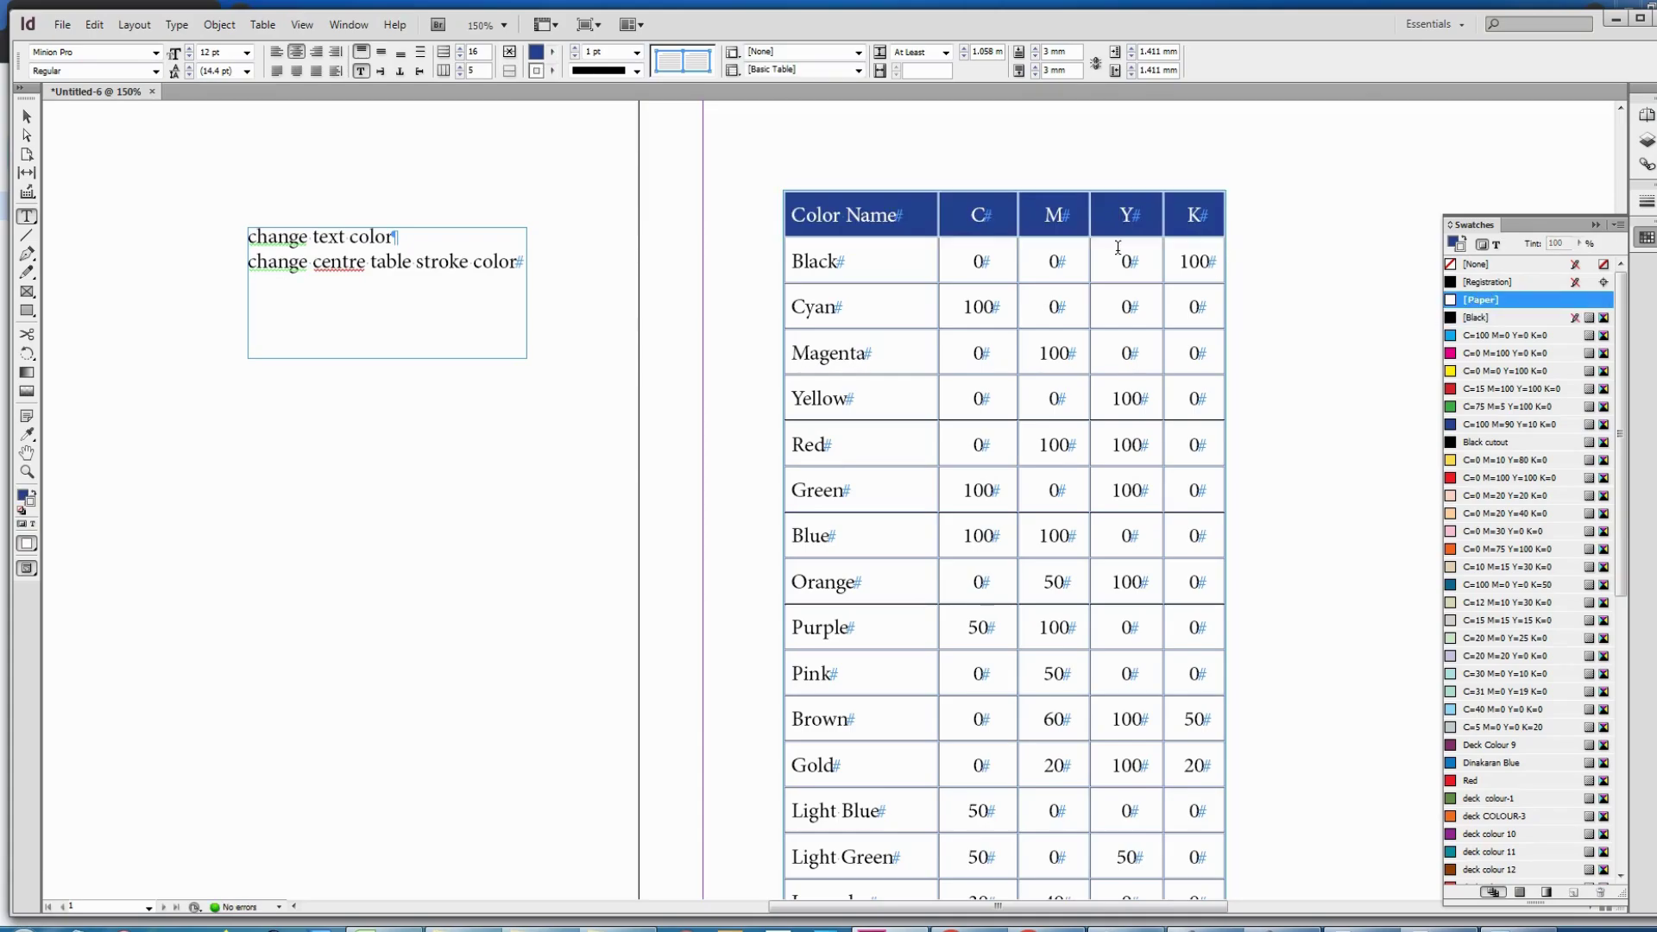
- Delete the note frame from the pasteboard and check the table in preview mode
click(27, 116)
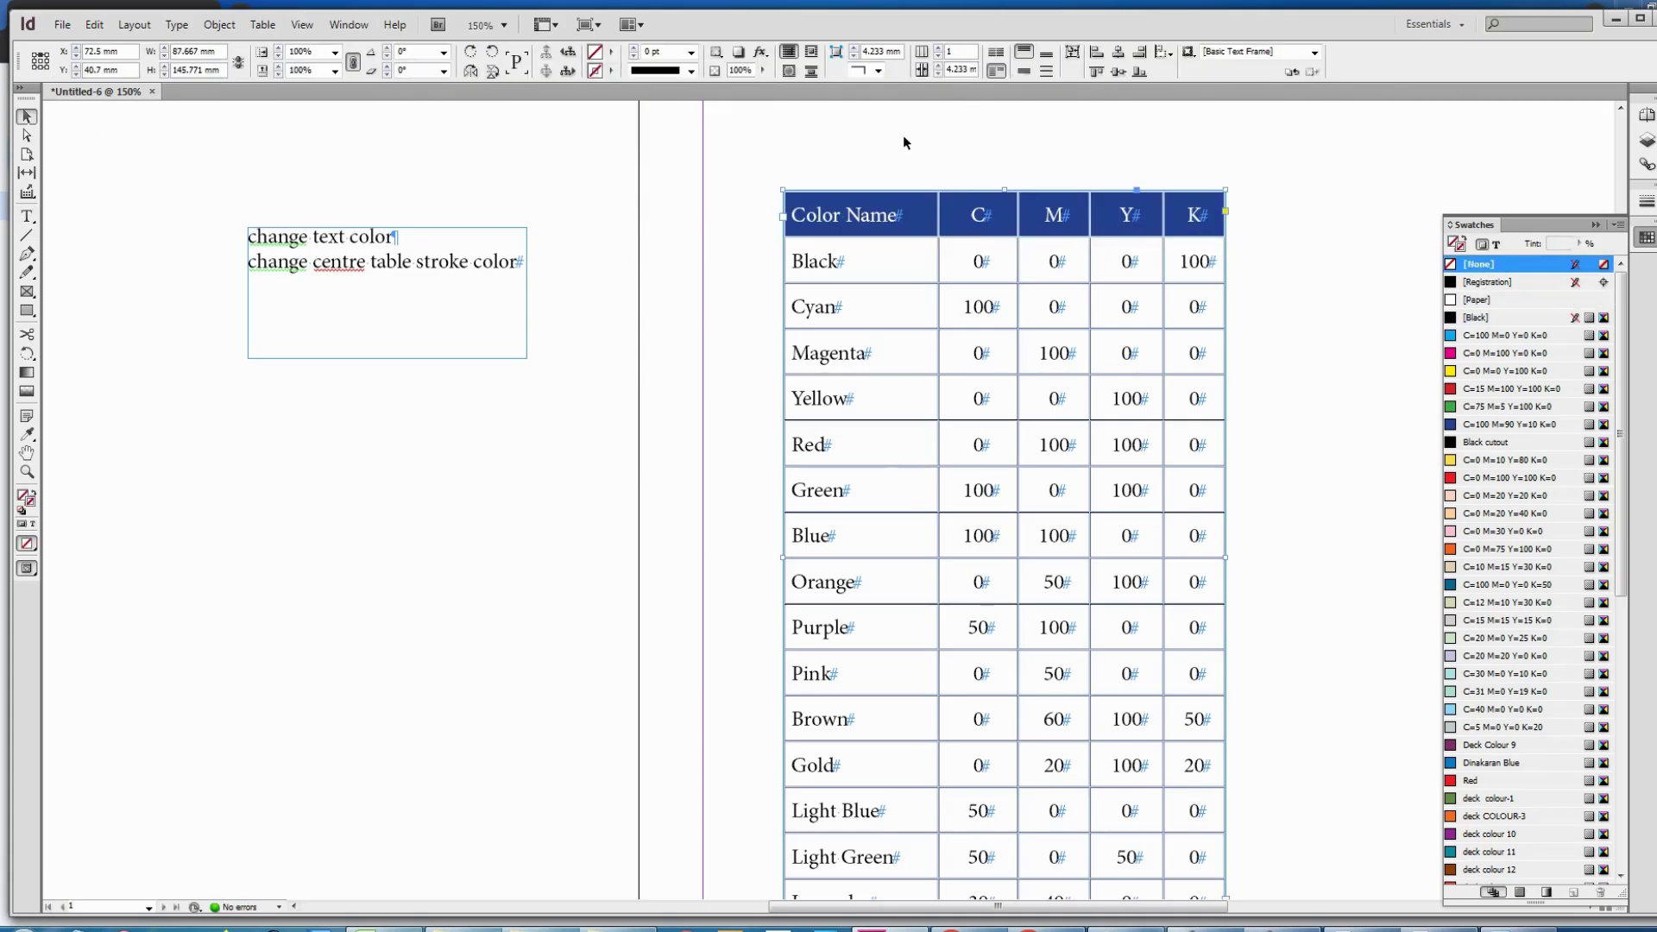
click(903, 143)
click(466, 246)
key(Delete)
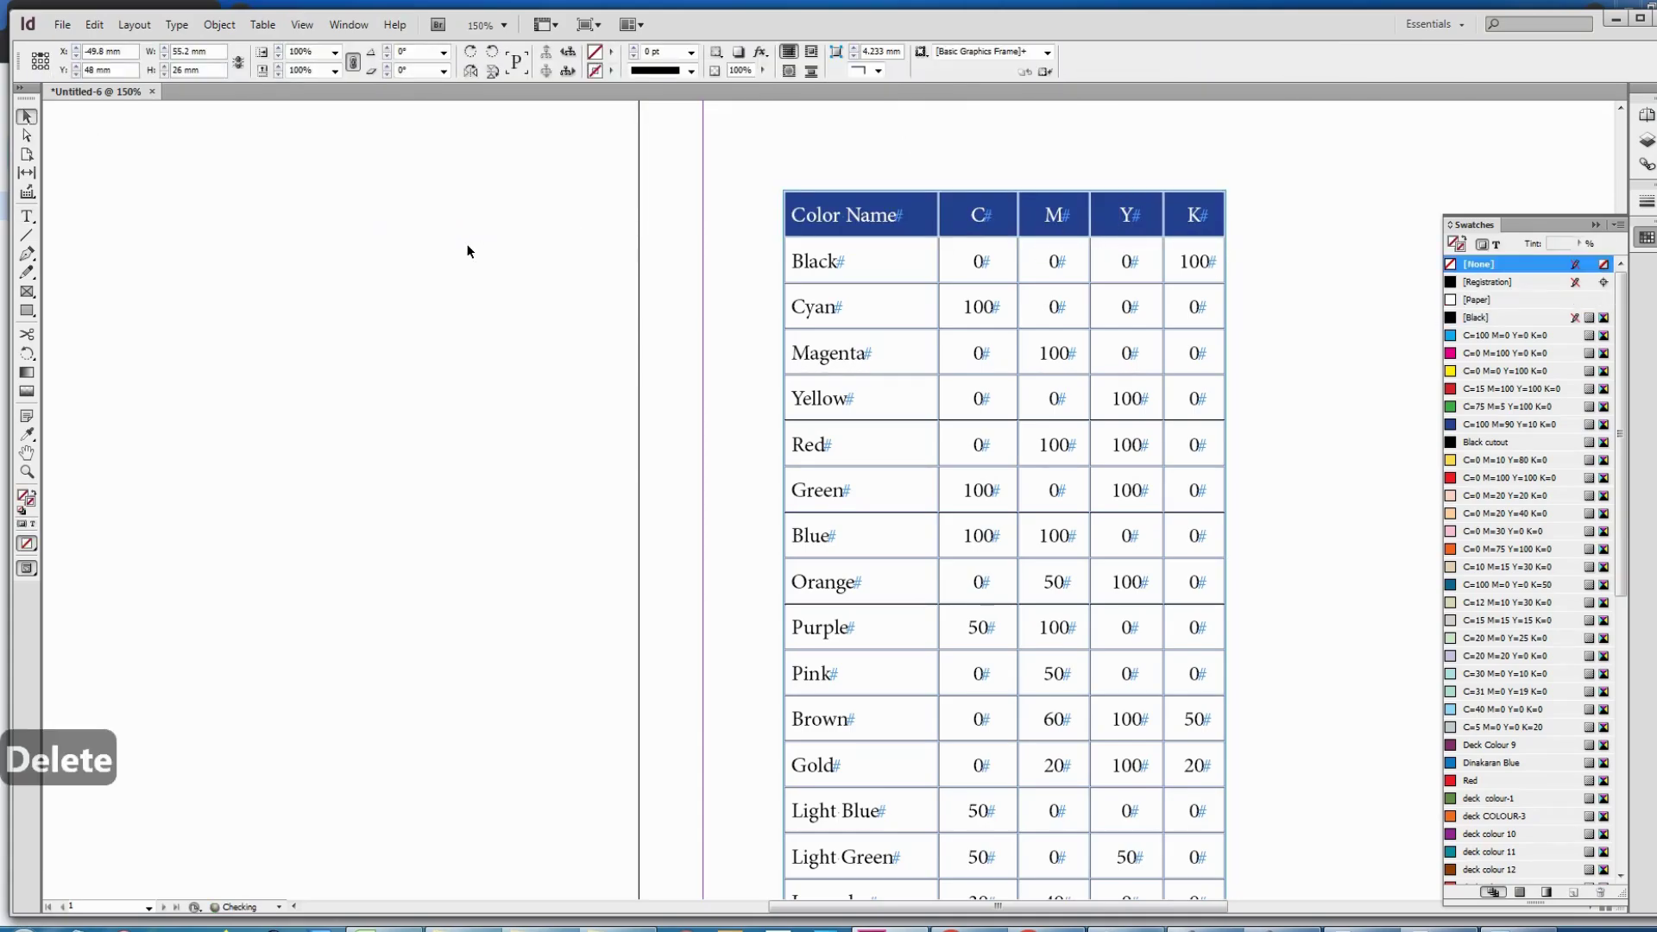
key(w)
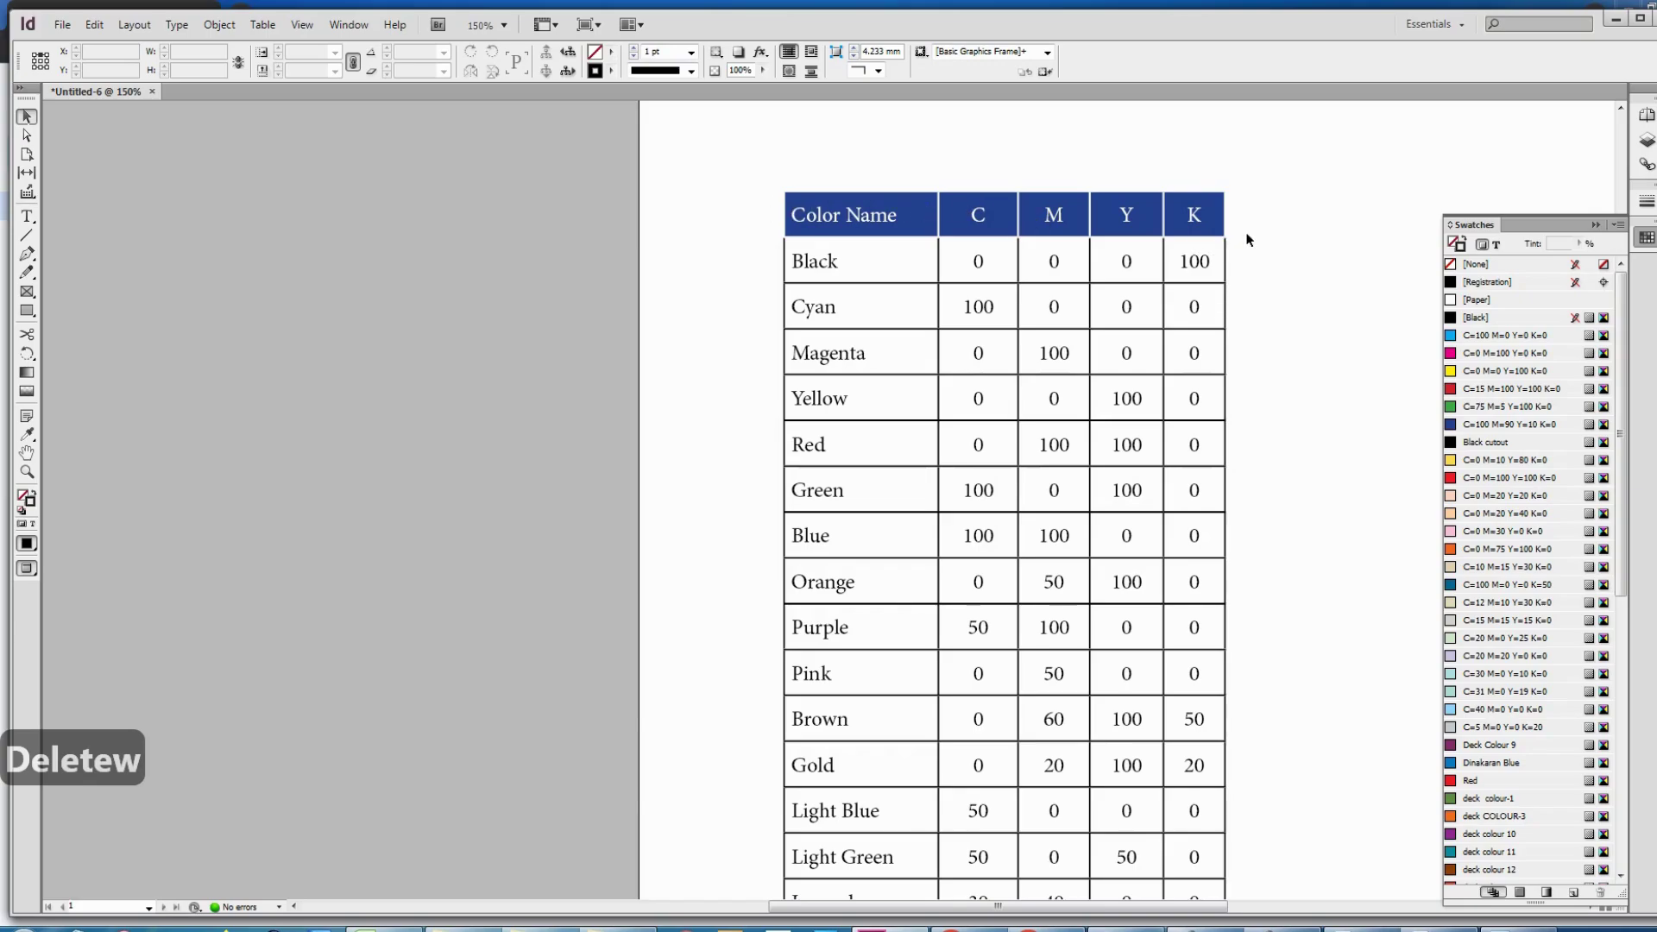
key(w)
- Set only the header row's outer strokes to [Black], leaving out its vertical dividers, and preview the table
double_click(834, 226)
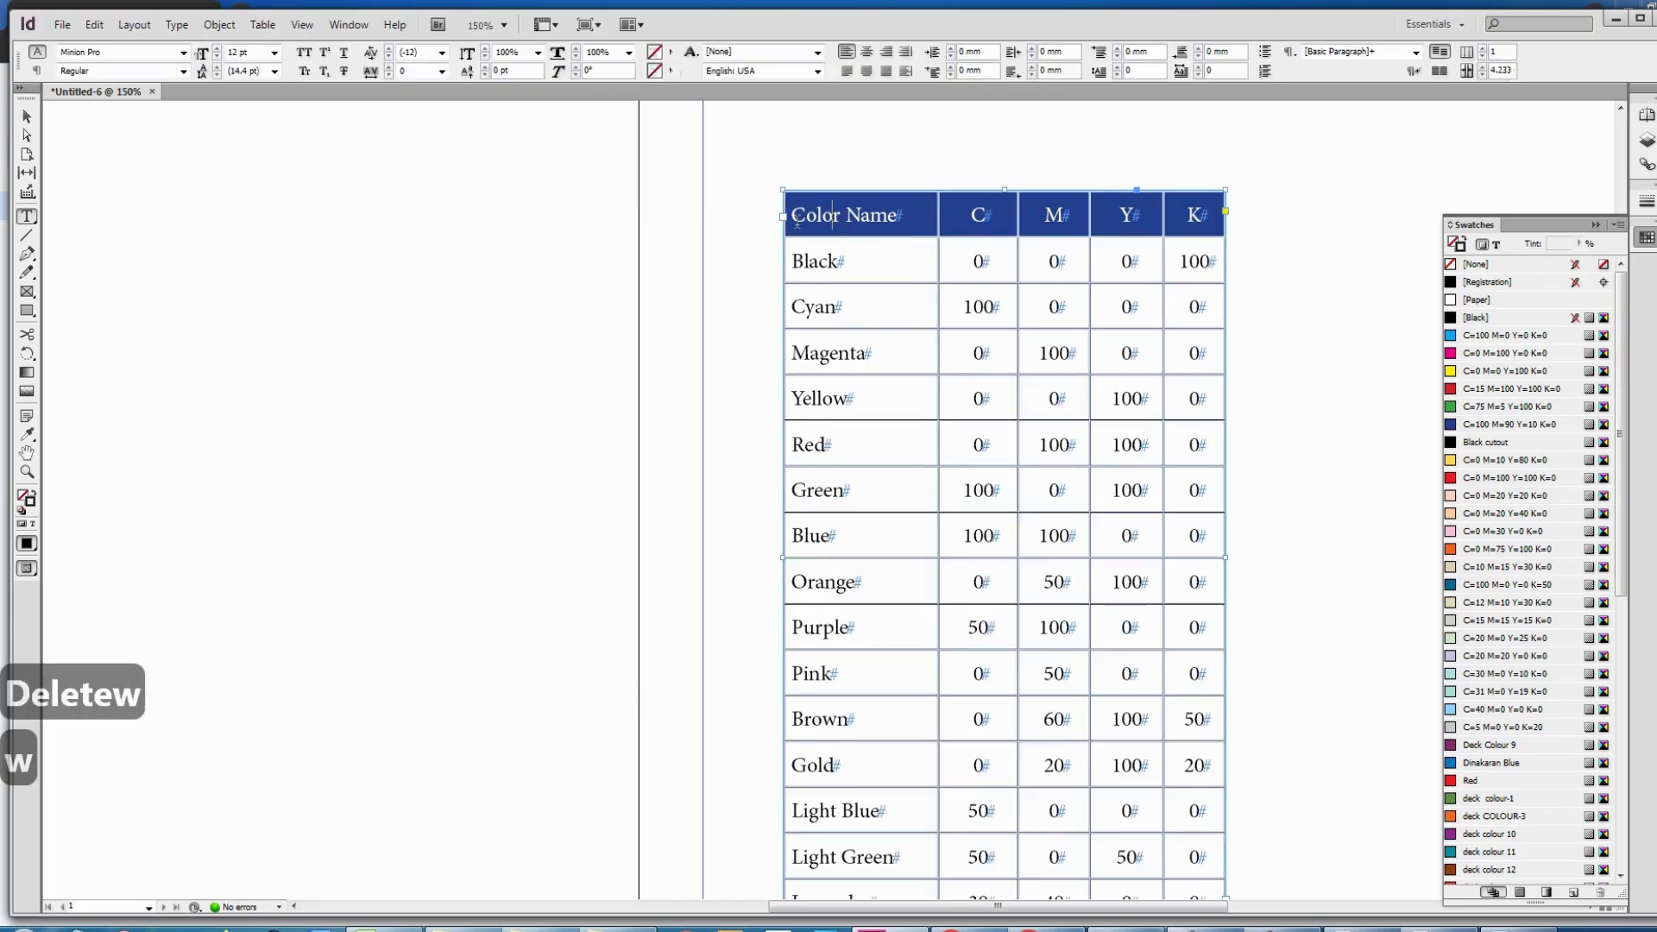
click(785, 223)
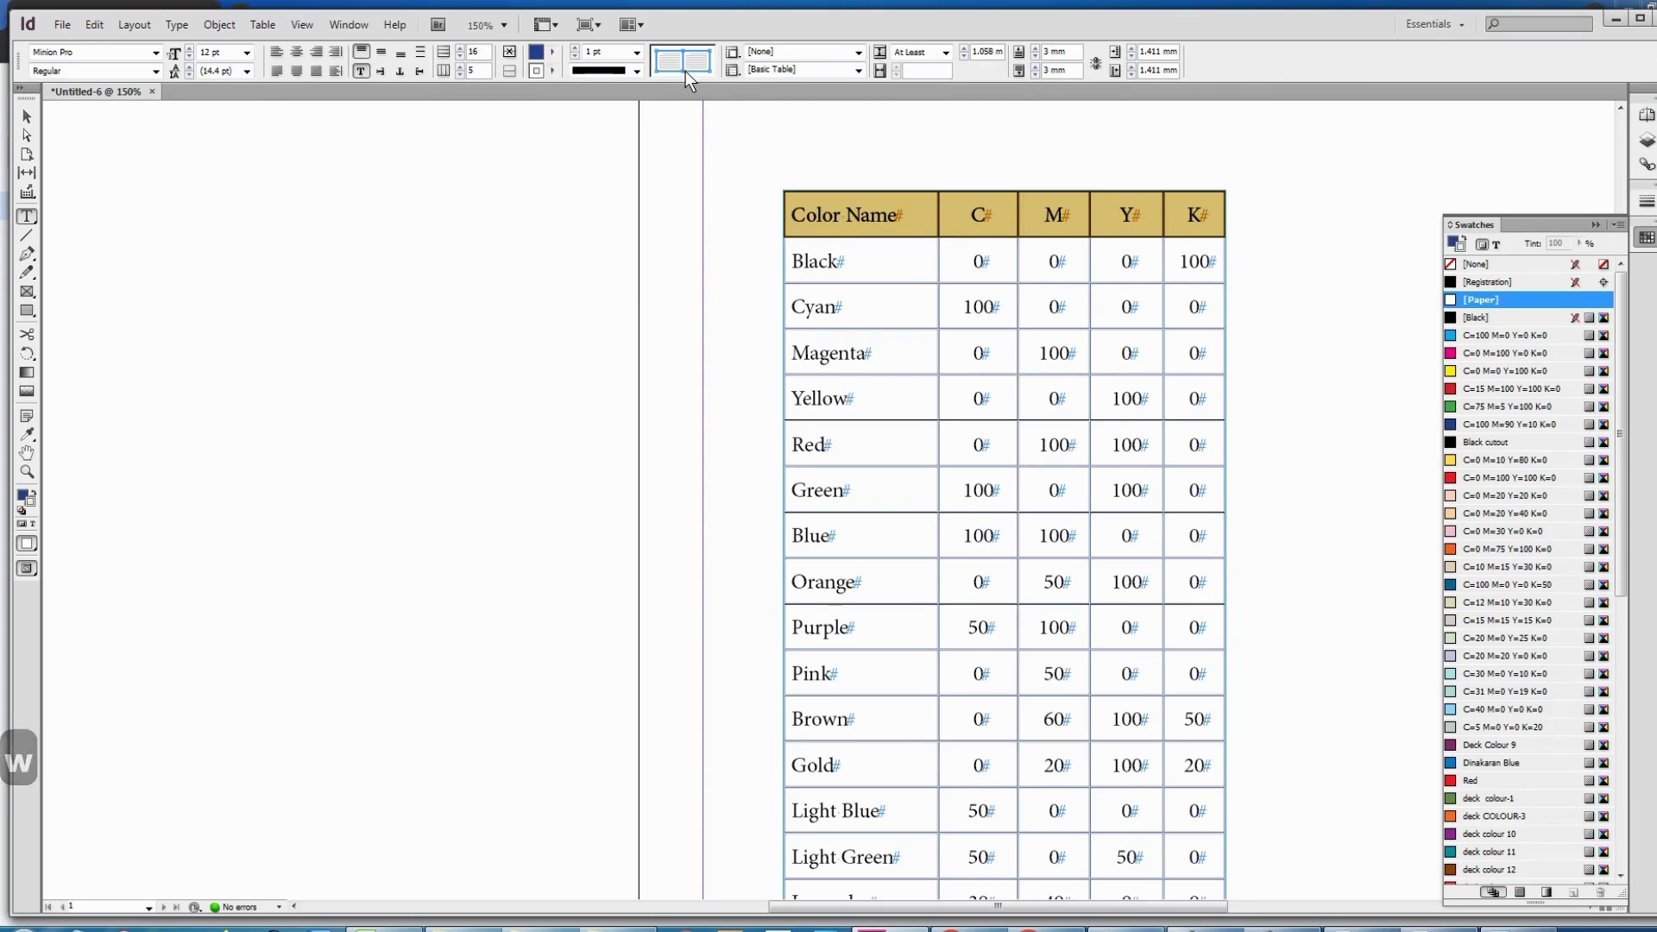
click(556, 74)
click(591, 171)
click(978, 248)
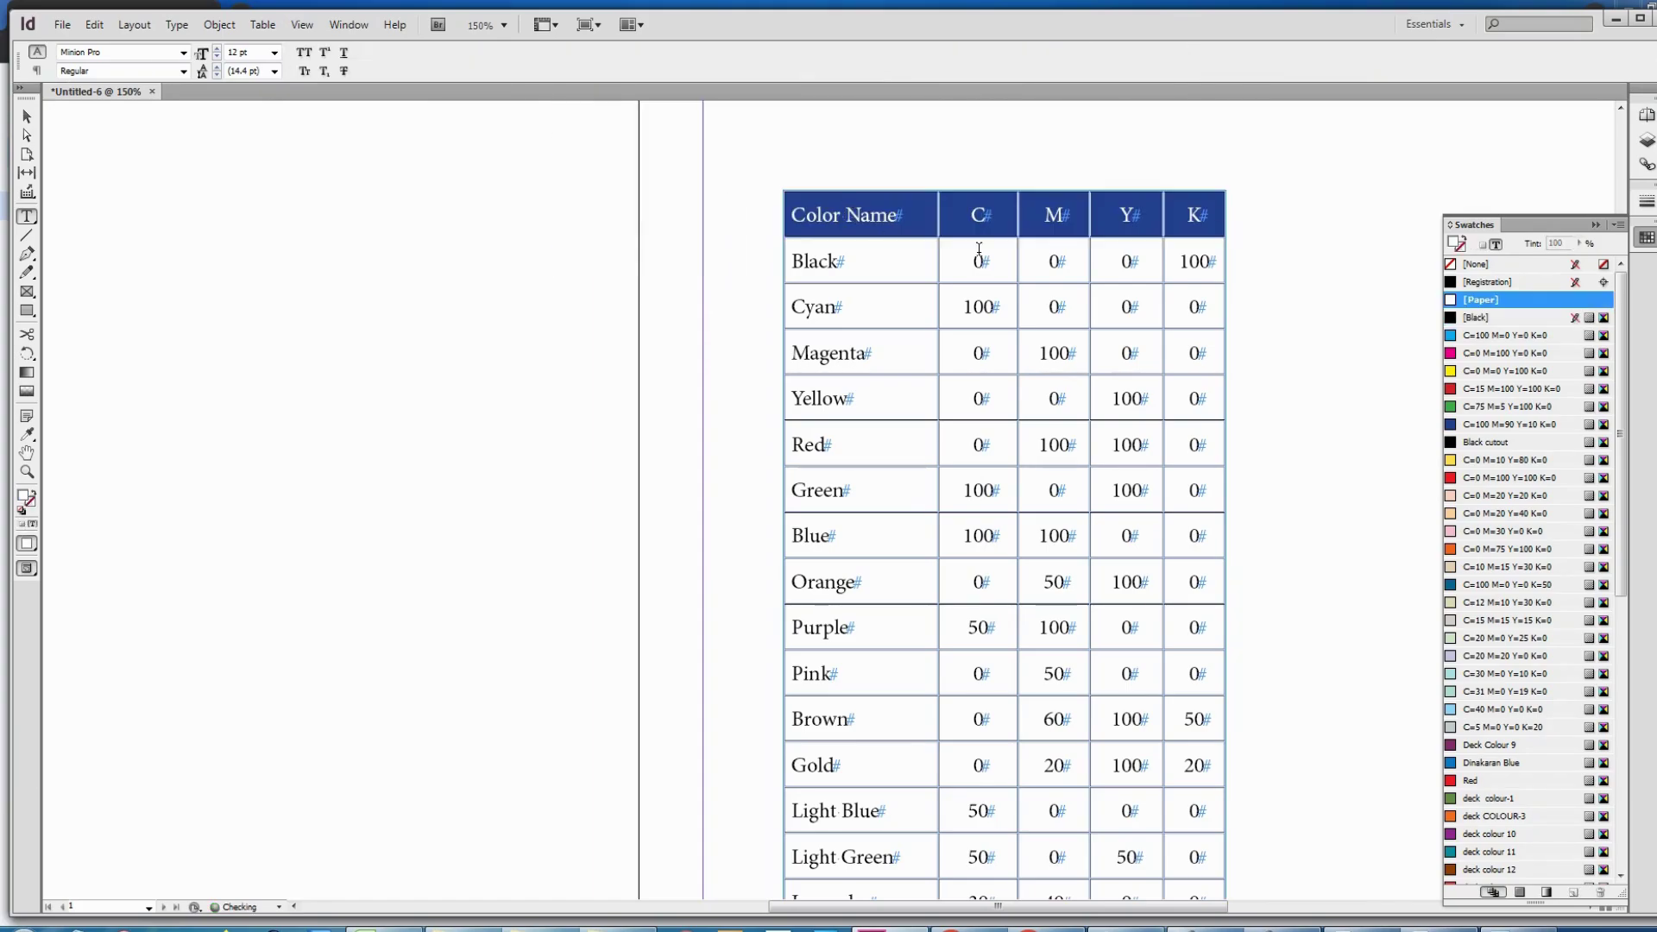
key(Escape)
key(w)
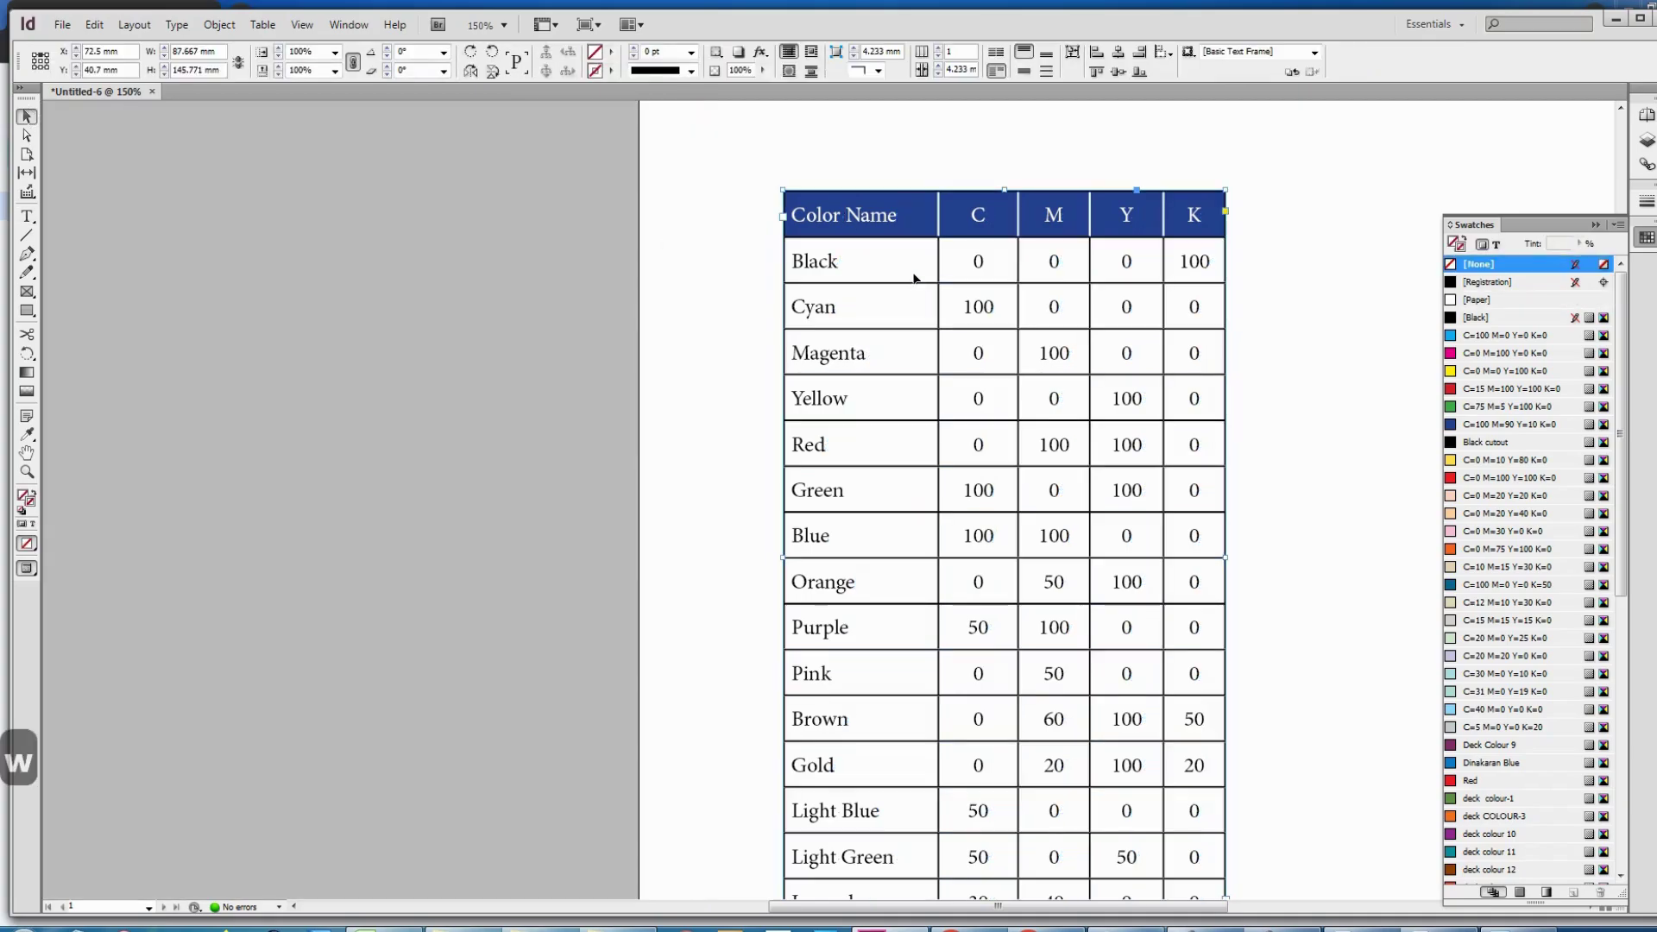
click(1321, 175)
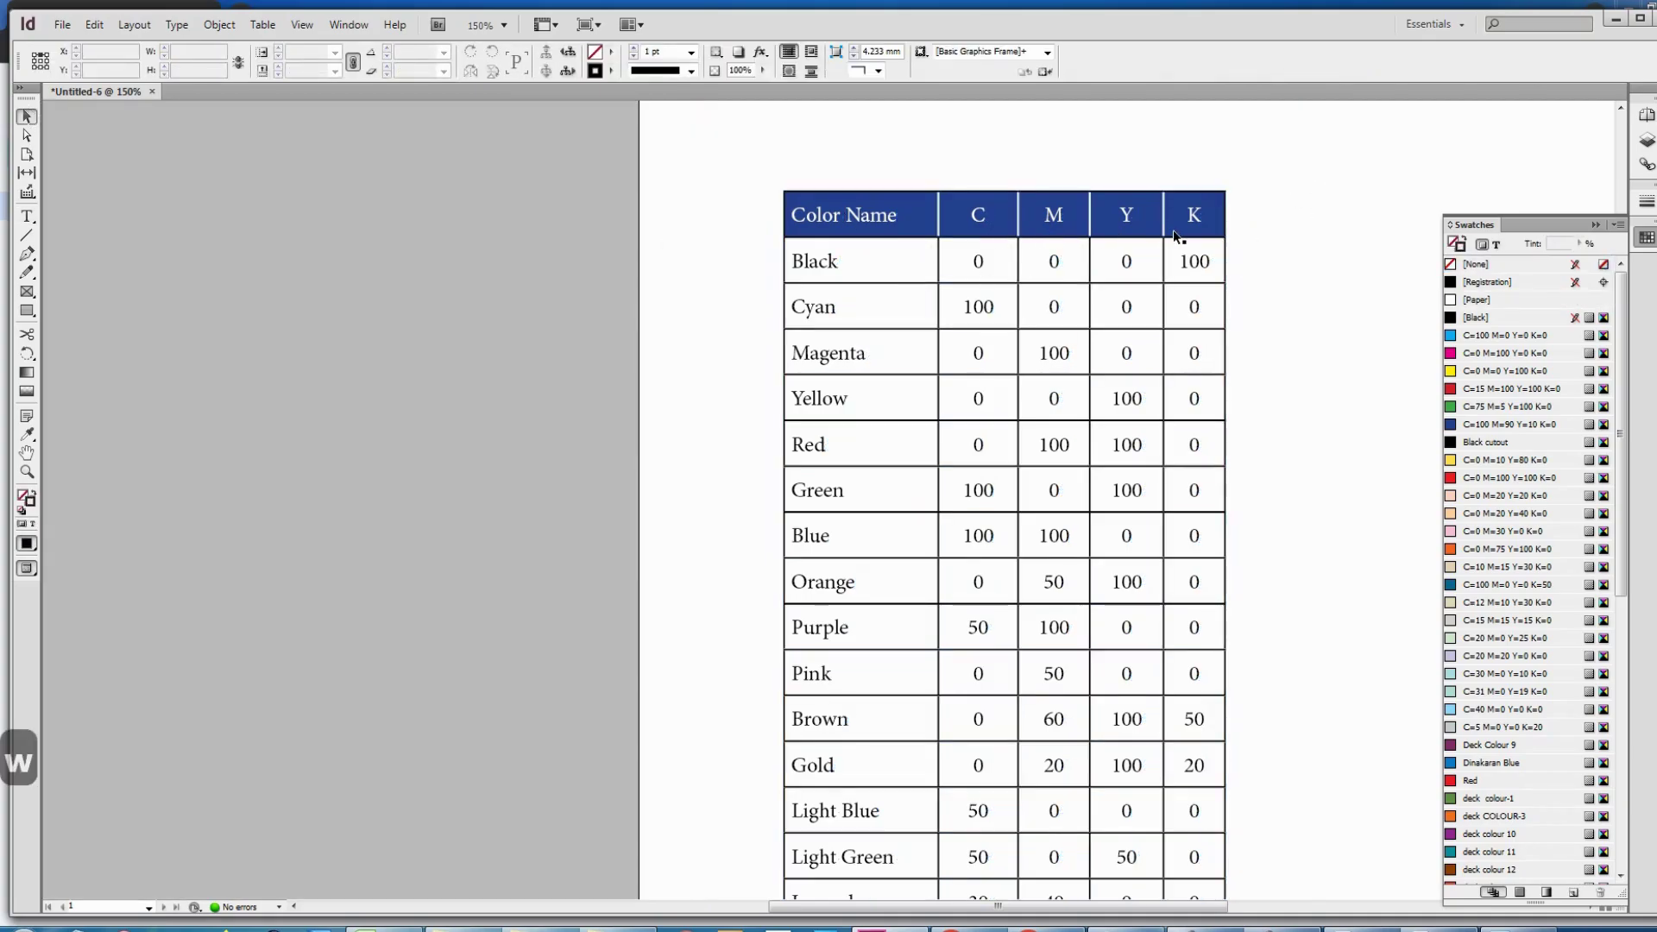
- Set the header row's inner vertical strokes to C=0 M=0 Y=100 K=0 in the cell stroke options
double_click(841, 226)
click(645, 143)
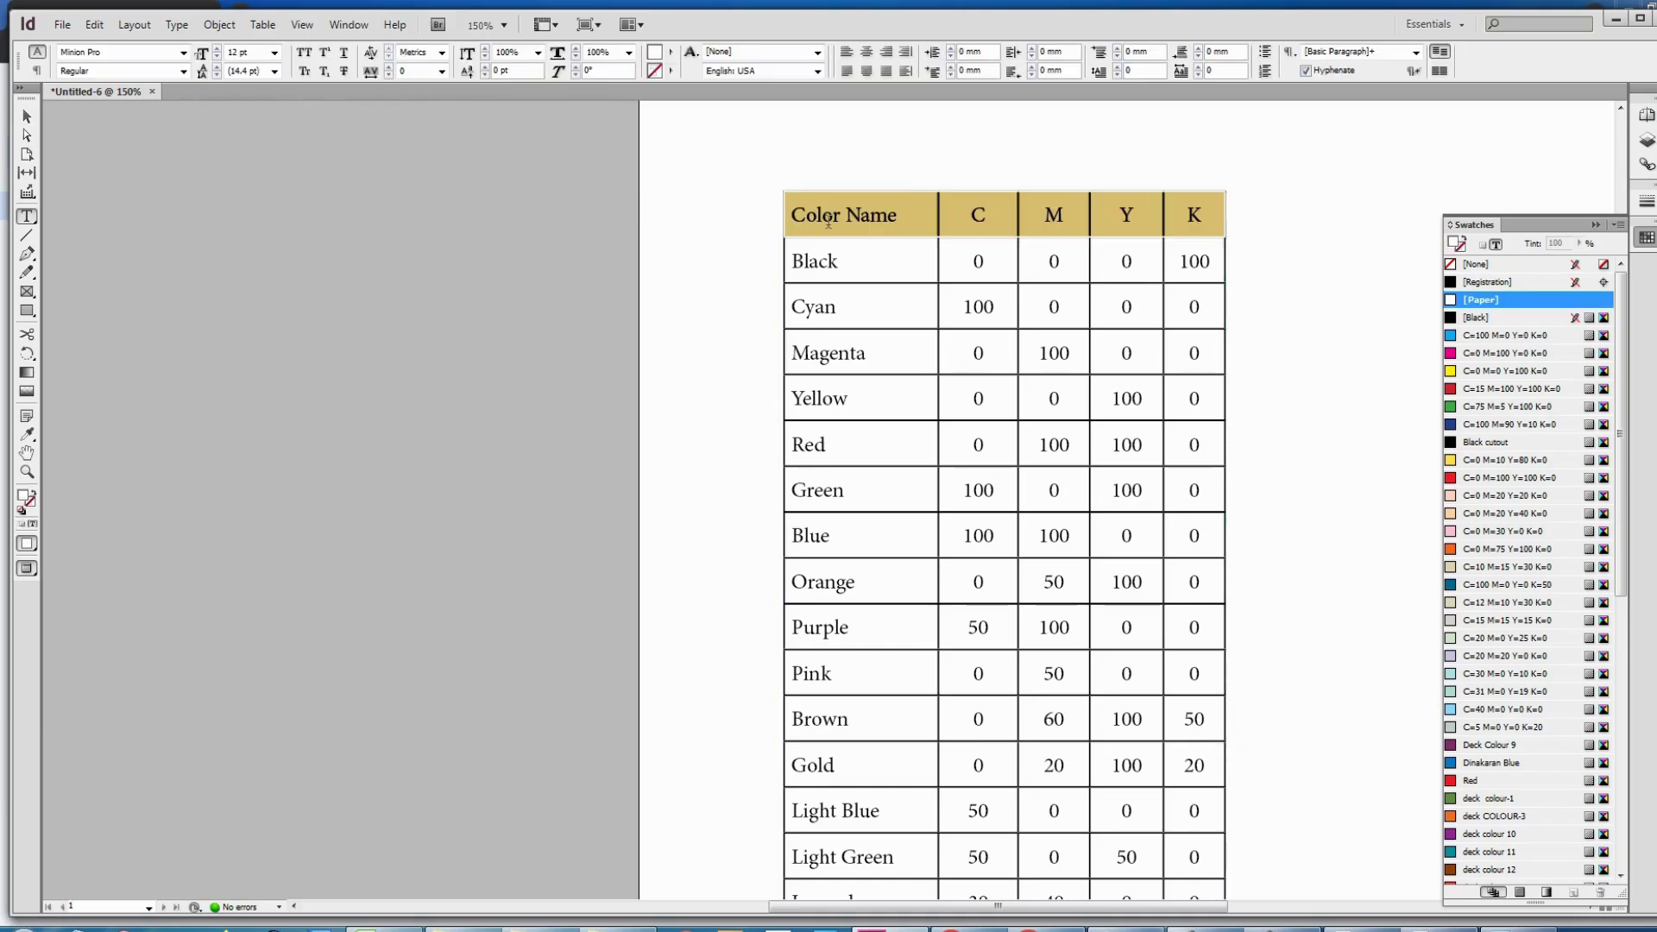
right_click(1055, 215)
mouse_move(1166, 250)
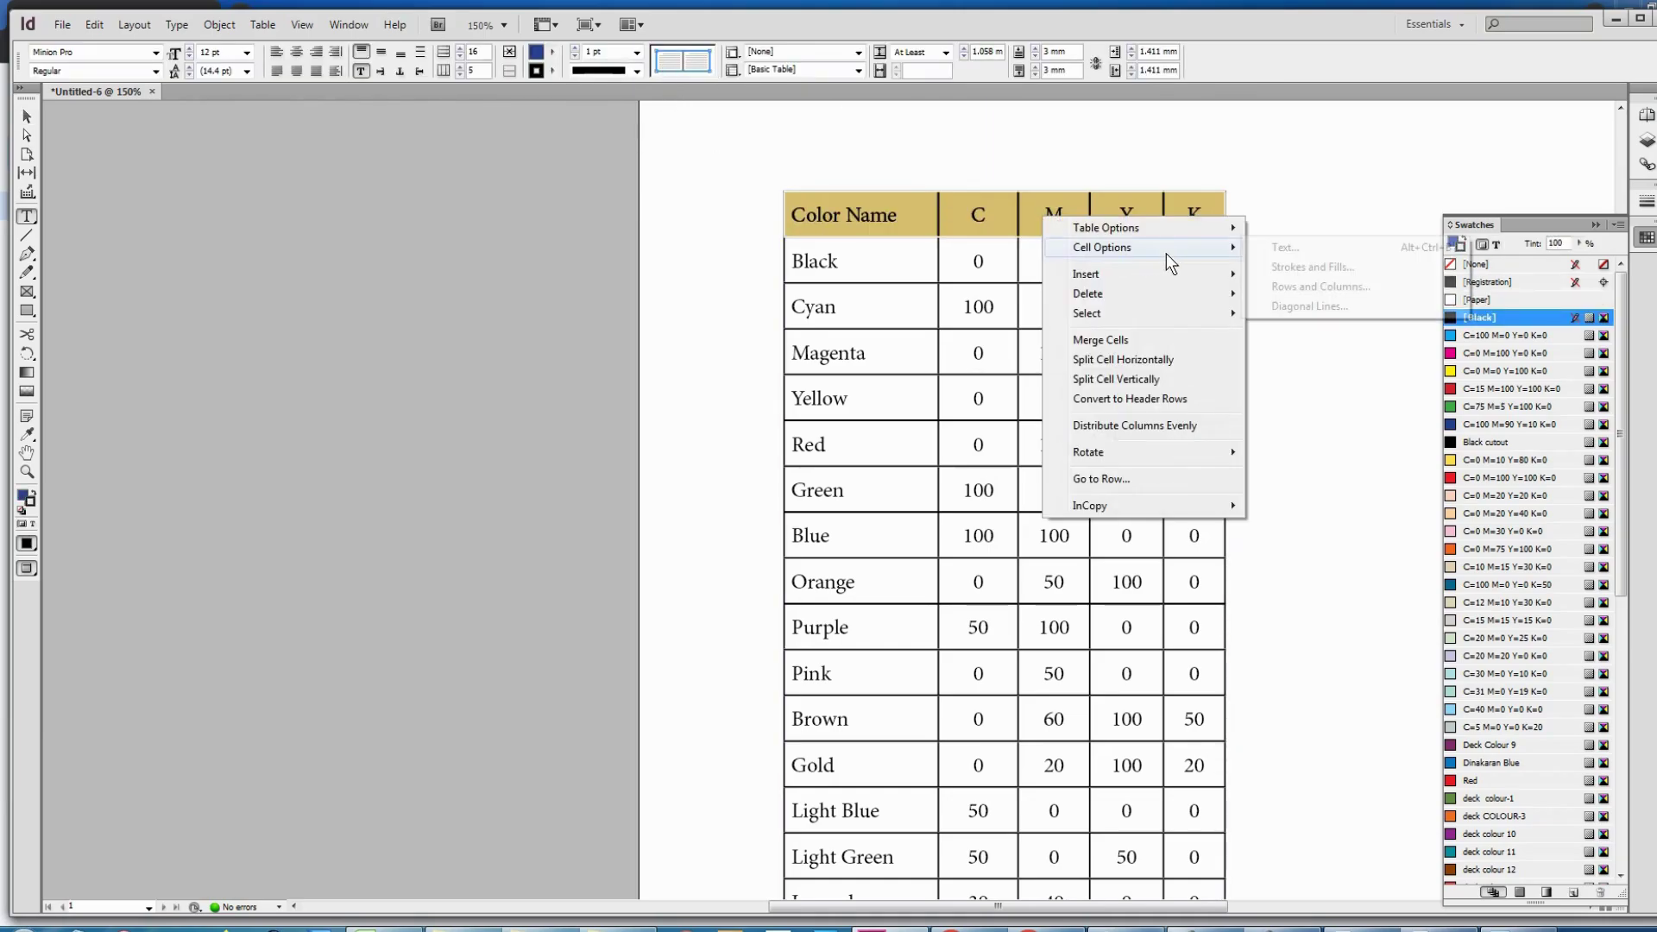
click(1308, 266)
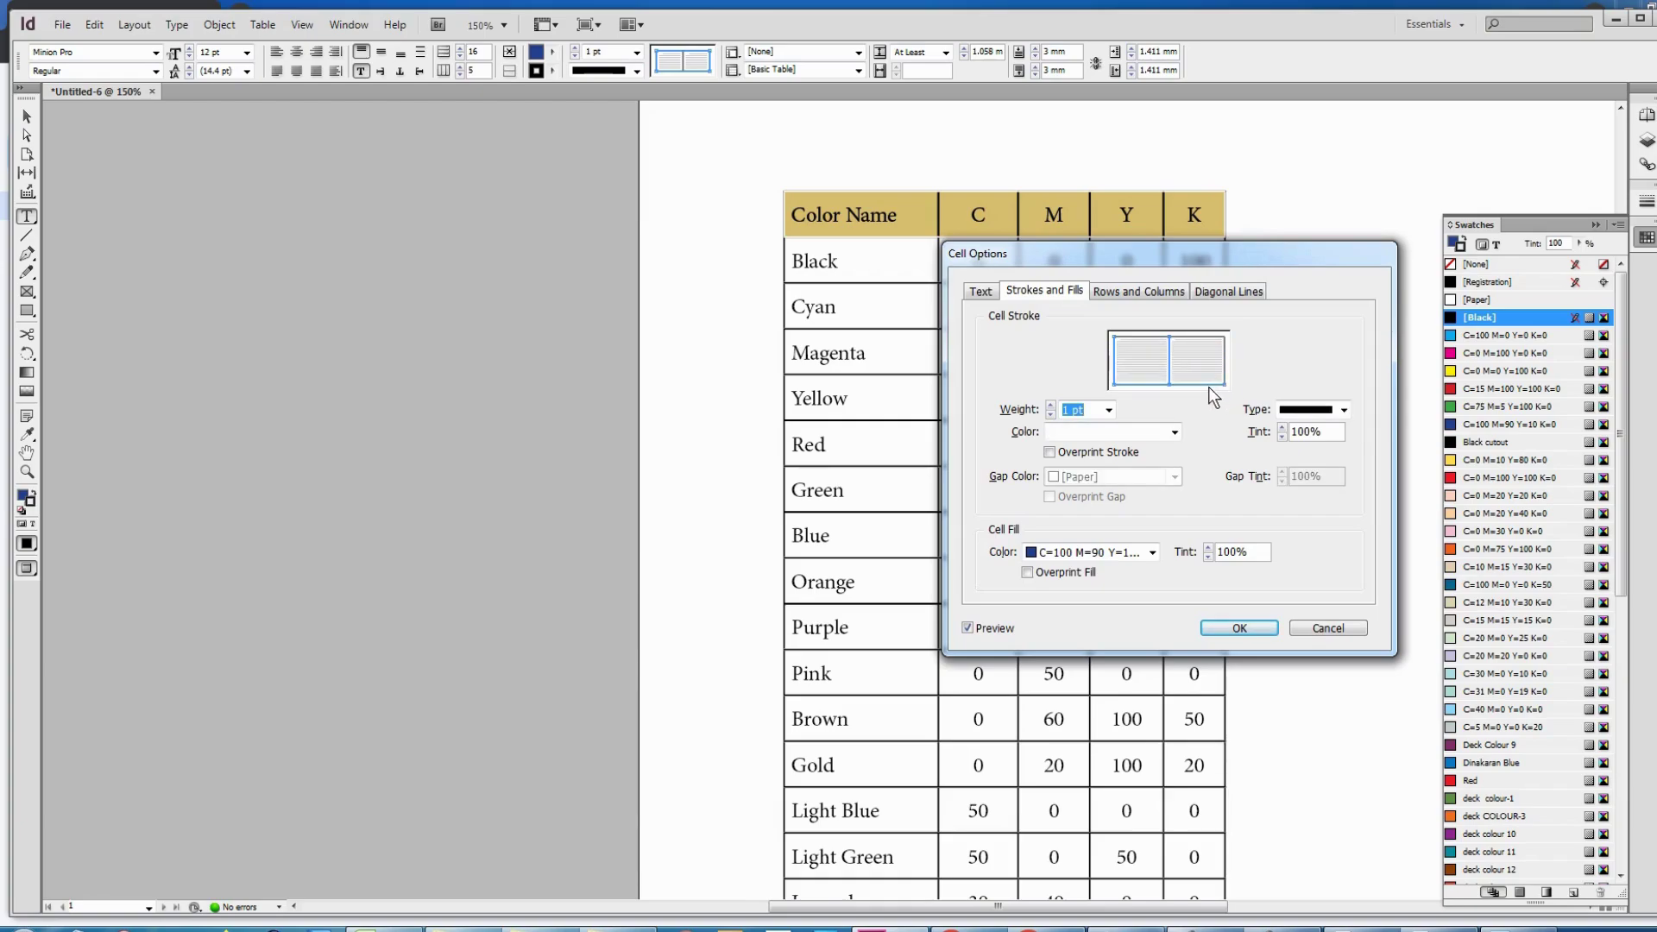
click(1113, 381)
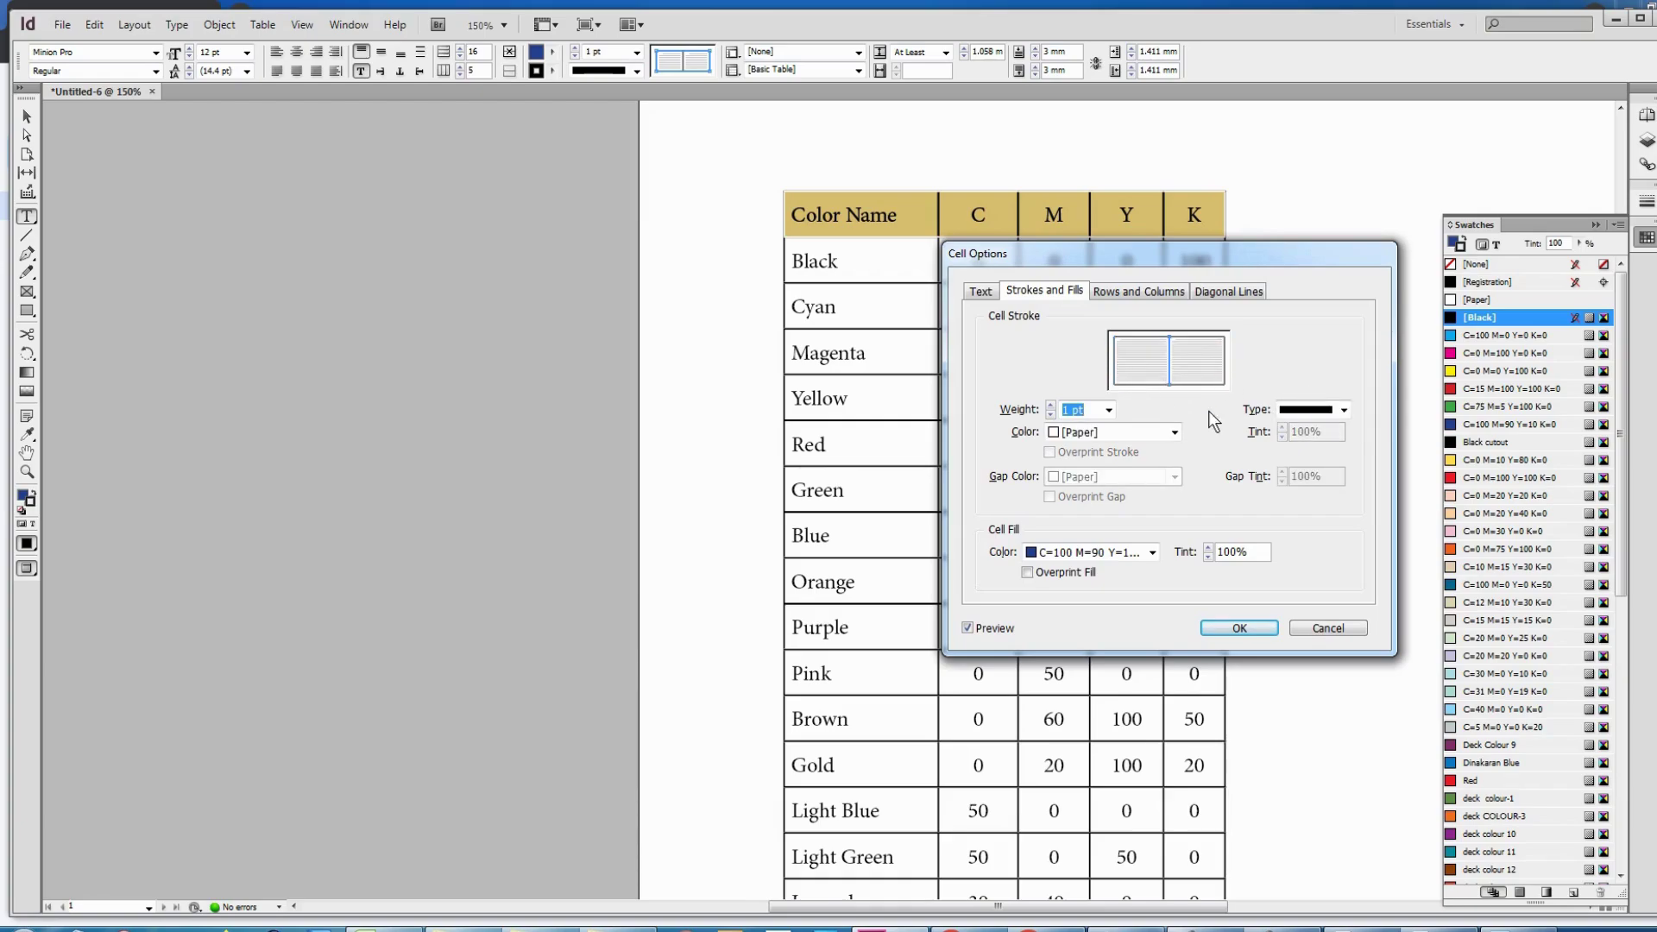
click(1115, 433)
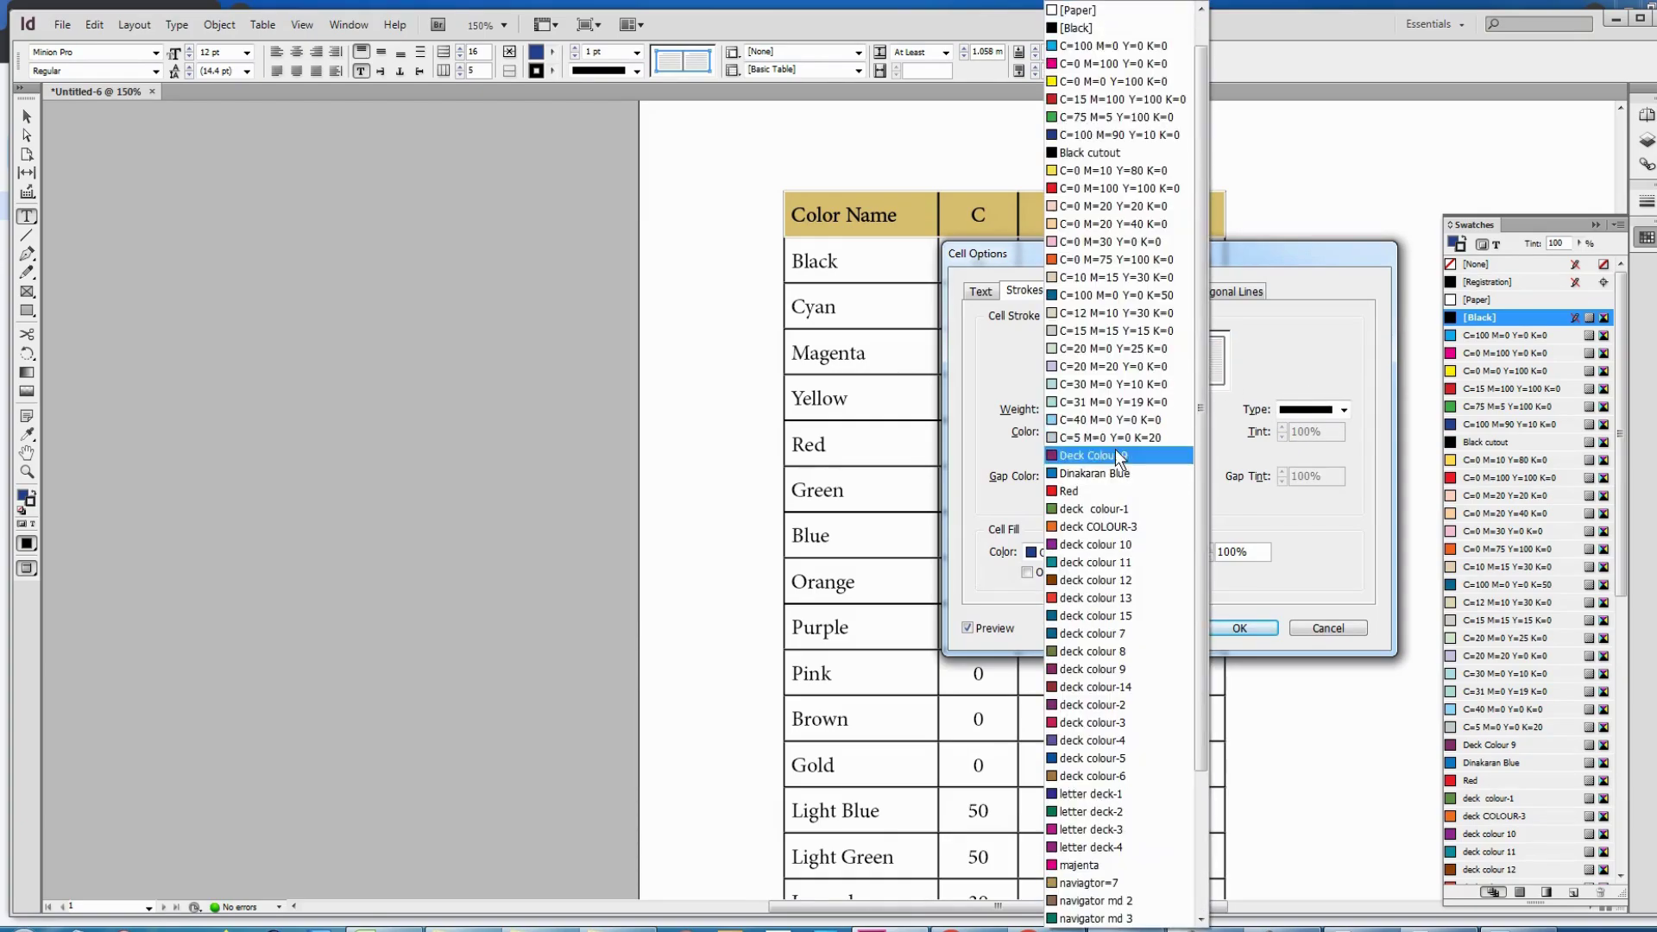
click(1087, 78)
click(1223, 626)
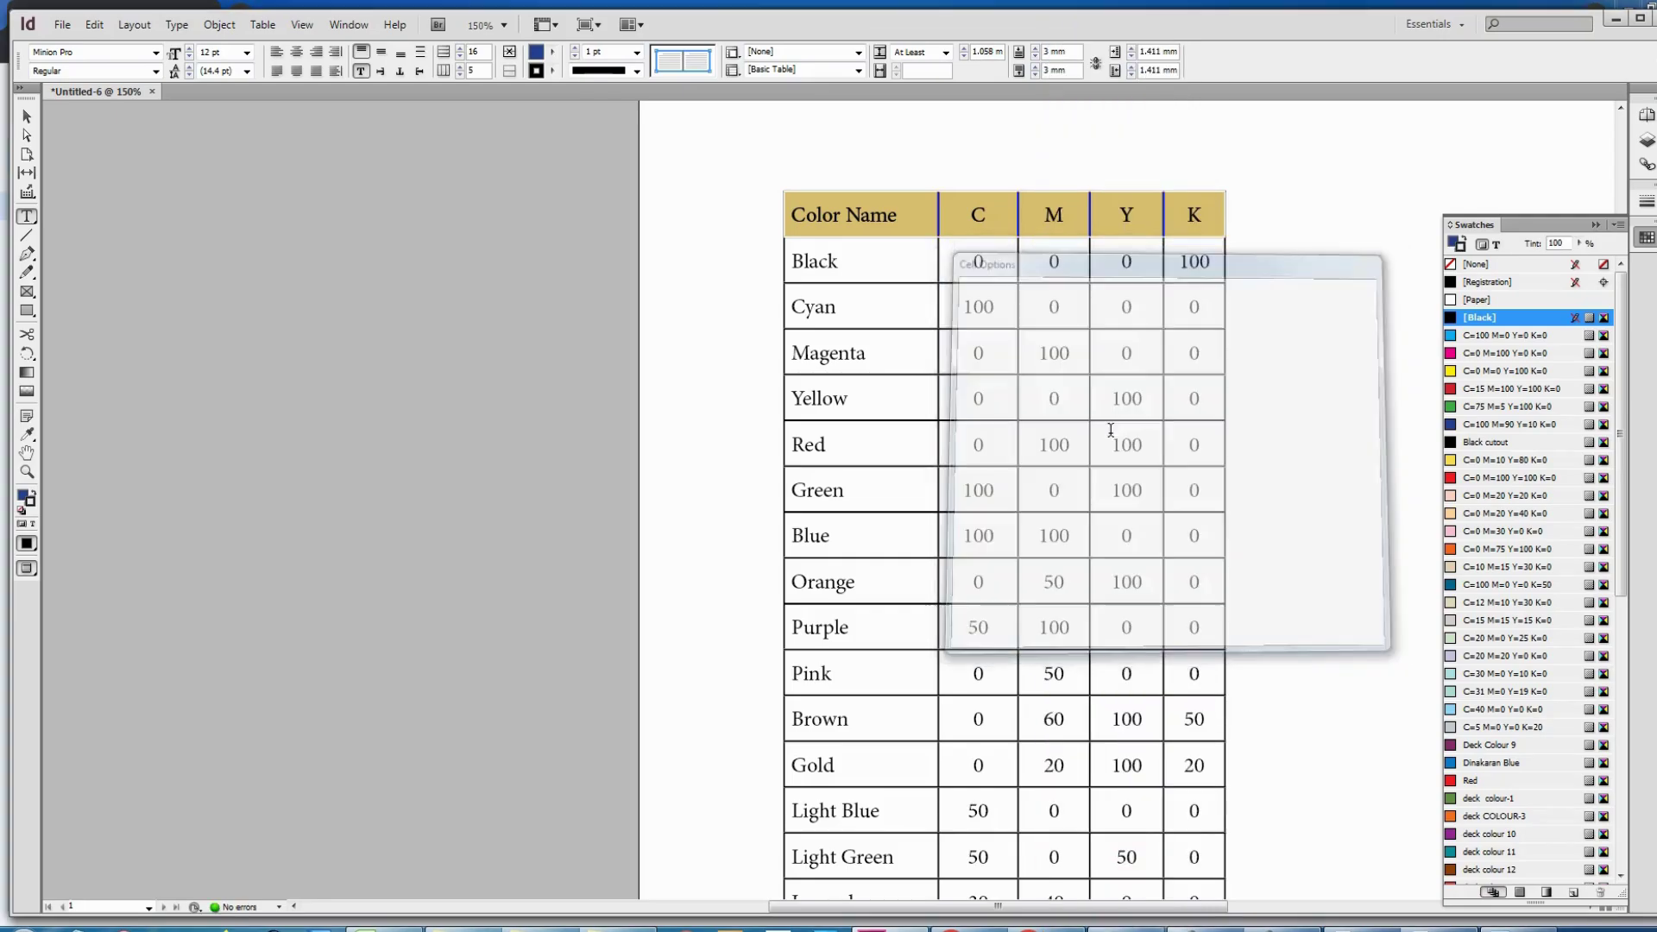
click(986, 218)
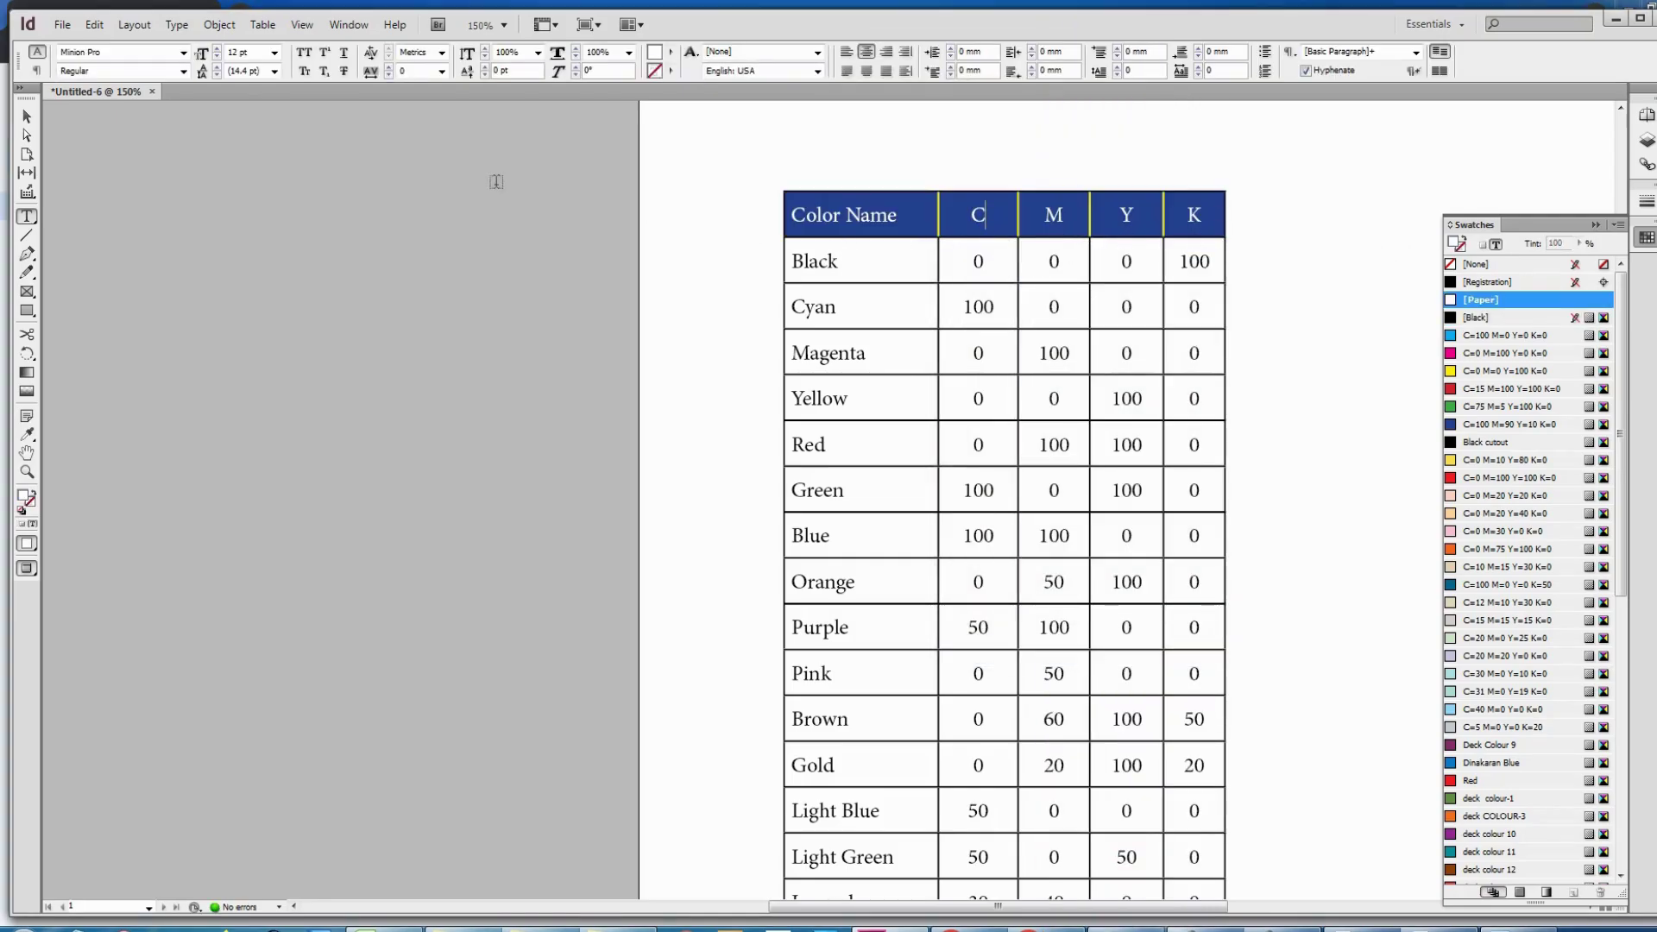
- Try the C=0 M=0 Y=100 K=0 swatch on the Cyan row's strokes, and undo it
click(786, 306)
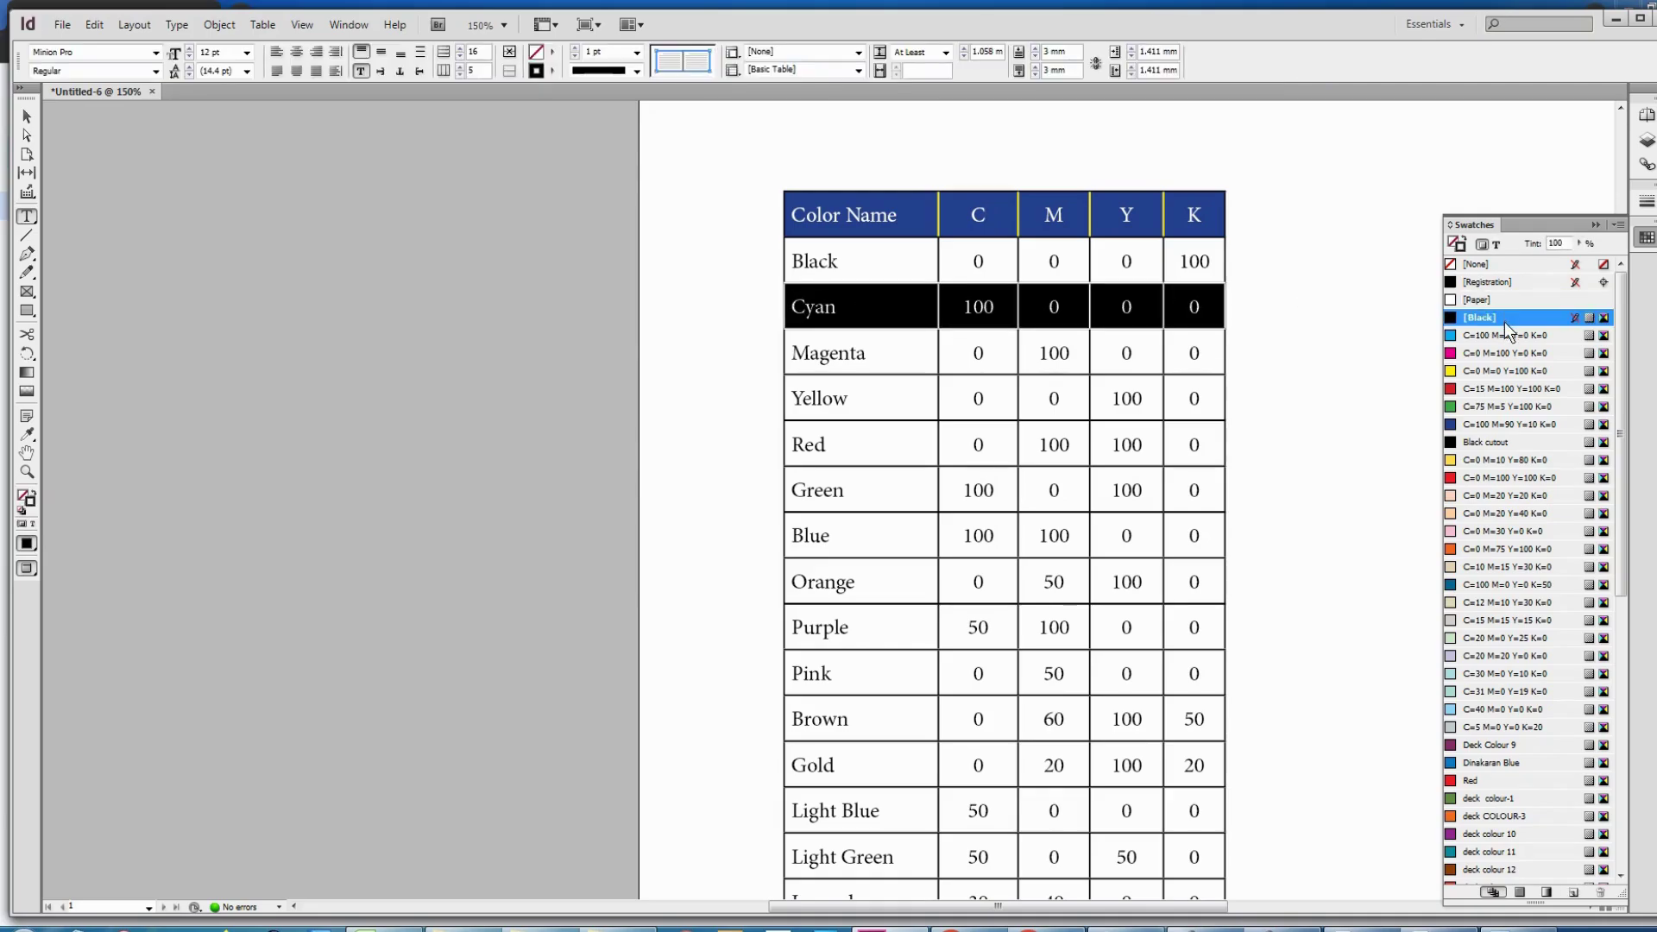
click(1481, 372)
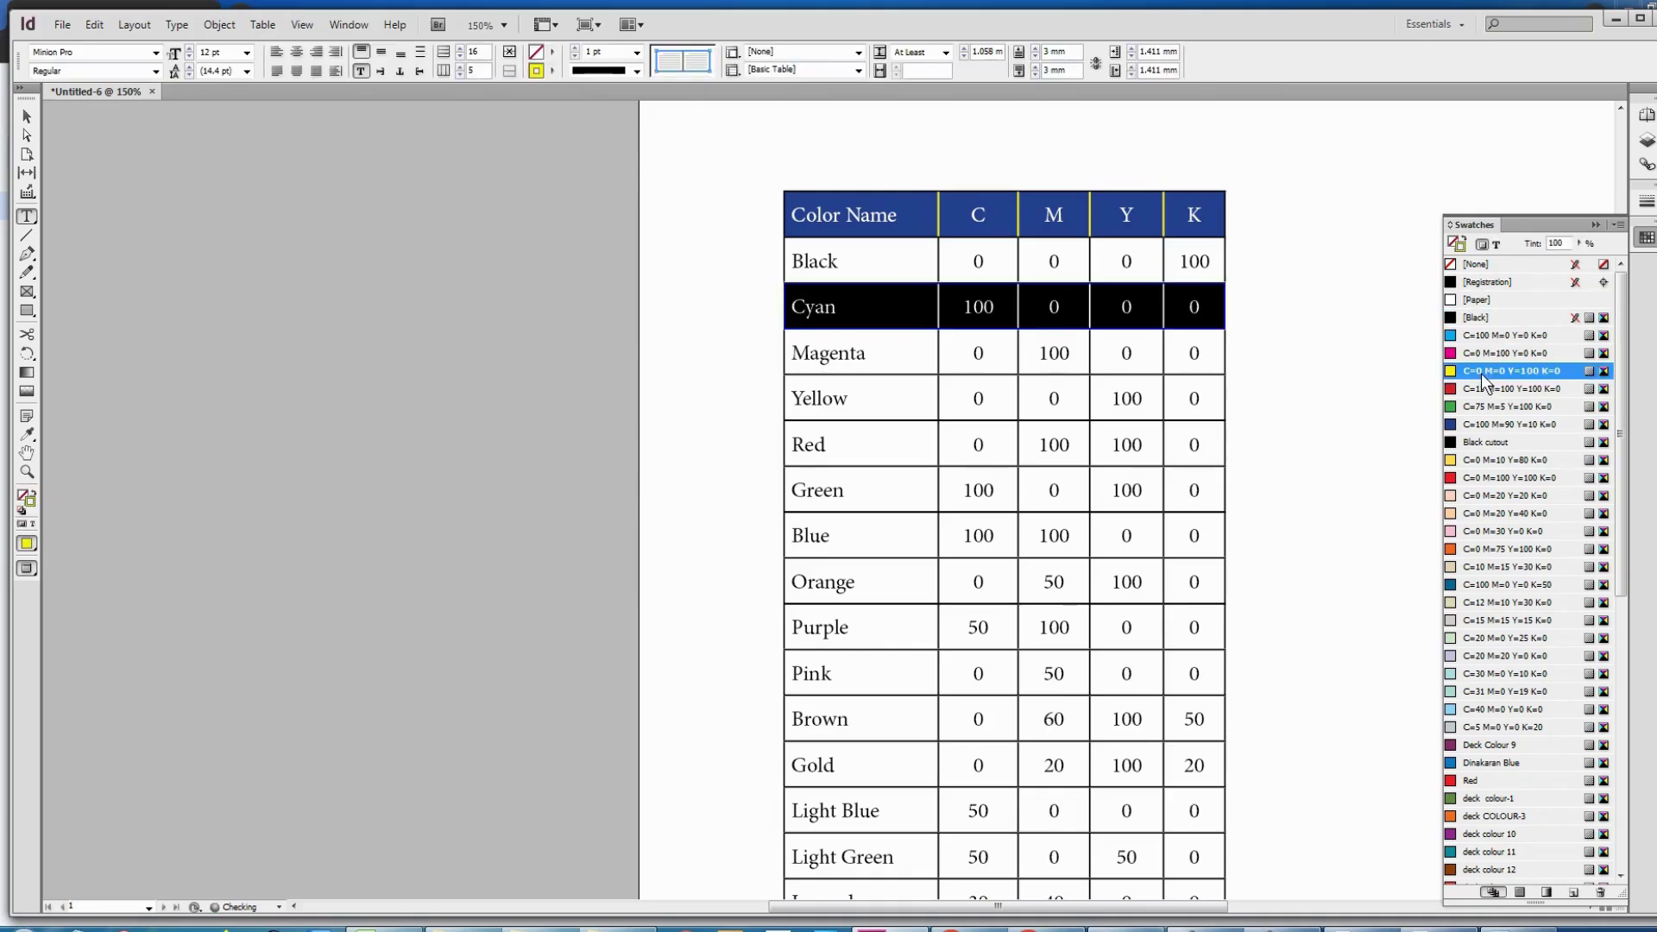
key(ctrl+z)
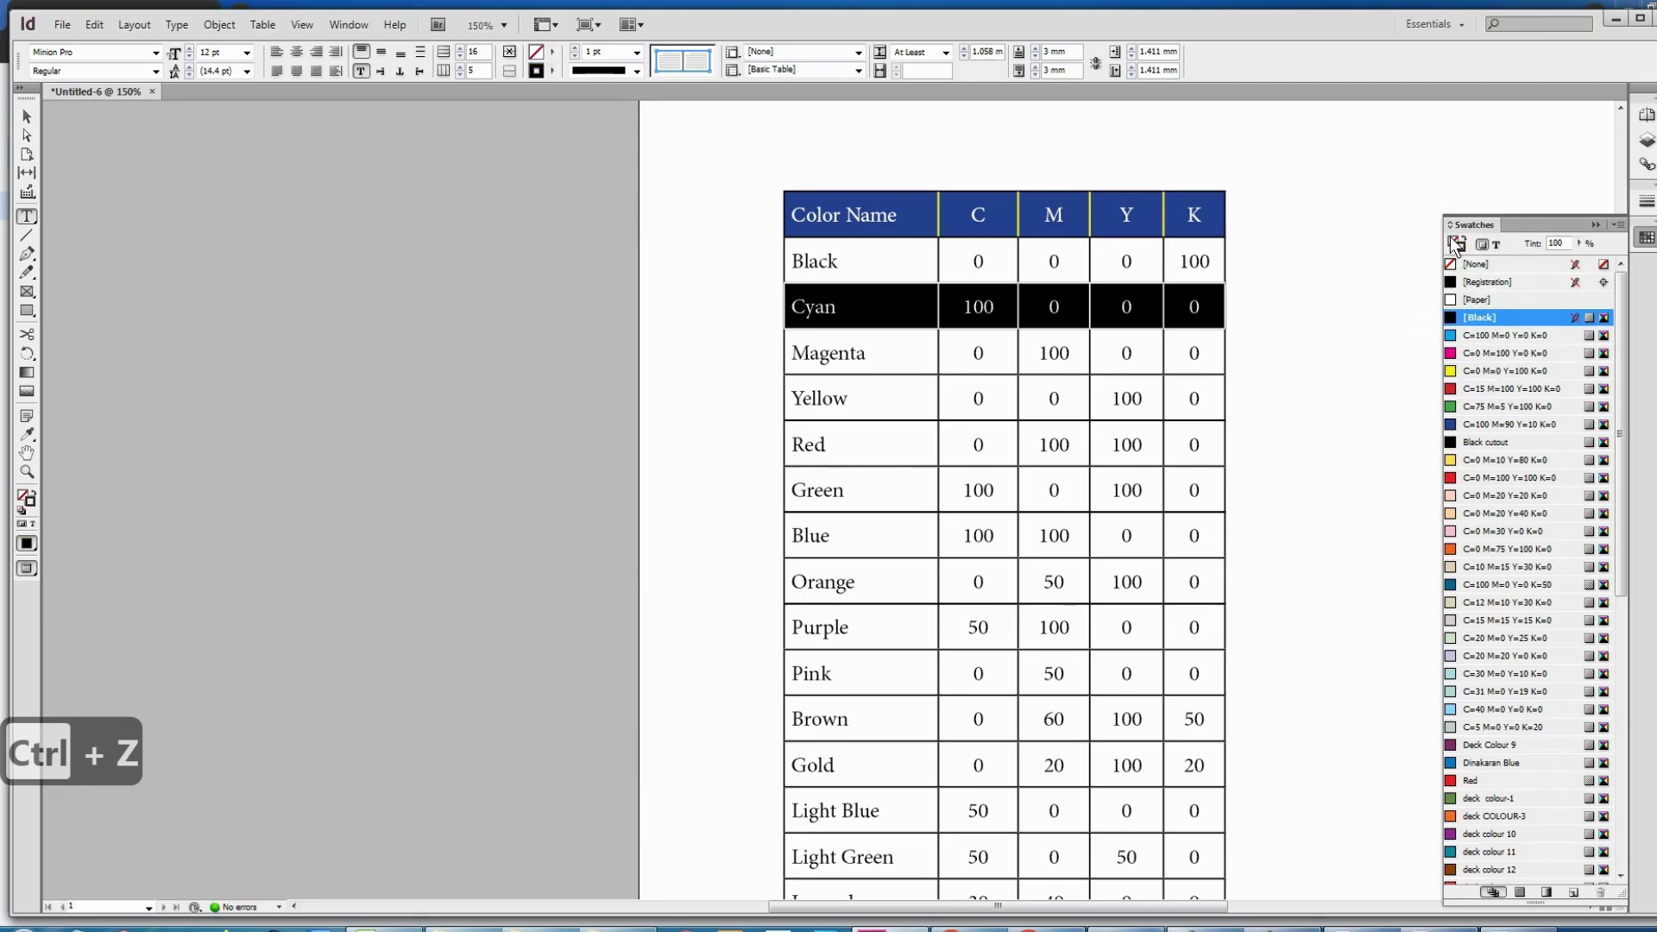
- Fill the Cyan, Yellow, Green and Orange rows with the C=0 M=0 Y=100 K=0 swatch
click(1481, 371)
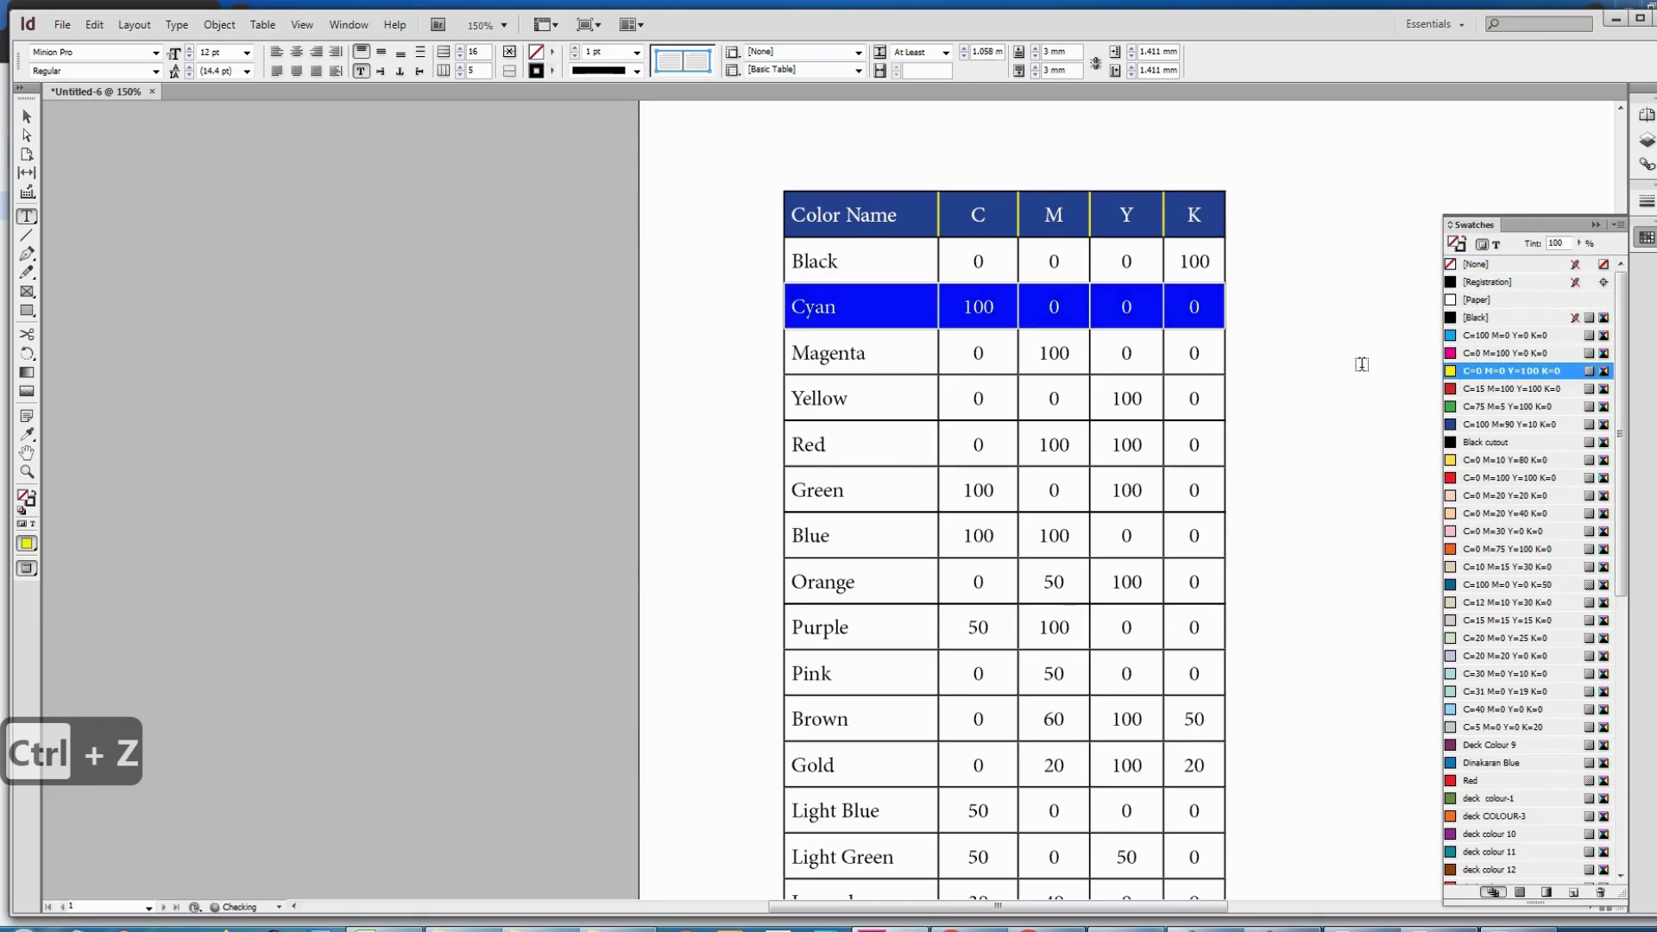
click(1074, 308)
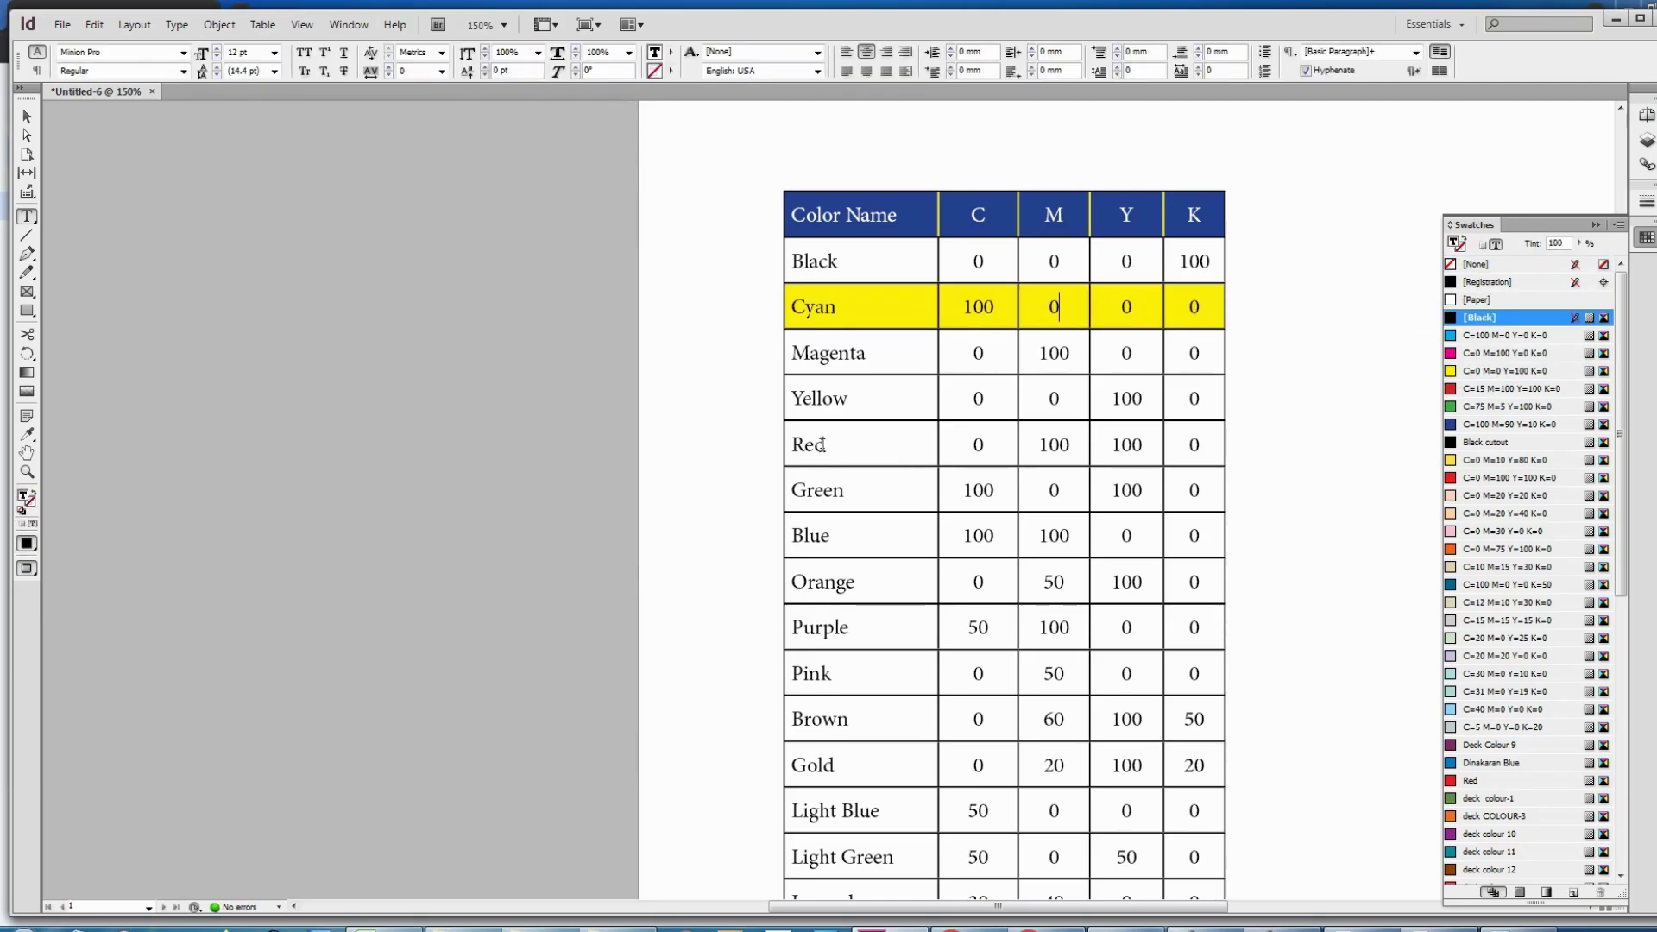
click(787, 398)
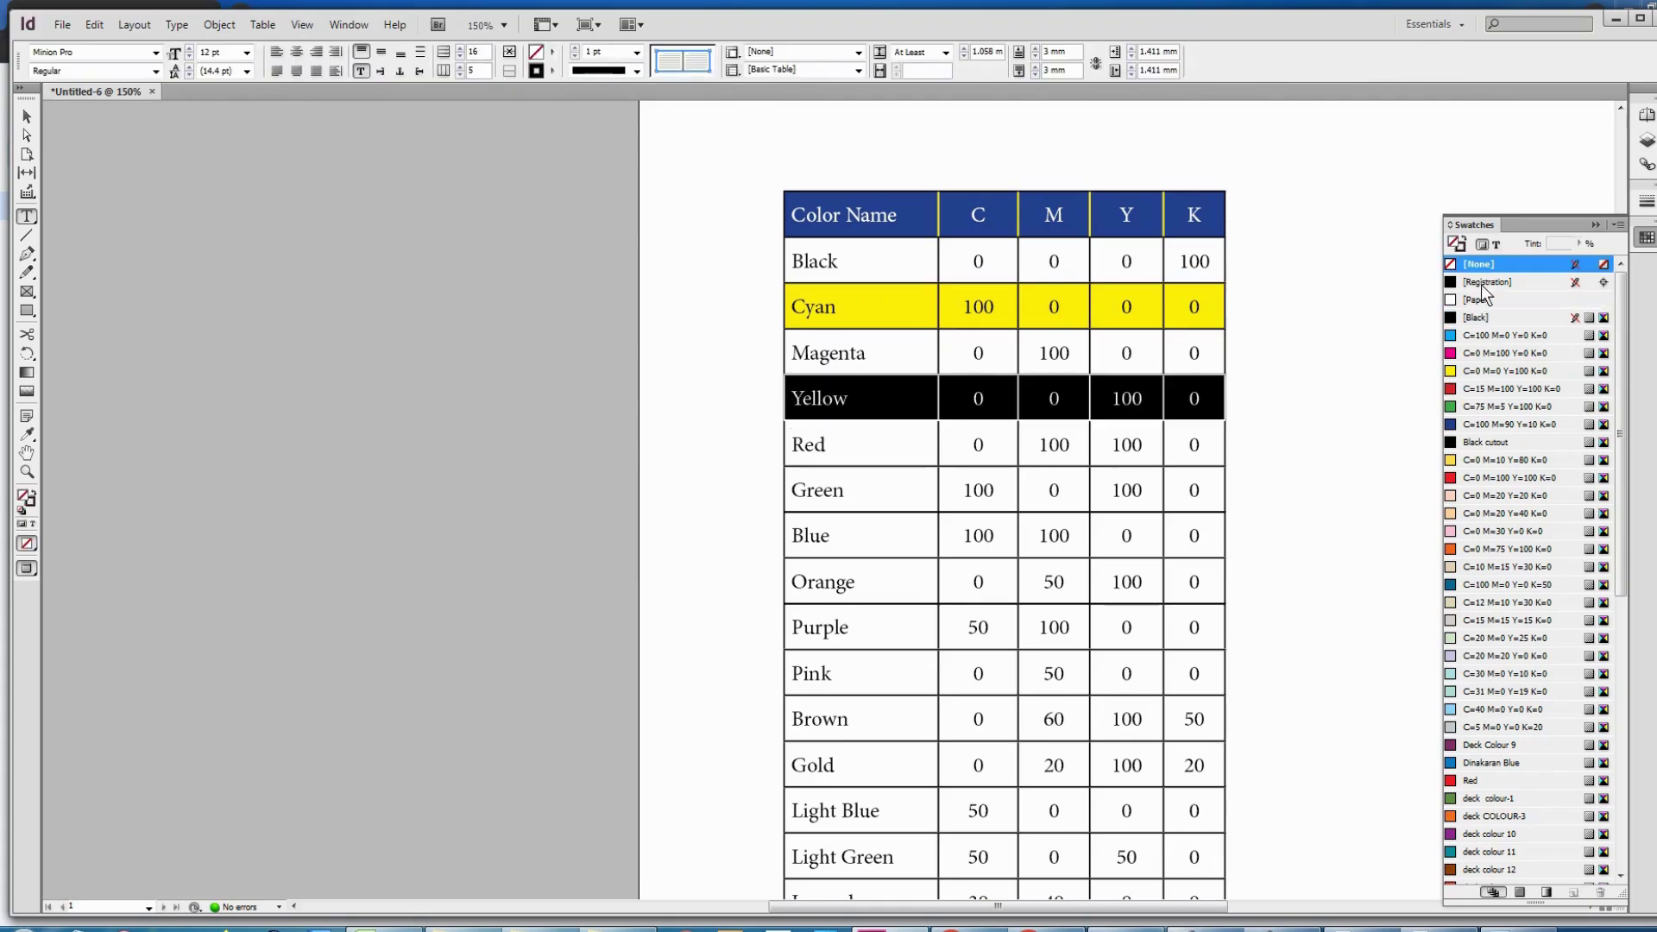
click(1481, 371)
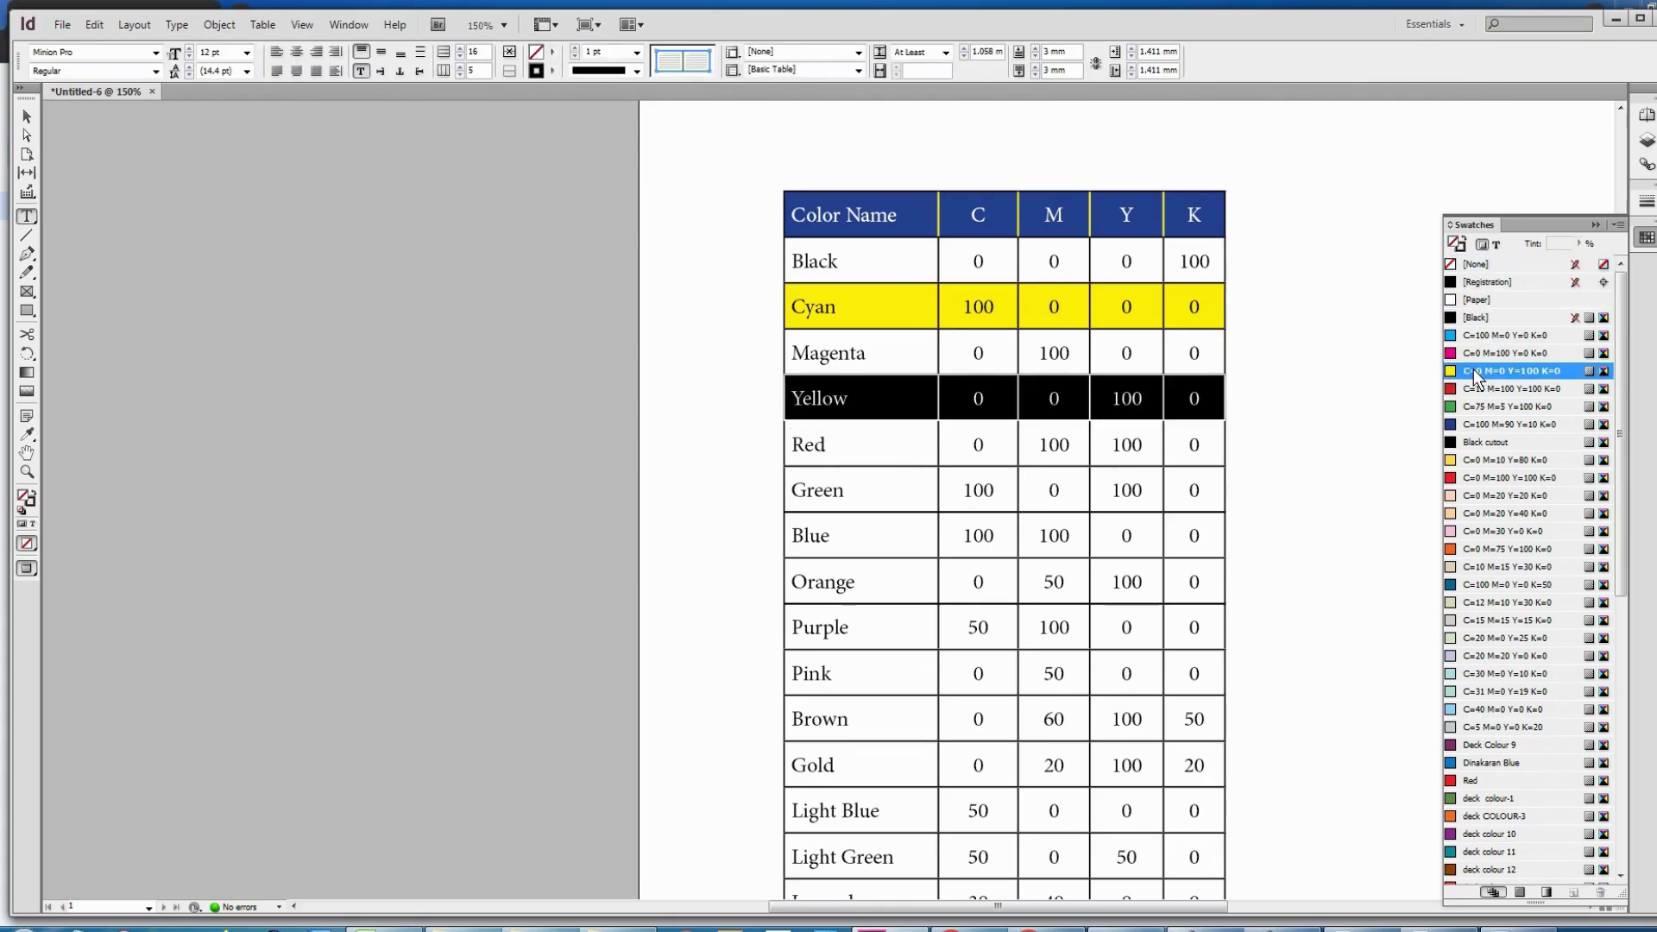
click(785, 496)
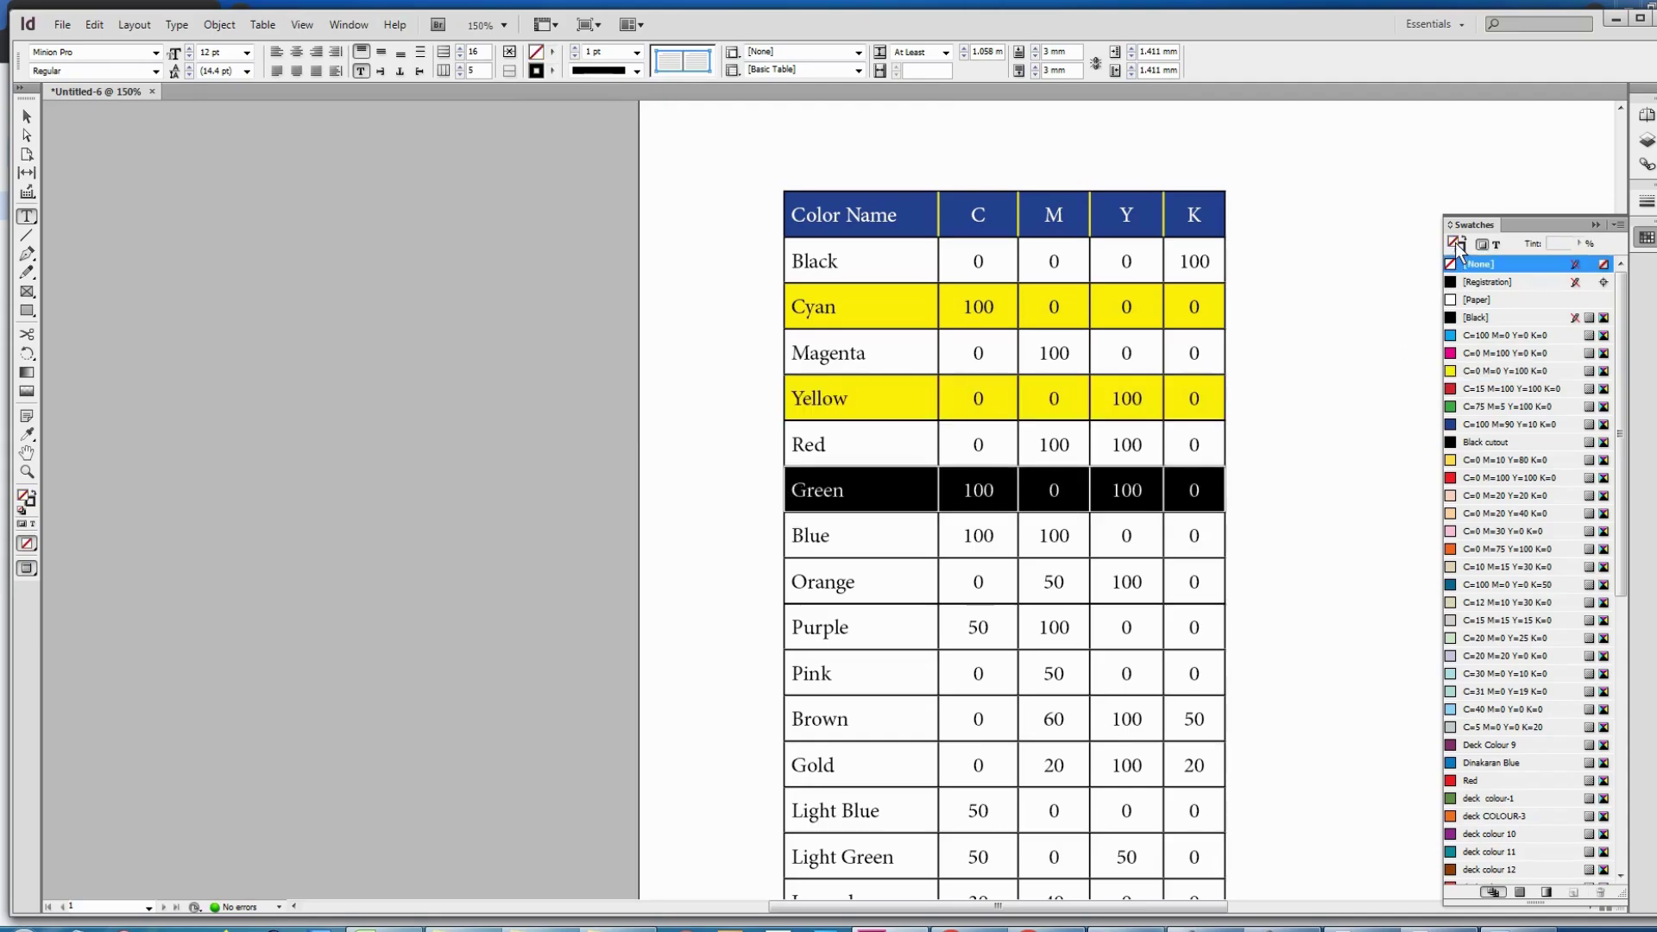
click(1470, 373)
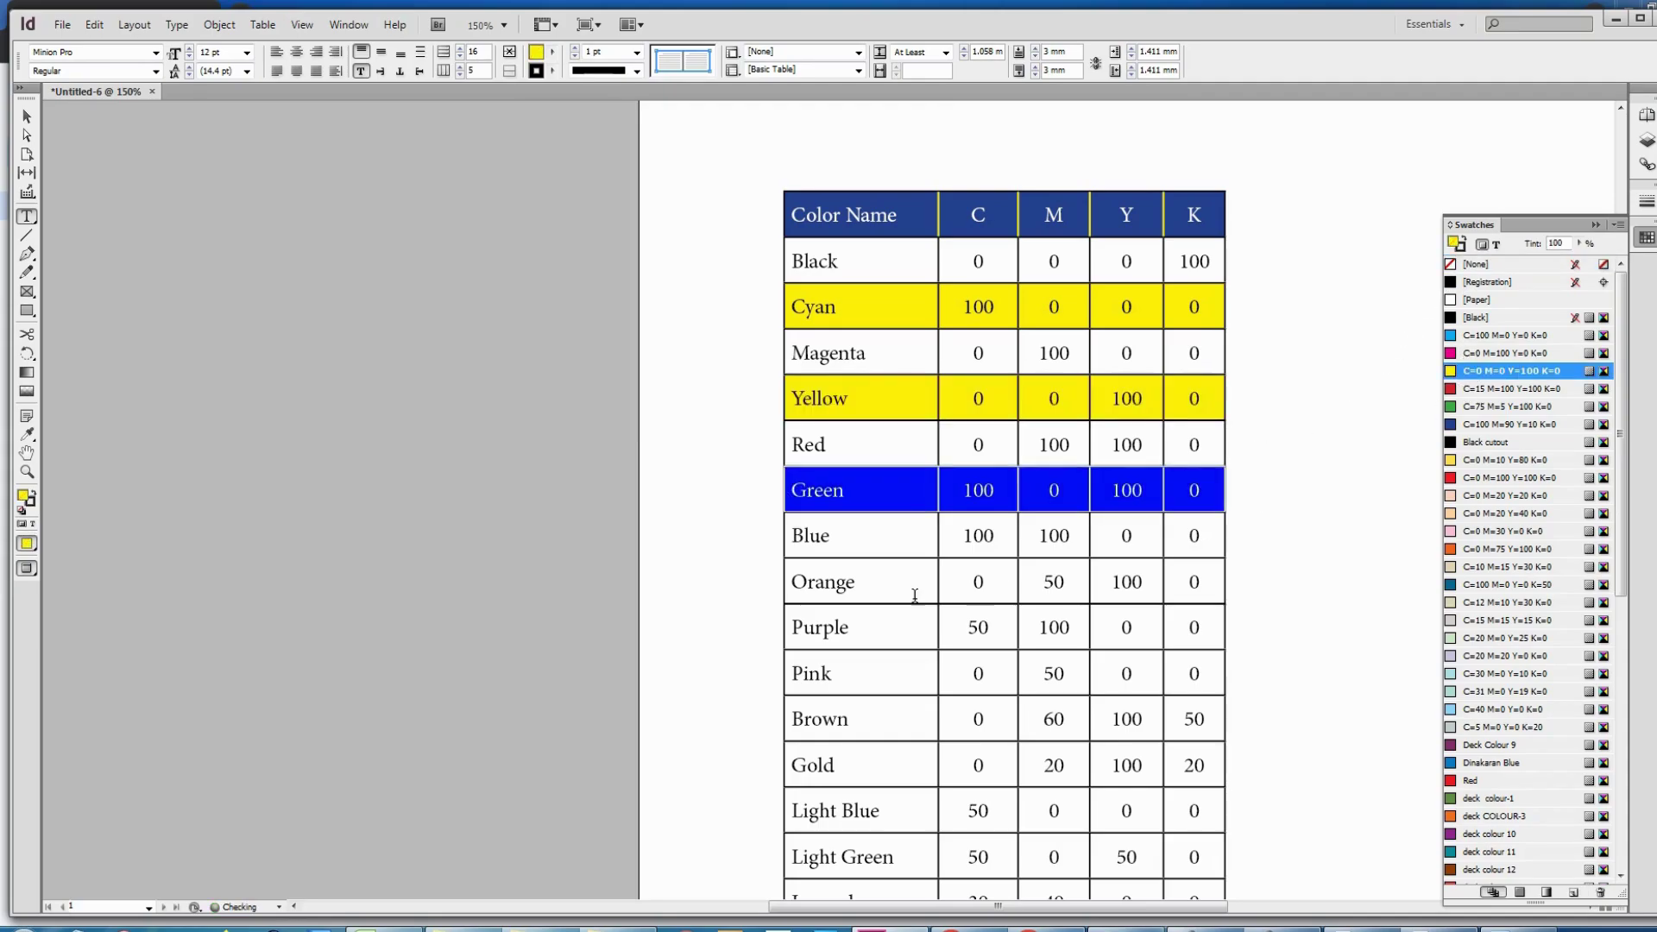
click(786, 580)
click(1469, 372)
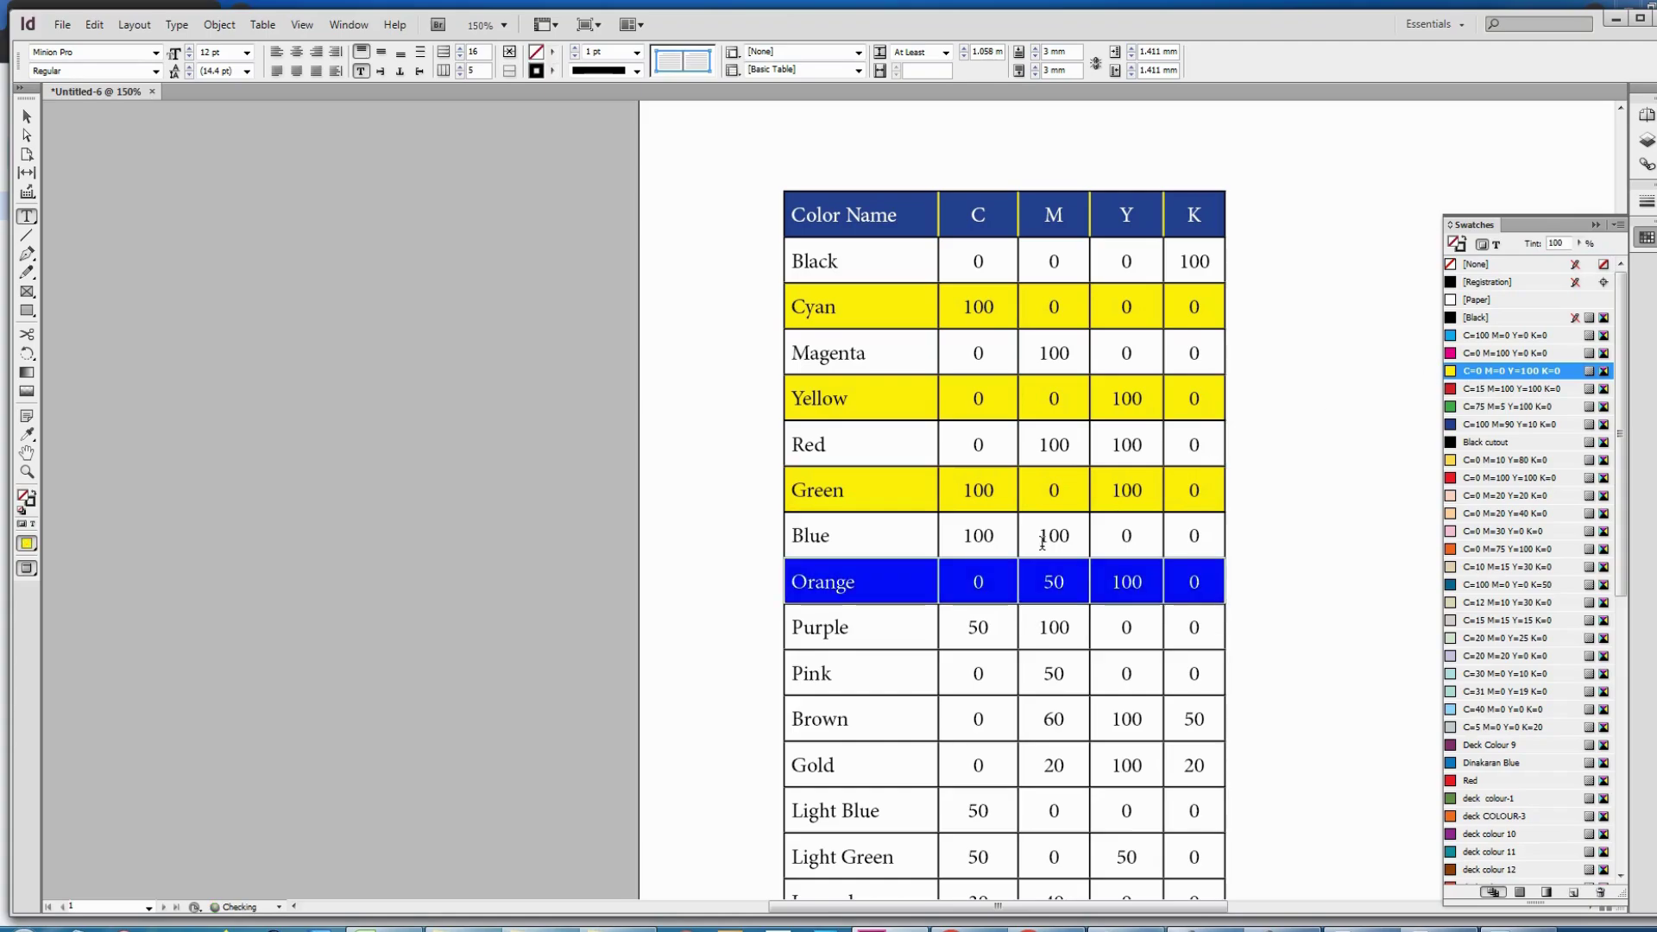
- Fill the Pink, Gold and Light Green rows with the C=0 M=0 Y=100 K=0 swatch to finish the alternating pattern
click(787, 673)
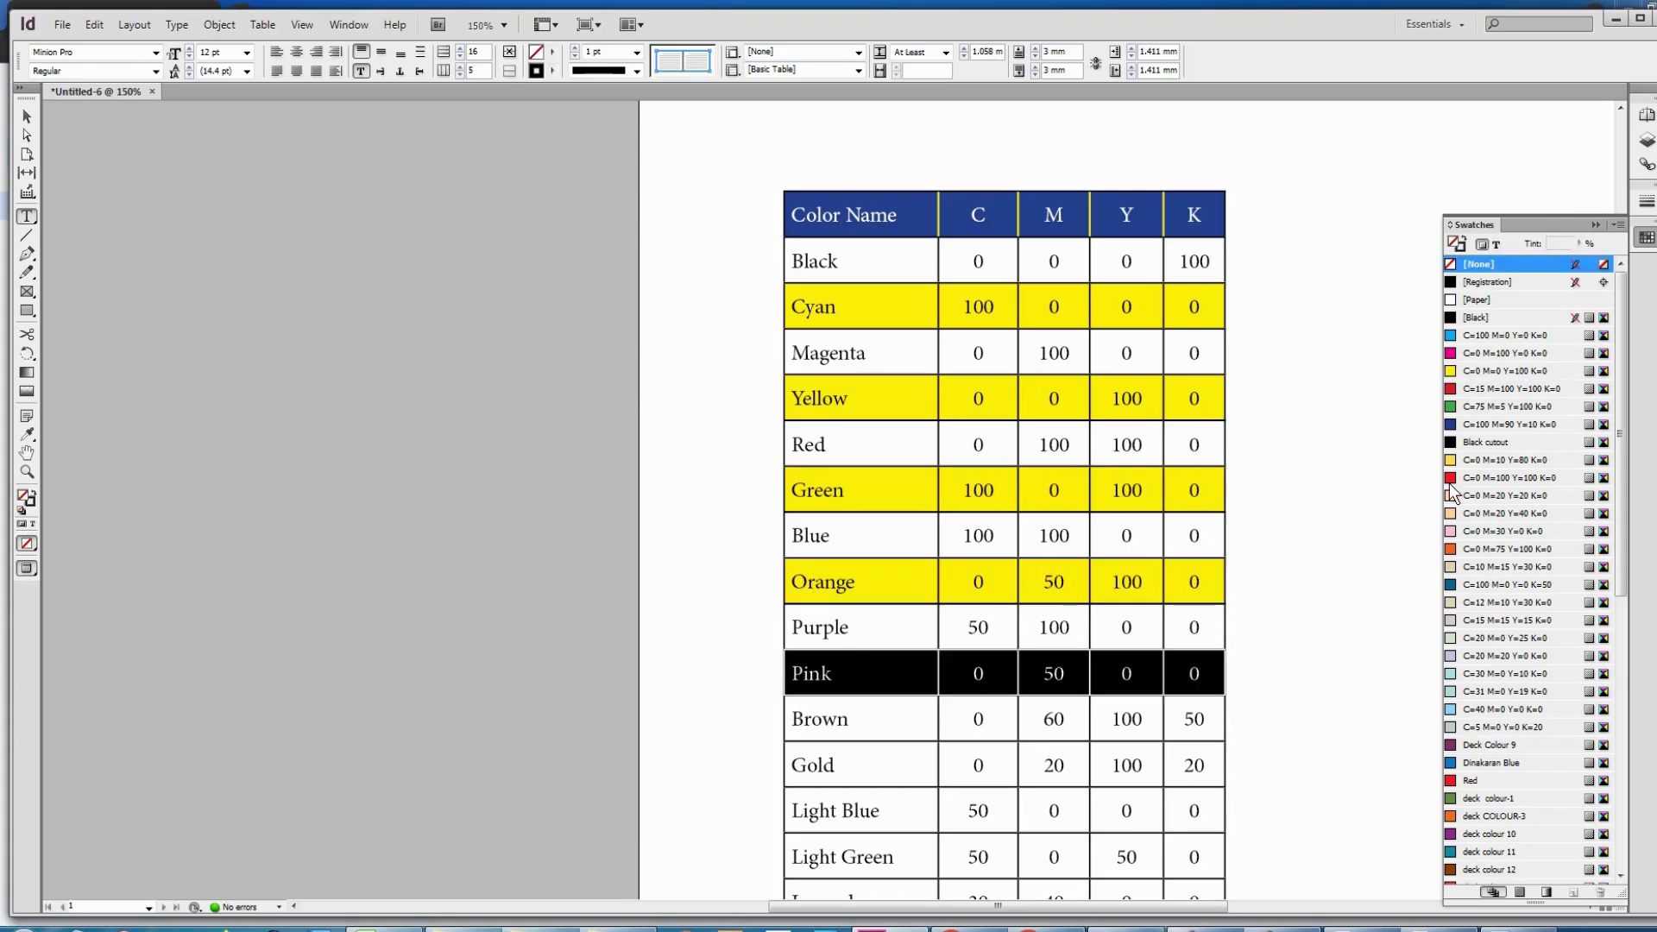
click(1500, 373)
scroll(977, 606, down, 1)
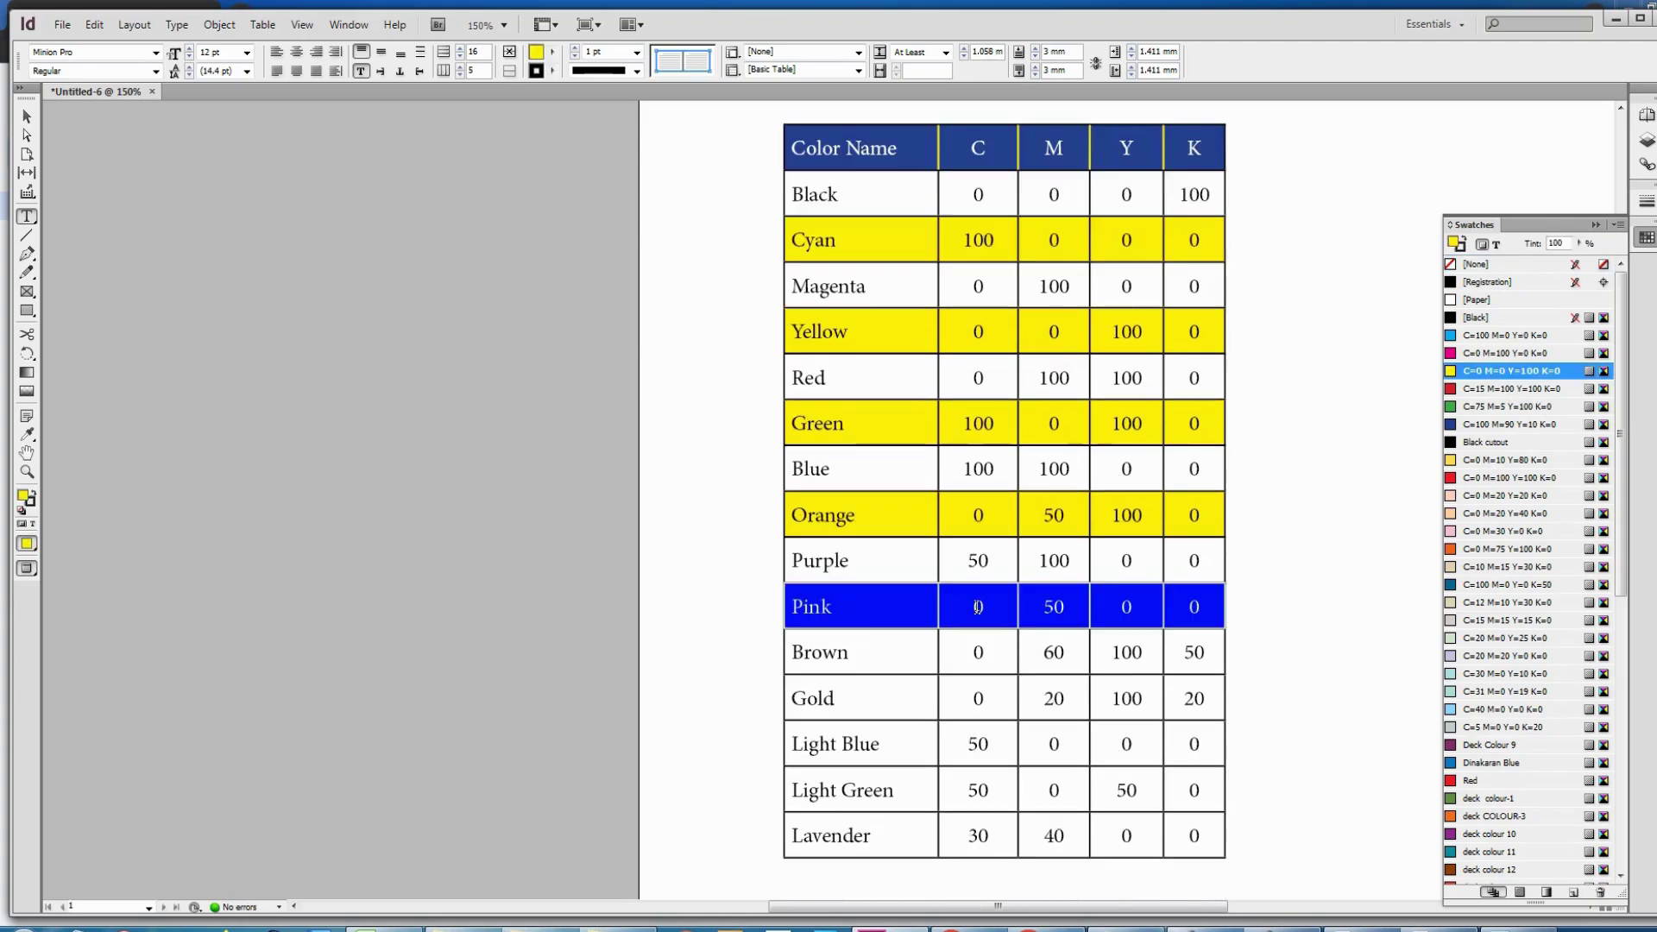
click(789, 693)
click(1477, 372)
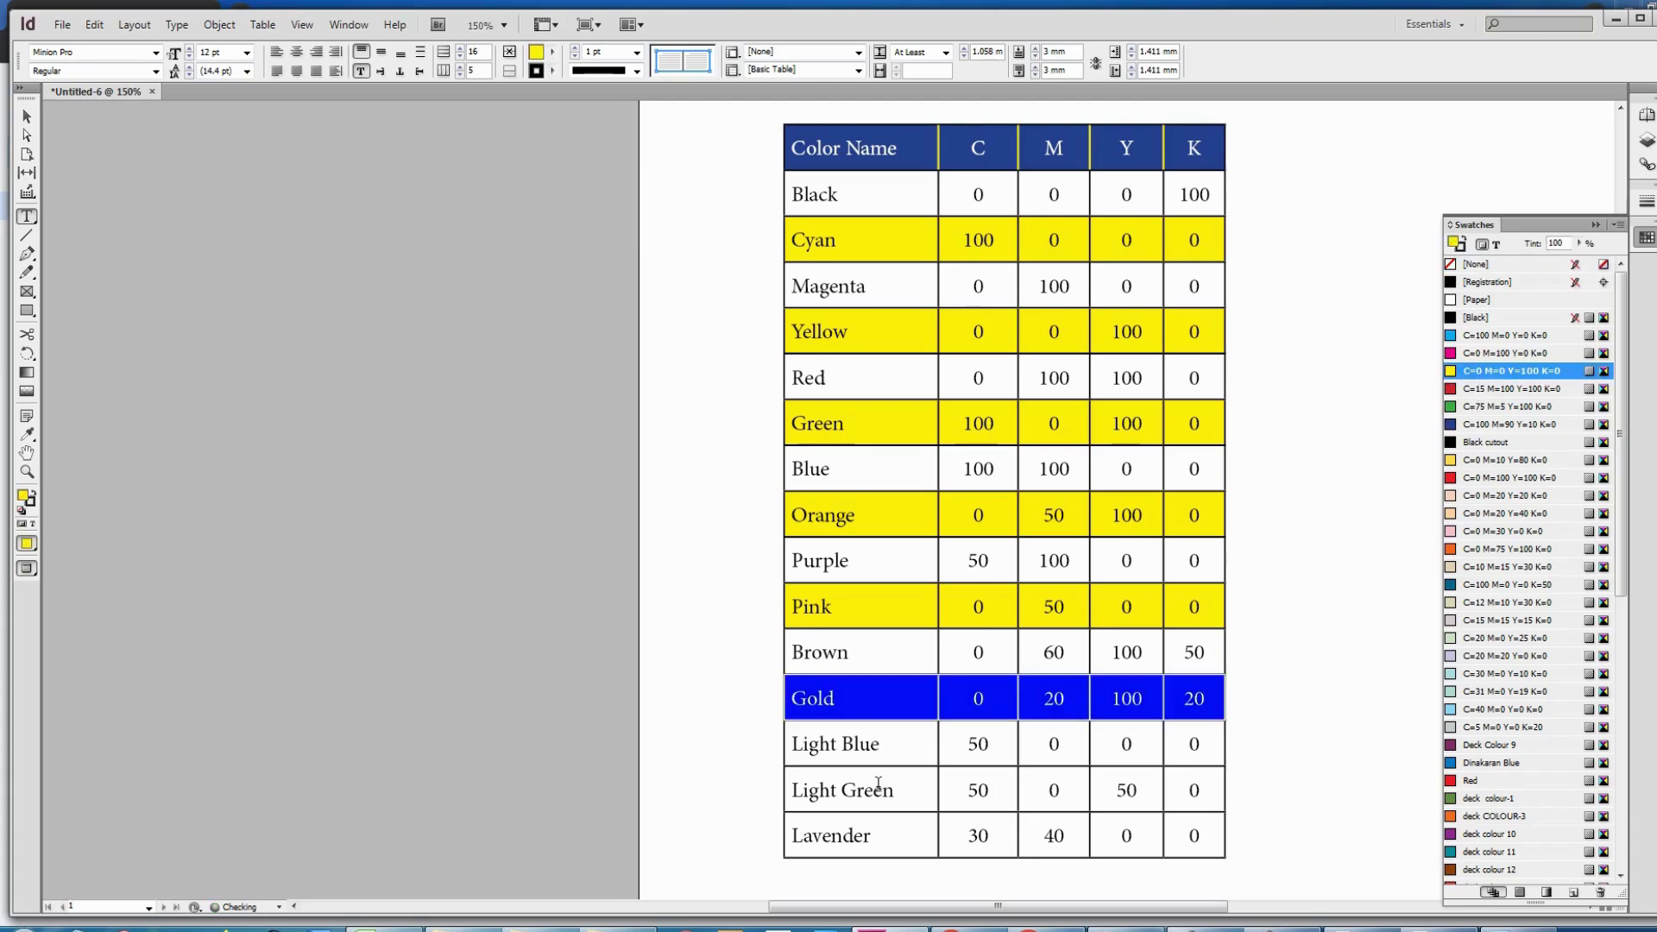
click(782, 792)
click(1477, 371)
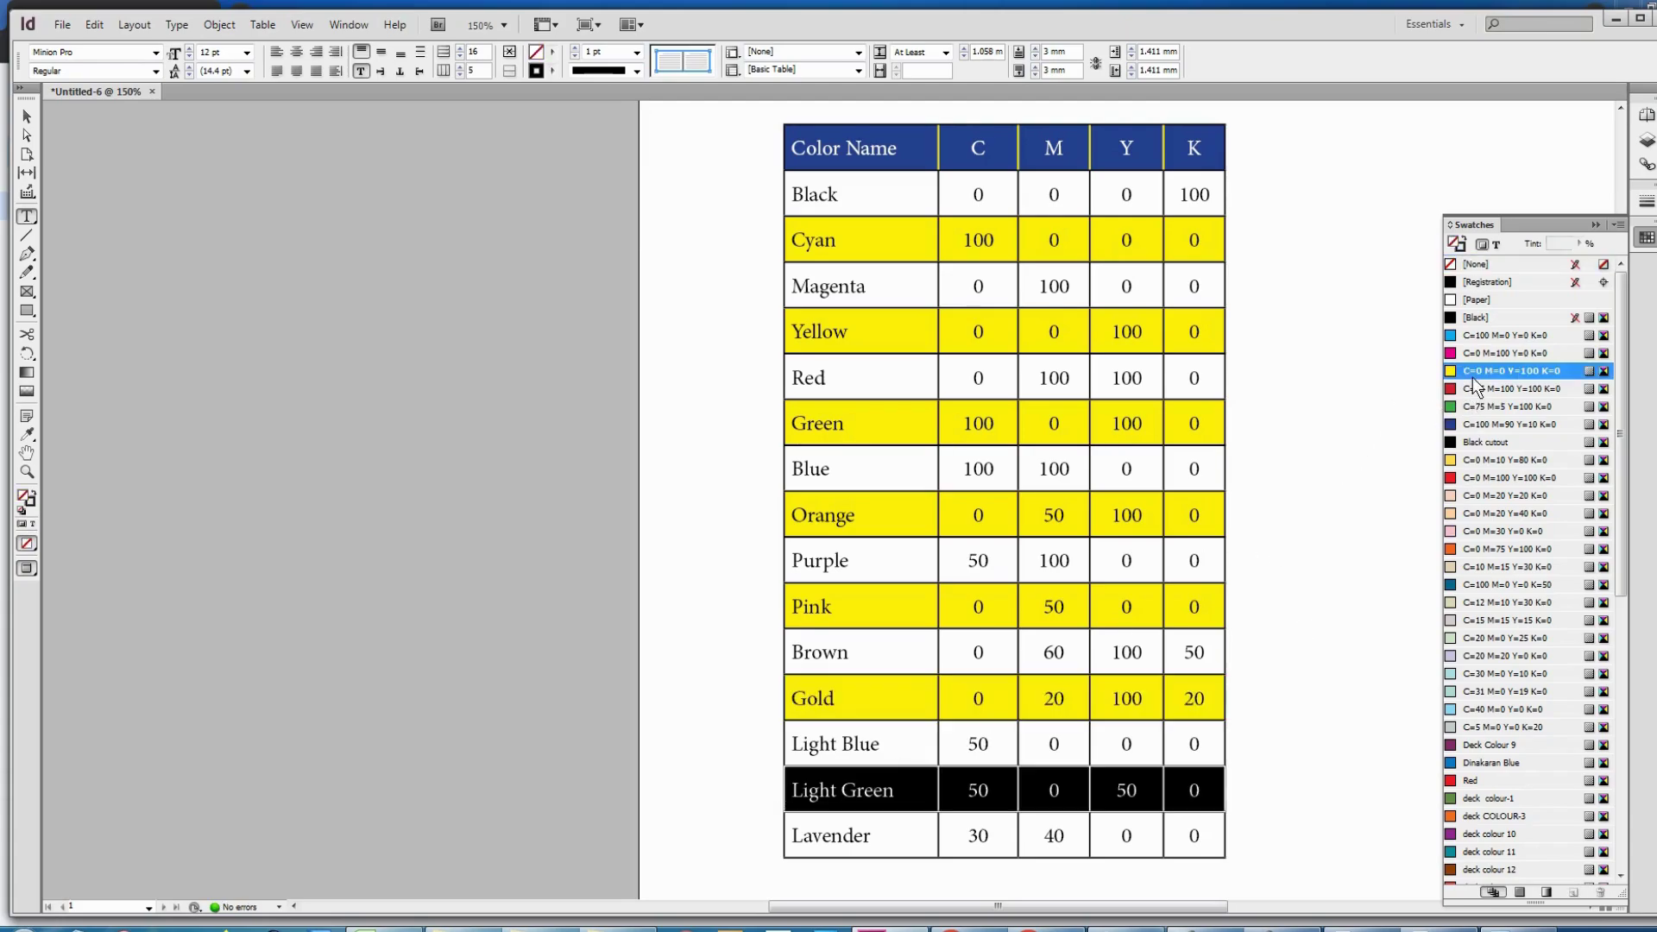
click(1111, 423)
scroll(1275, 517, up, 2)
scroll(1275, 517, down, 1)
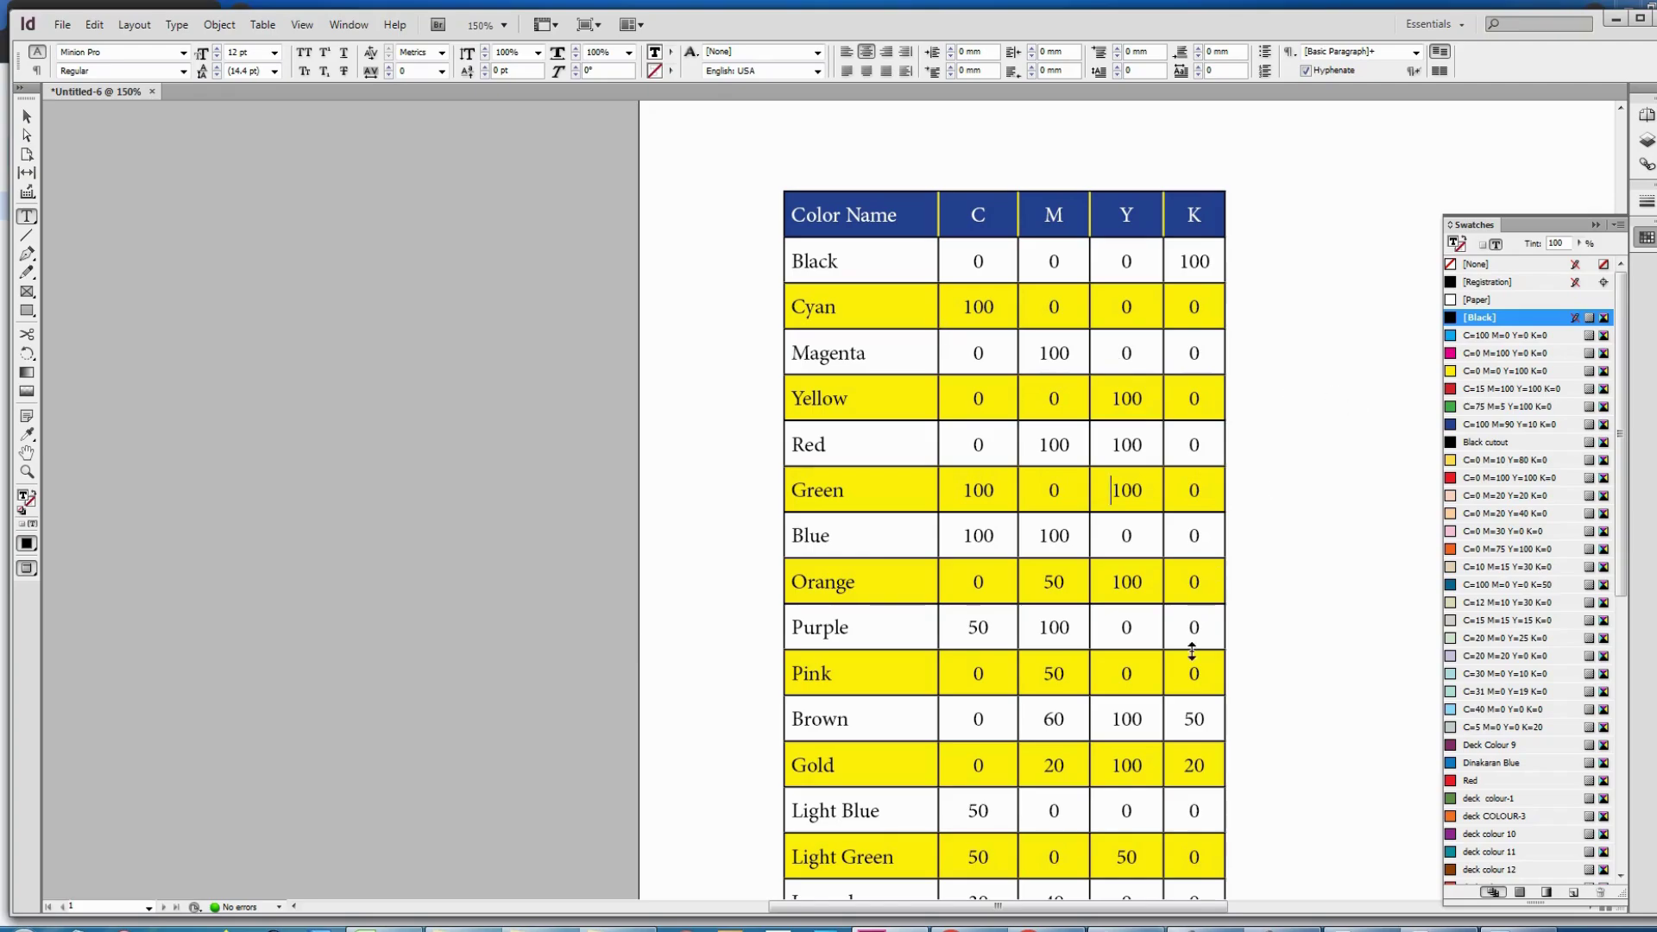
- Draw a text frame about 110 mm wide and 20 mm high above the table and enter "Table header on next split table"
scroll(906, 249, up, 4)
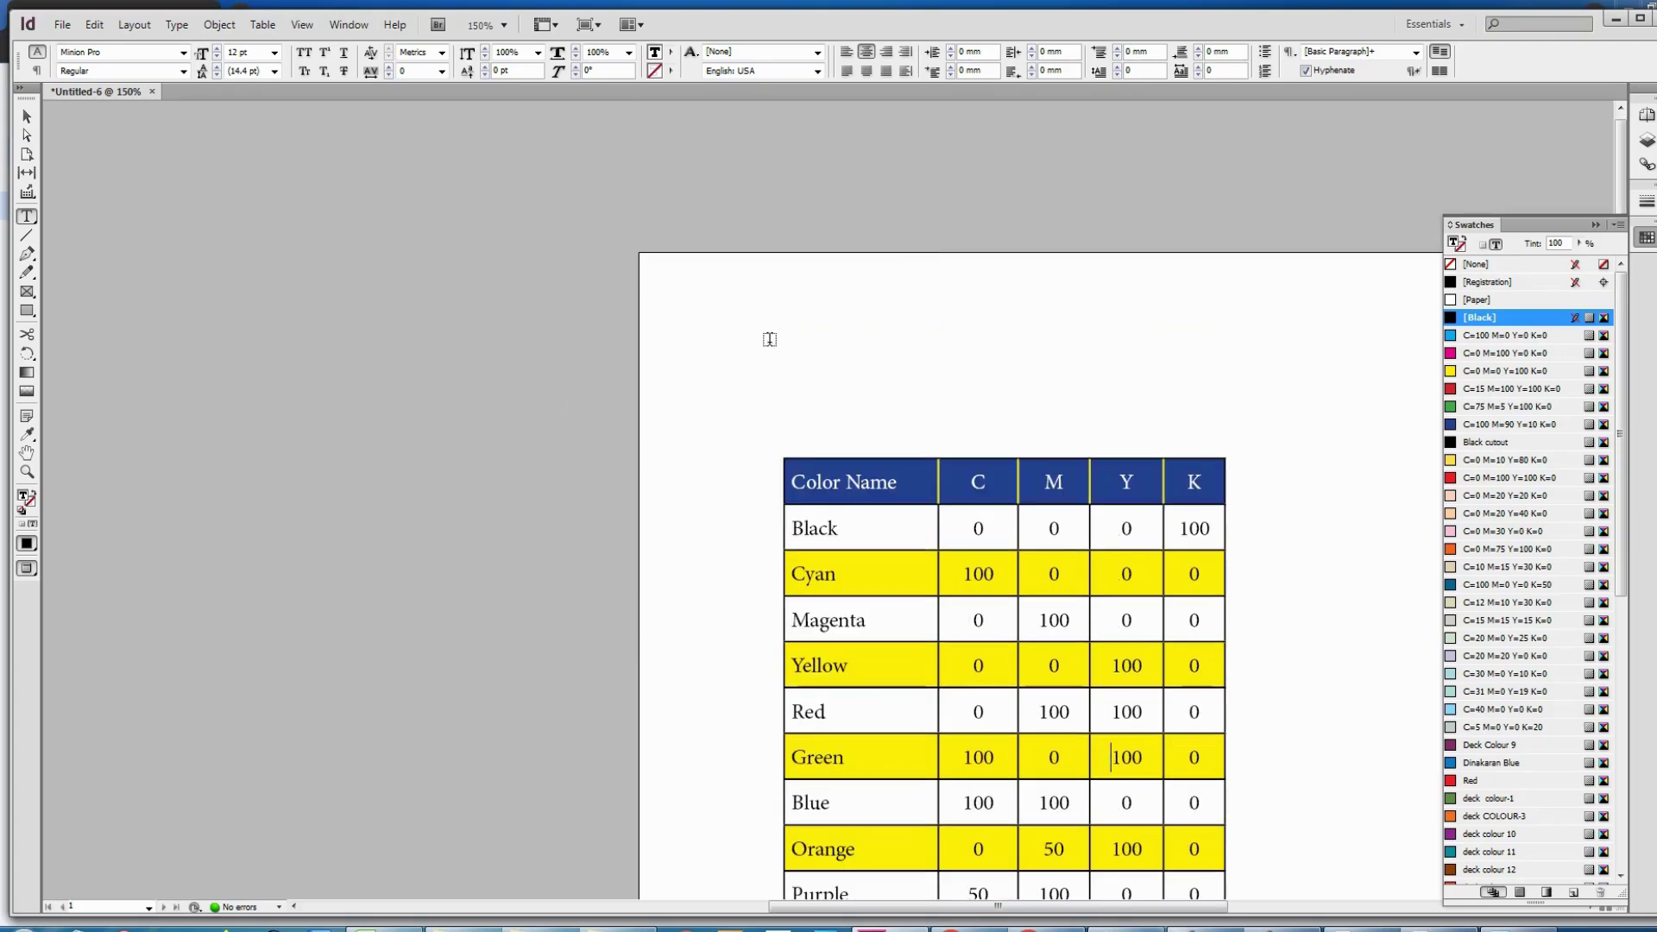
click(767, 330)
drag(738, 321, 1292, 424)
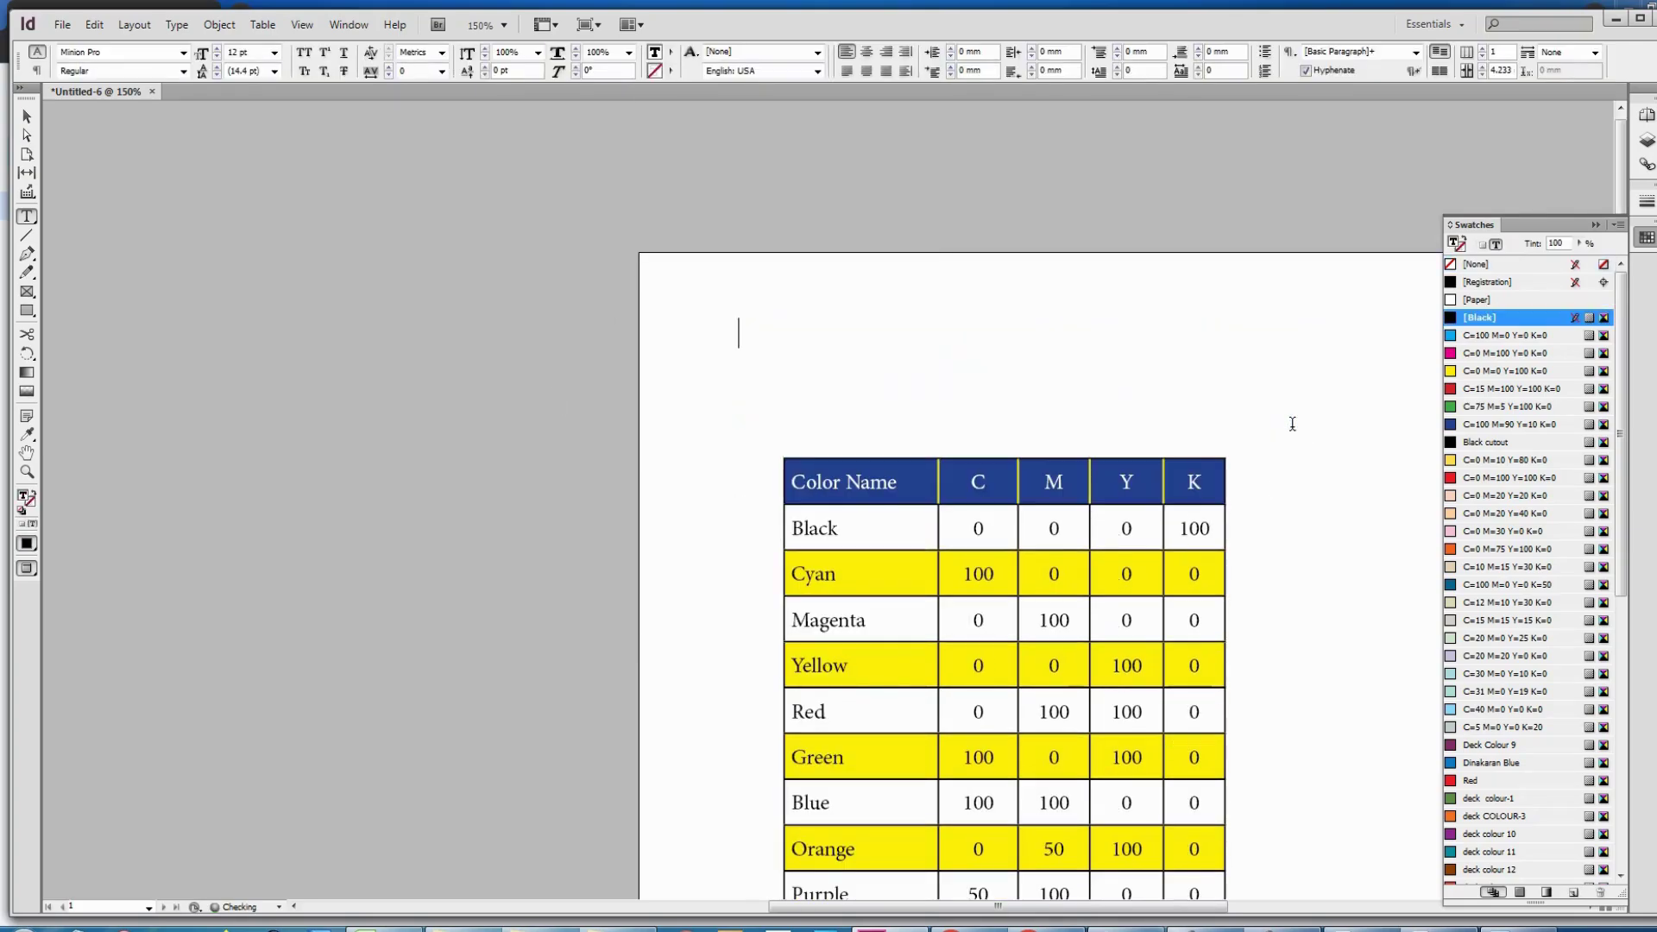
text(Tab)
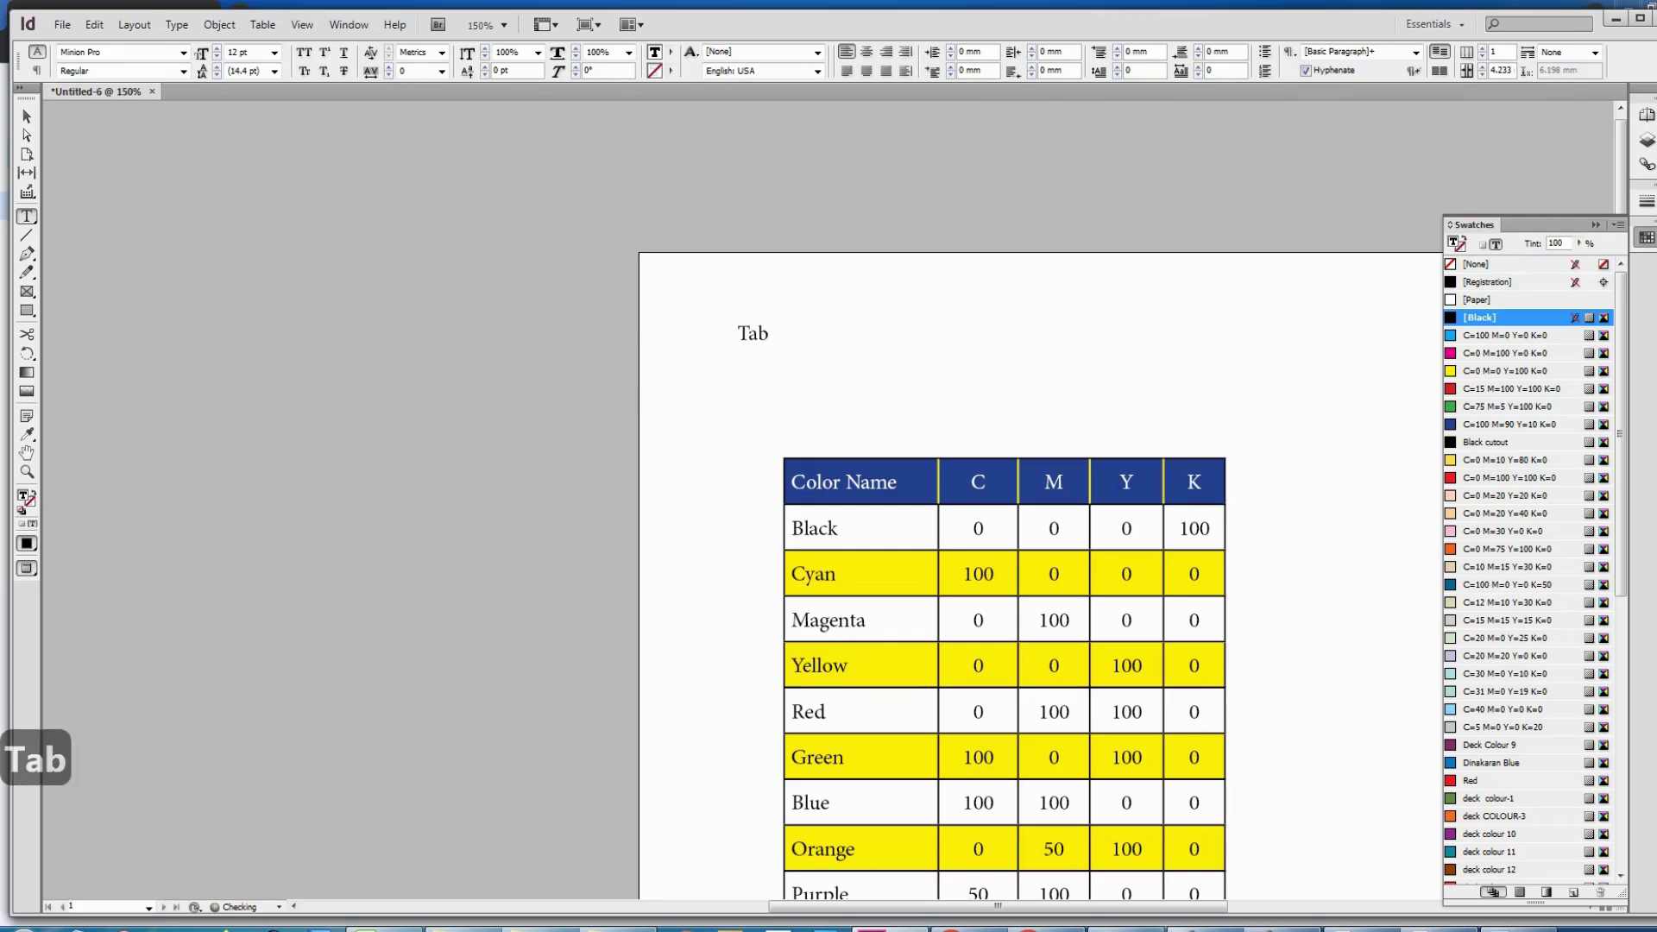
text(le header)
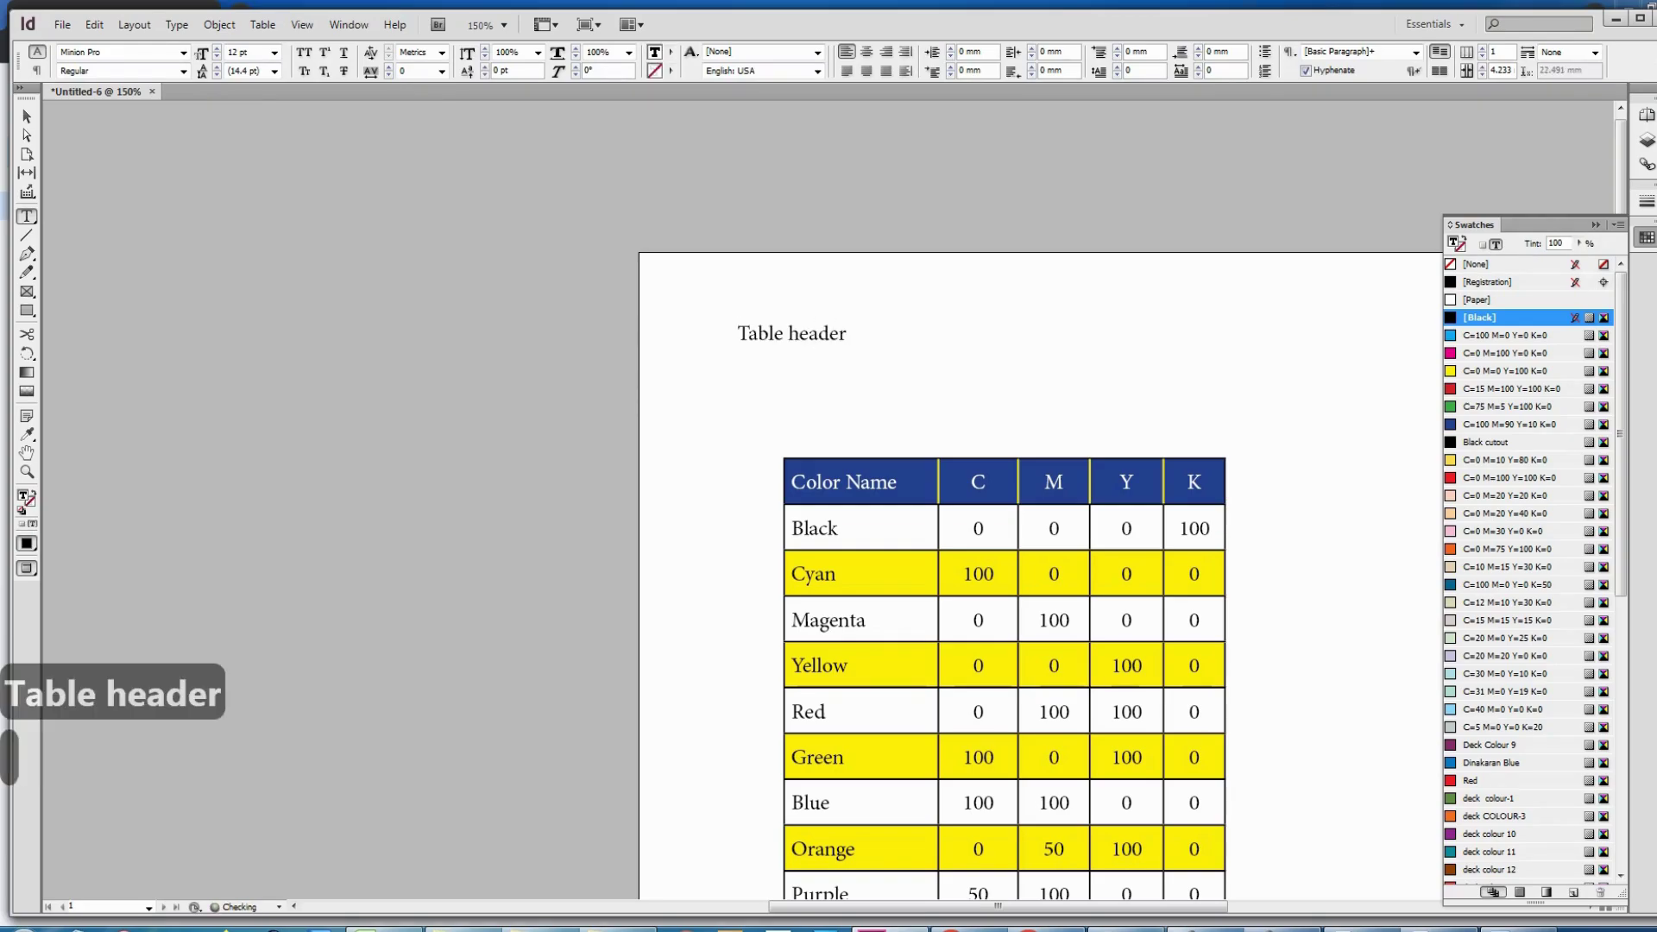
text( on)
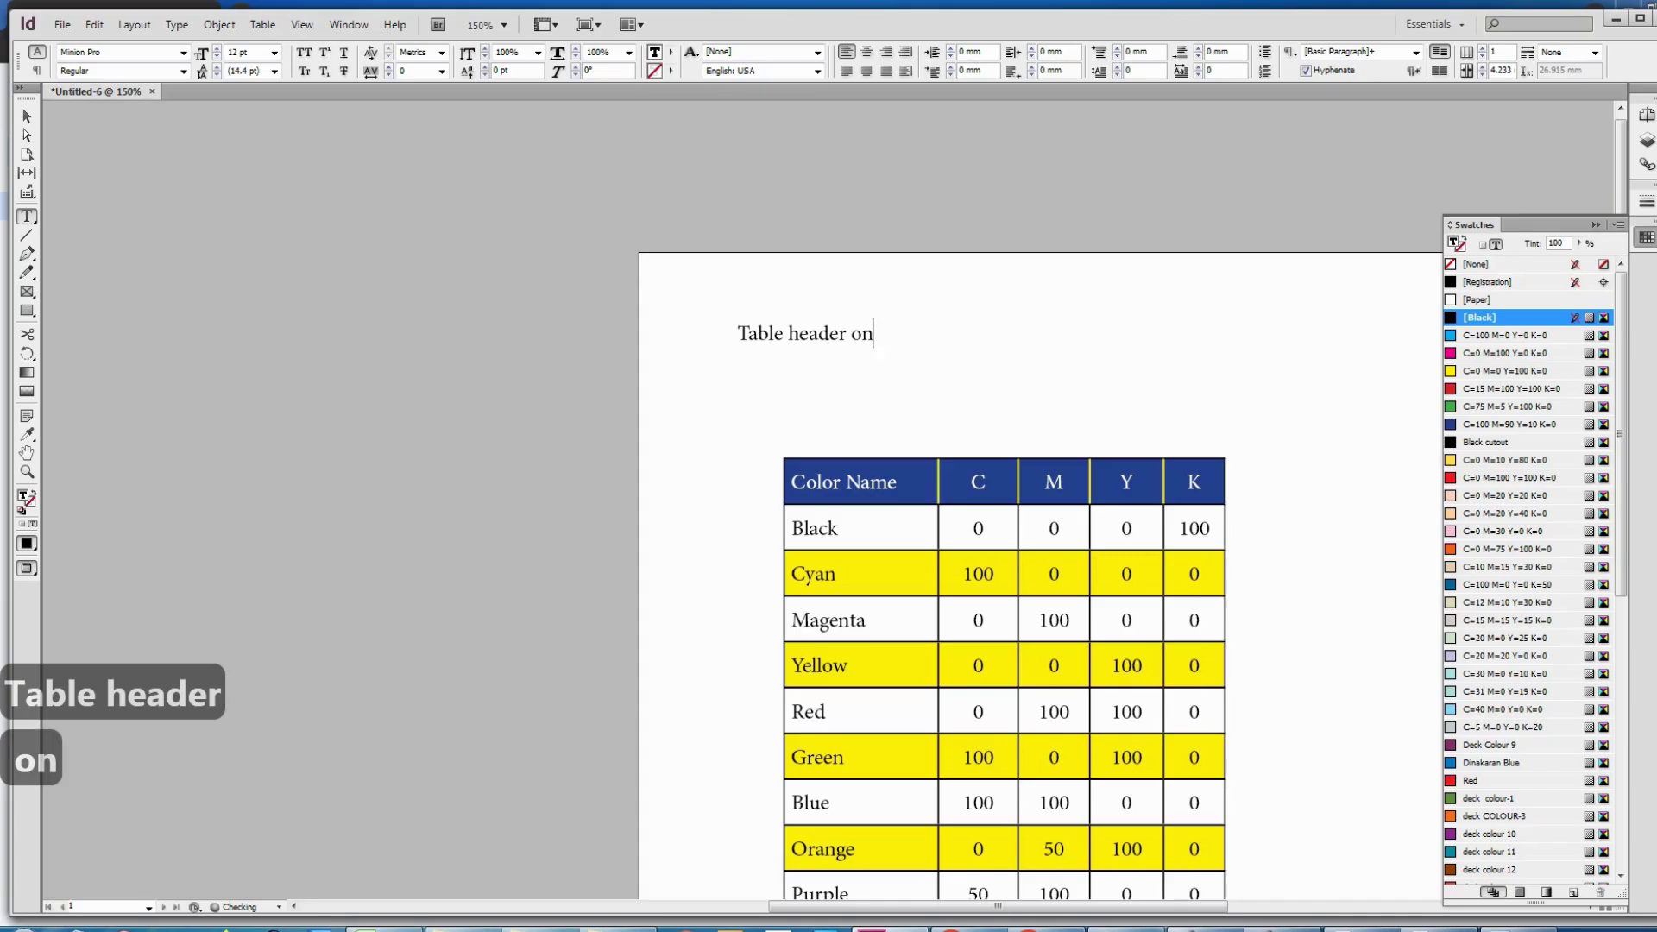
text( nex)
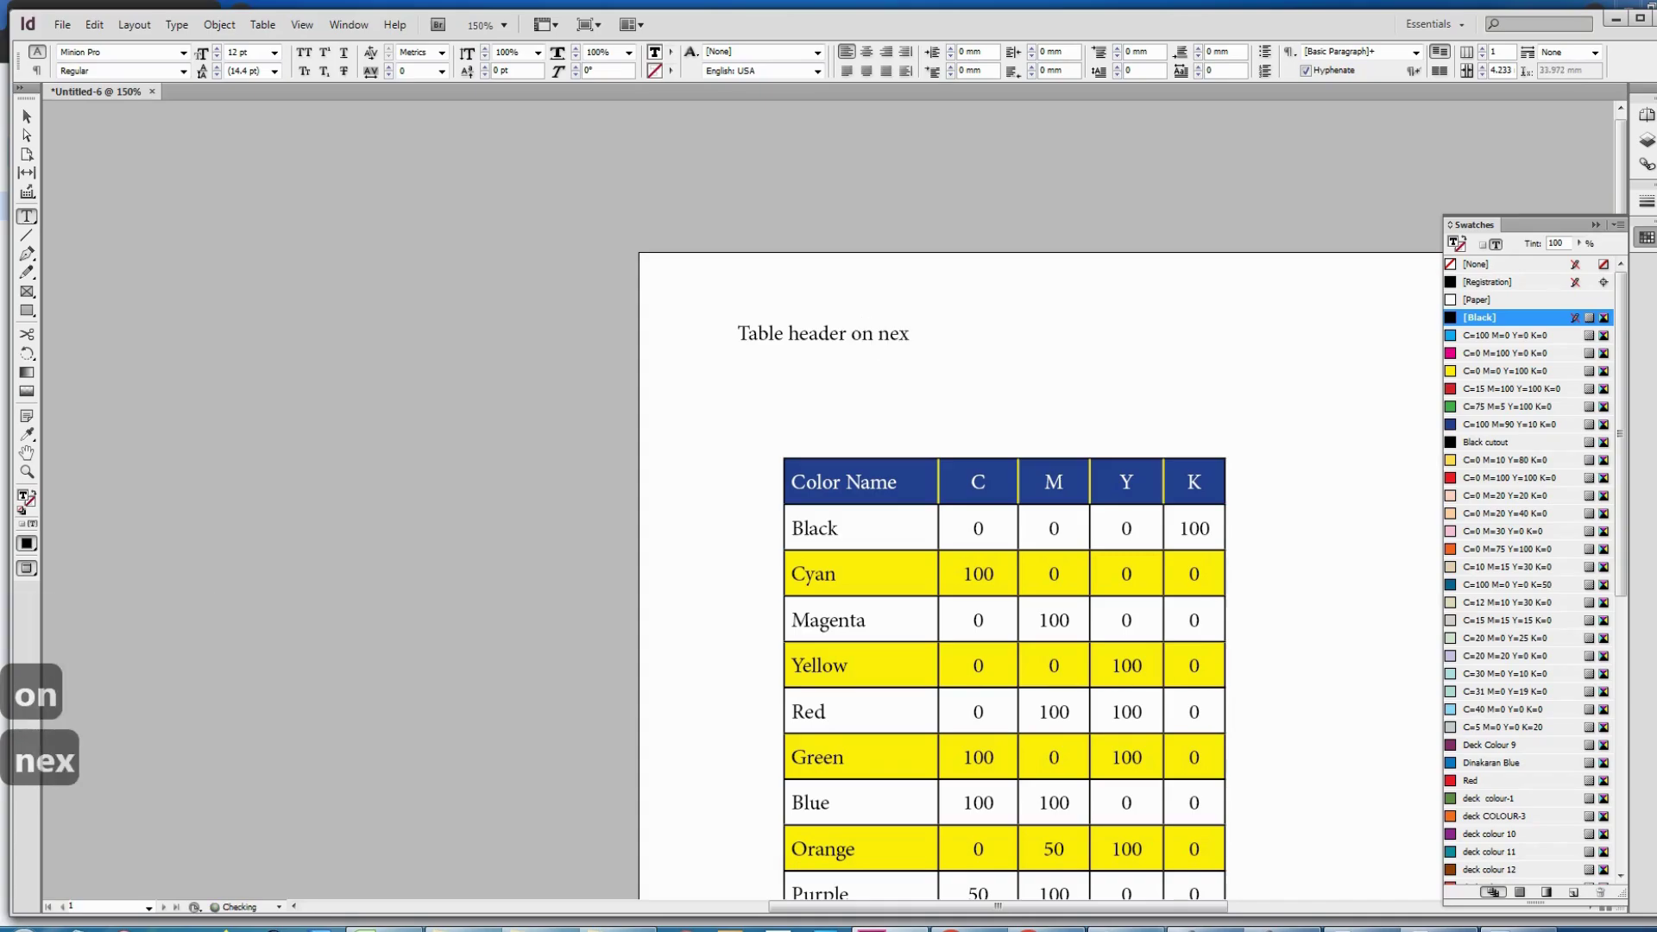
text(t)
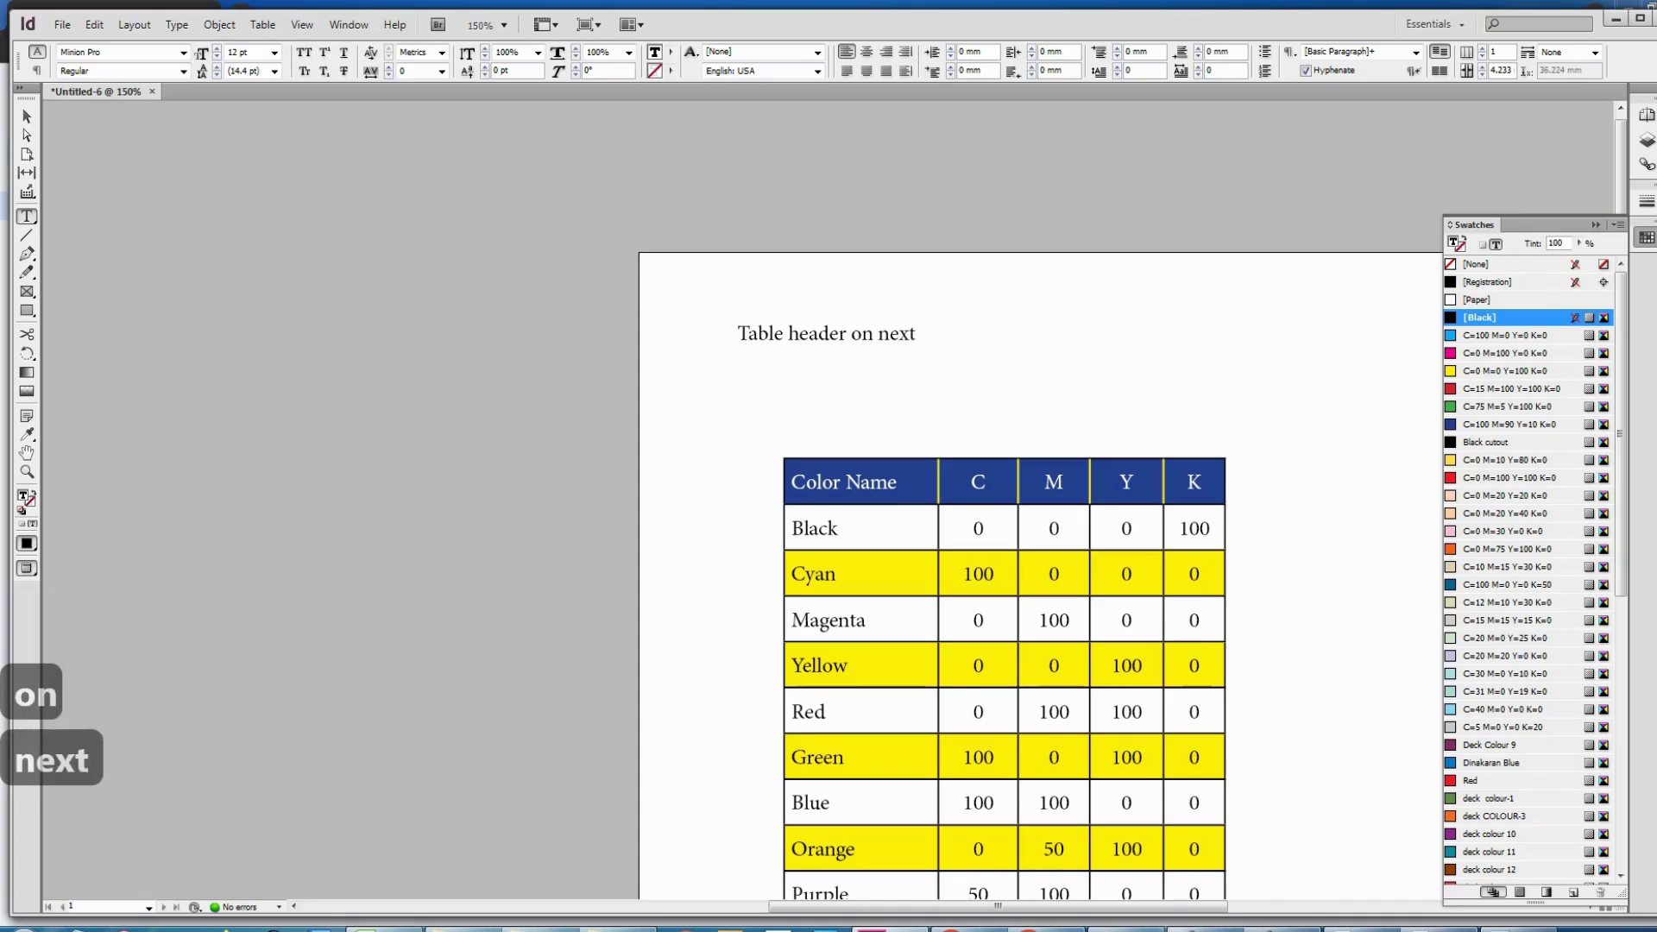
text( splic)
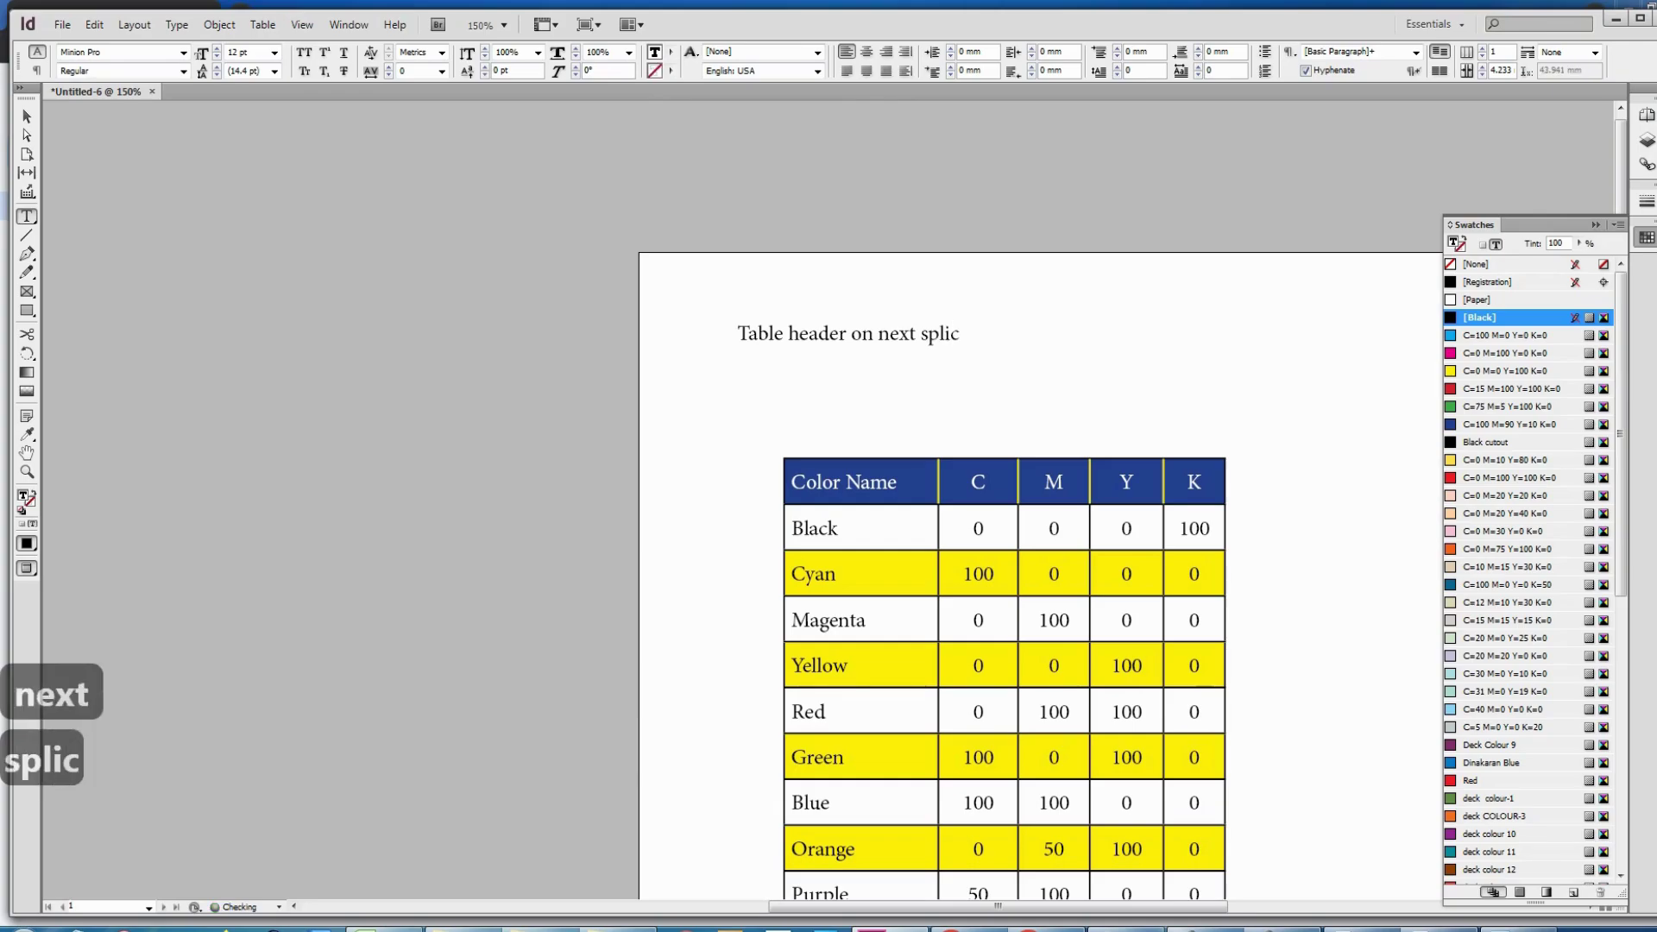
key(BackSpace)
text(t tab)
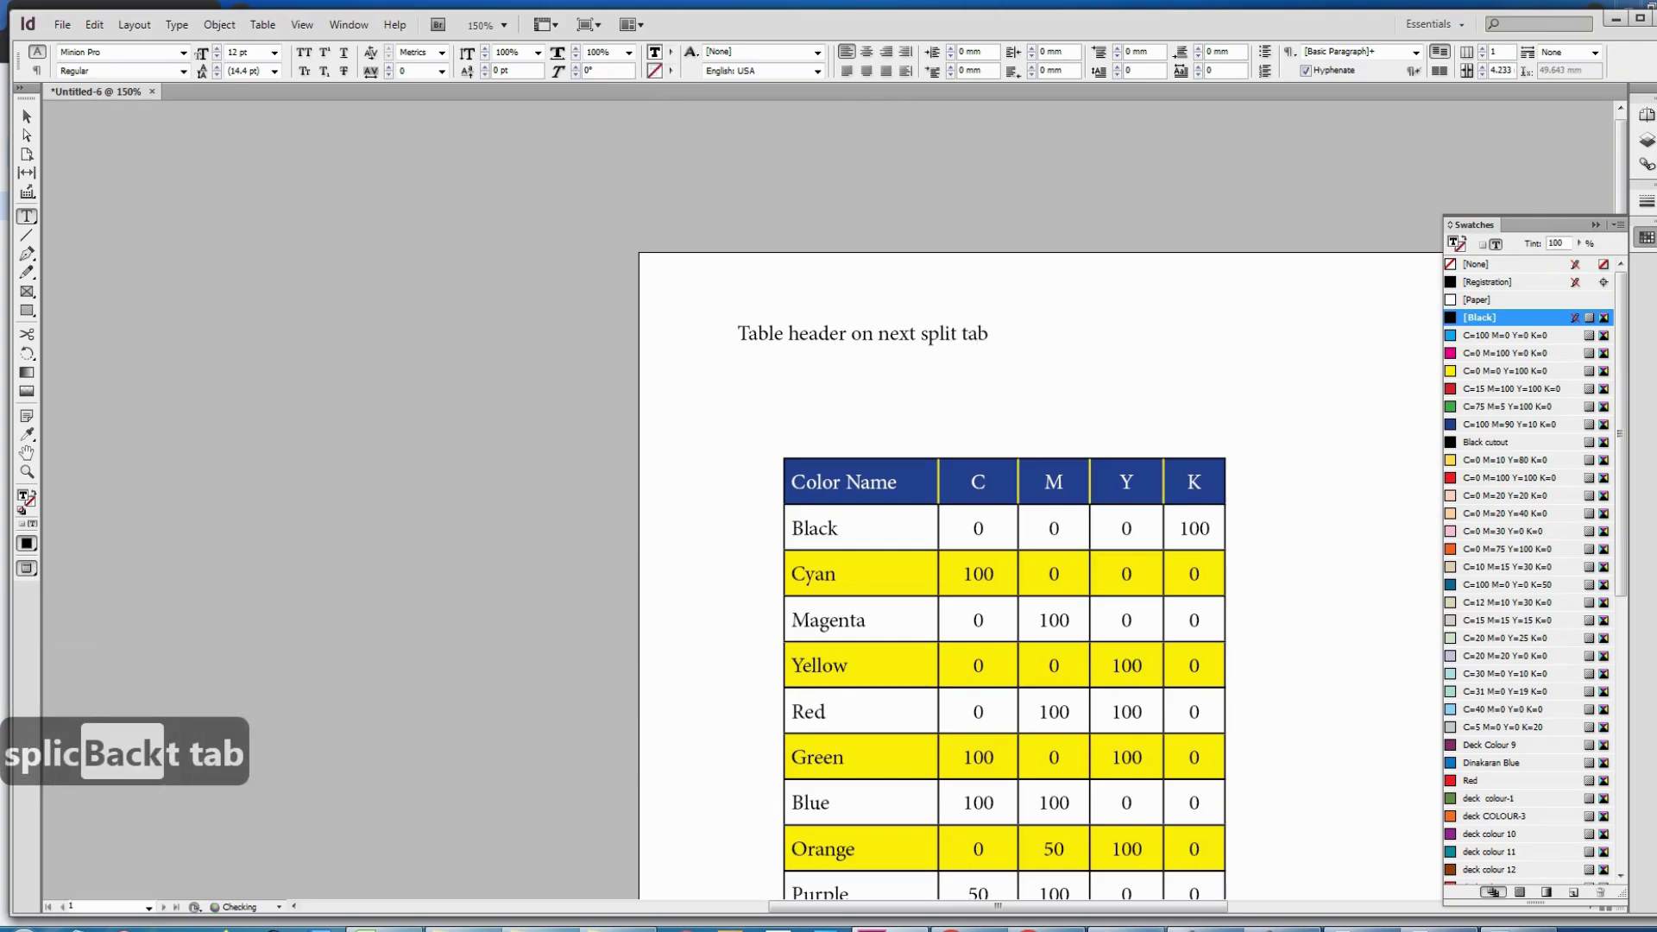
text(le)
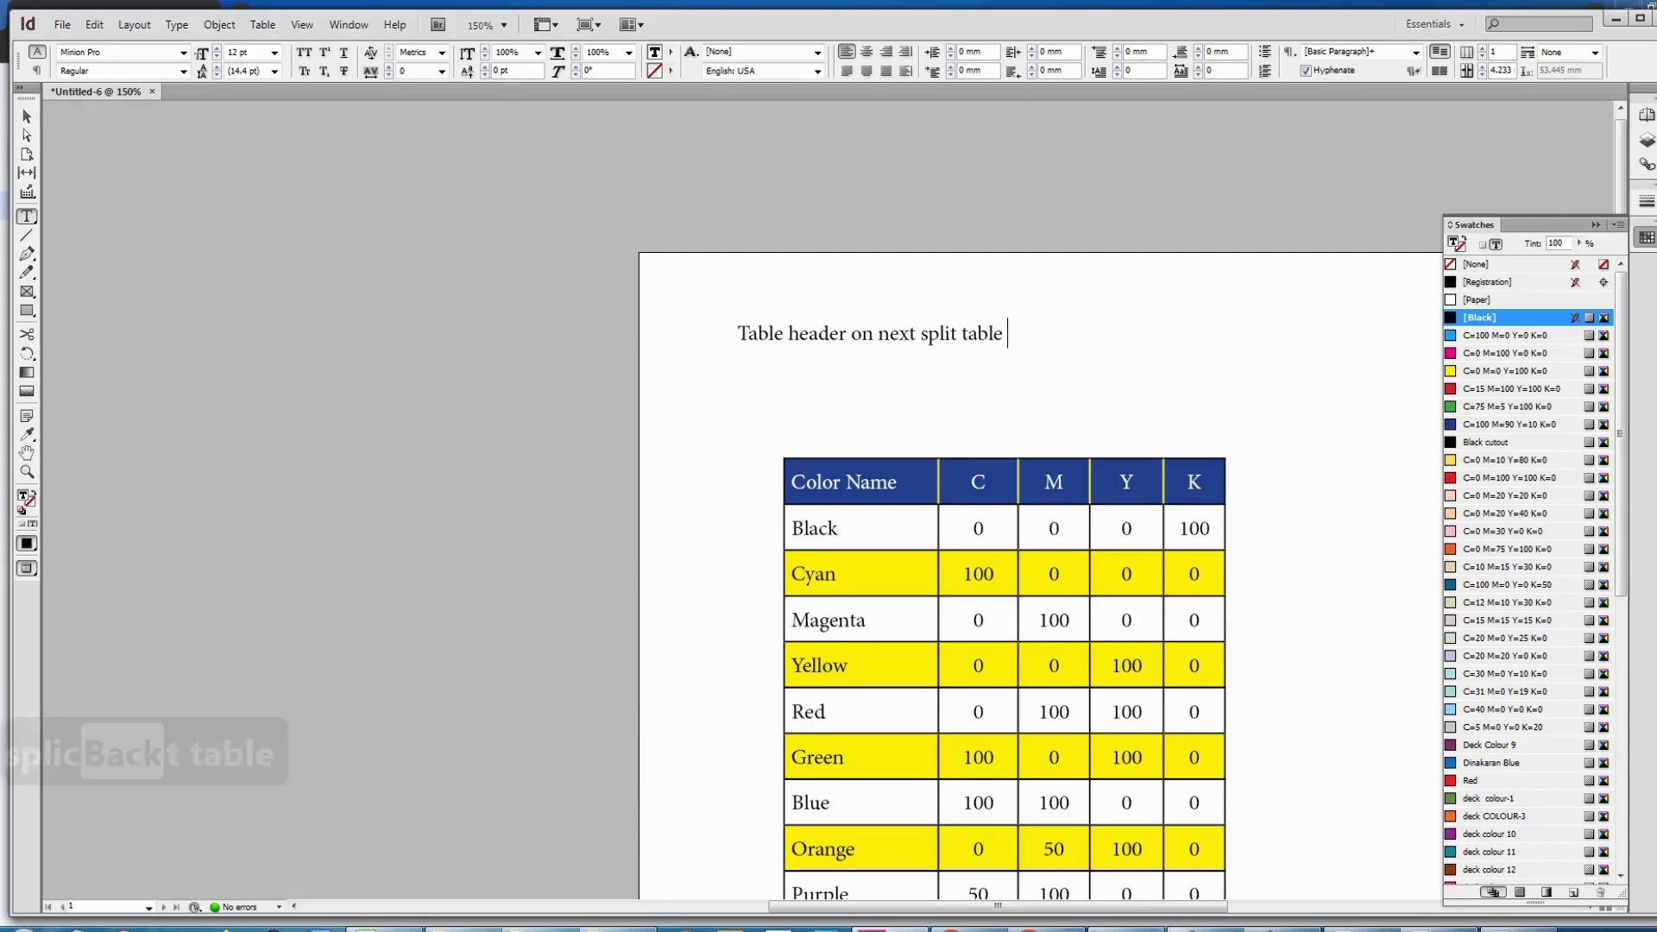
- Insert the word "column" before "split" in the note above the table
key(Left)
key(Left)
key(Left)
key(Left)
key(Left)
key(Left)
key(Left)
key(Left)
key(Left)
key(Left)
key(Left)
key(Left)
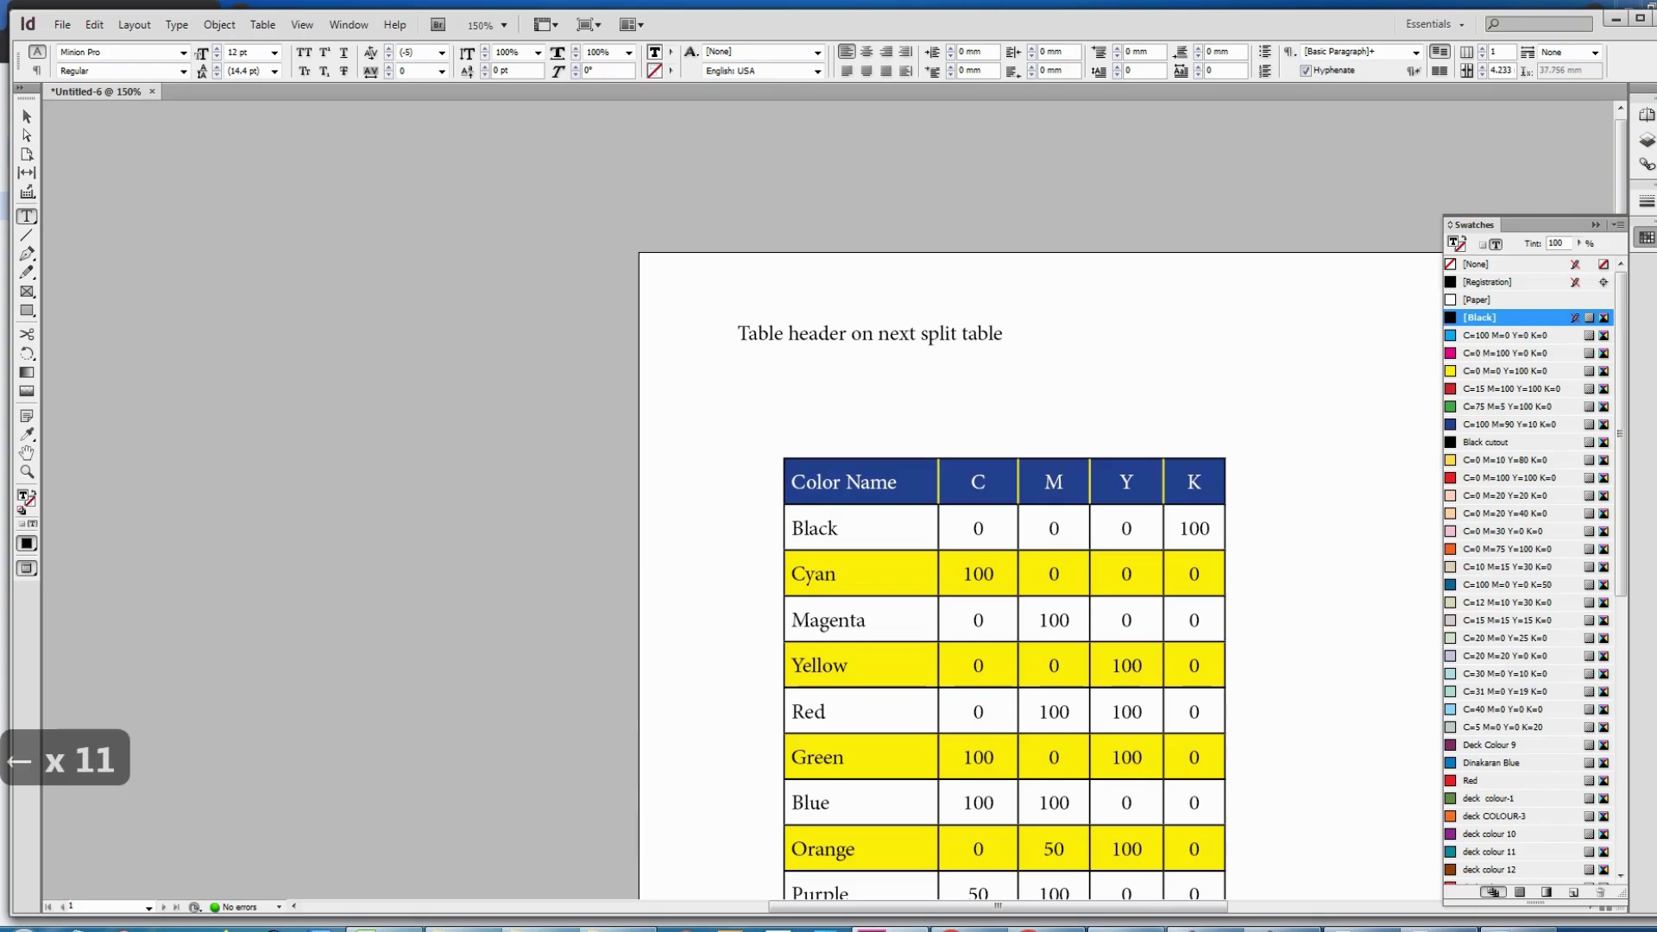
text(colu)
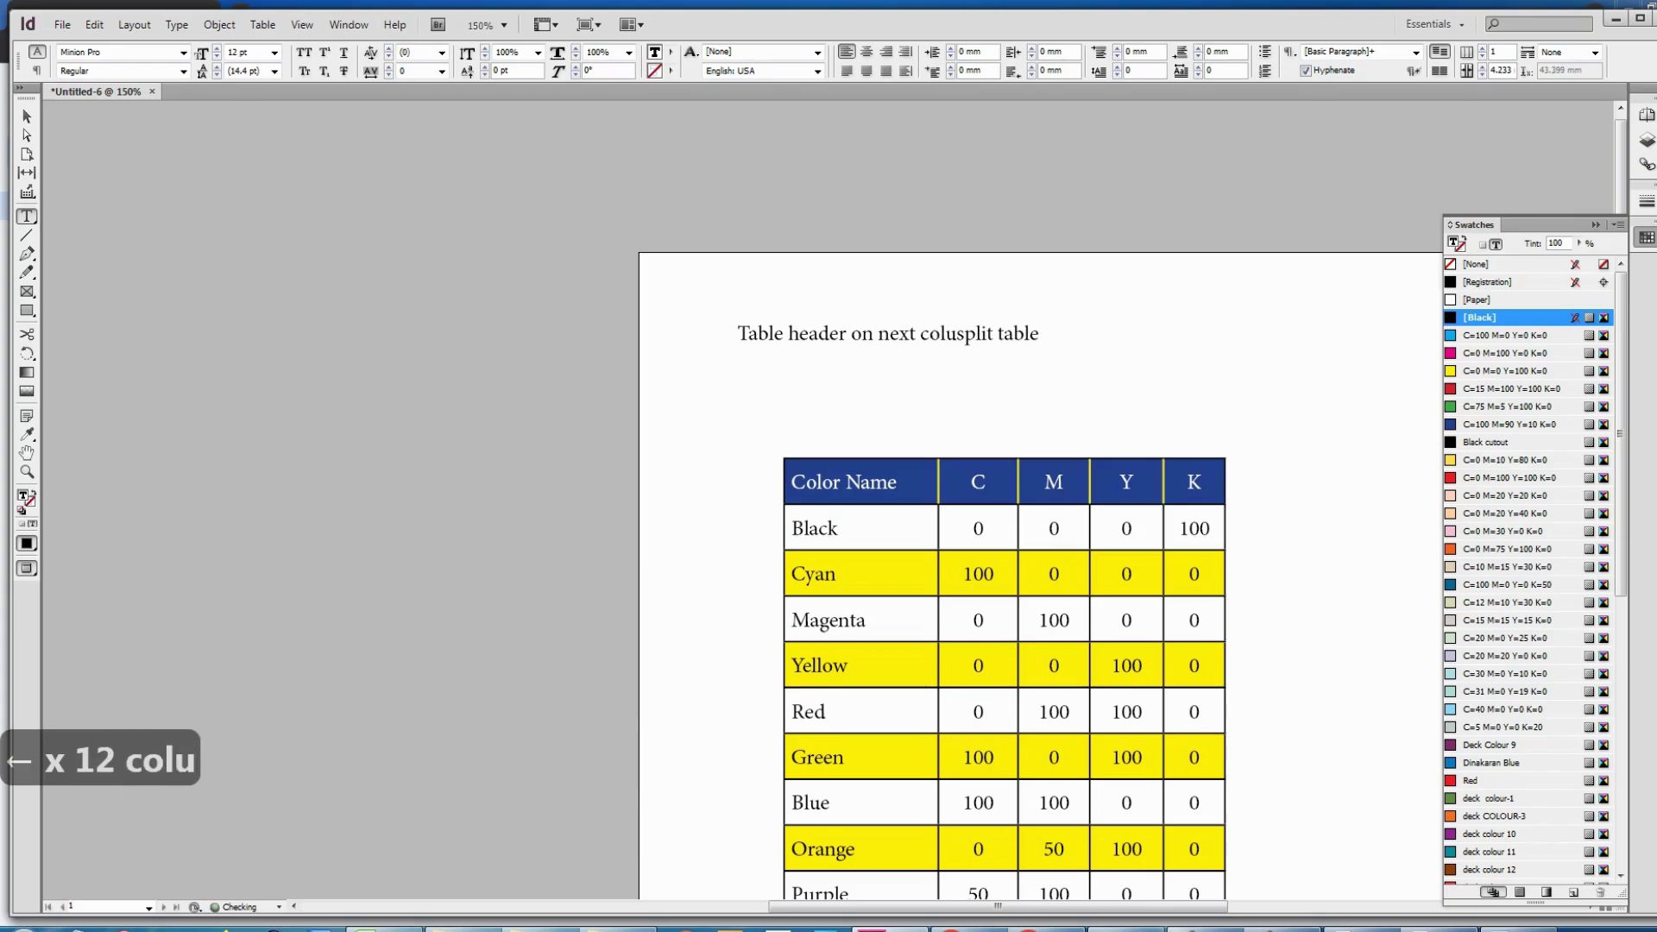
text(n)
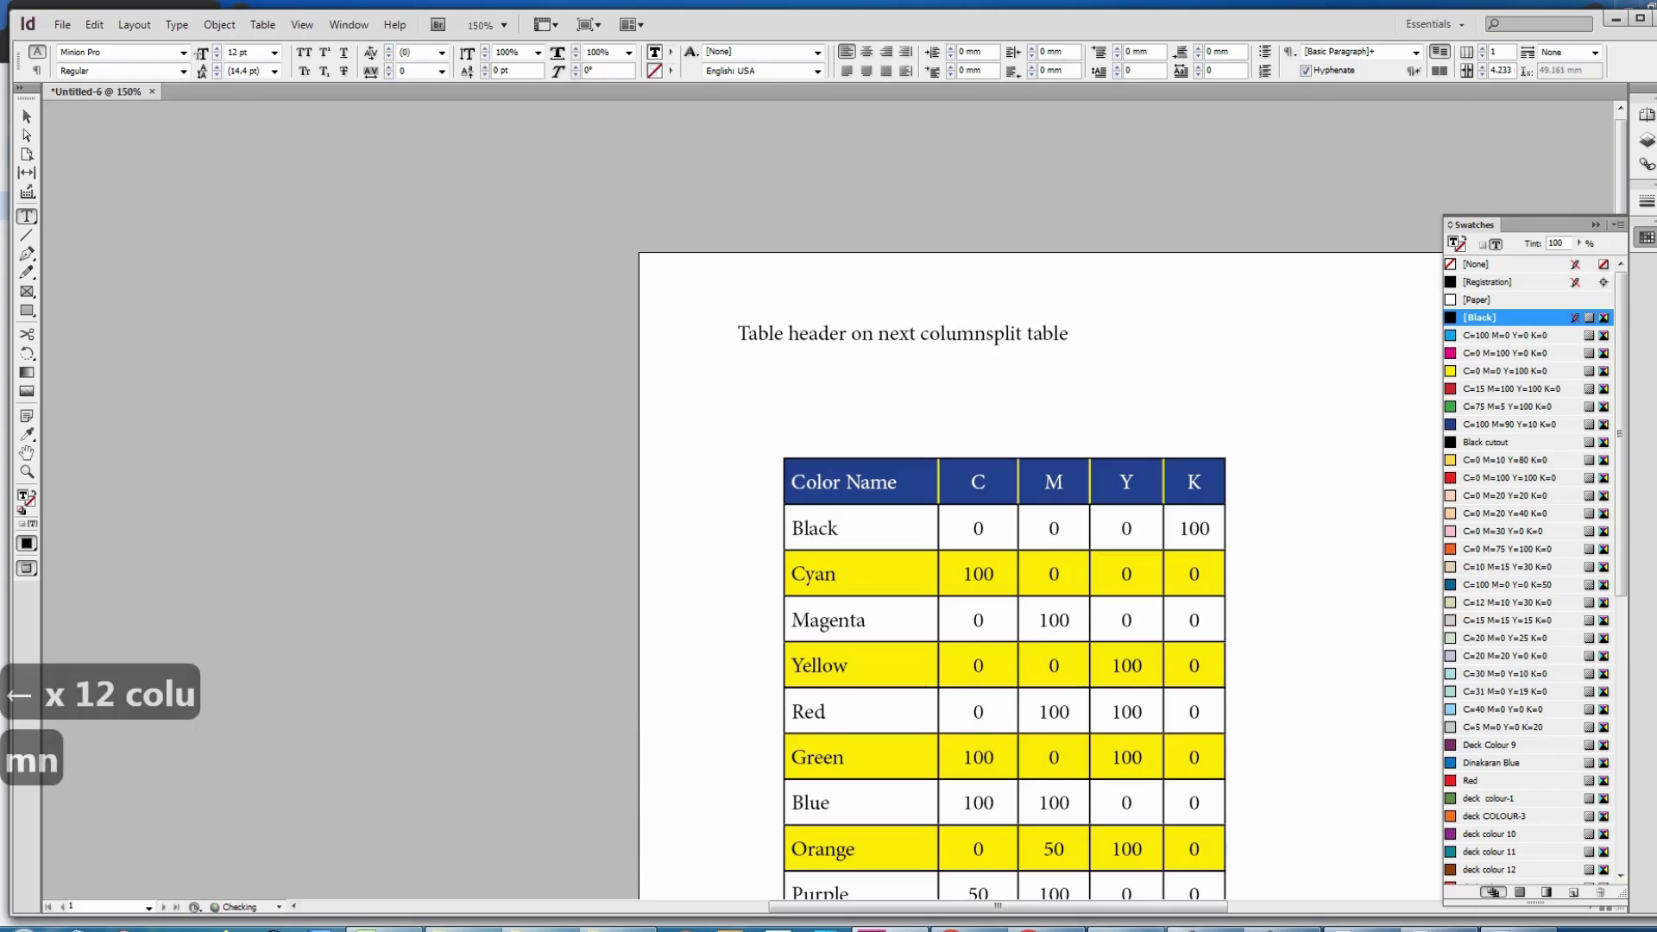
- Try appending "without change" to the end of the note, and delete those words
key(End)
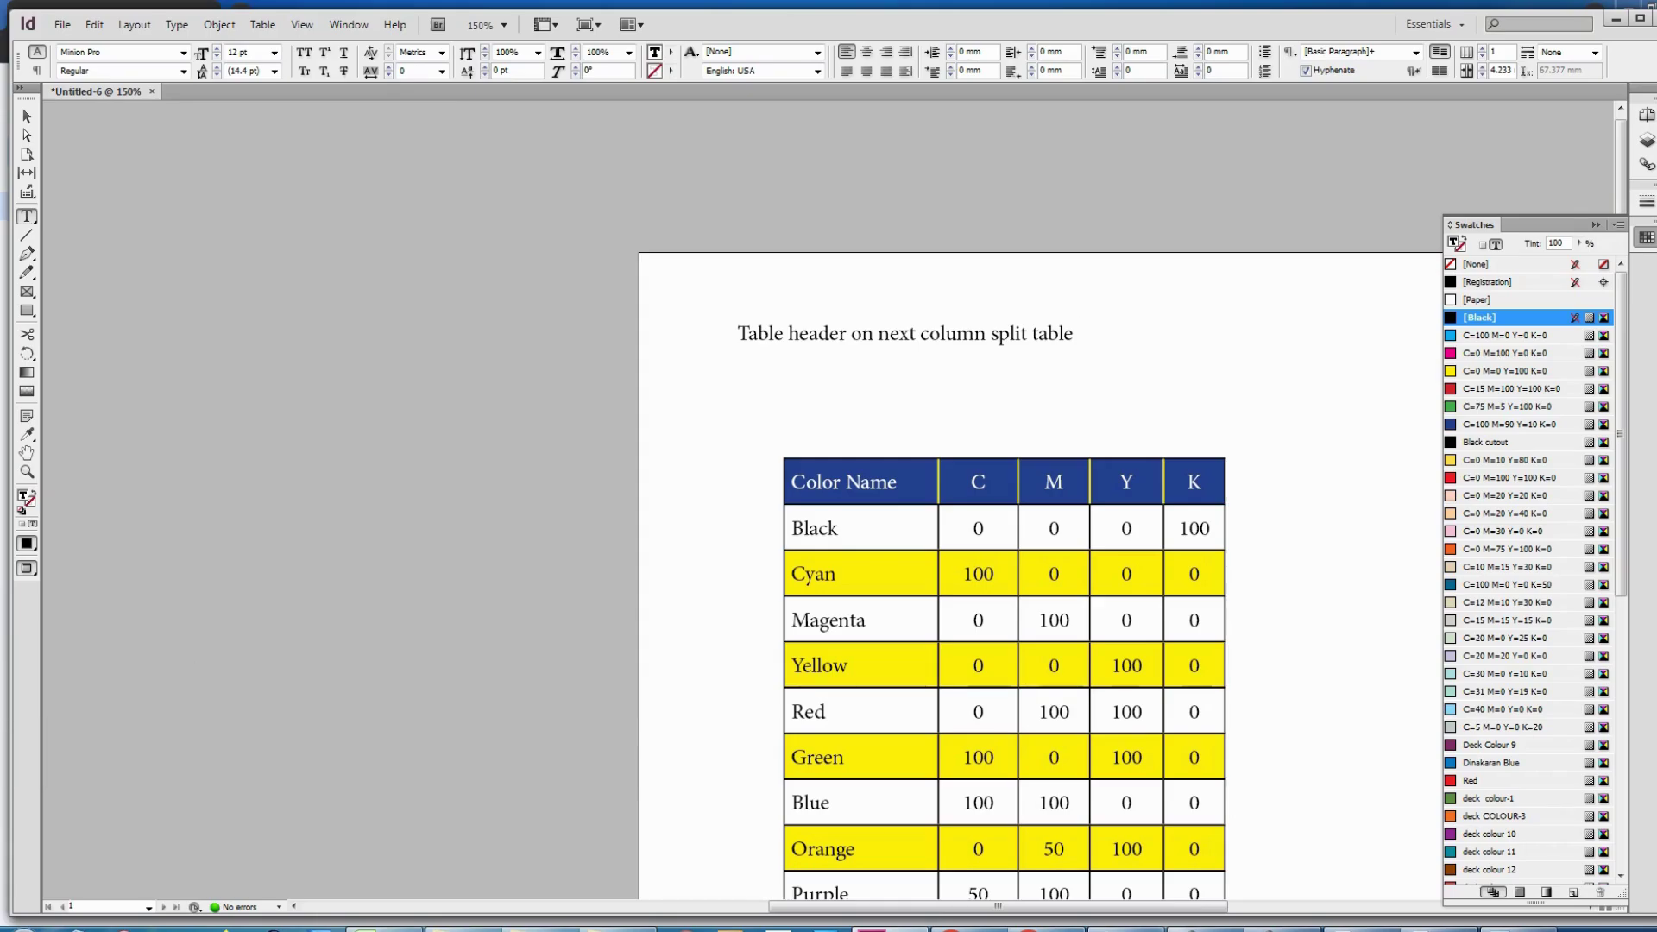
text(w)
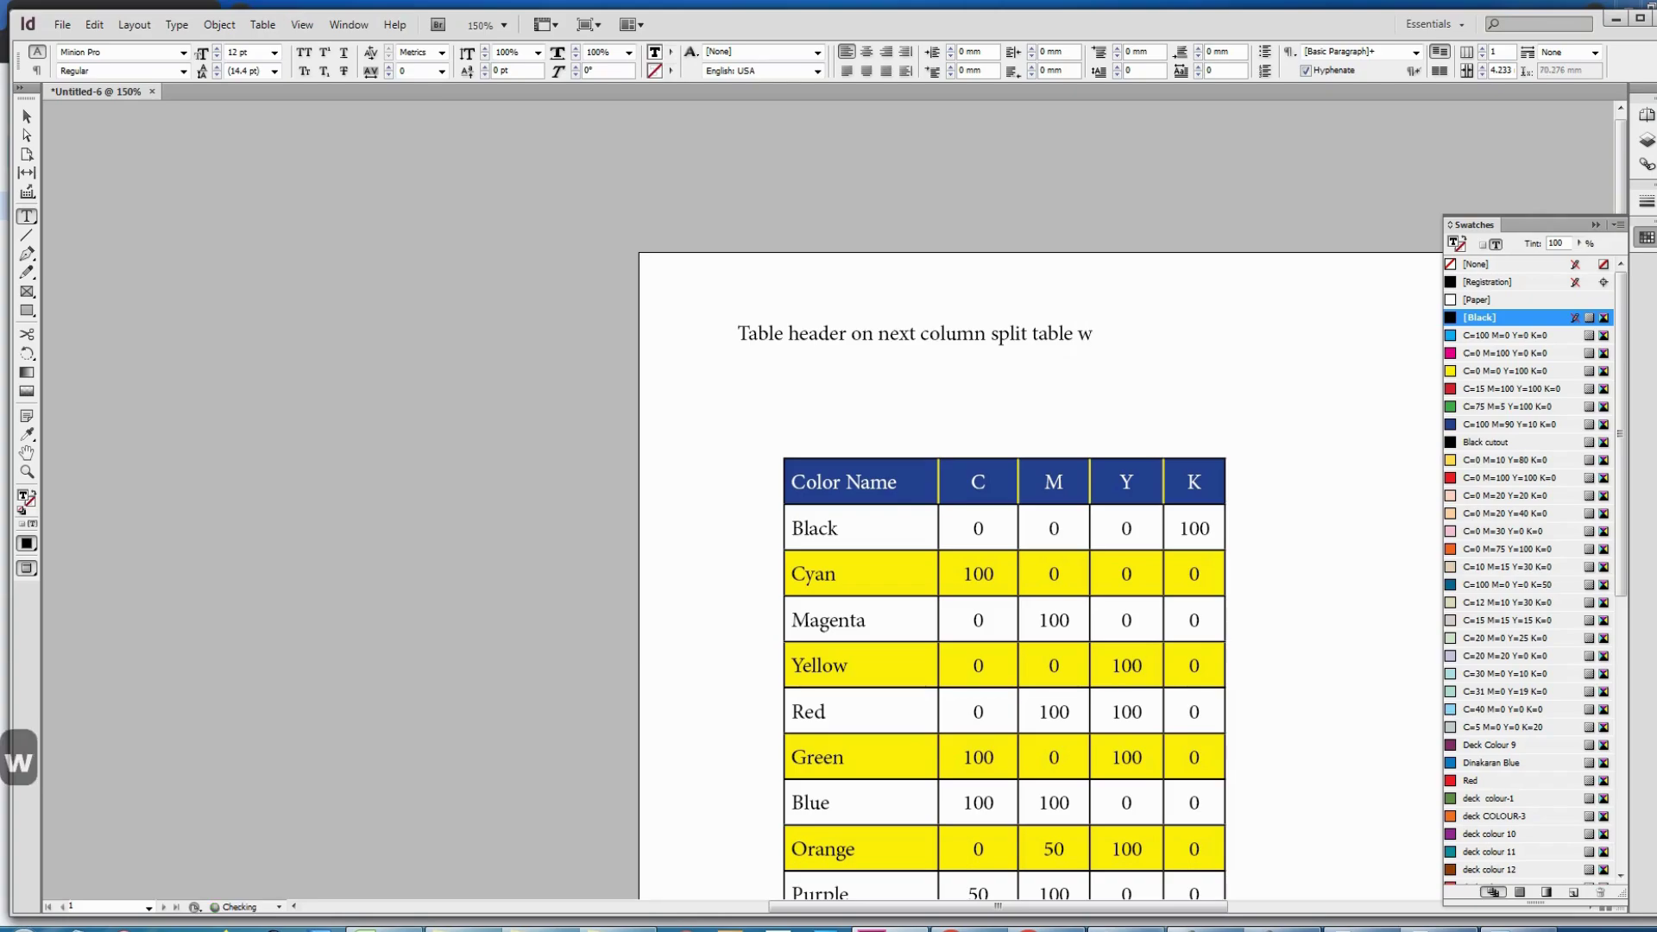
text(ithout change)
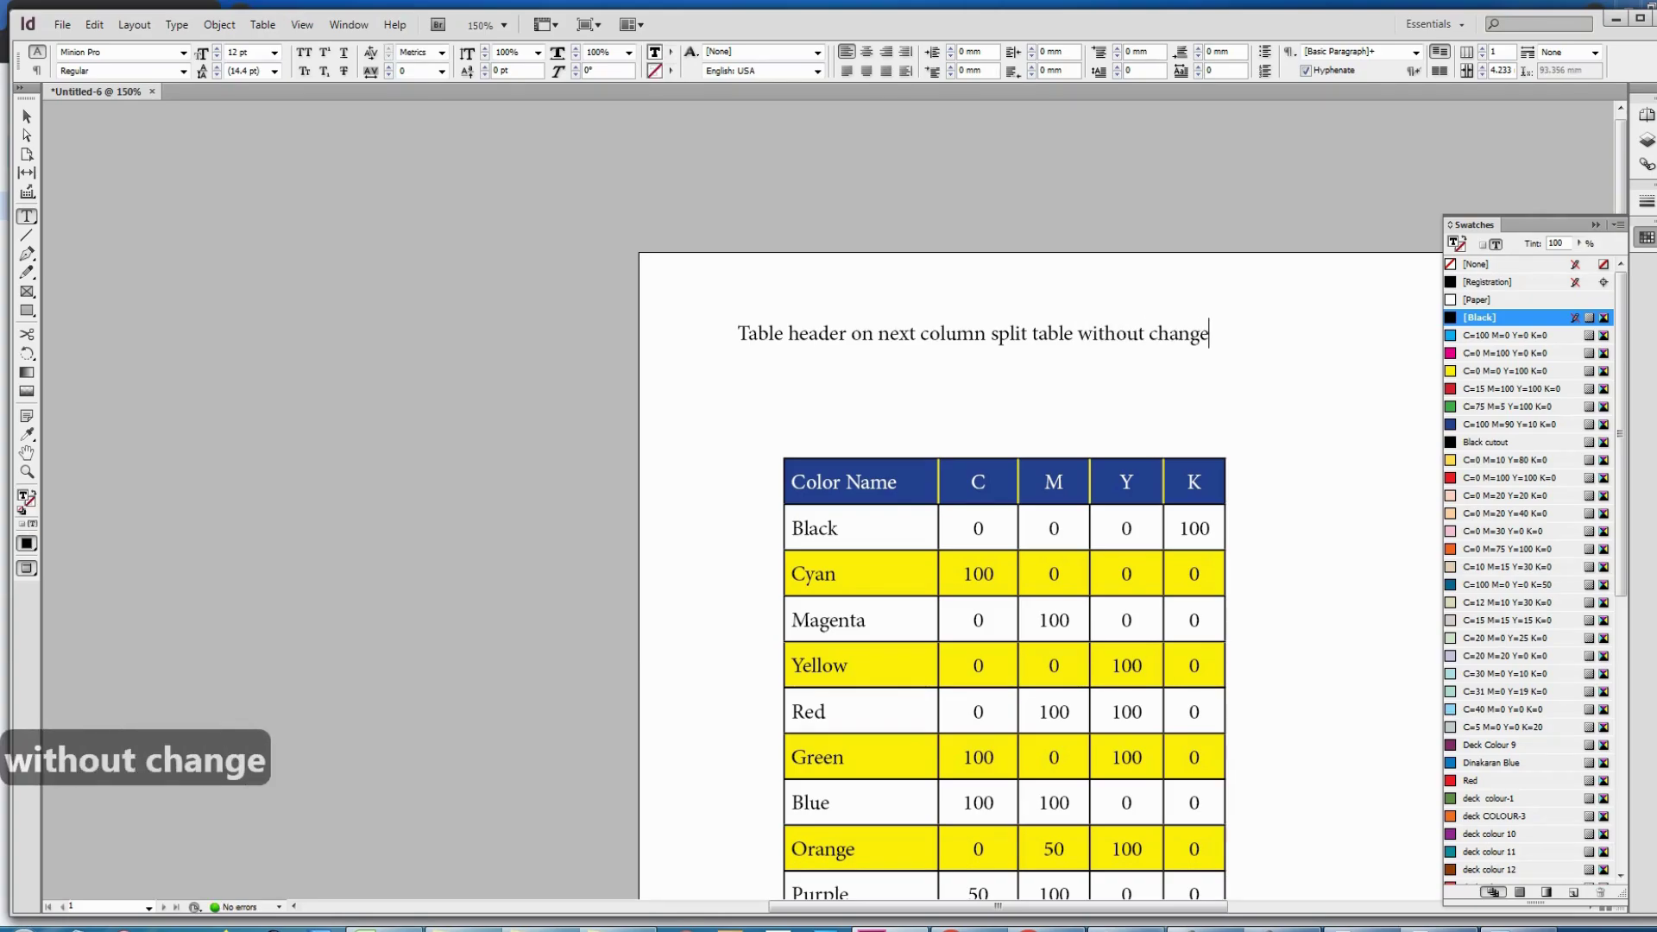
double_click(1094, 331)
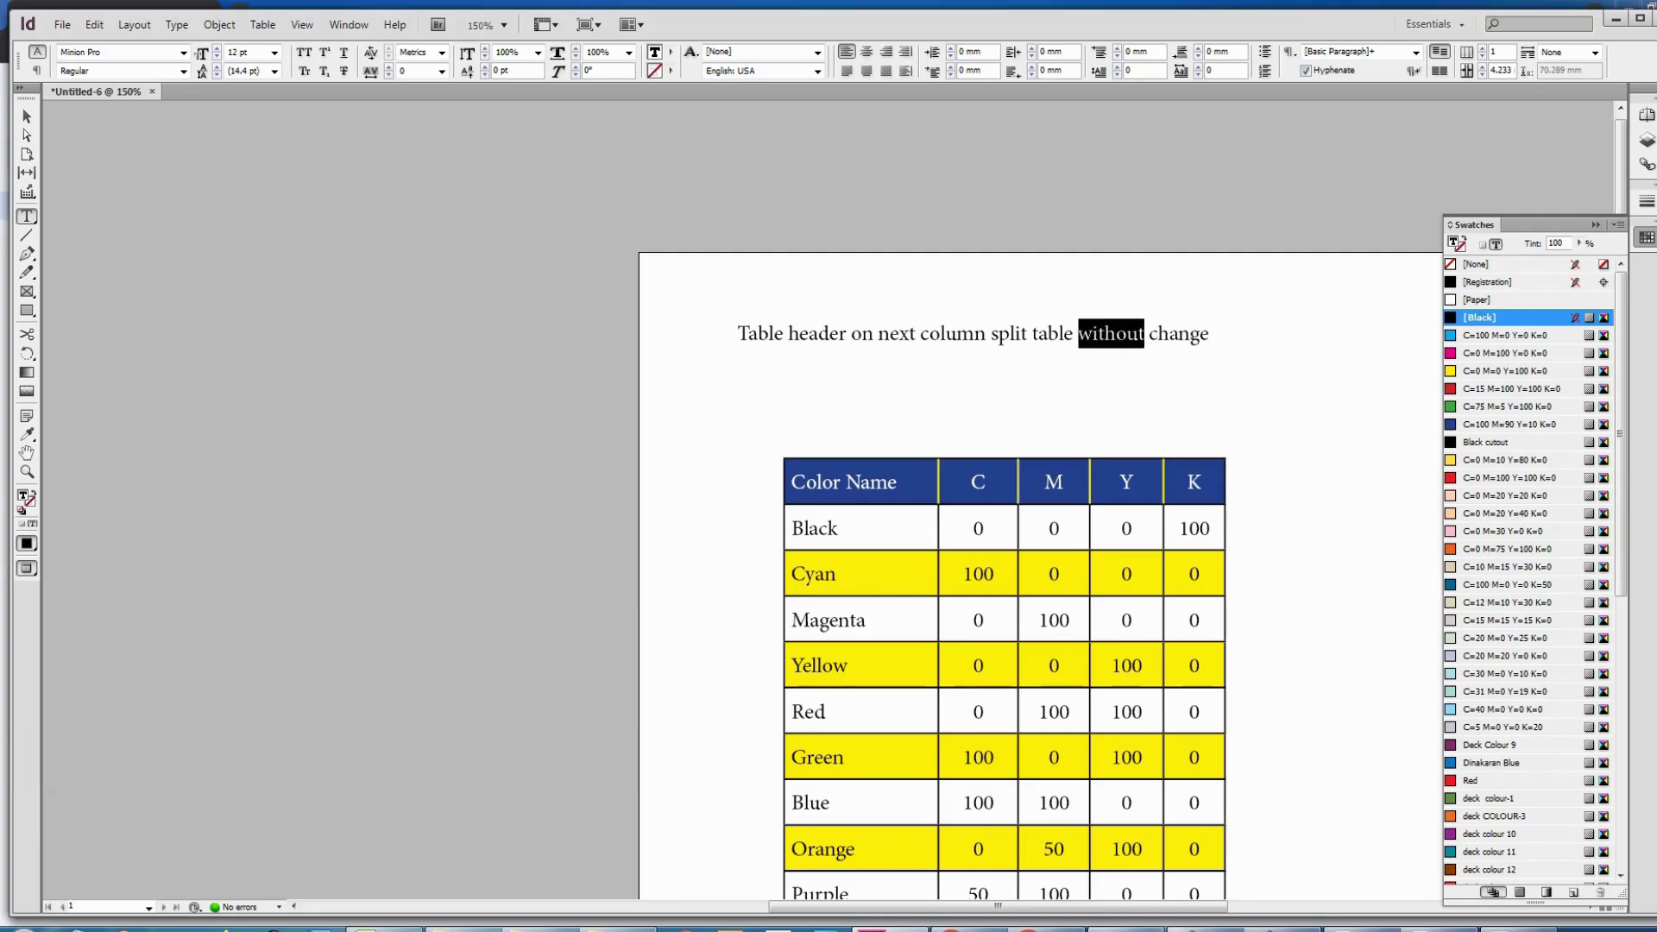
key(shift+End)
key(Delete)
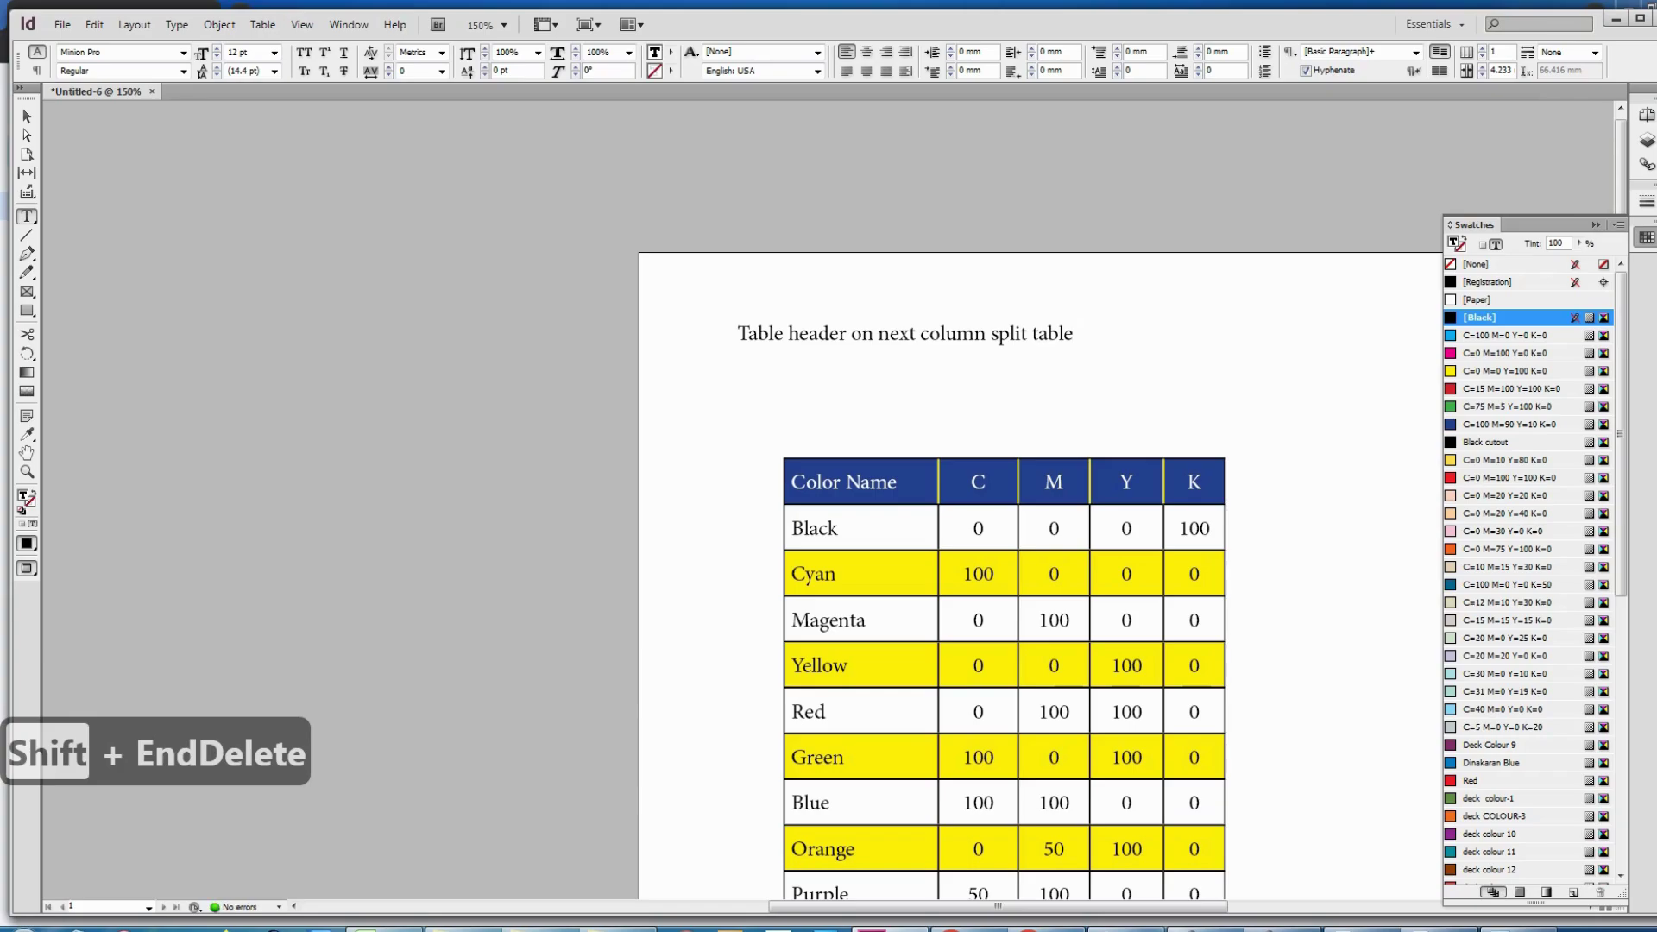
- Delete the whole note frame above the table
triple_click(861, 333)
key(Escape)
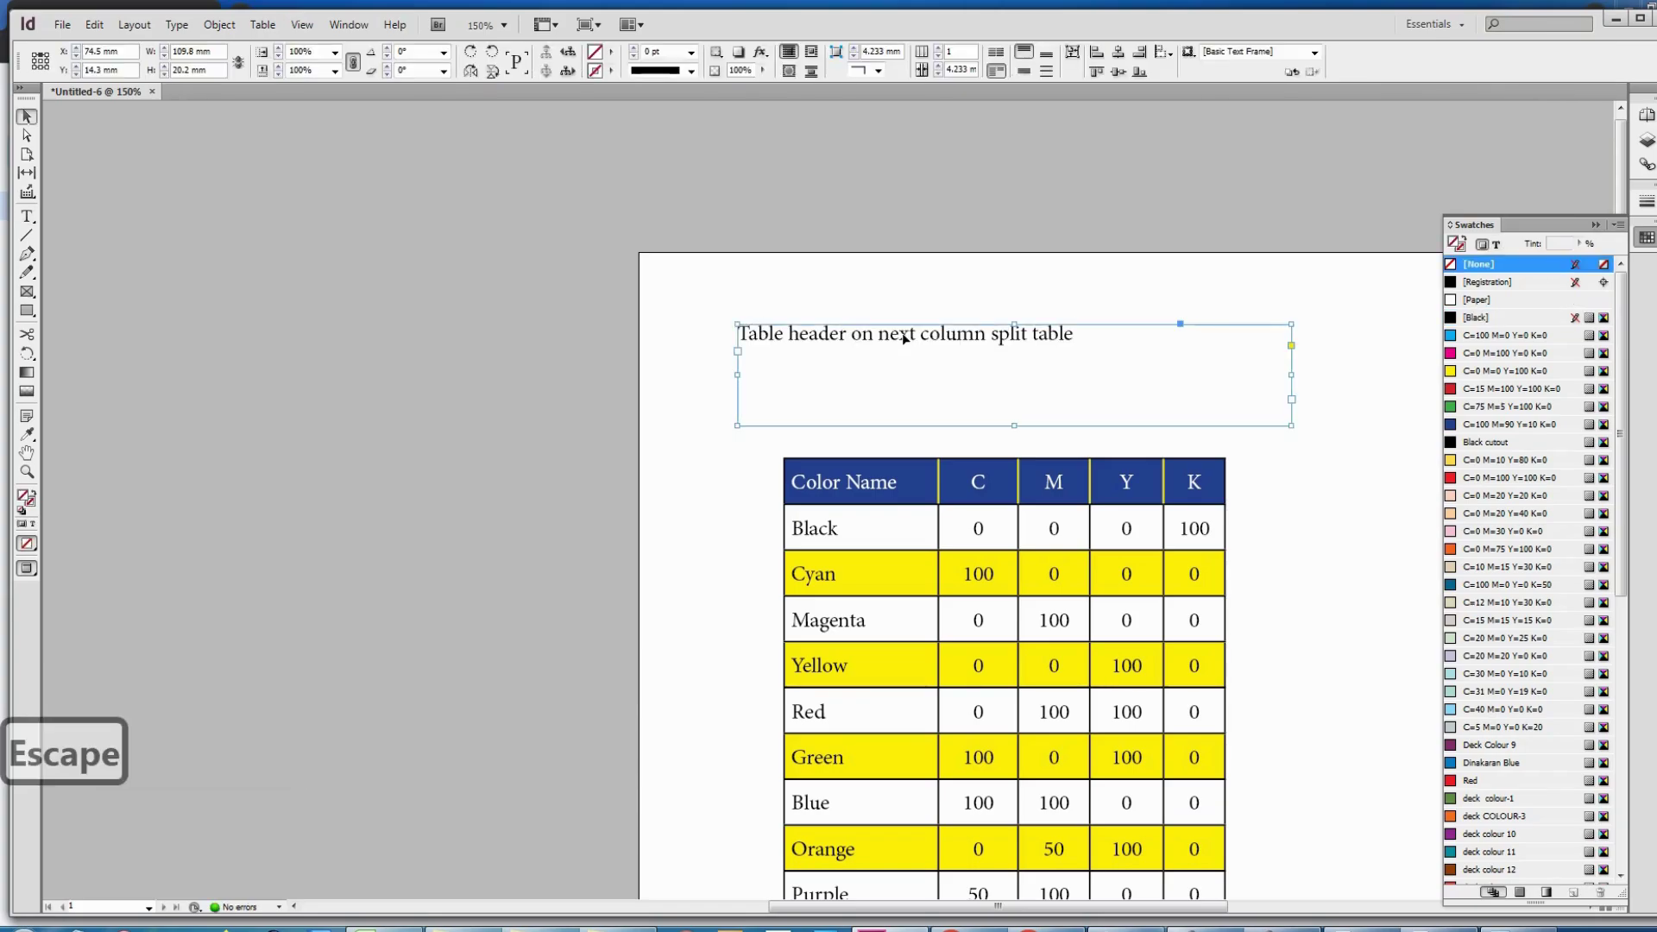
key(Delete)
key(Delete)
key(Delete)
key(Delete)
key(Delete)
key(Delete)
key(Delete)
key(Delete)
key(Delete)
key(Delete)
key(Delete)
key(Delete)
key(Delete)
key(Delete)
key(Delete)
key(Delete)
key(Delete)
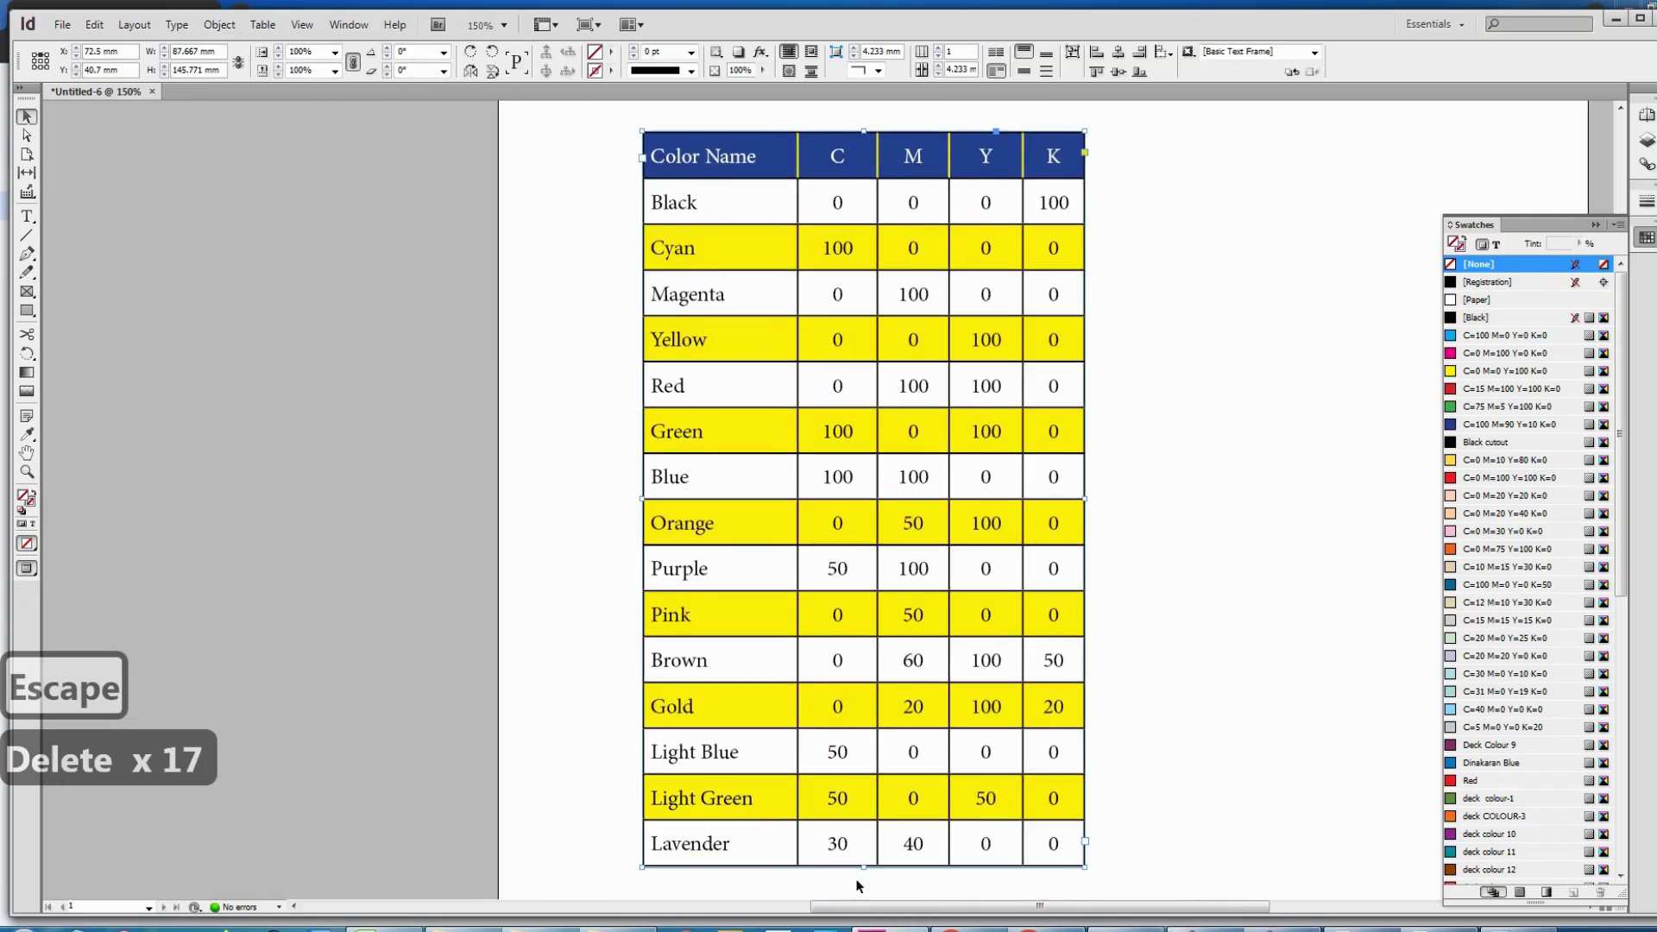
- Shorten the table frame to about 74 mm high and thread the overset rows into a new frame about 62 mm wide beside it
drag(865, 870, 836, 507)
click(1084, 477)
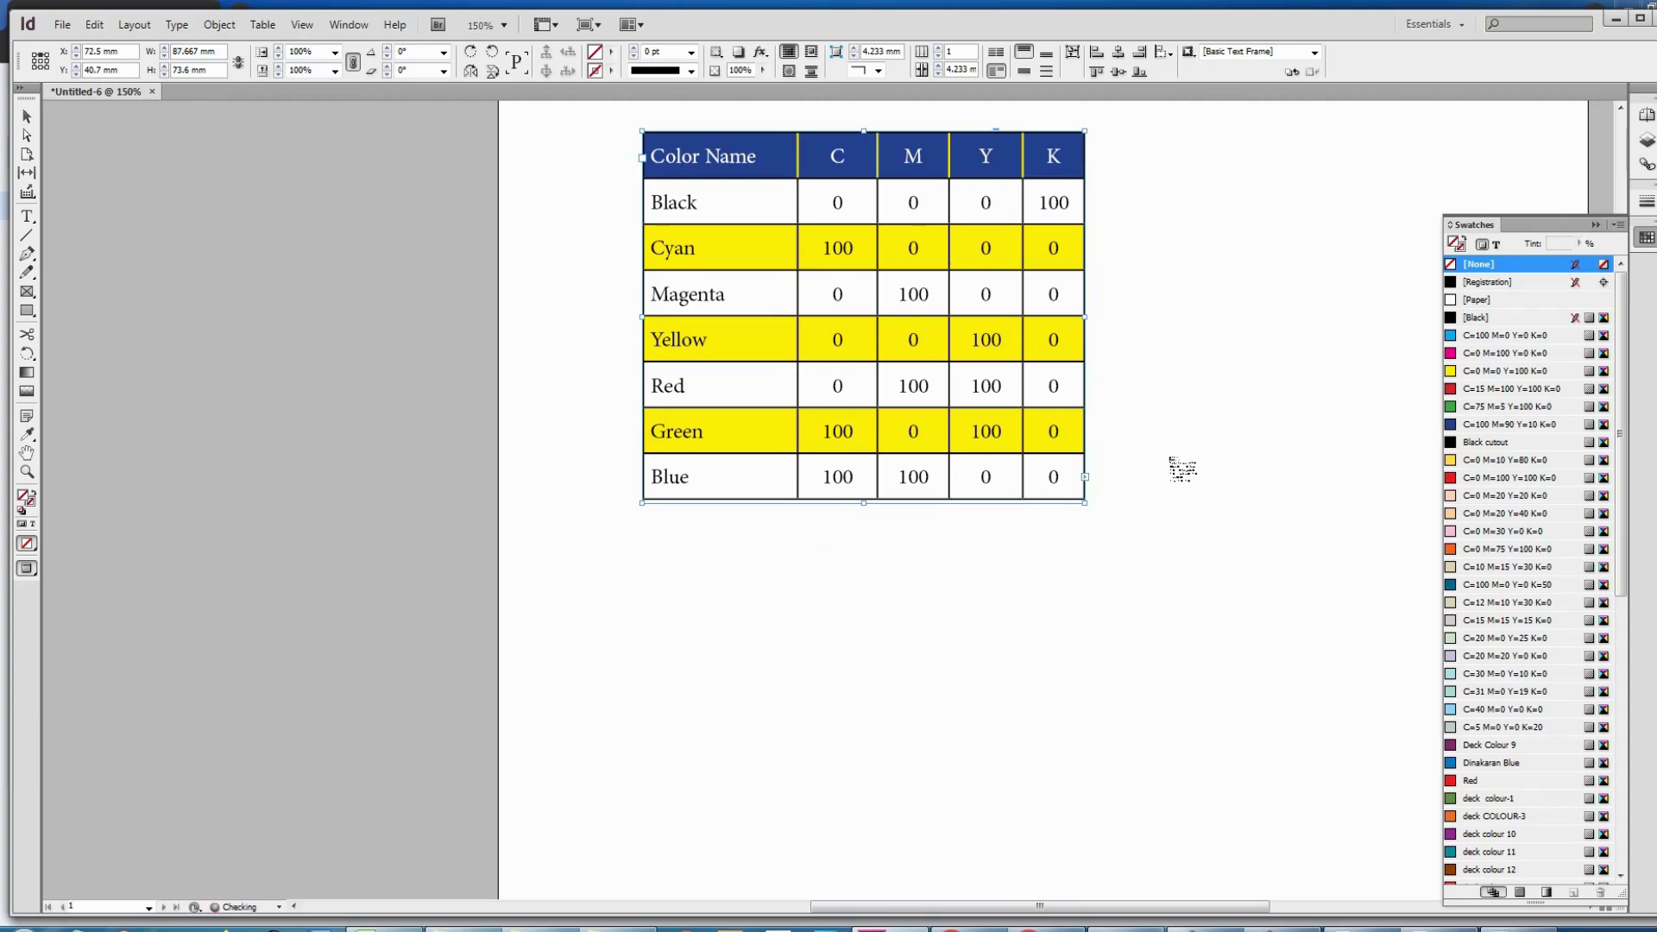
scroll(1168, 466, up, 3)
drag(1100, 398, 1416, 801)
- Delete the narrow threaded frame beside the table and select the original table frame
key(Delete)
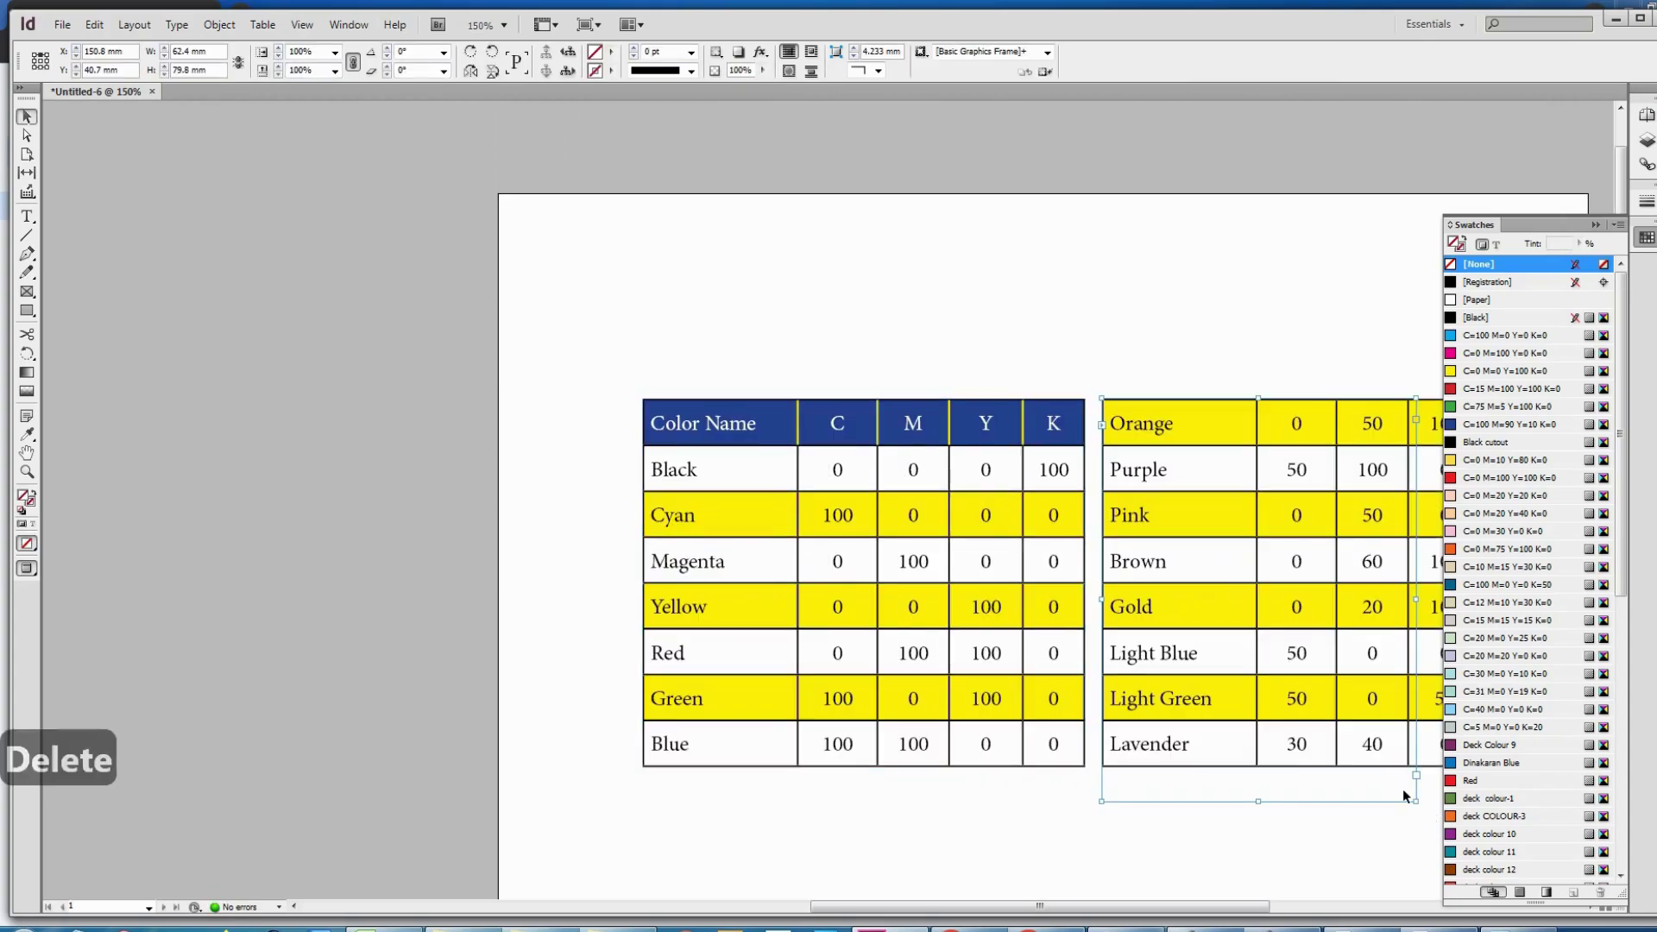
click(1001, 734)
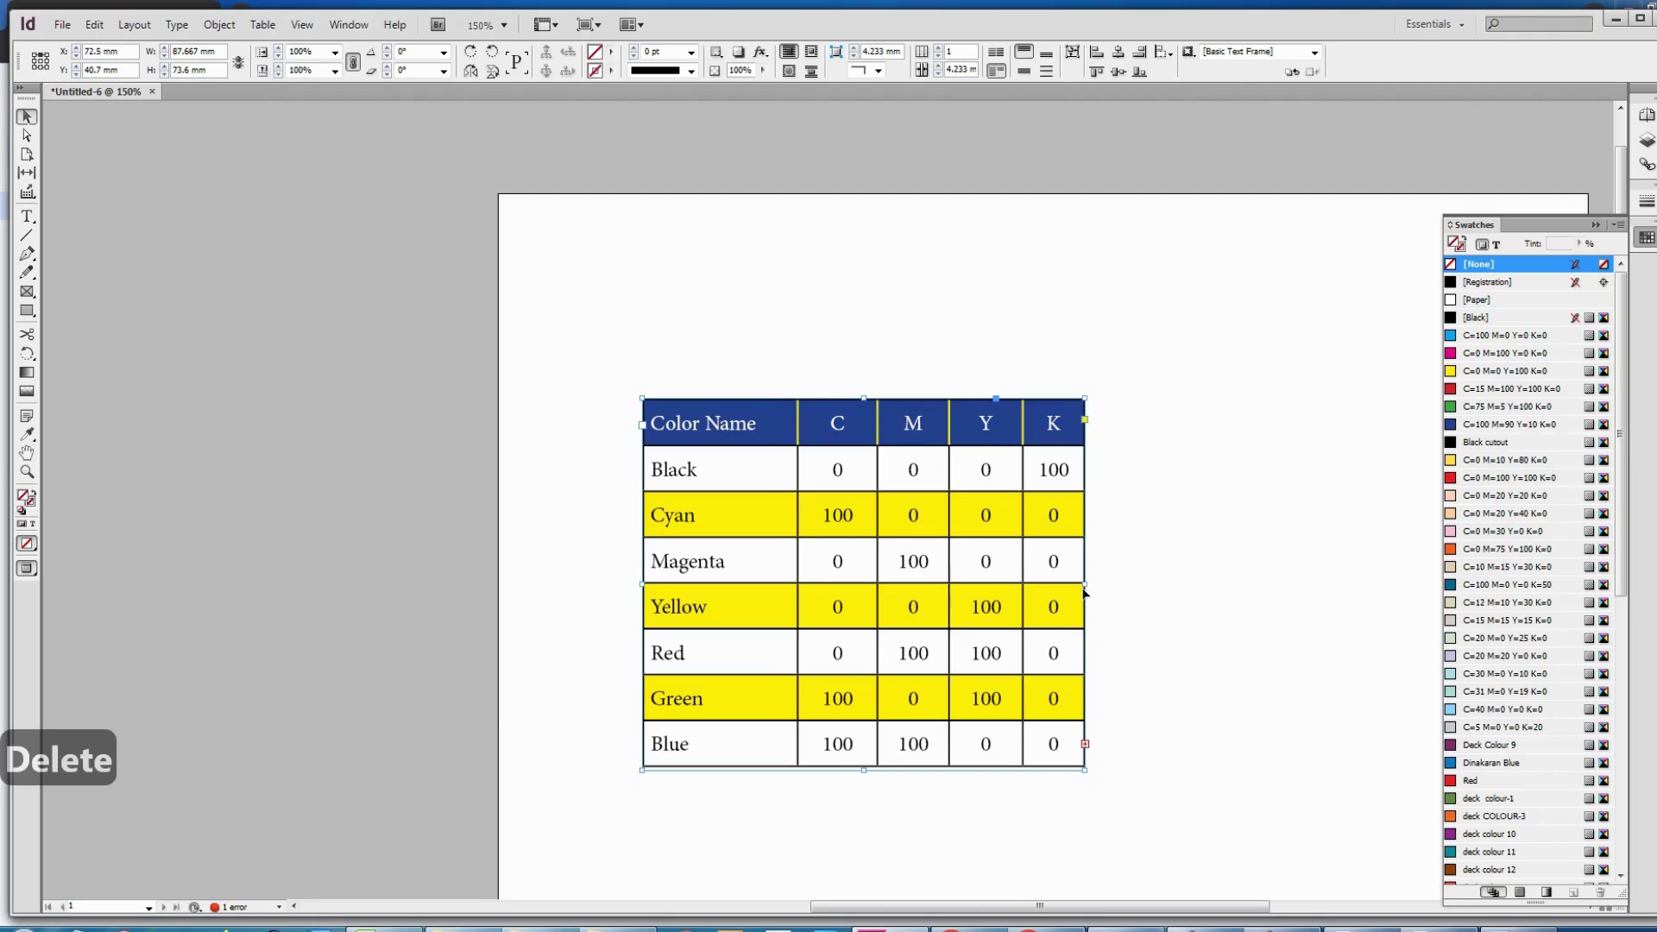
- Widen the table's text frame to about 177 mm and divide it into 2 columns
drag(1085, 587, 1574, 652)
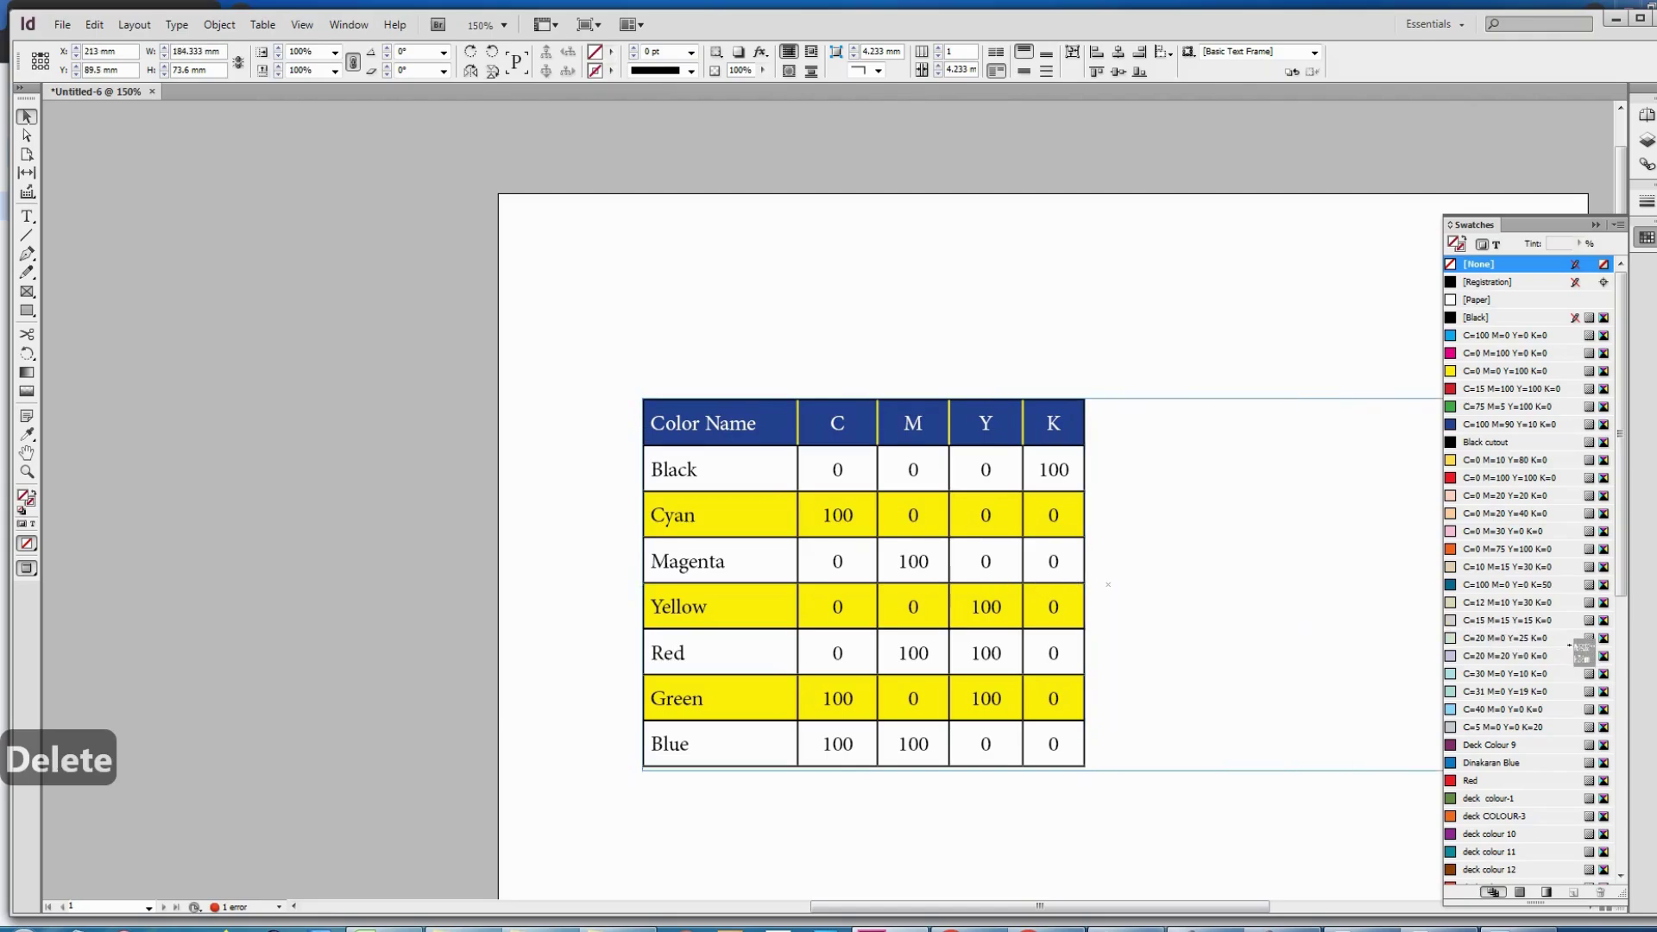
drag(1285, 717, 891, 625)
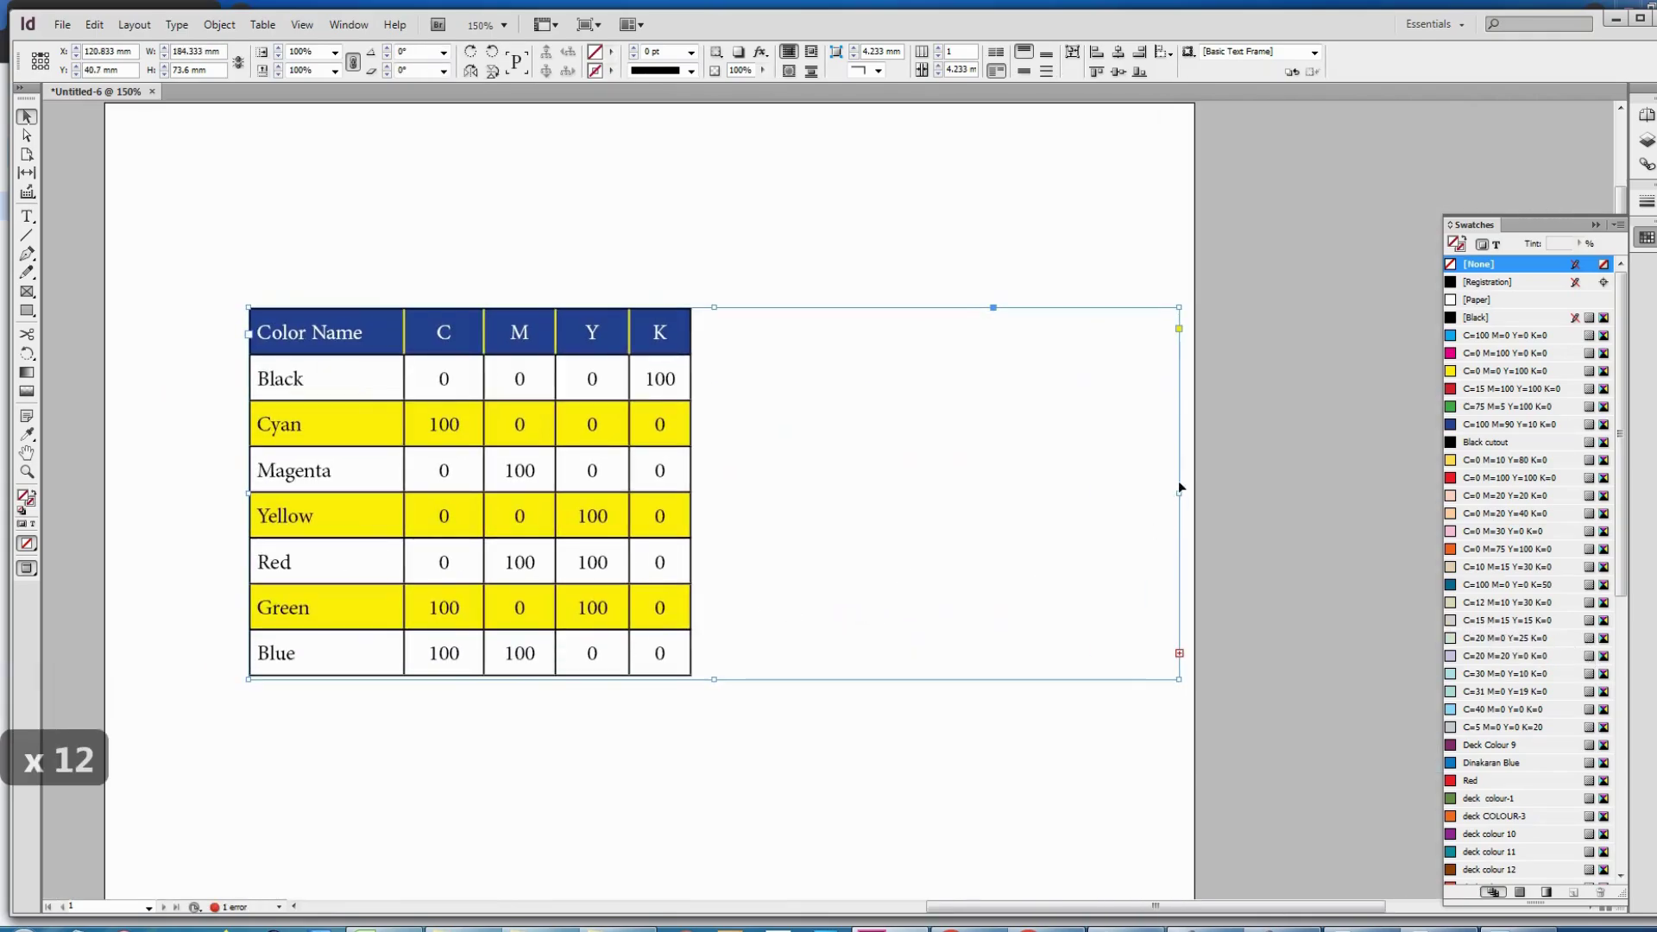
drag(1176, 492, 1144, 492)
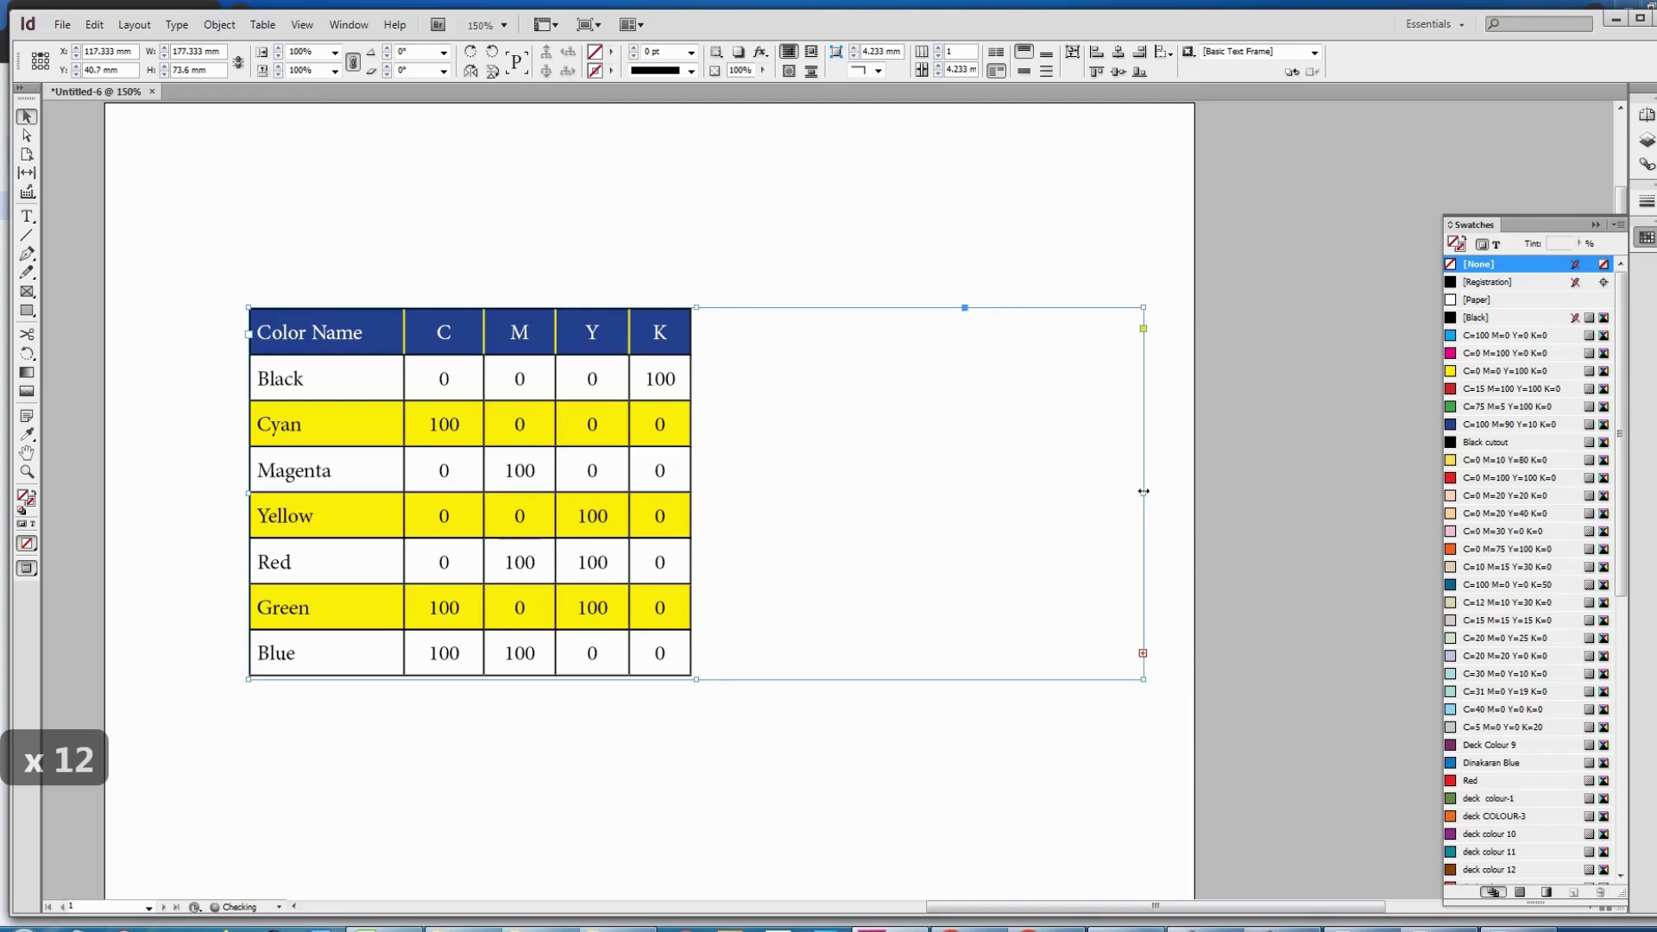
key(ctrl+b)
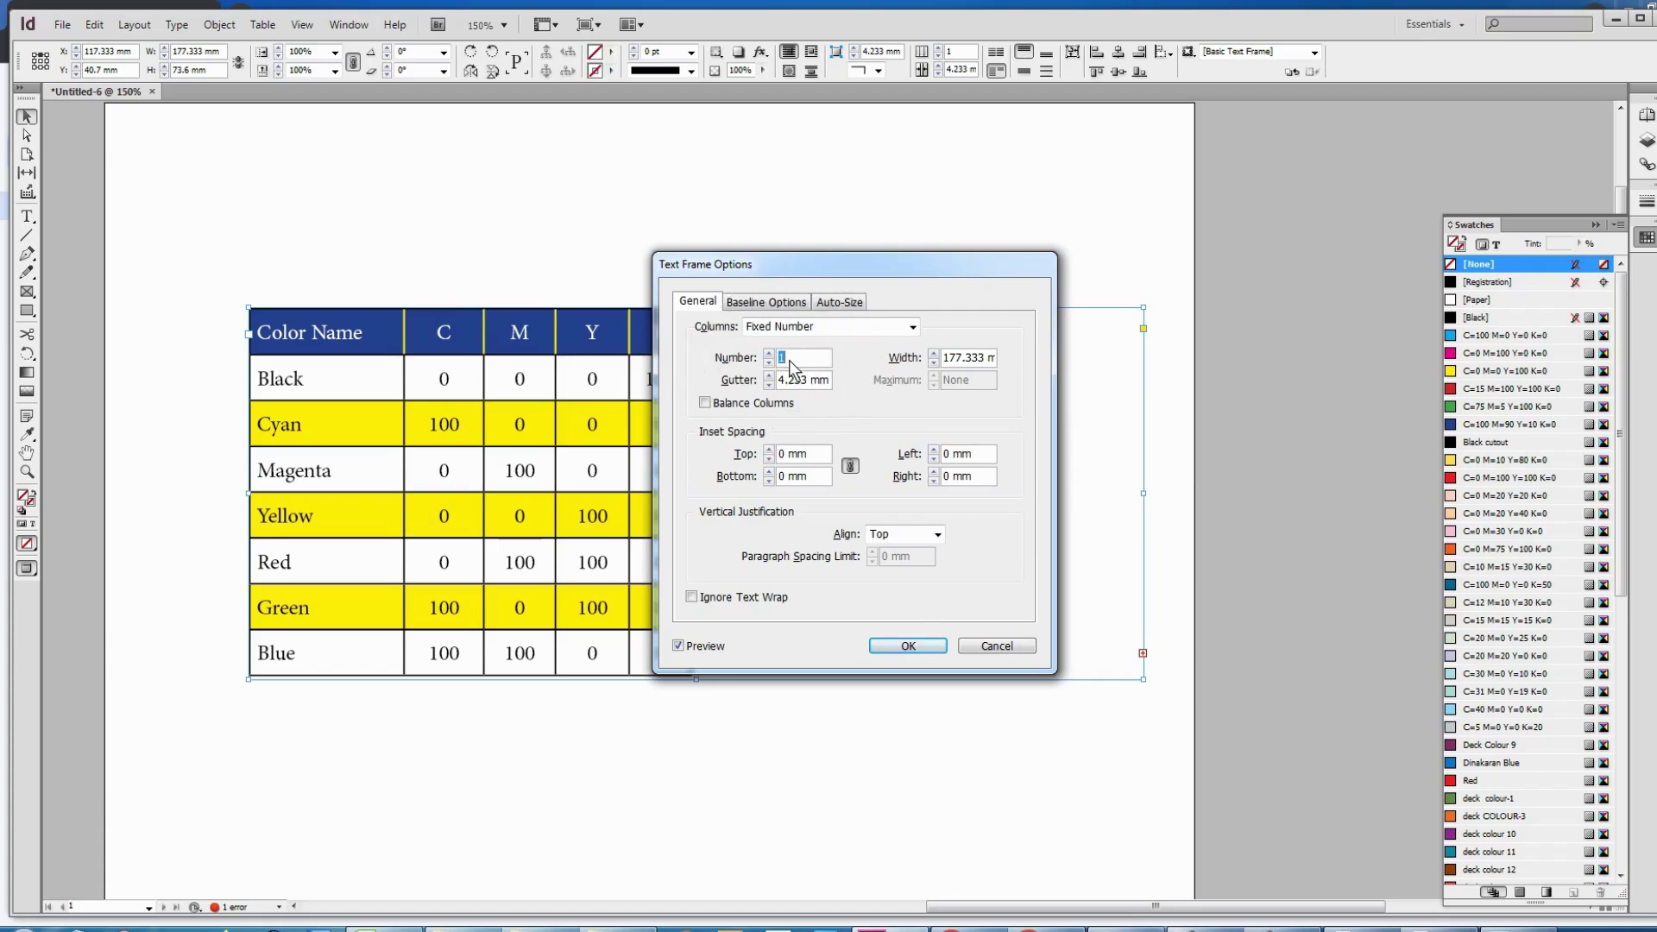
text(2)
click(908, 646)
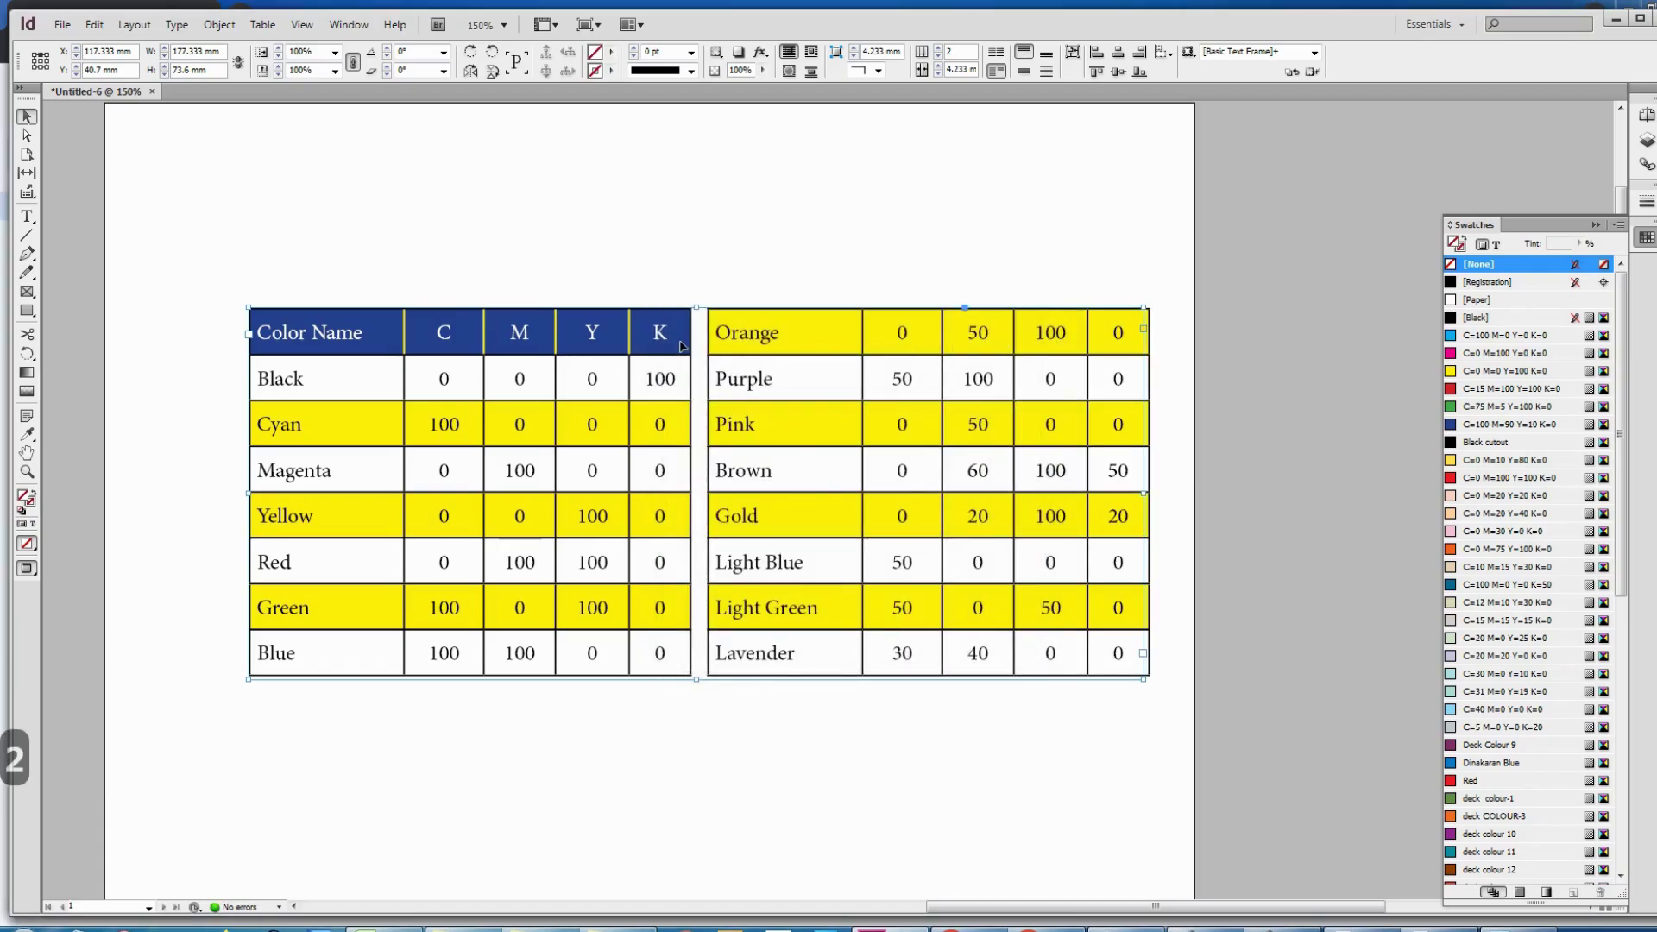
- Sketch a downward arrow about 14 × 22 mm above the table, move it over the second column, and delete it
click(428, 245)
scroll(447, 328, up, 1)
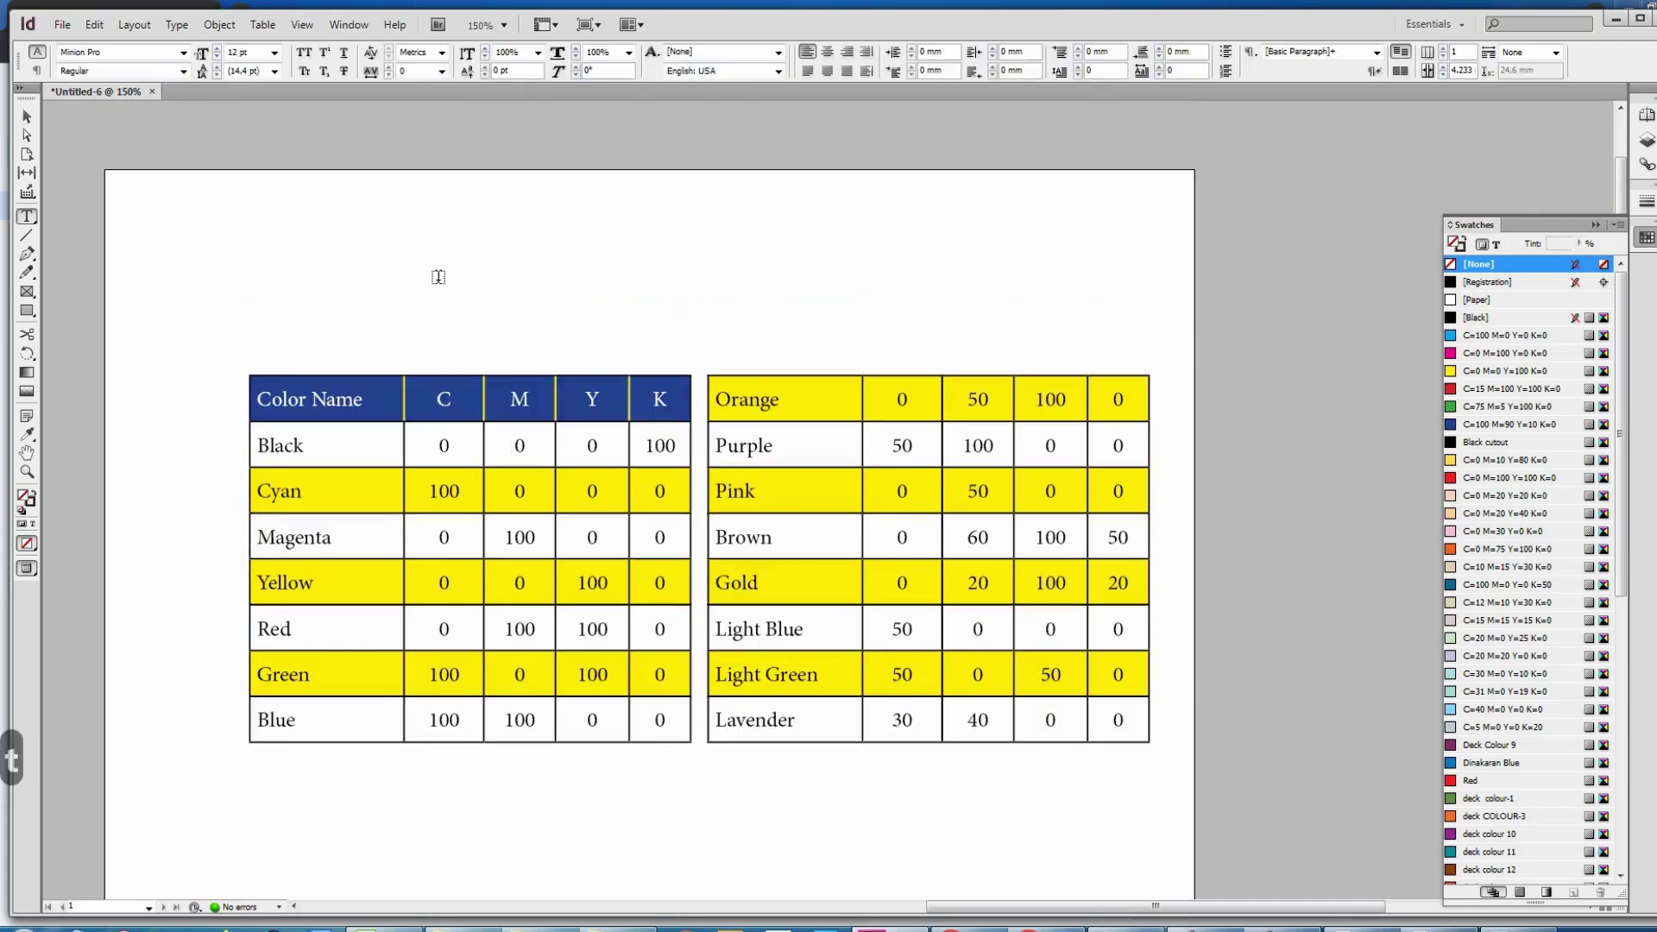
click(29, 236)
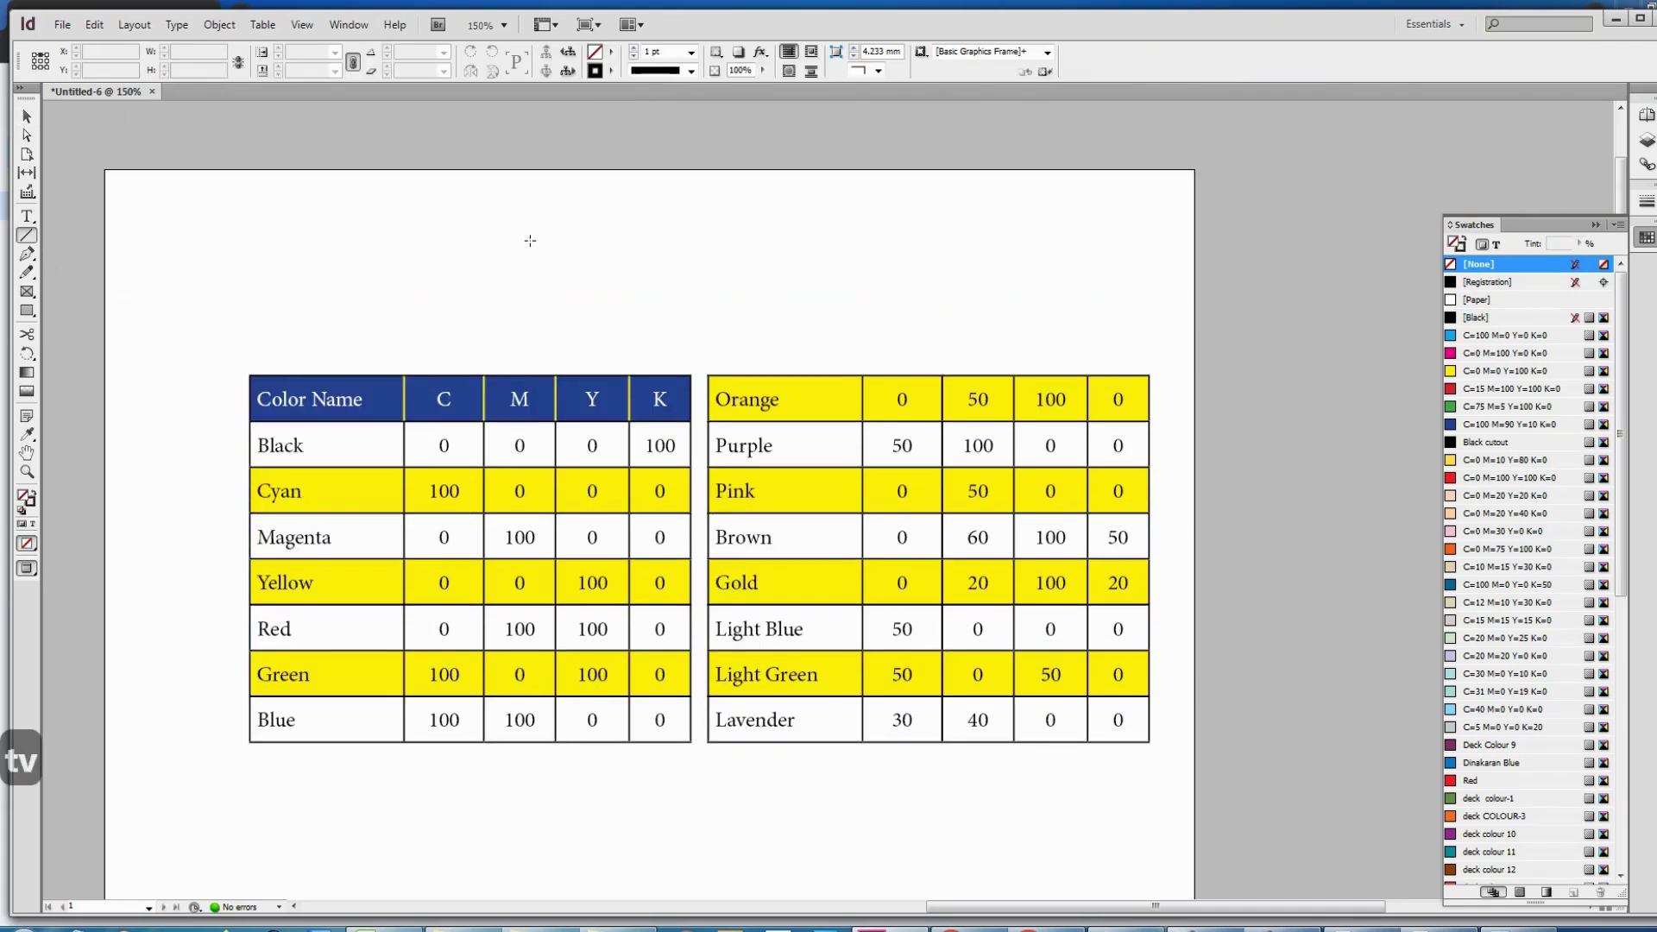
mouse_move(491, 243)
mouse_down()
mouse_move(491, 367)
mouse_move(530, 320)
mouse_move(500, 343)
mouse_up()
key(v)
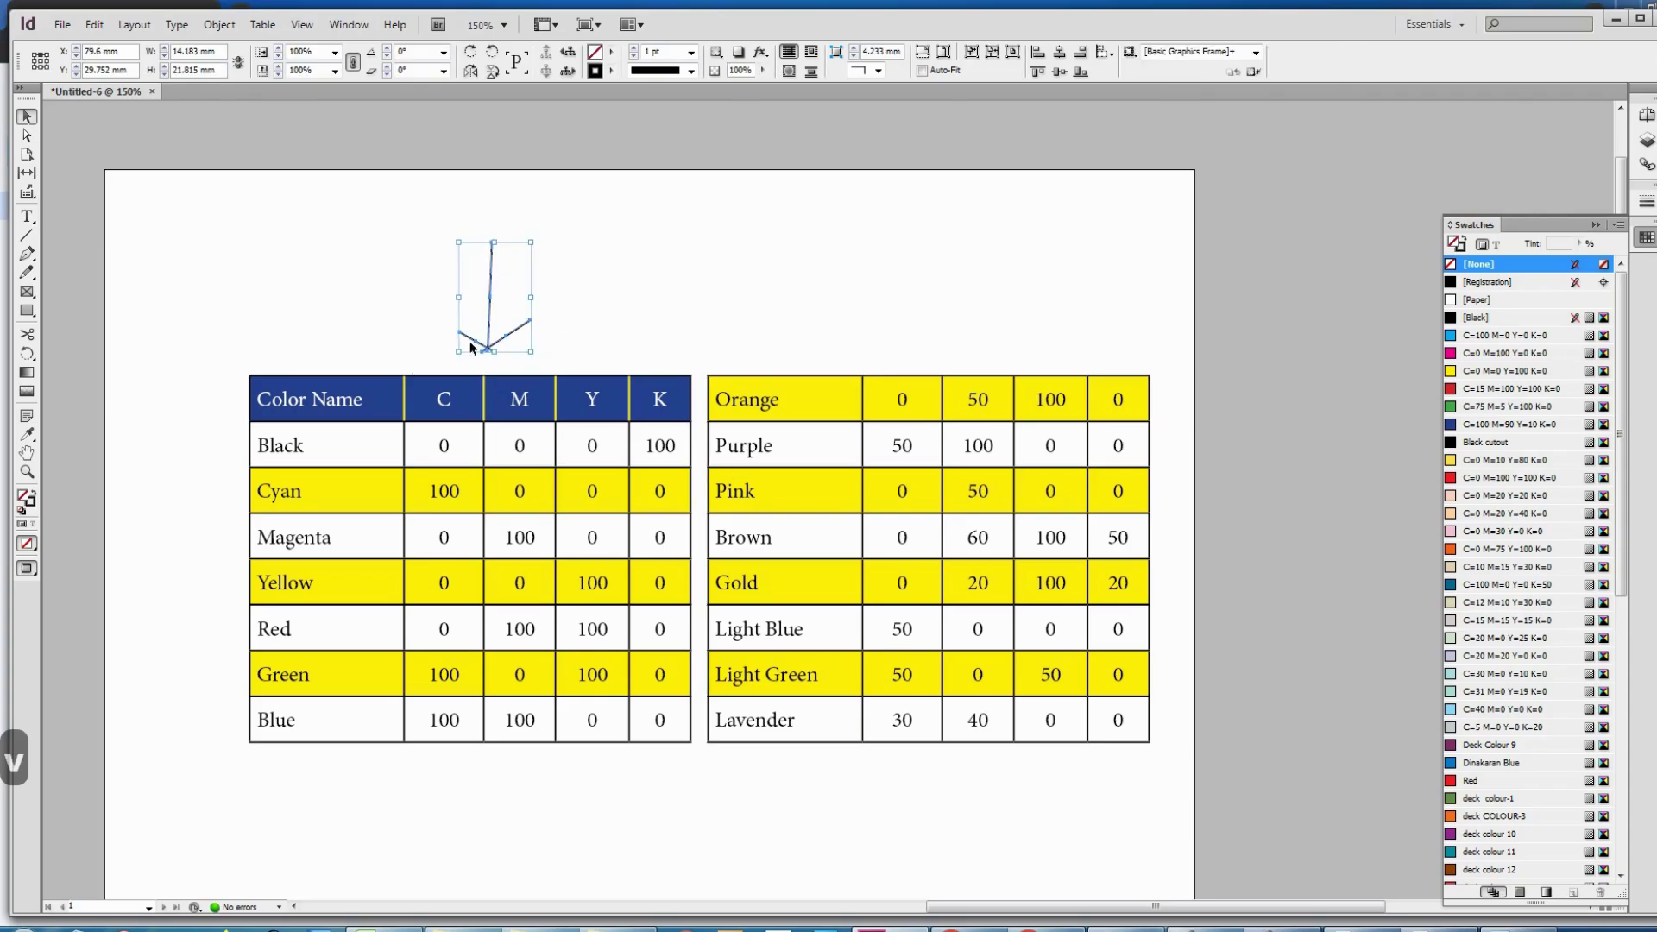
drag(484, 343, 835, 364)
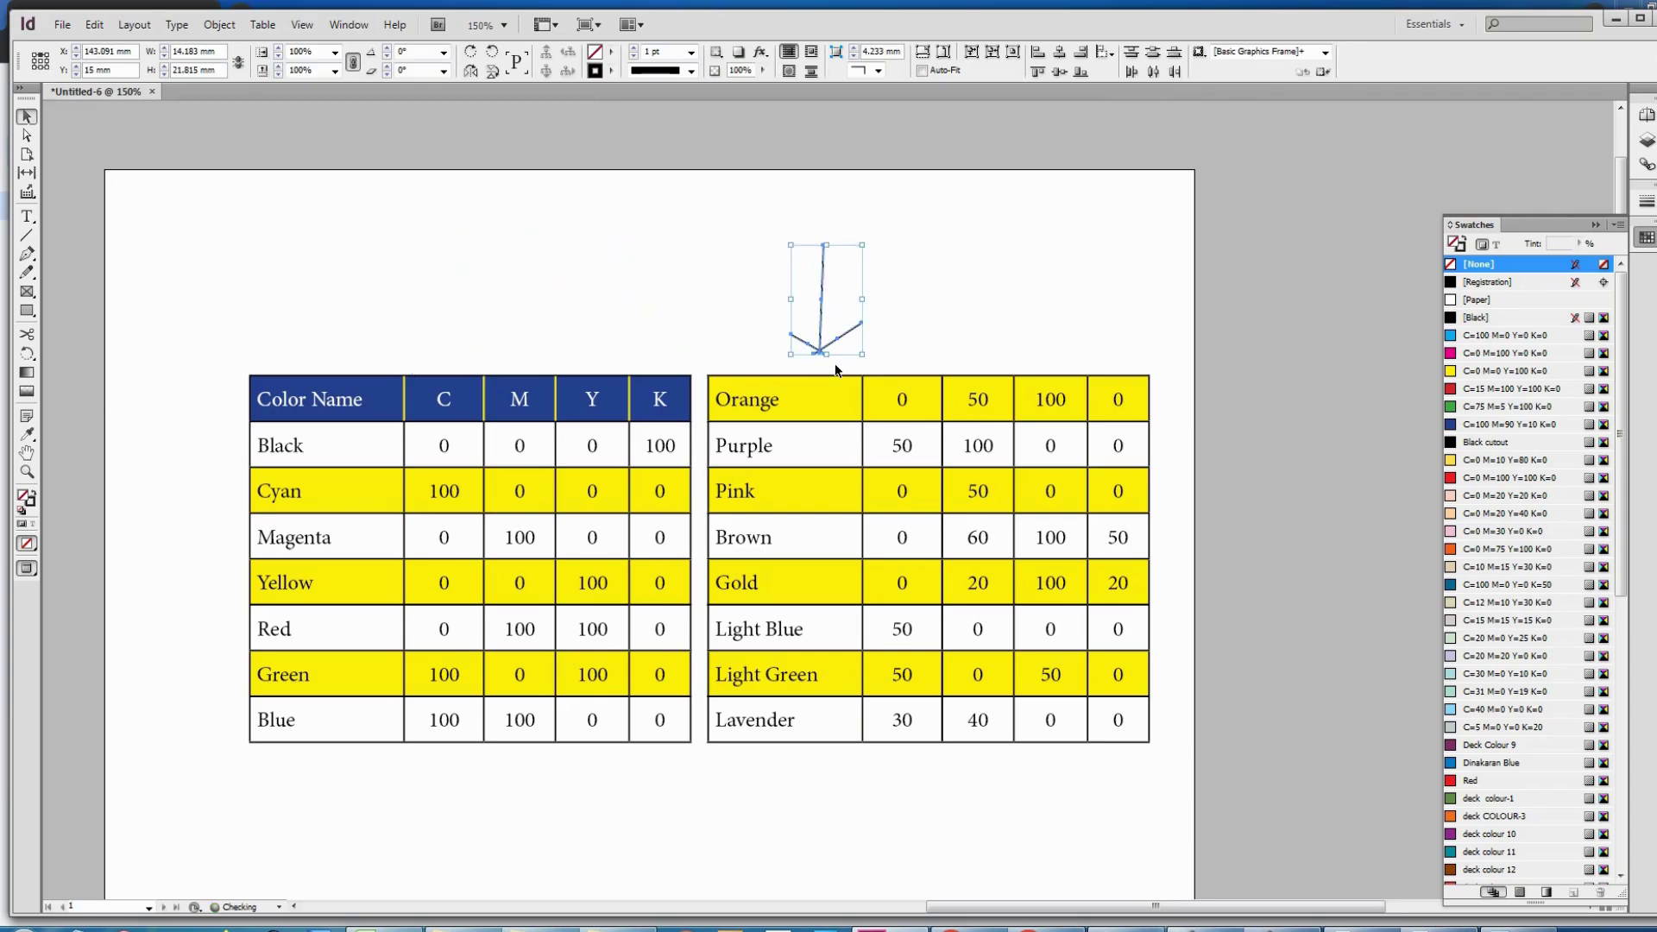
key(Delete)
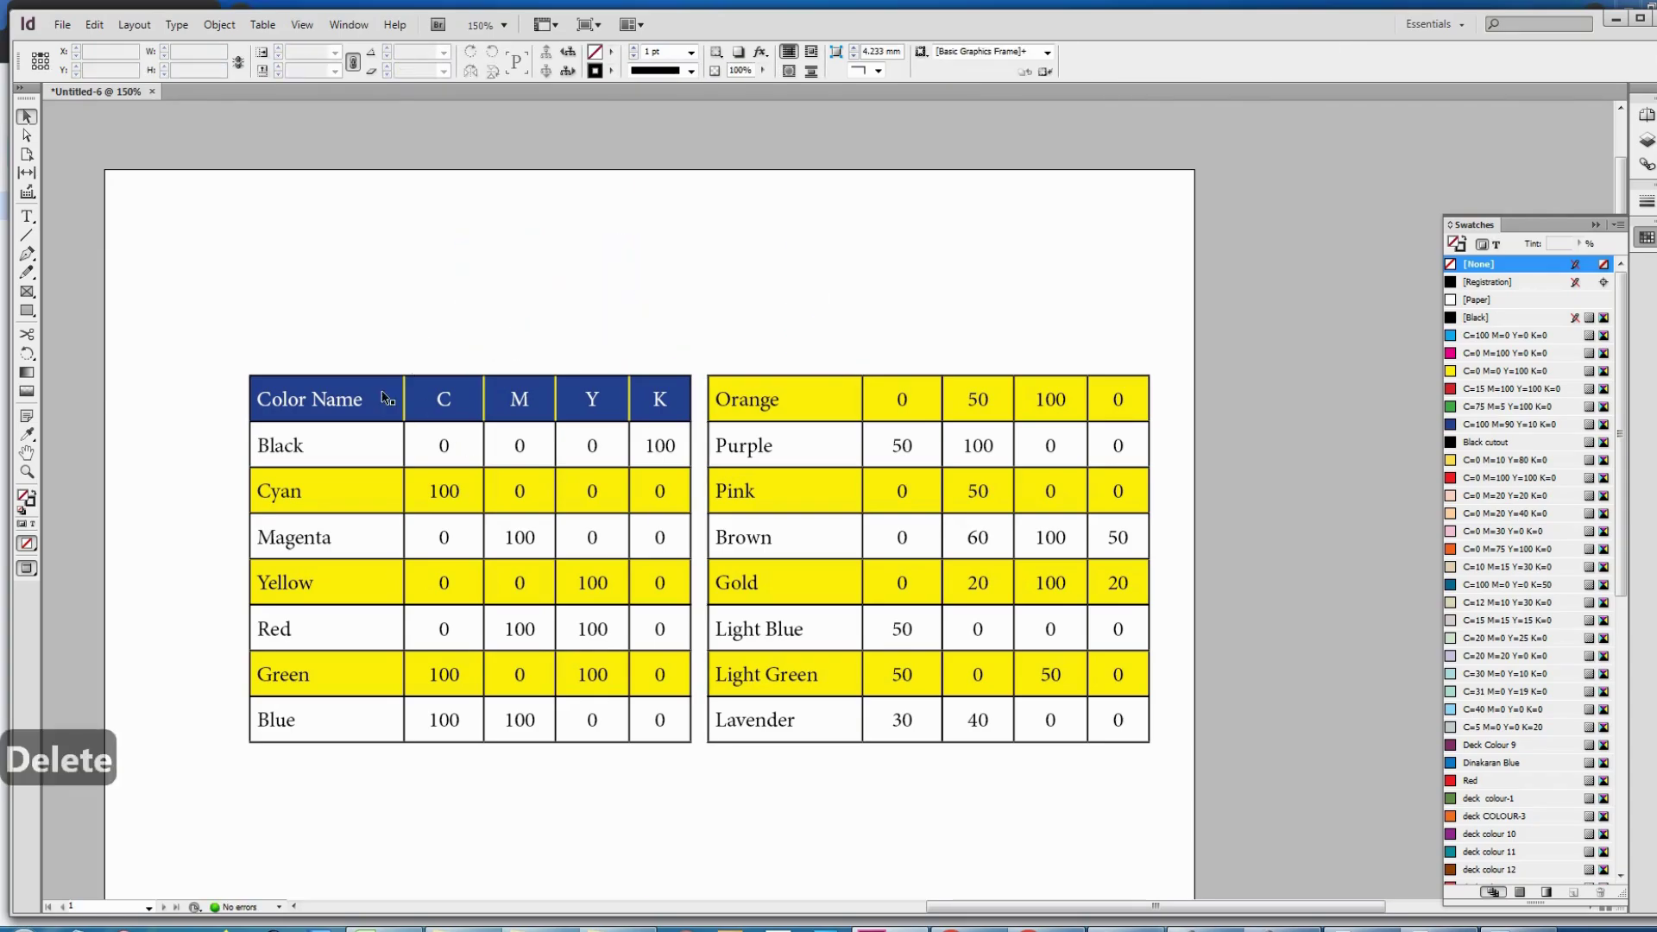
- Set the table's header rows to 1 in the Headers and Footers options
click(357, 392)
double_click(282, 394)
click(255, 395)
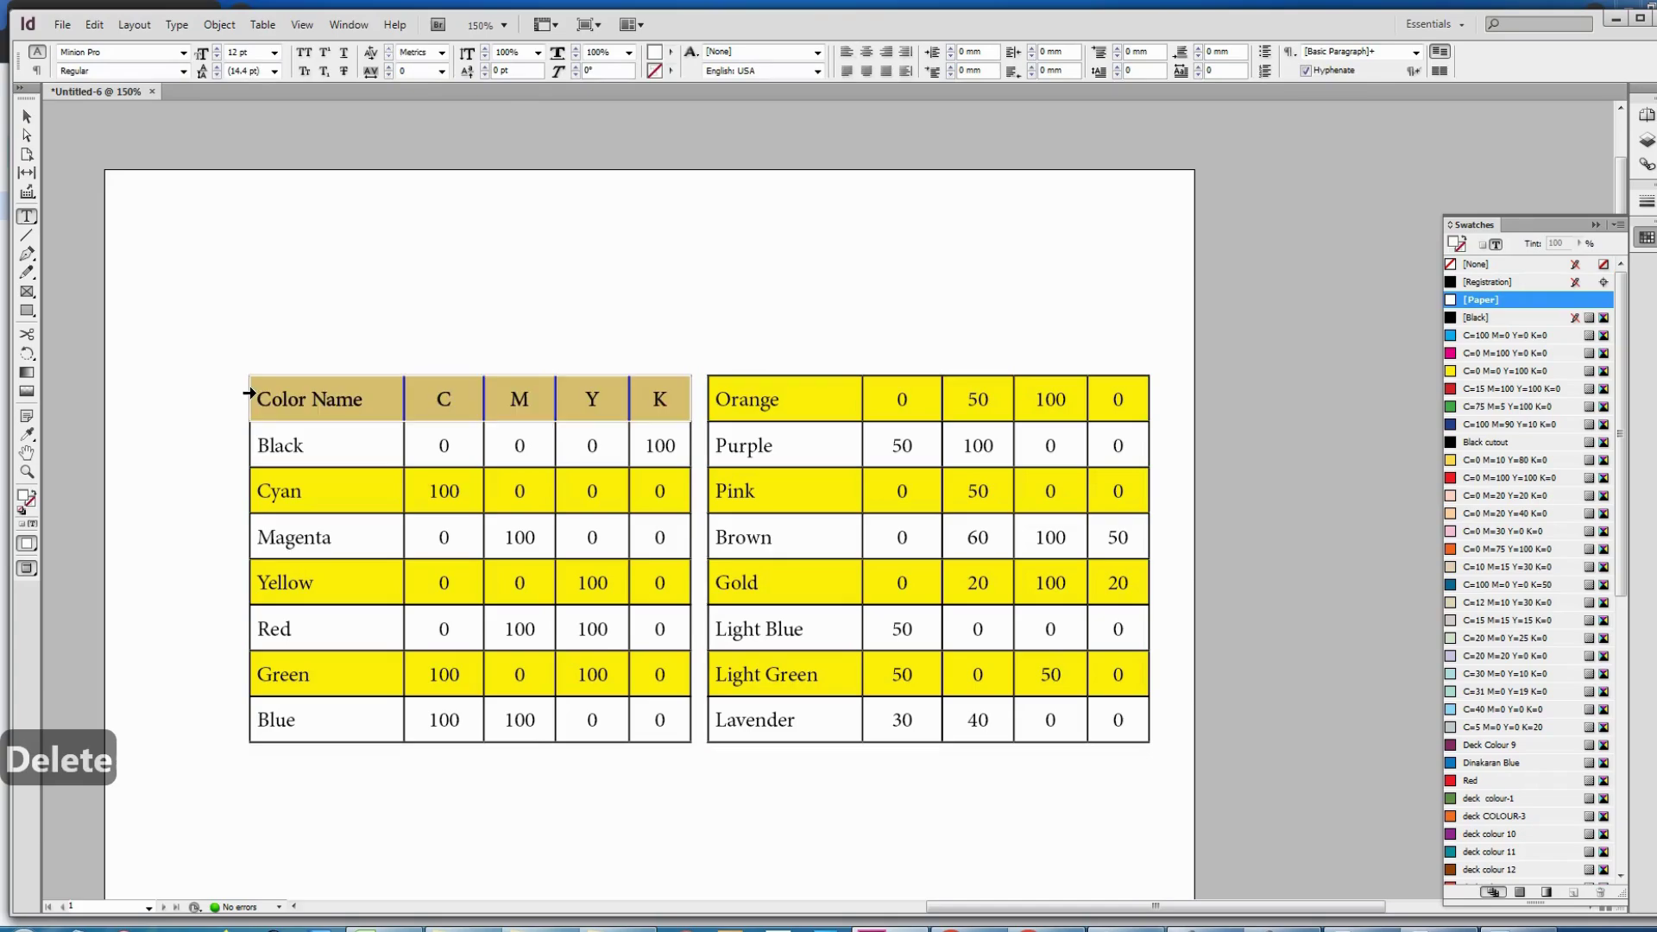
right_click(263, 401)
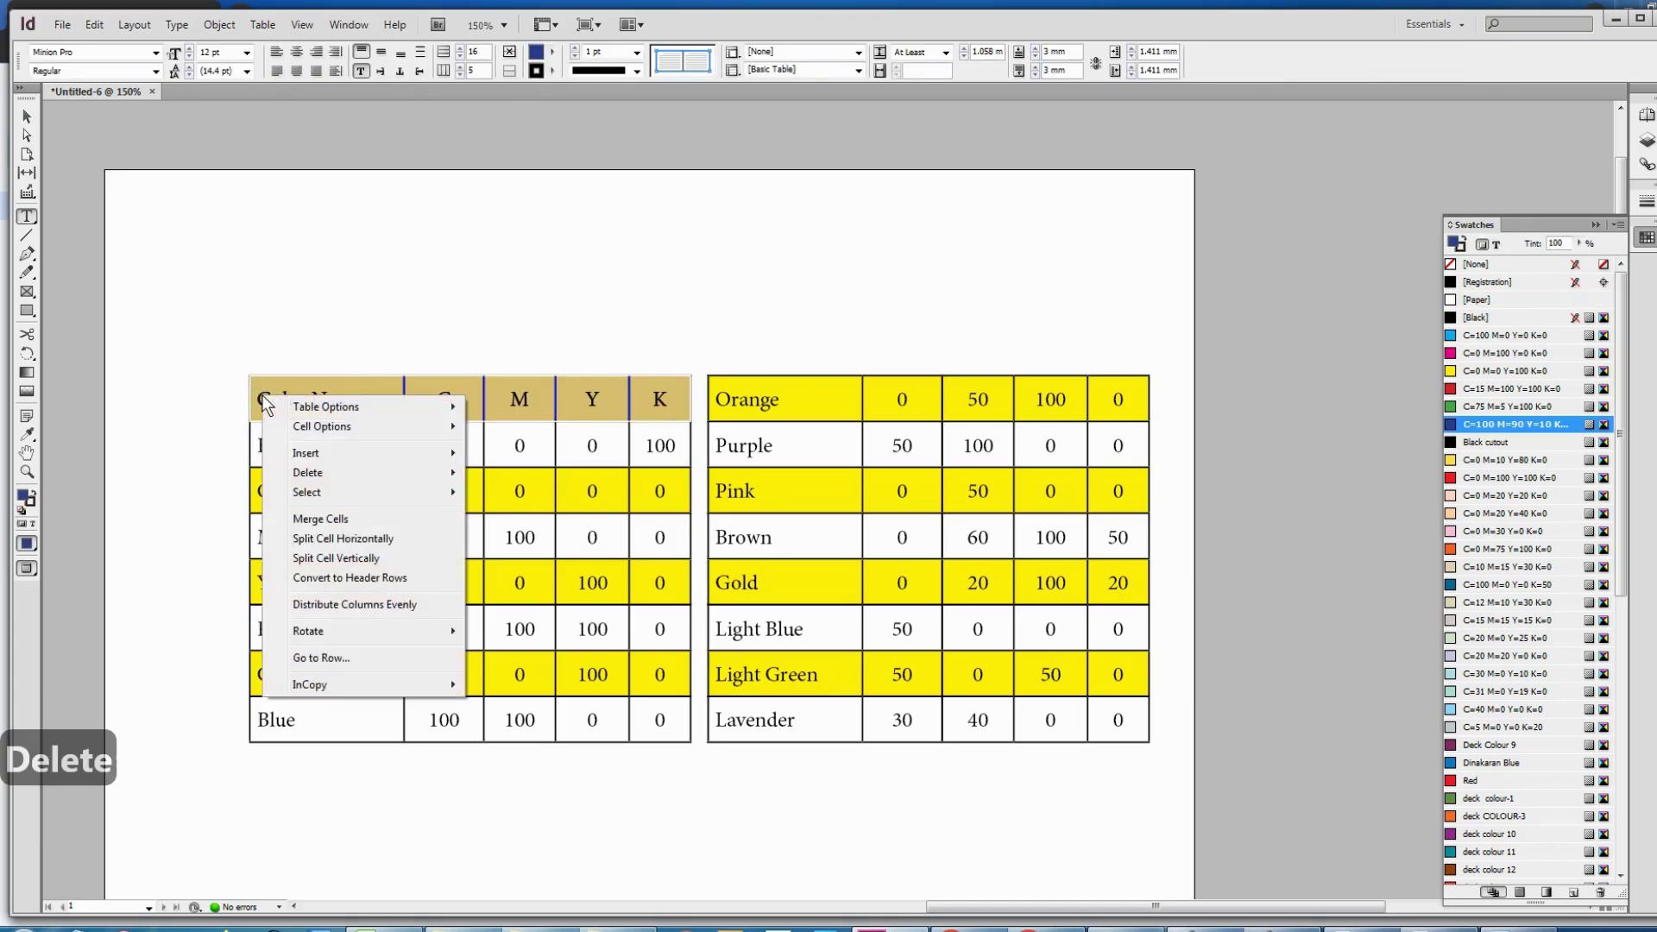
click(338, 410)
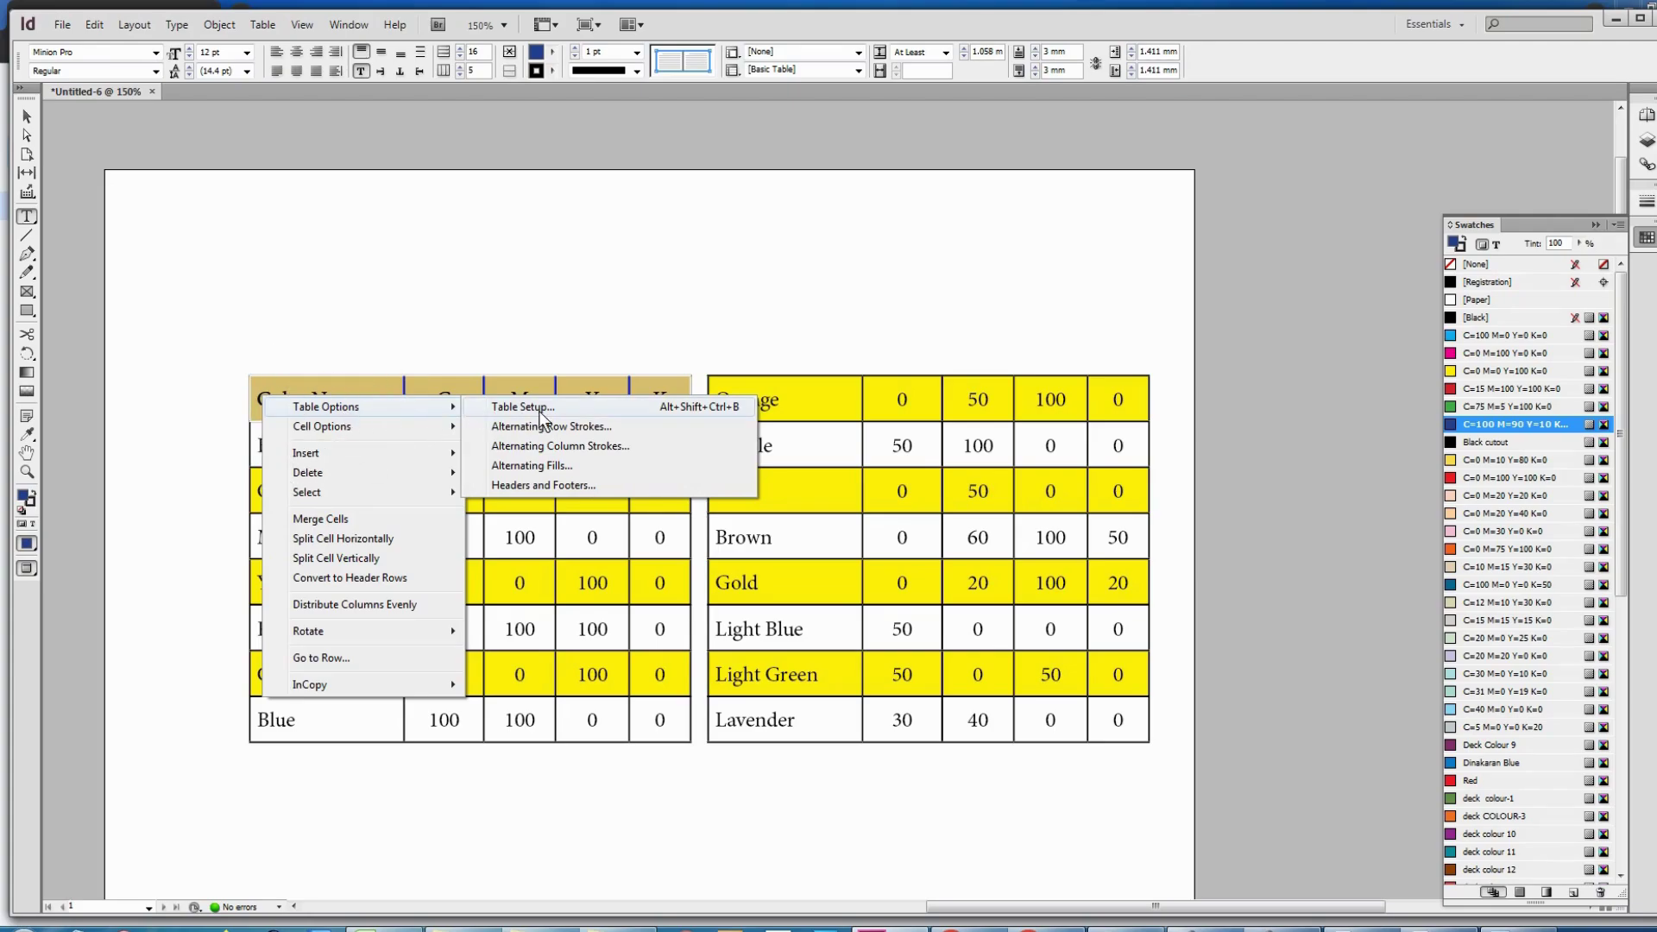
click(551, 488)
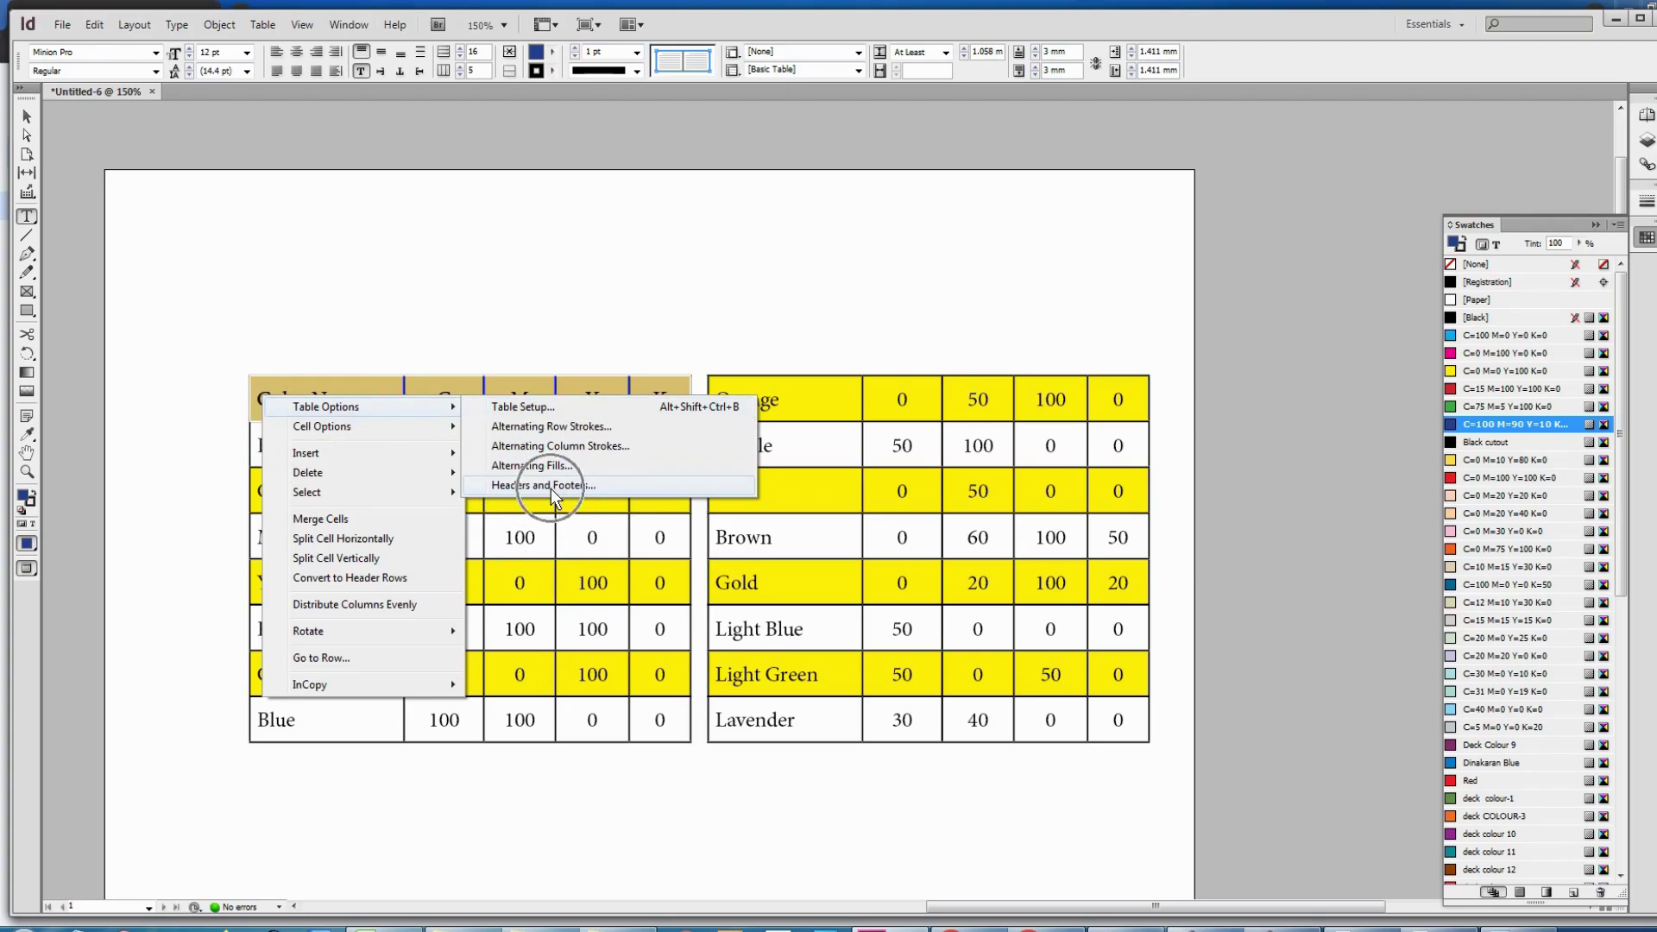
click(550, 488)
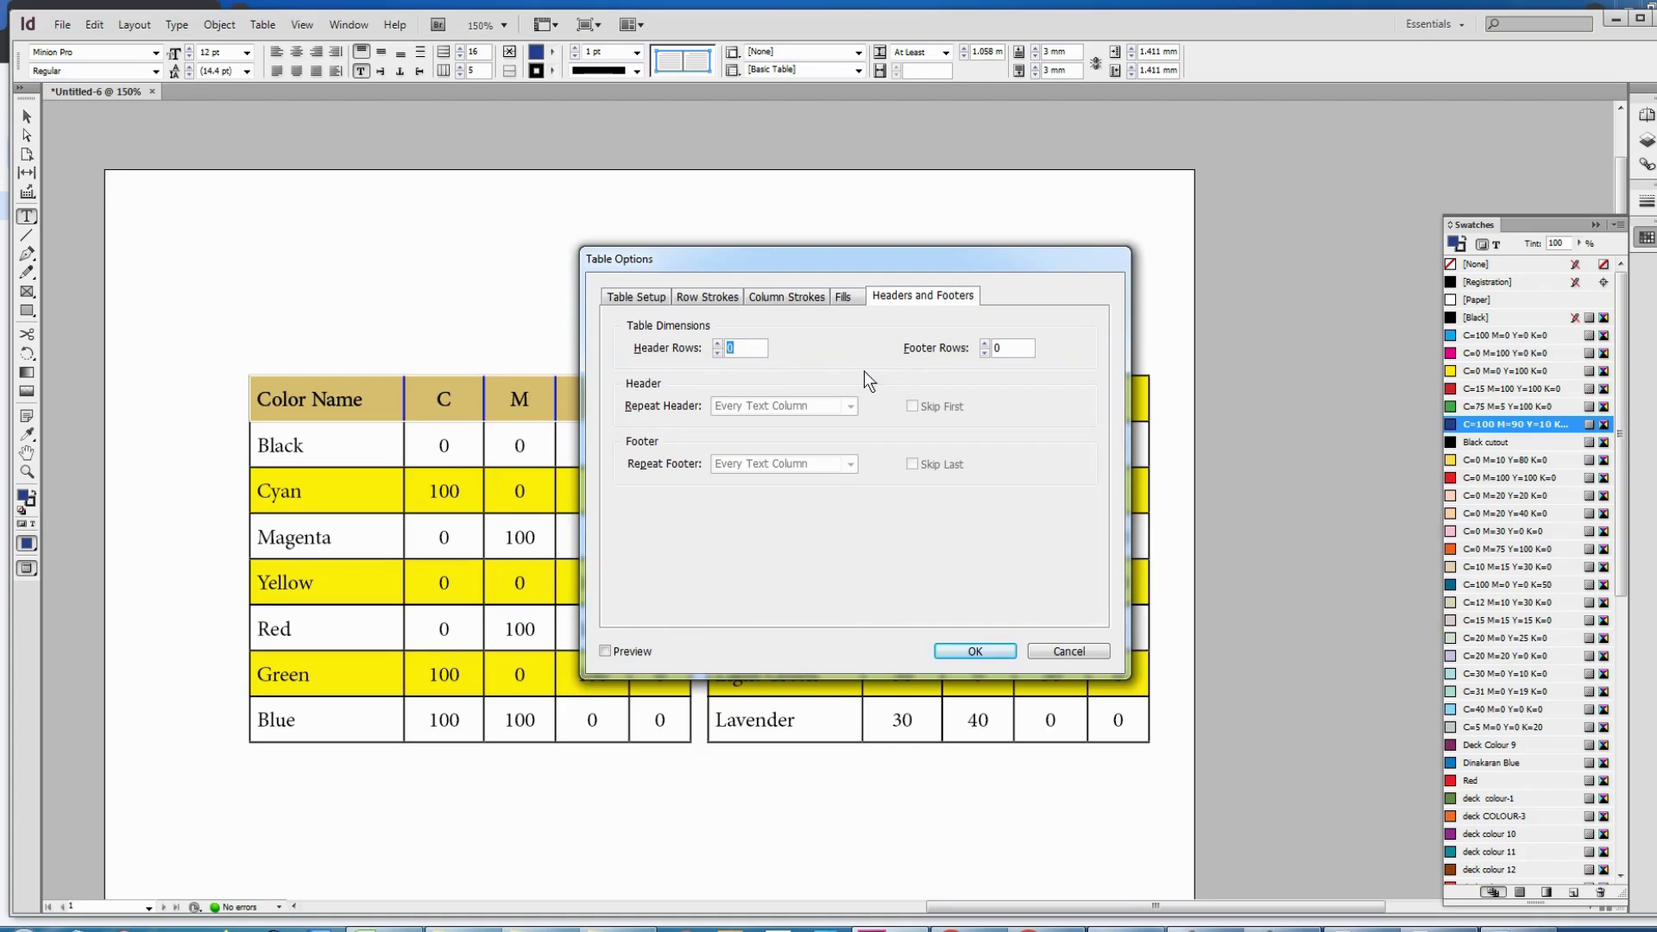
text(1)
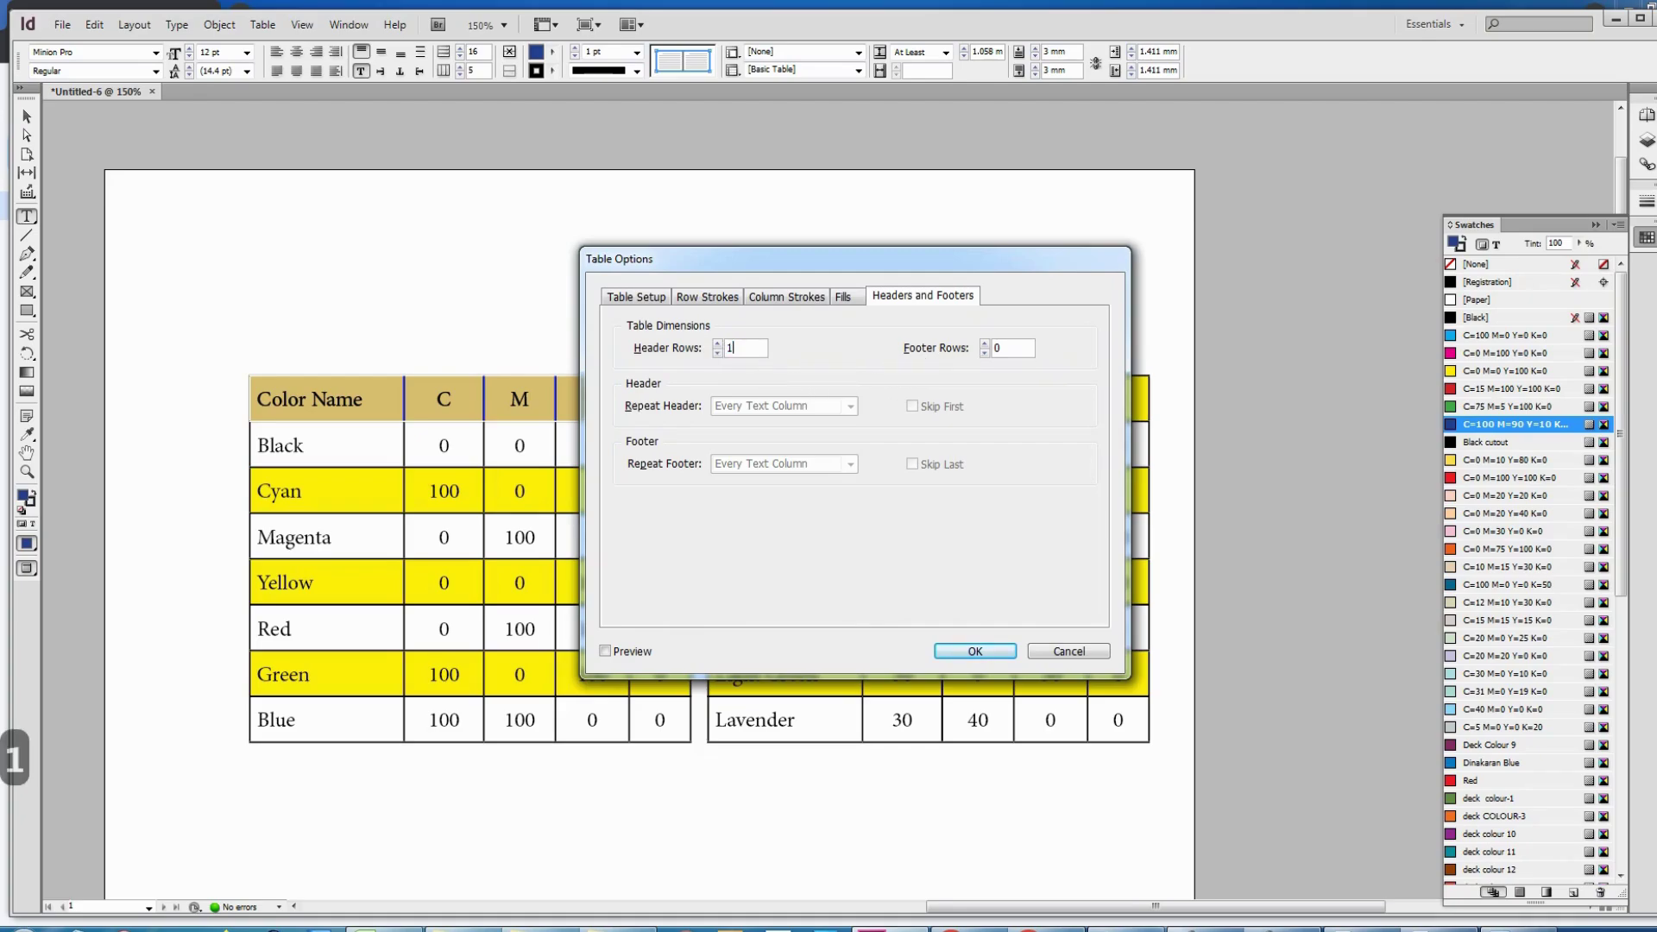
click(961, 649)
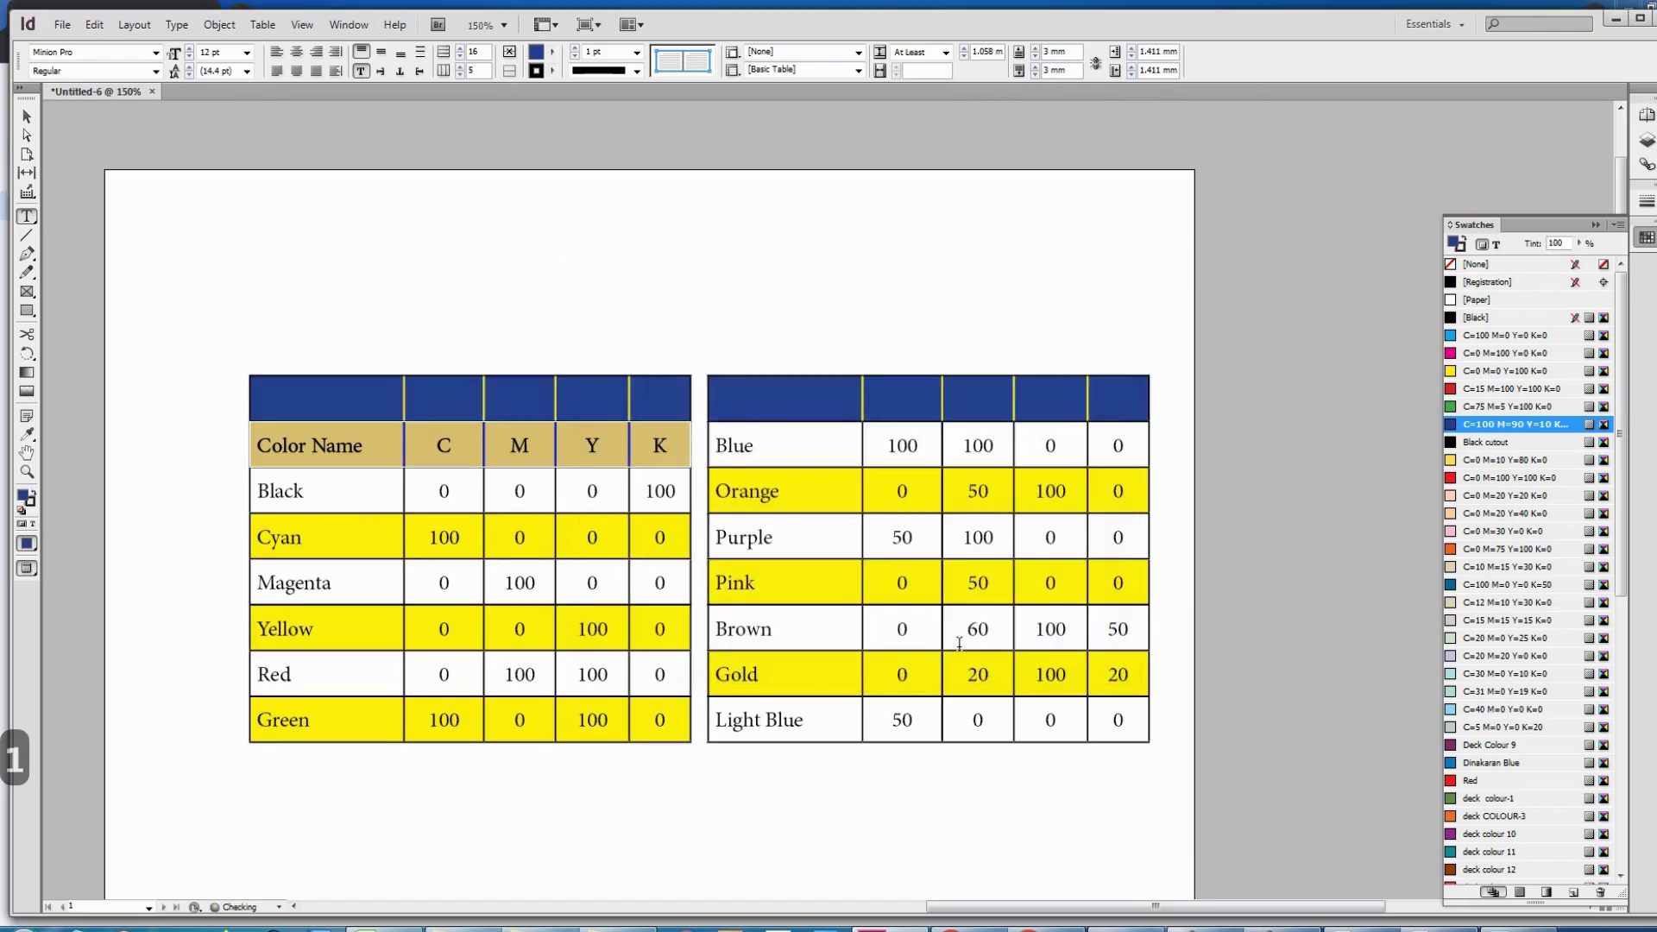
- Cut the "Color Name" row from the table body and paste it into the empty repeating header row
click(306, 445)
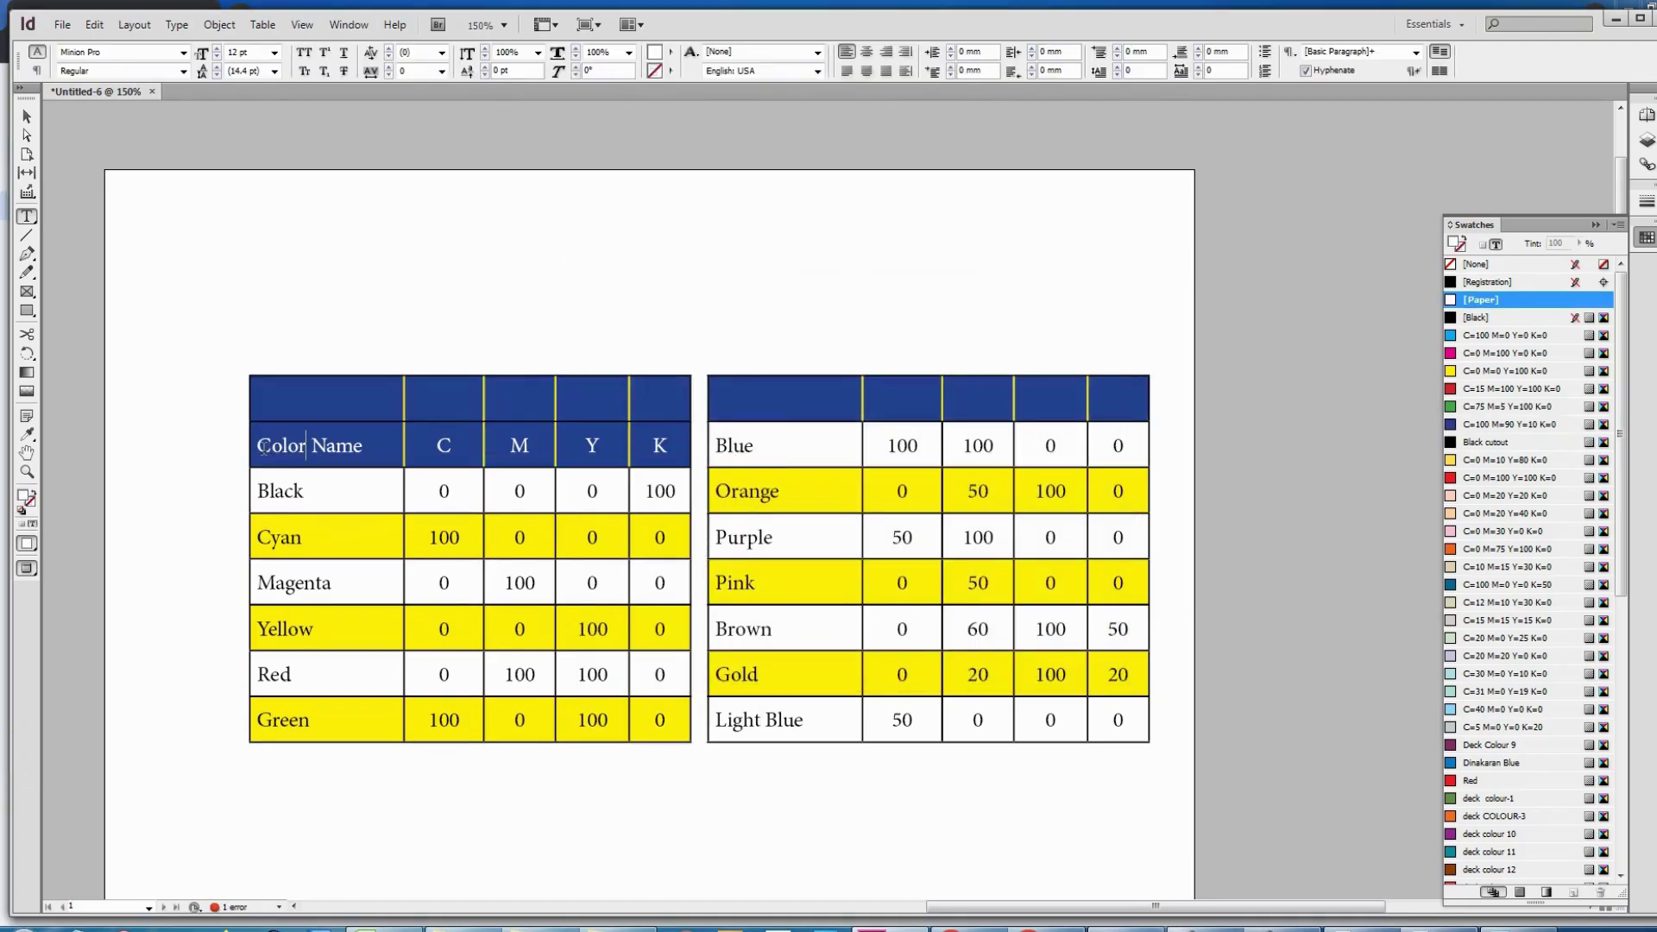
click(252, 445)
right_click(312, 452)
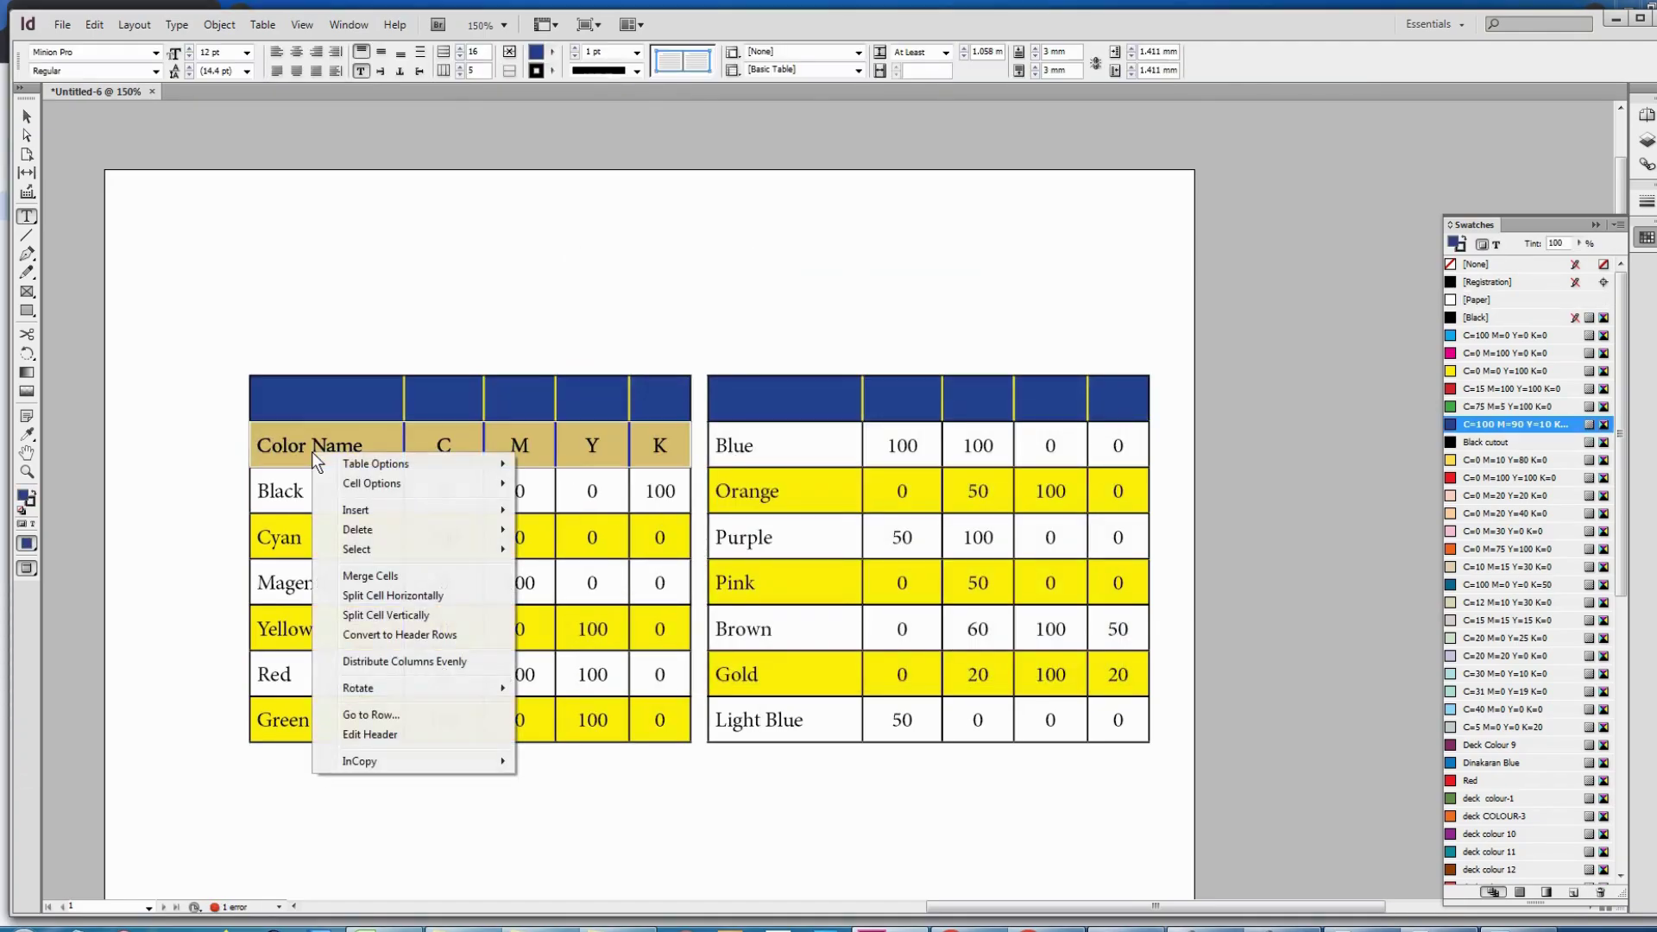
click(94, 24)
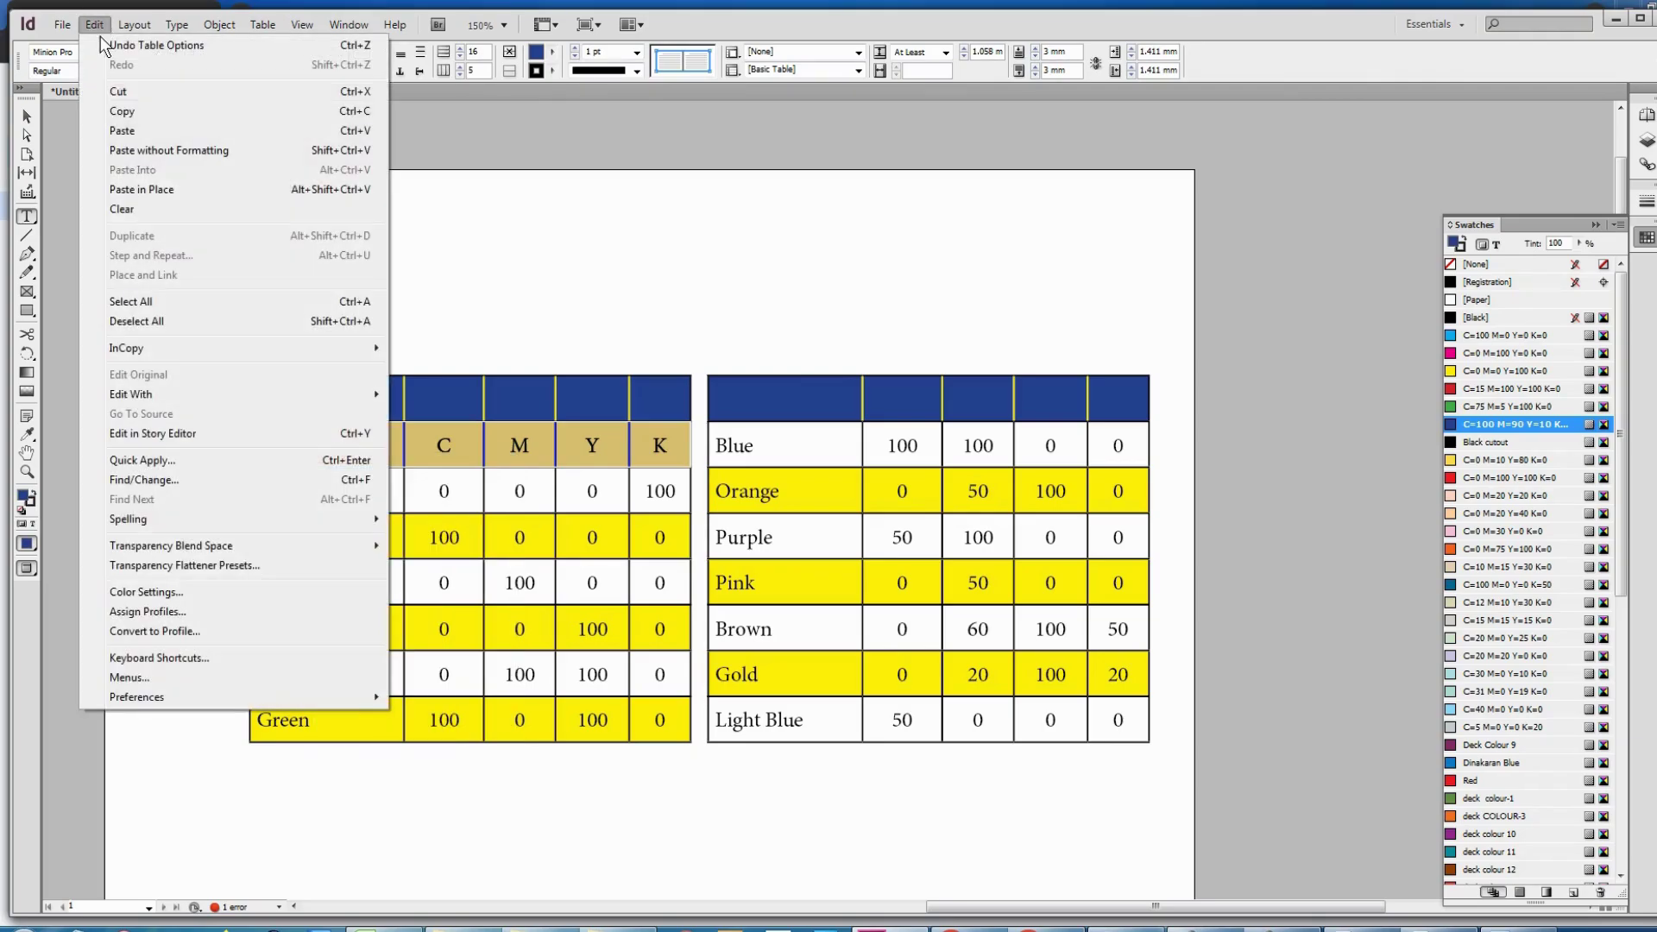
click(112, 95)
click(251, 389)
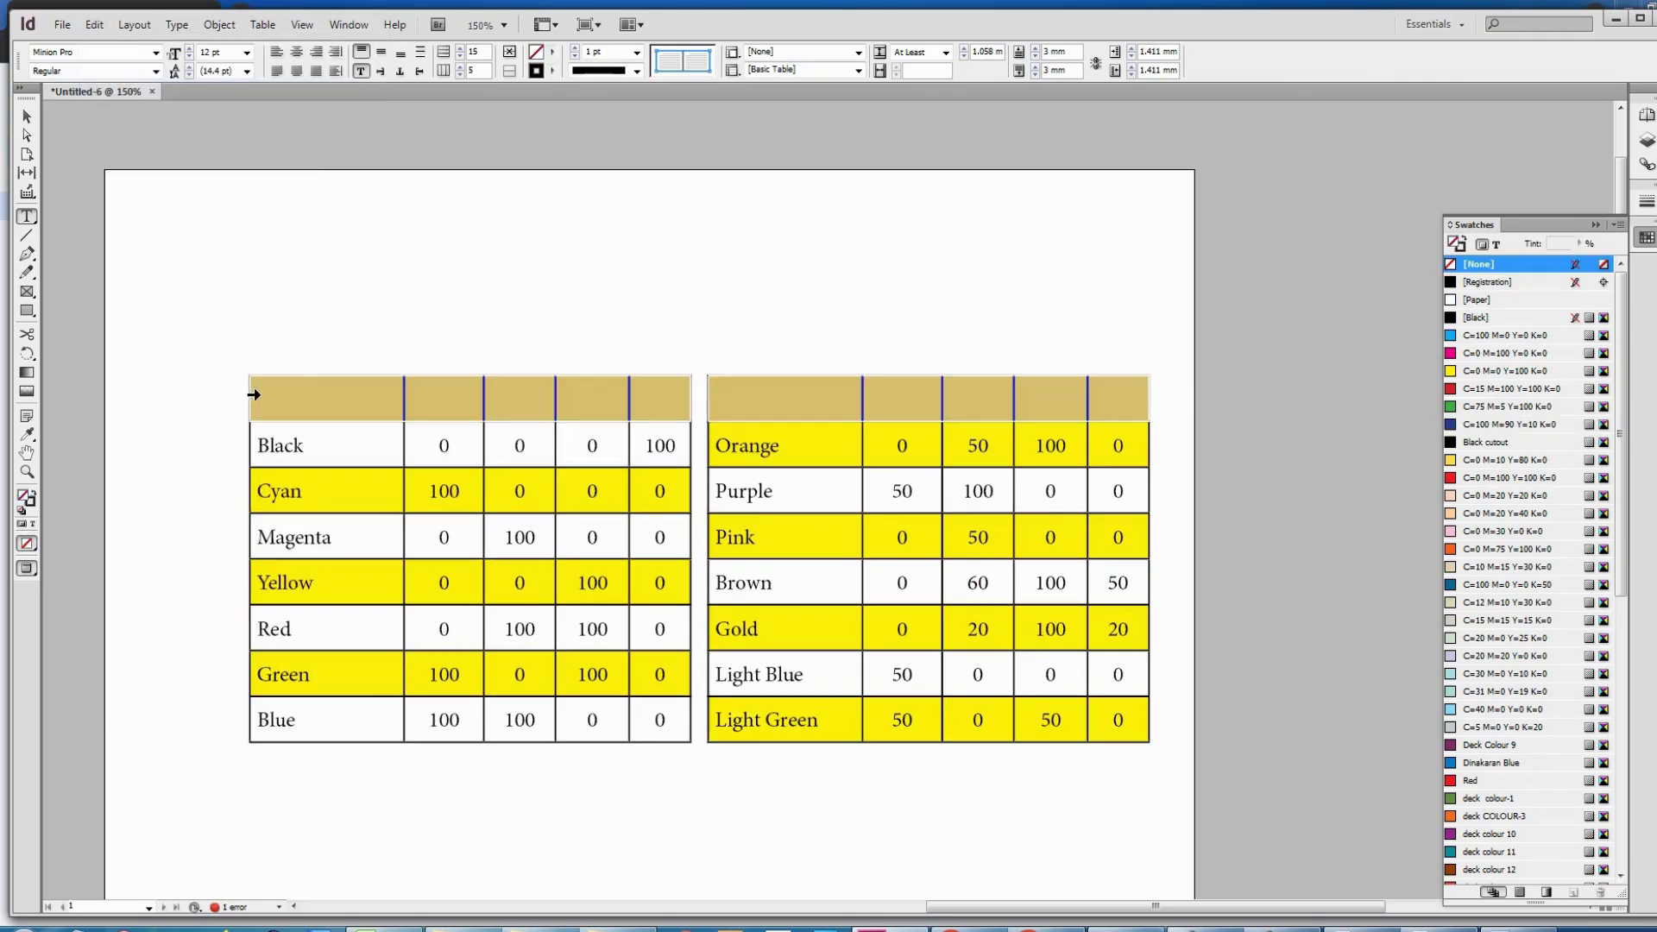
right_click(304, 391)
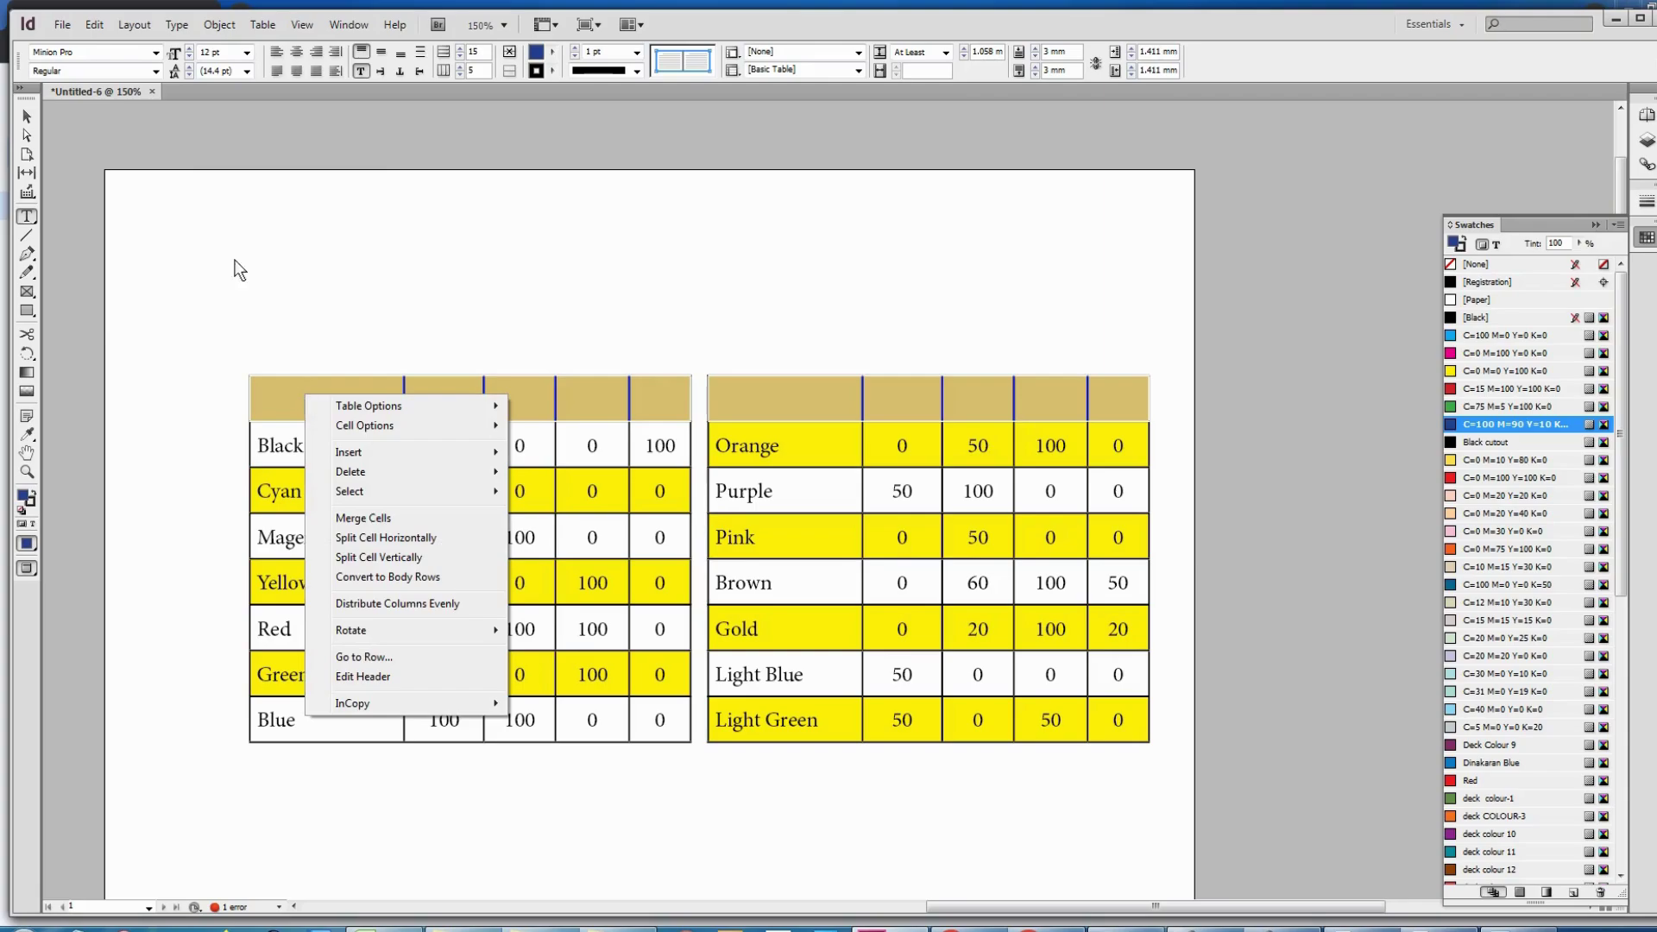
click(97, 27)
click(130, 128)
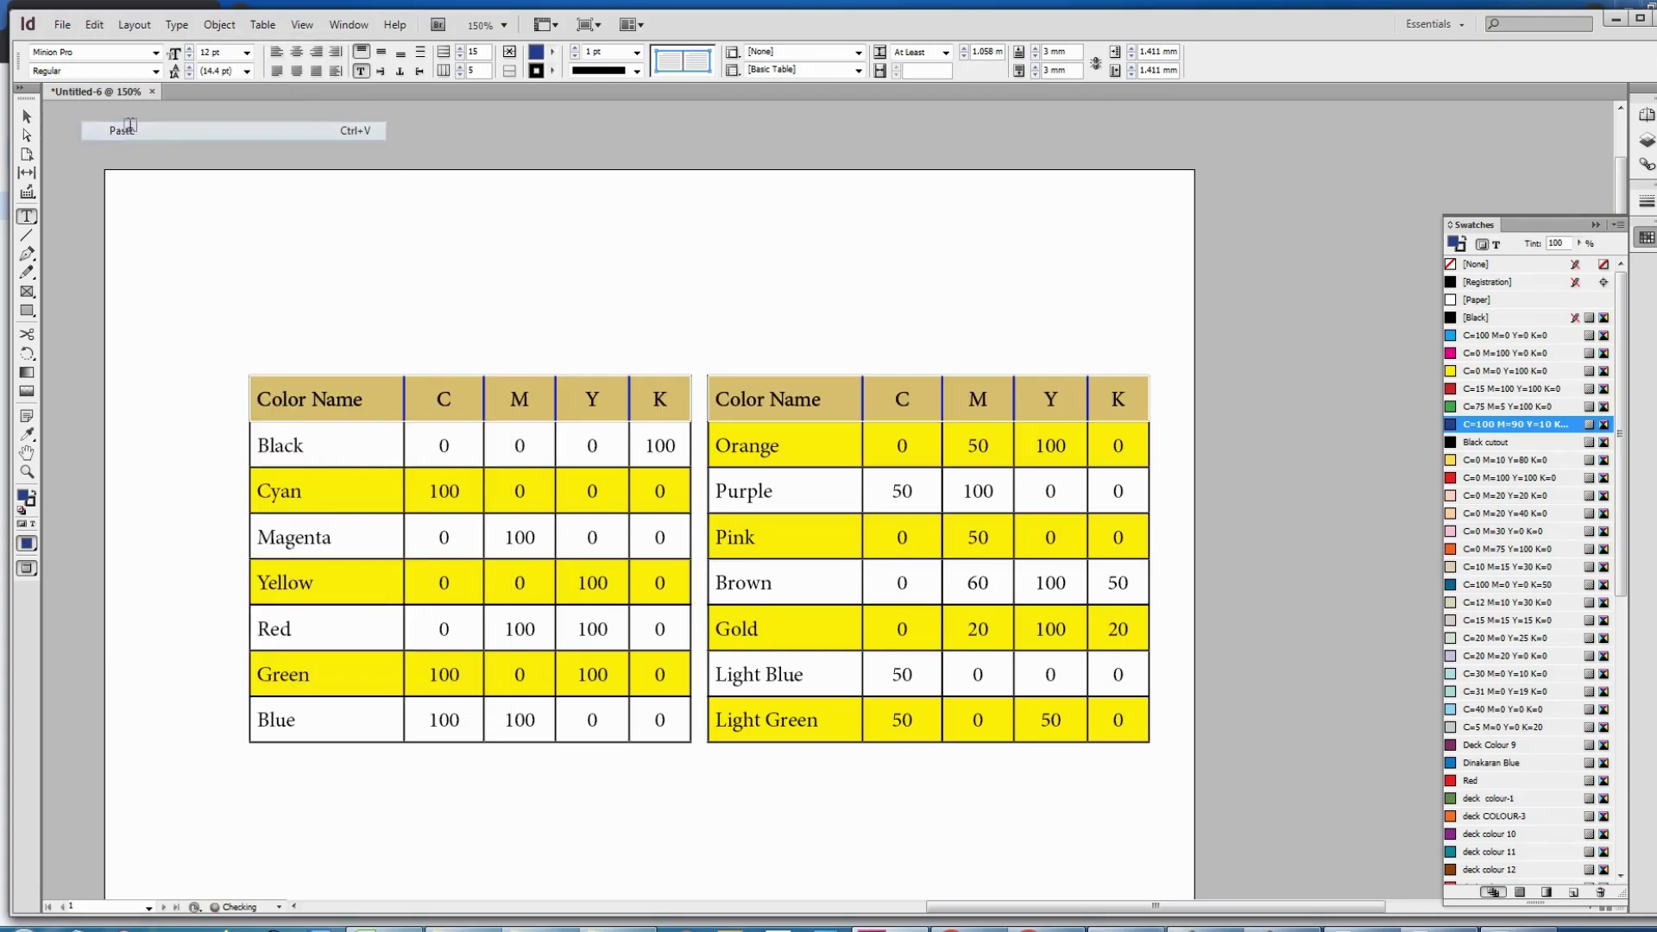
click(597, 399)
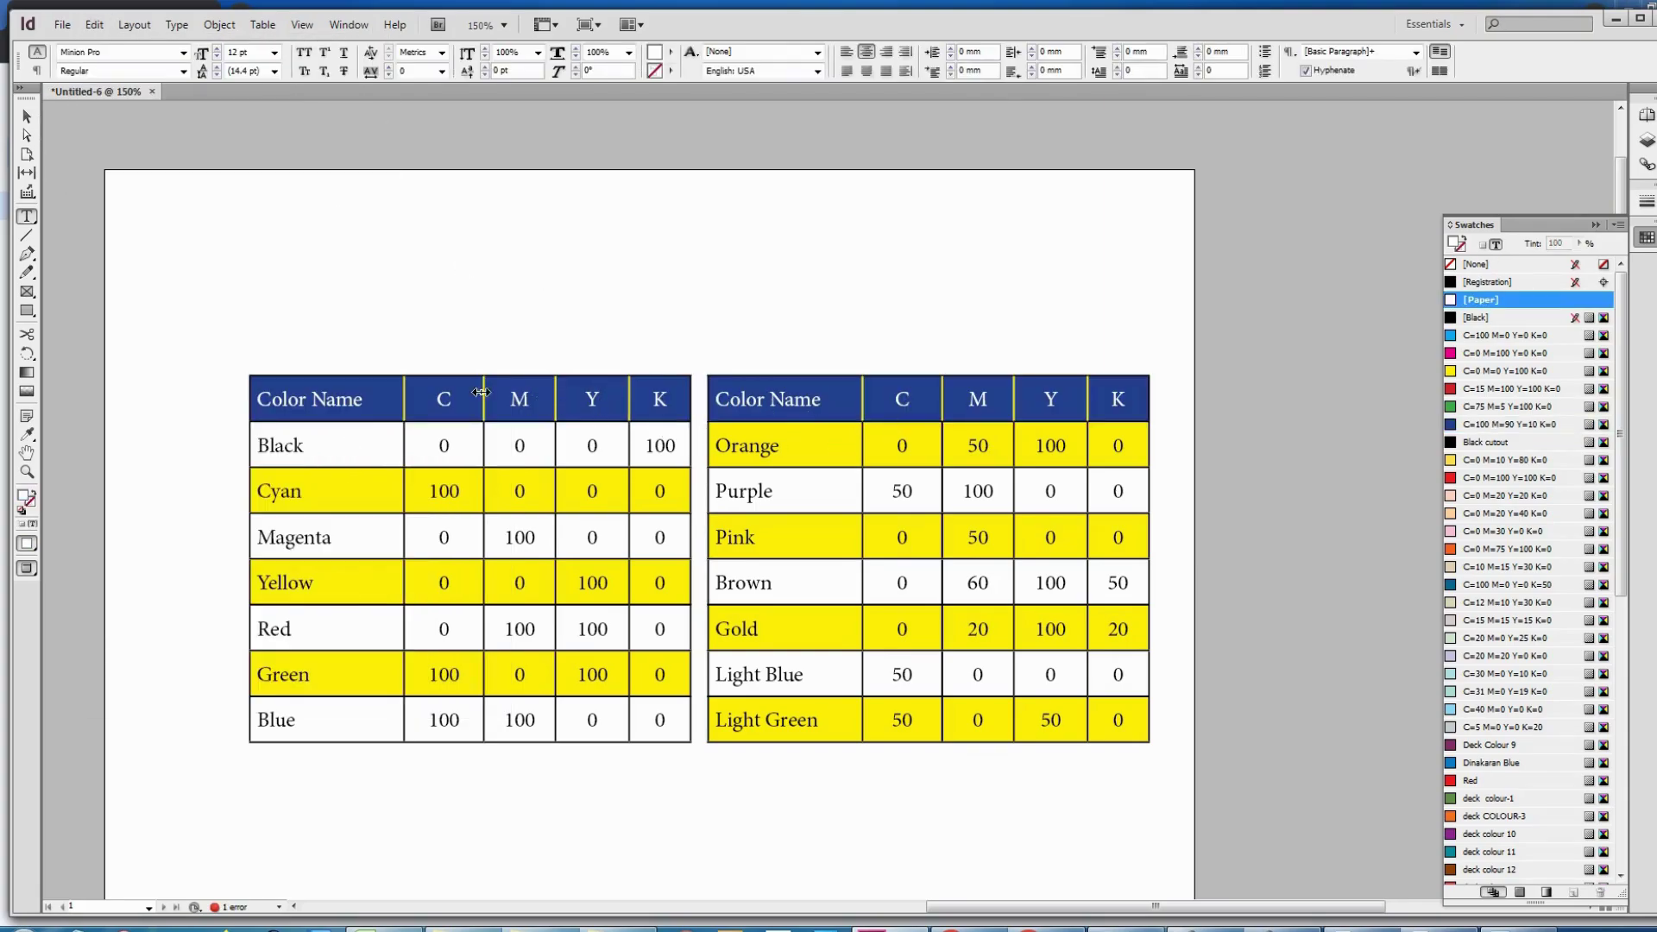
- Move the word "Name" in front of "Color" in the first header cell
double_click(321, 403)
key(ctrl+x)
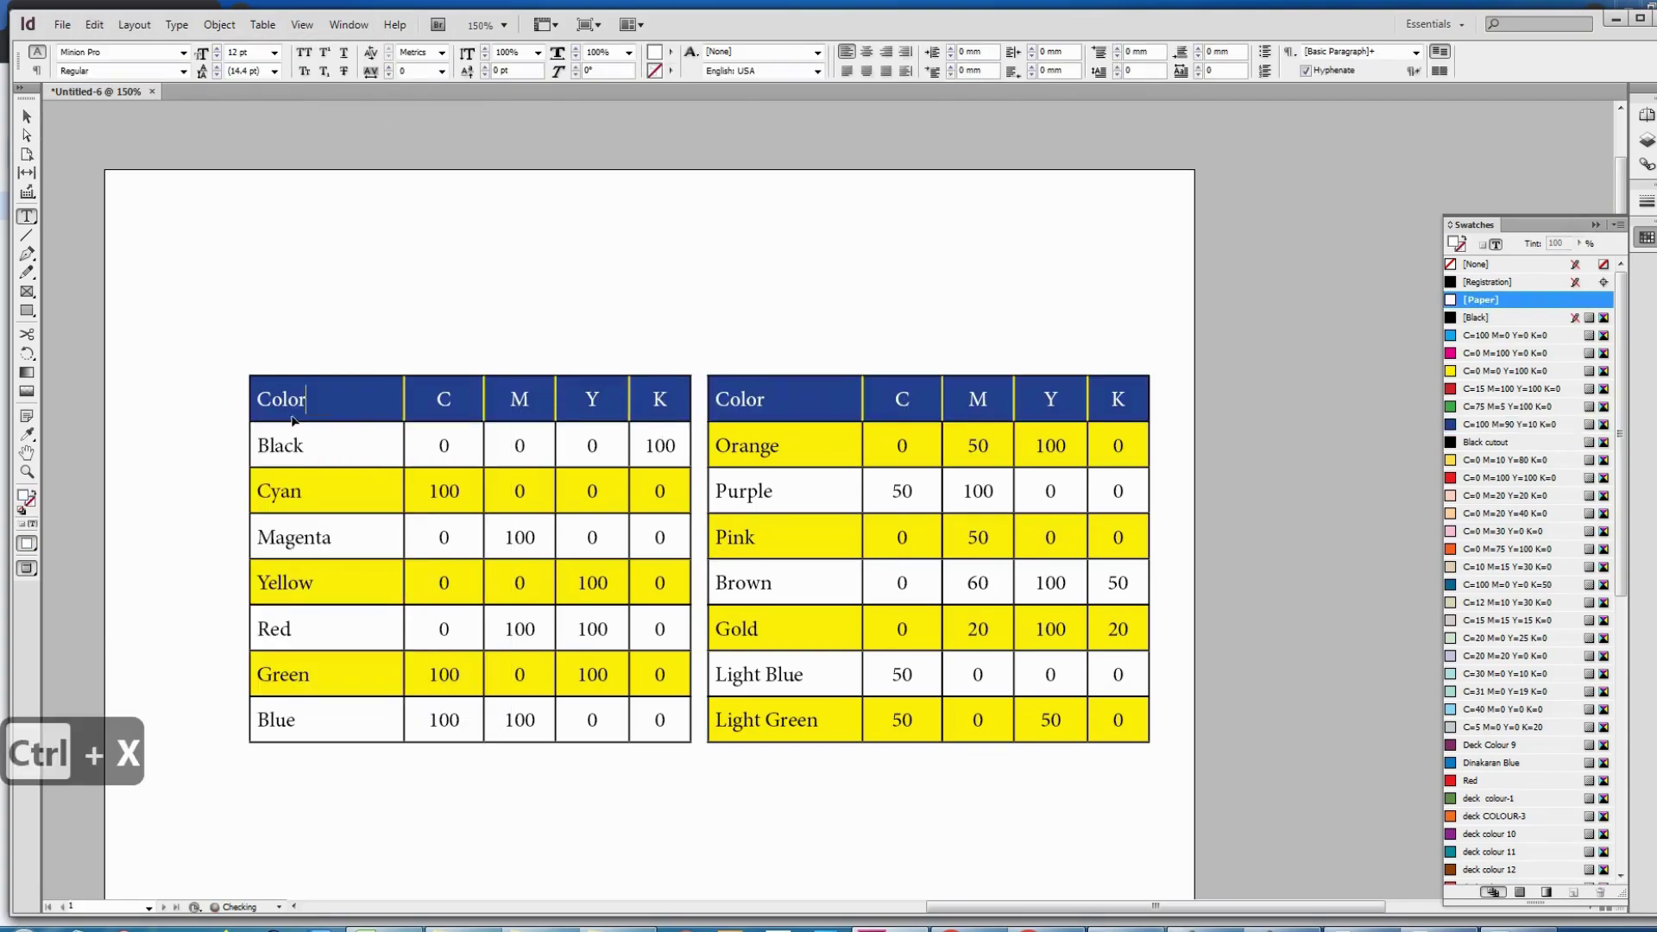
click(255, 396)
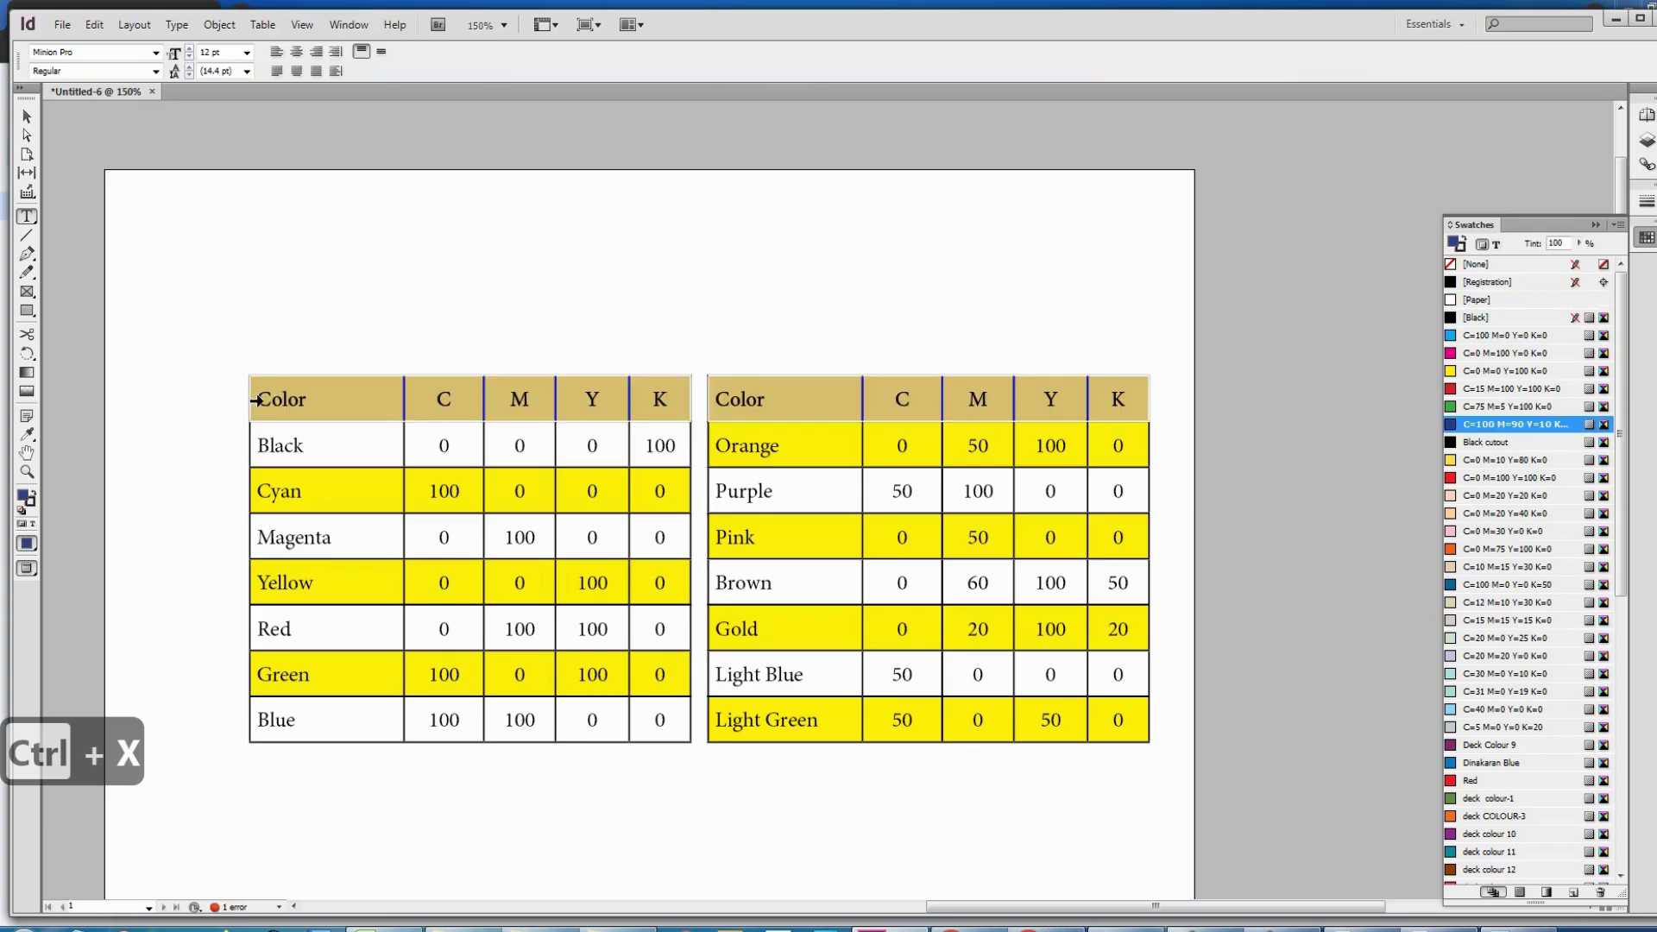
click(258, 398)
key(ctrl+v)
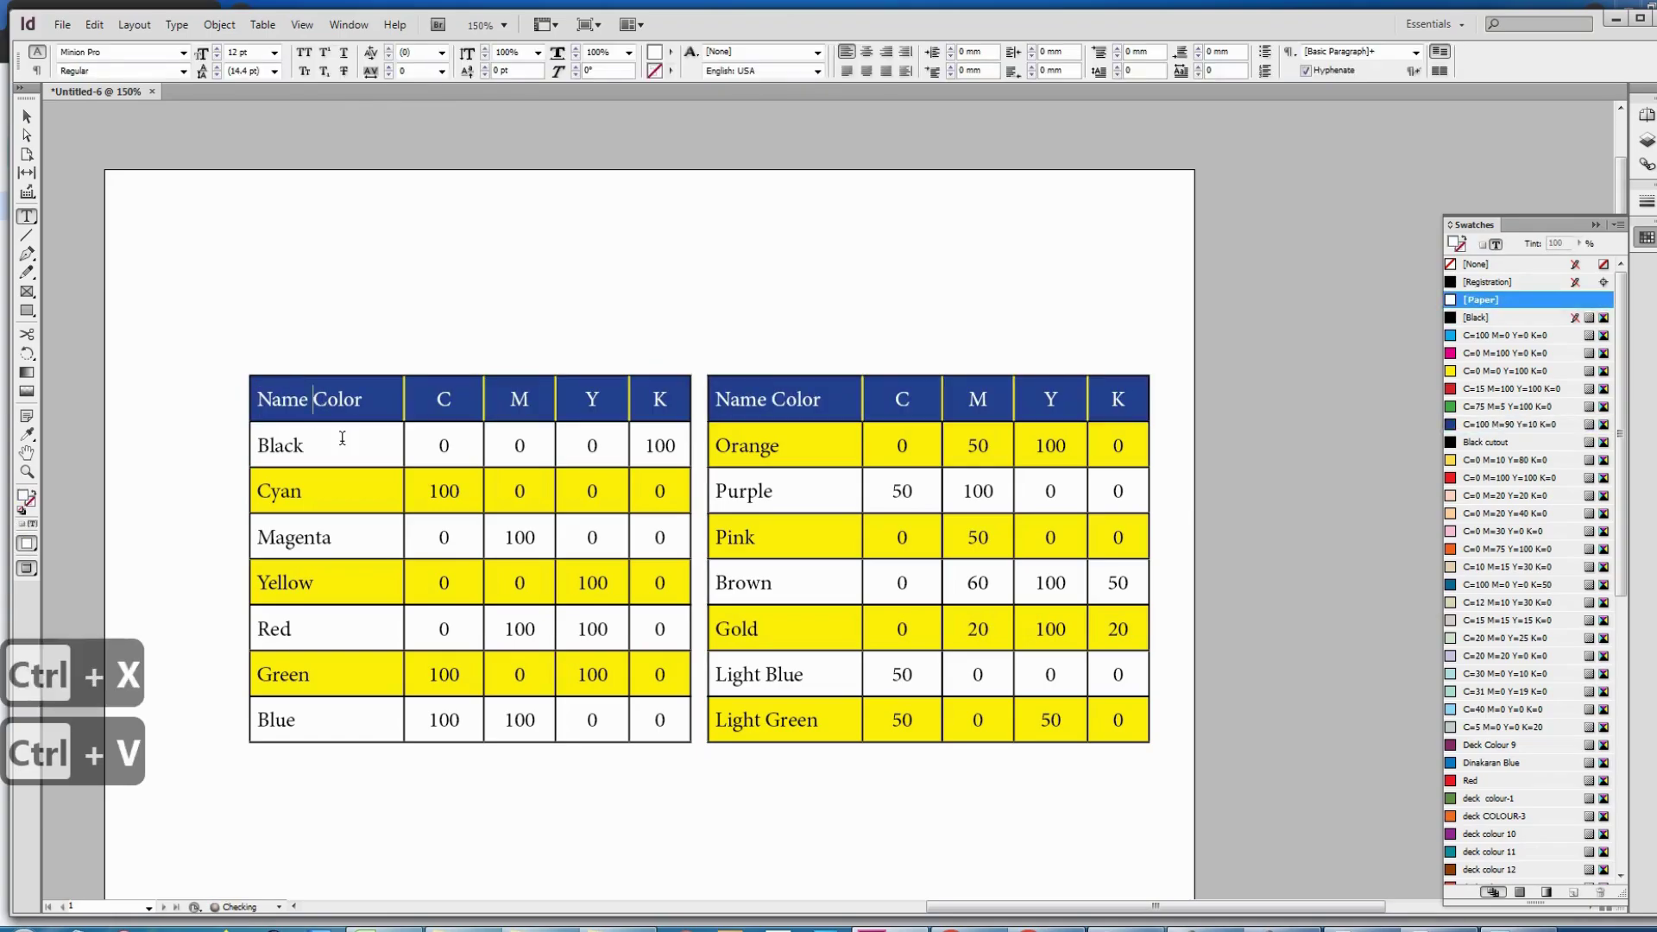
- Try inserting "sdsd" inside the word "Color" in the first header cell, and undo it
click(338, 400)
text(sdsd)
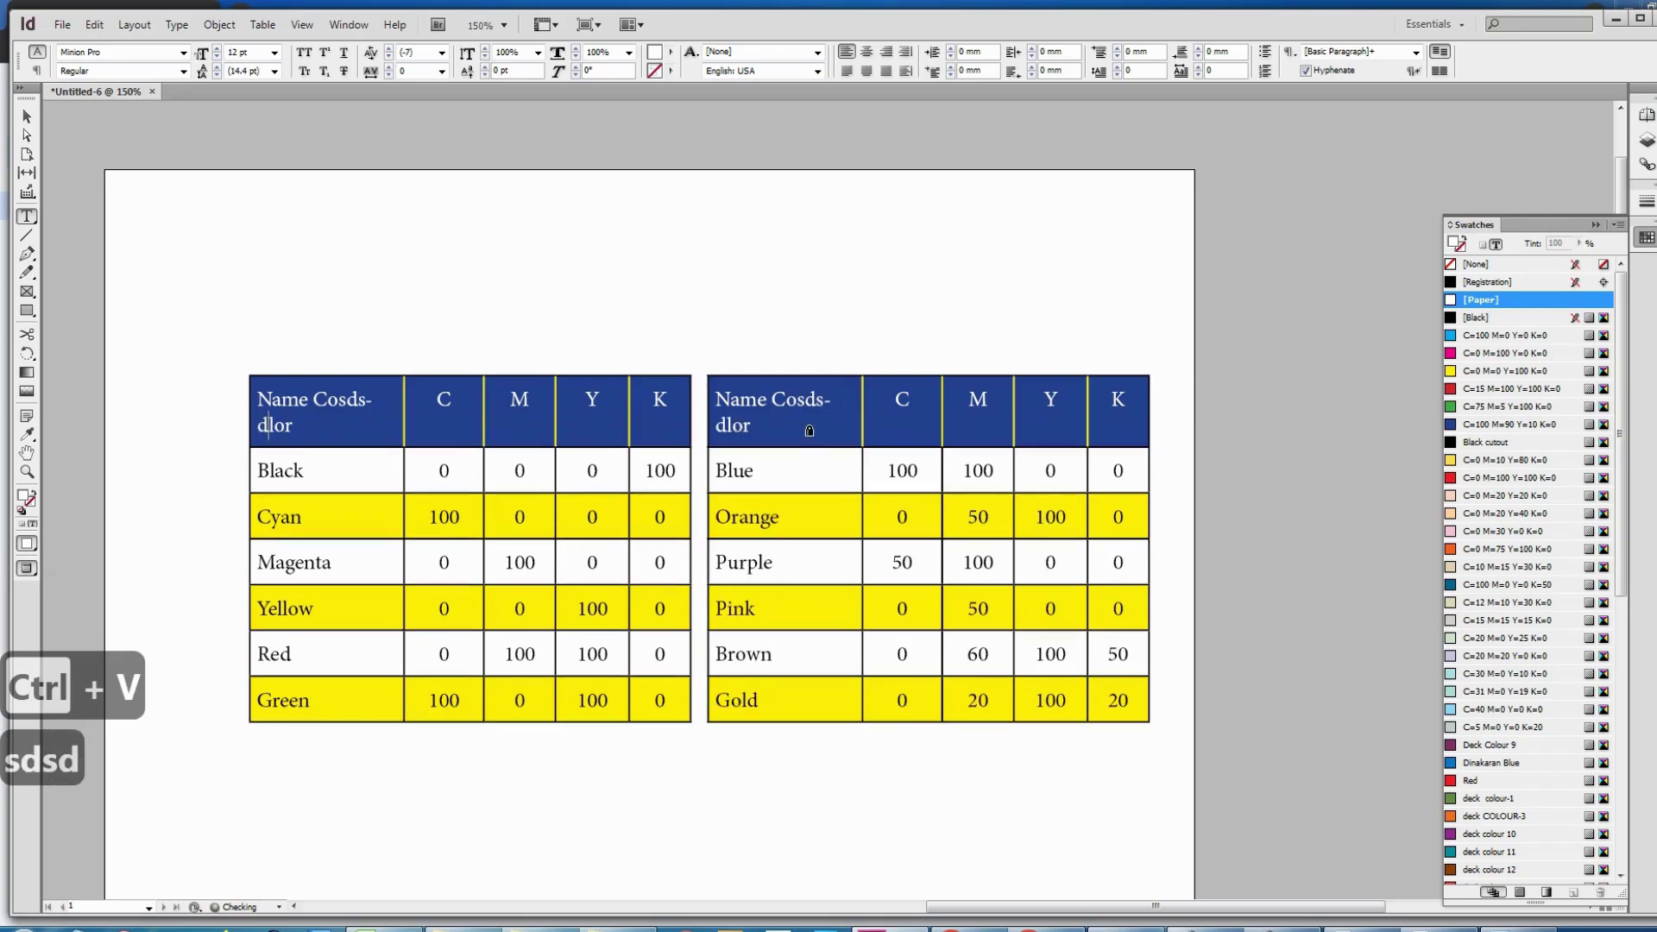
key(ctrl+z)
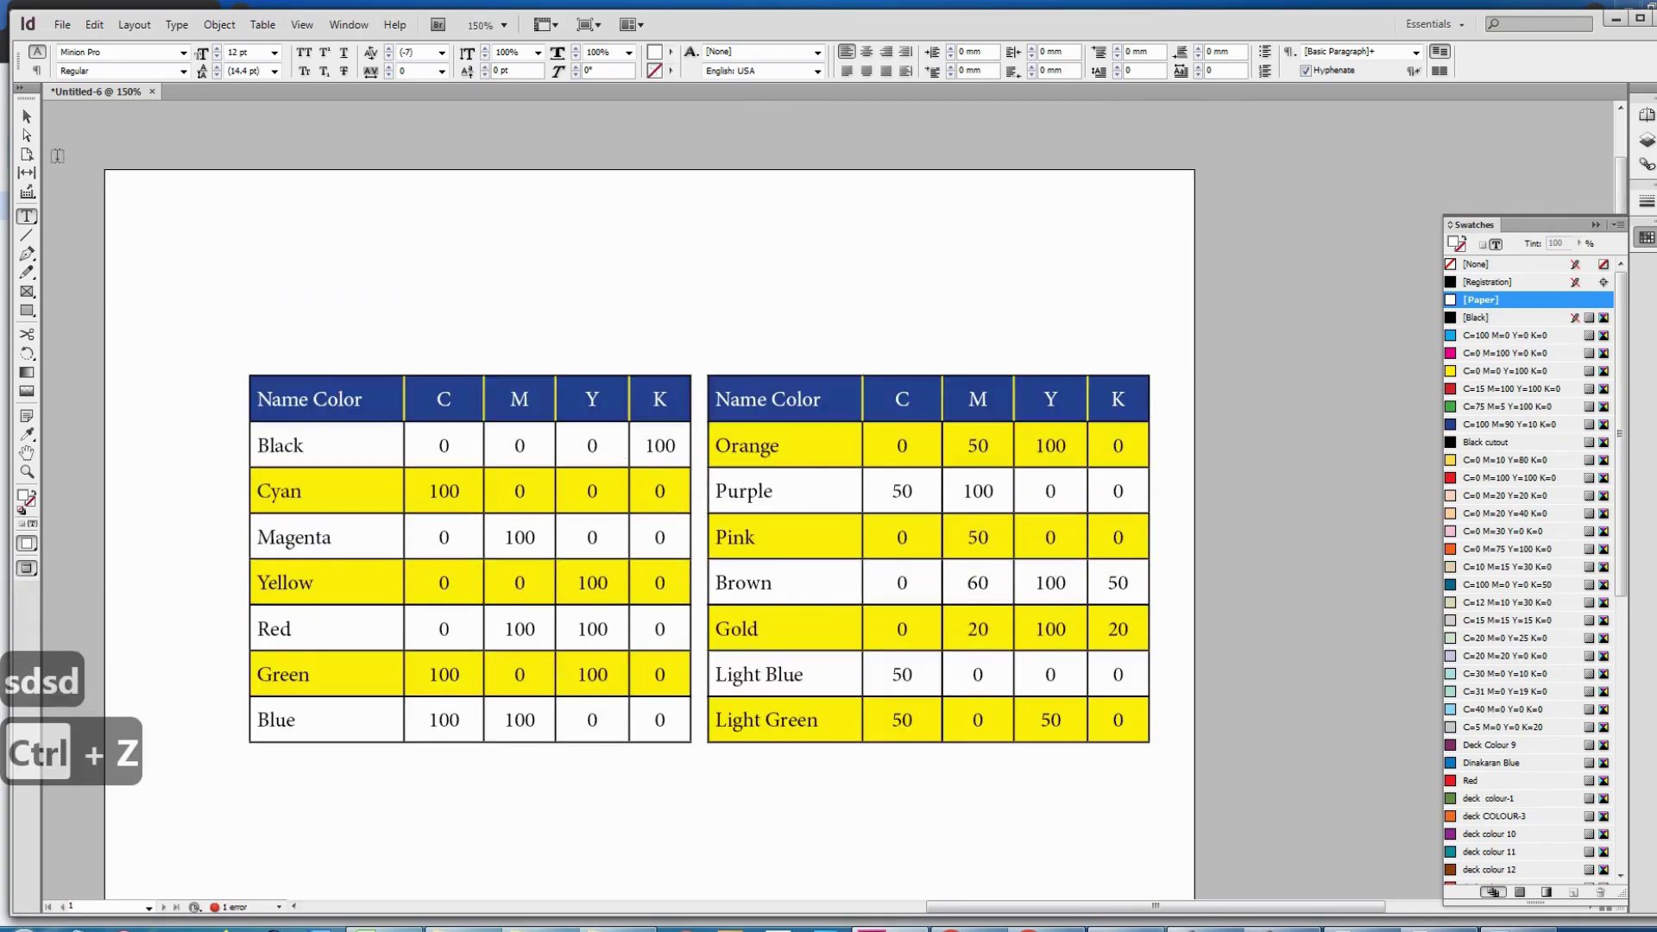
- Move the two-column table frame to about X 108 mm, Y 42 mm and deselect it
click(27, 115)
click(758, 312)
drag(1107, 320, 334, 801)
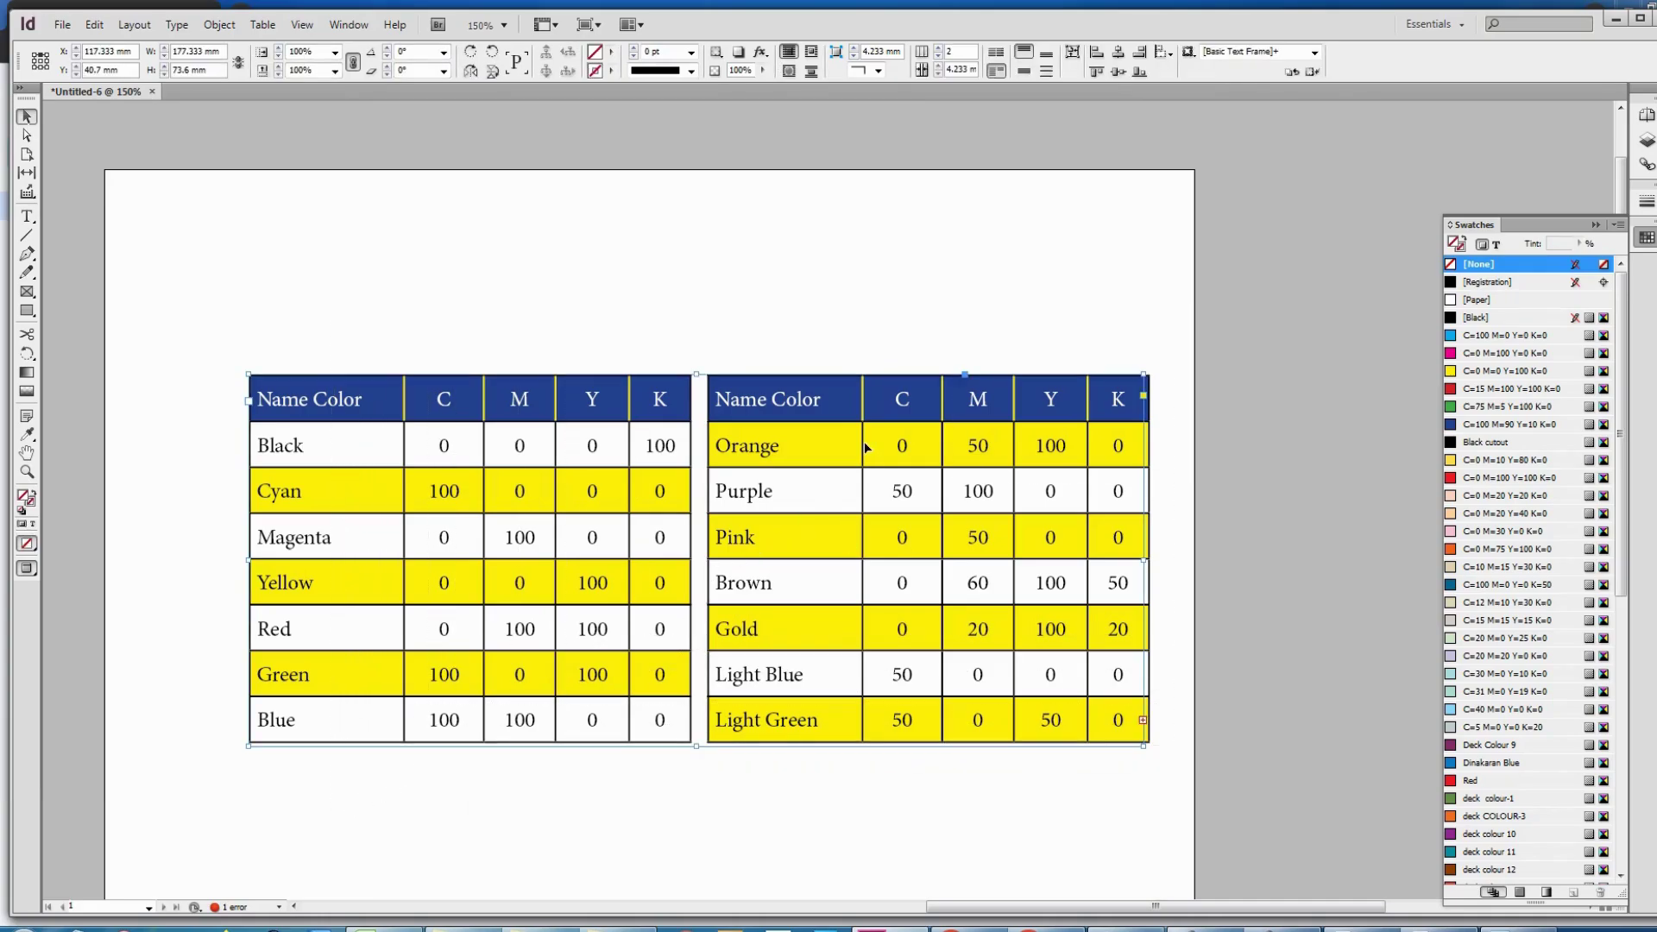
drag(865, 447, 807, 451)
click(632, 335)
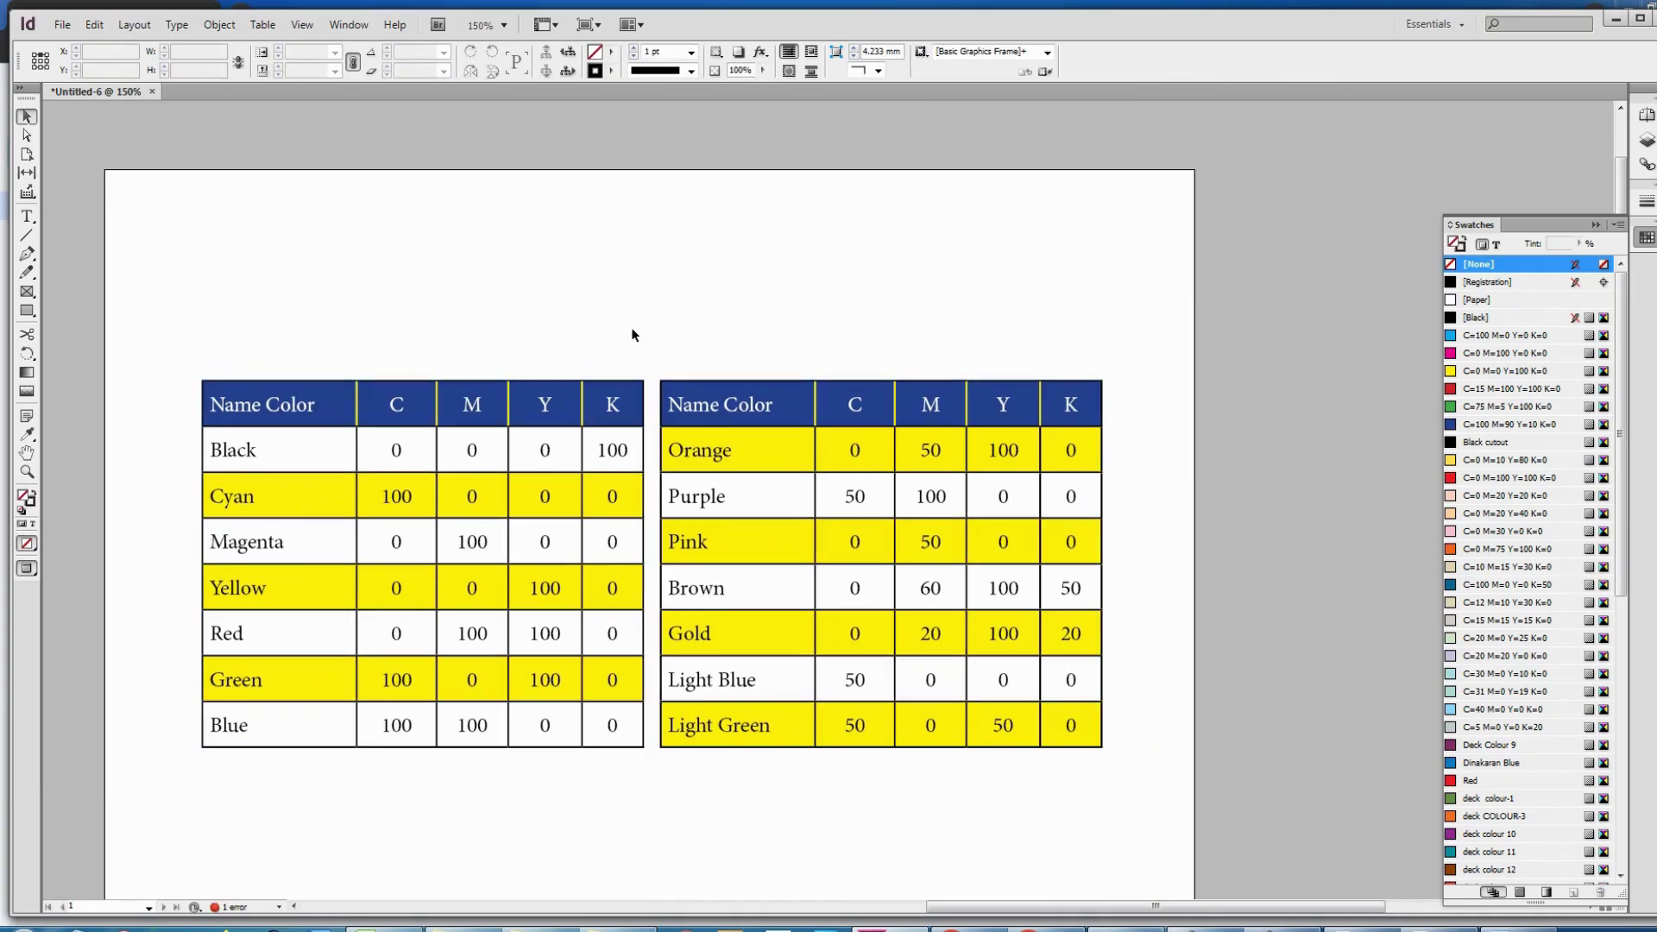
- Thread the overset rows into a new frame about 138 × 29 mm below the table, and reselect the two-column frame
key(ctrl+a)
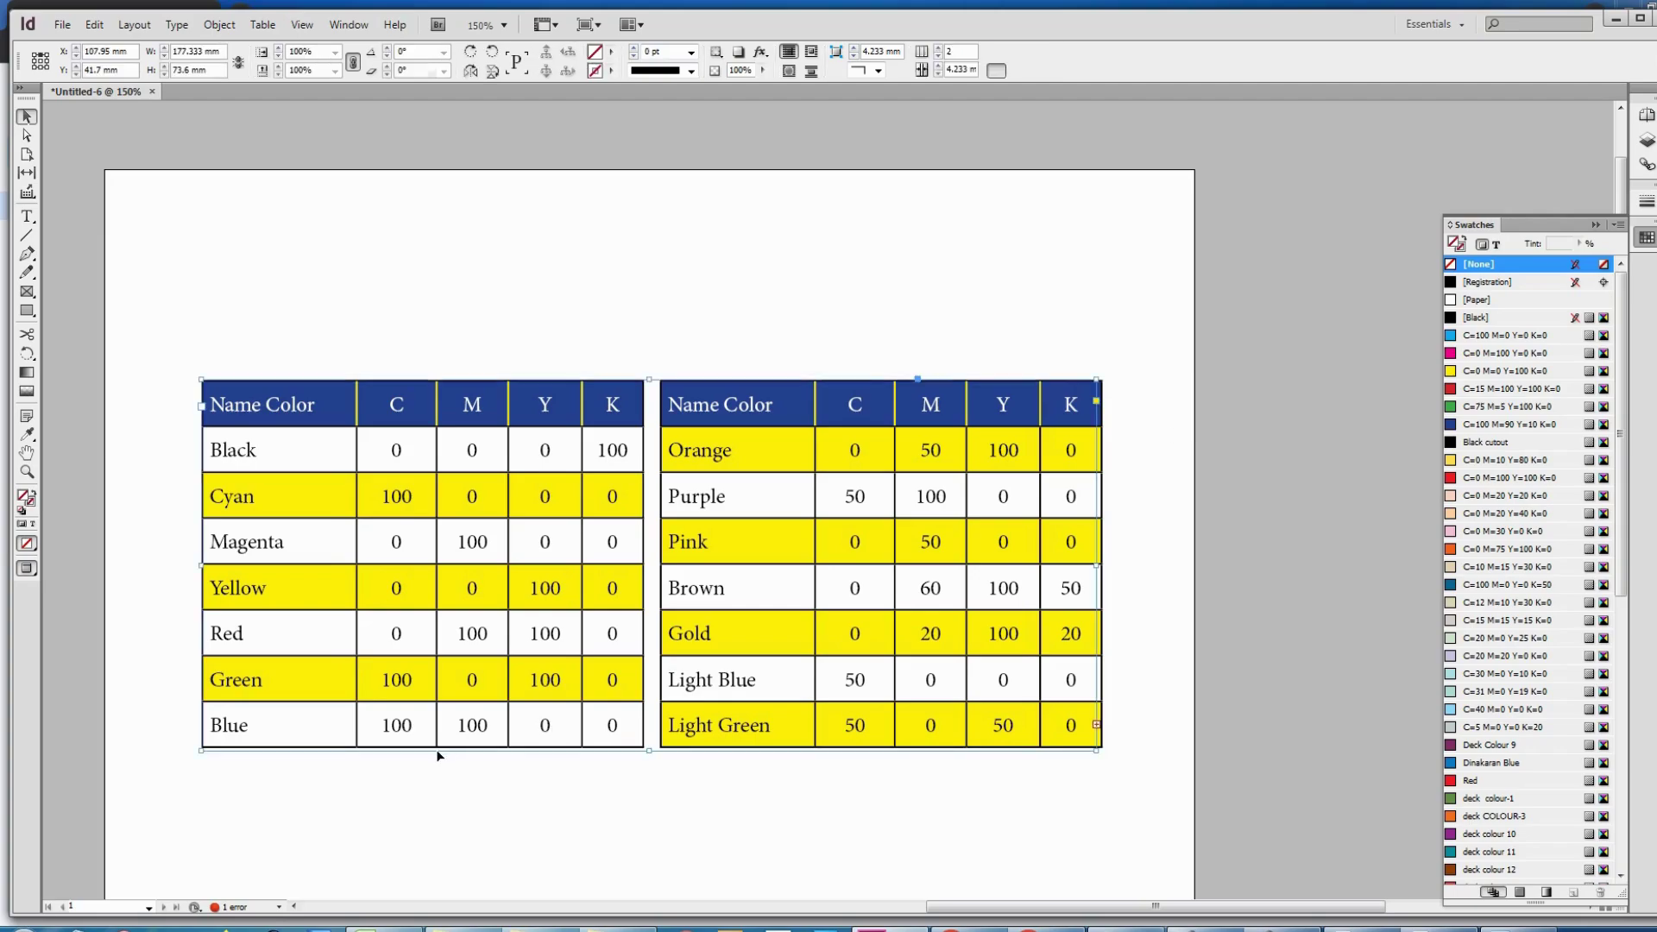
scroll(751, 788, down, 3)
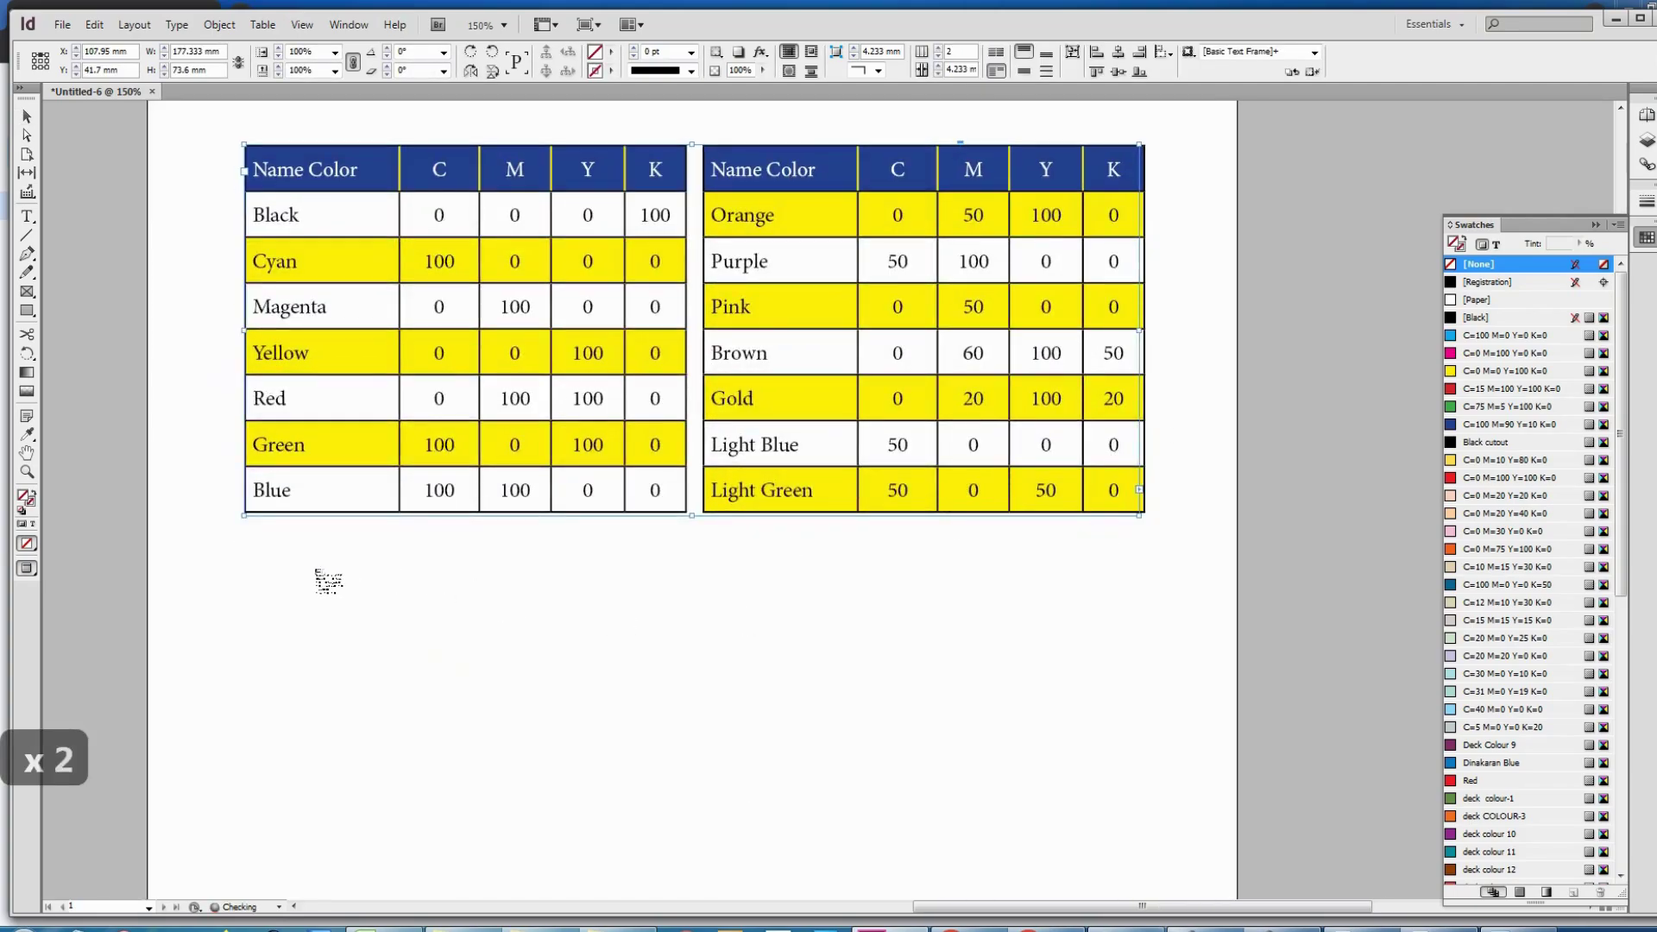
click(349, 593)
drag(452, 622, 1031, 734)
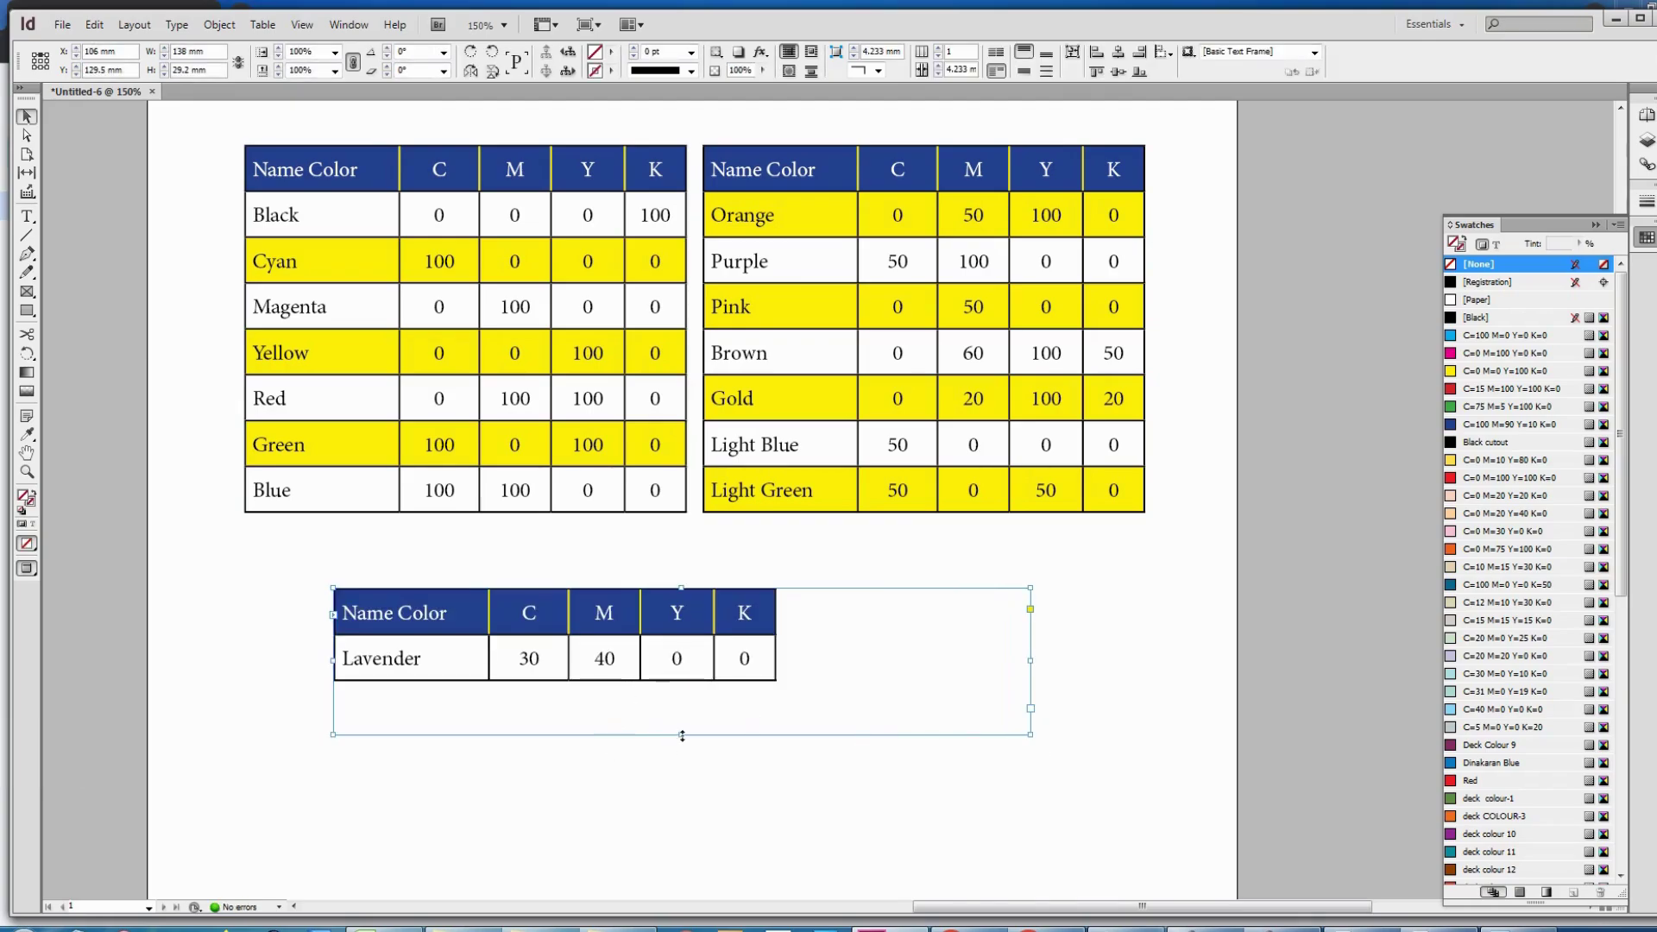
click(904, 518)
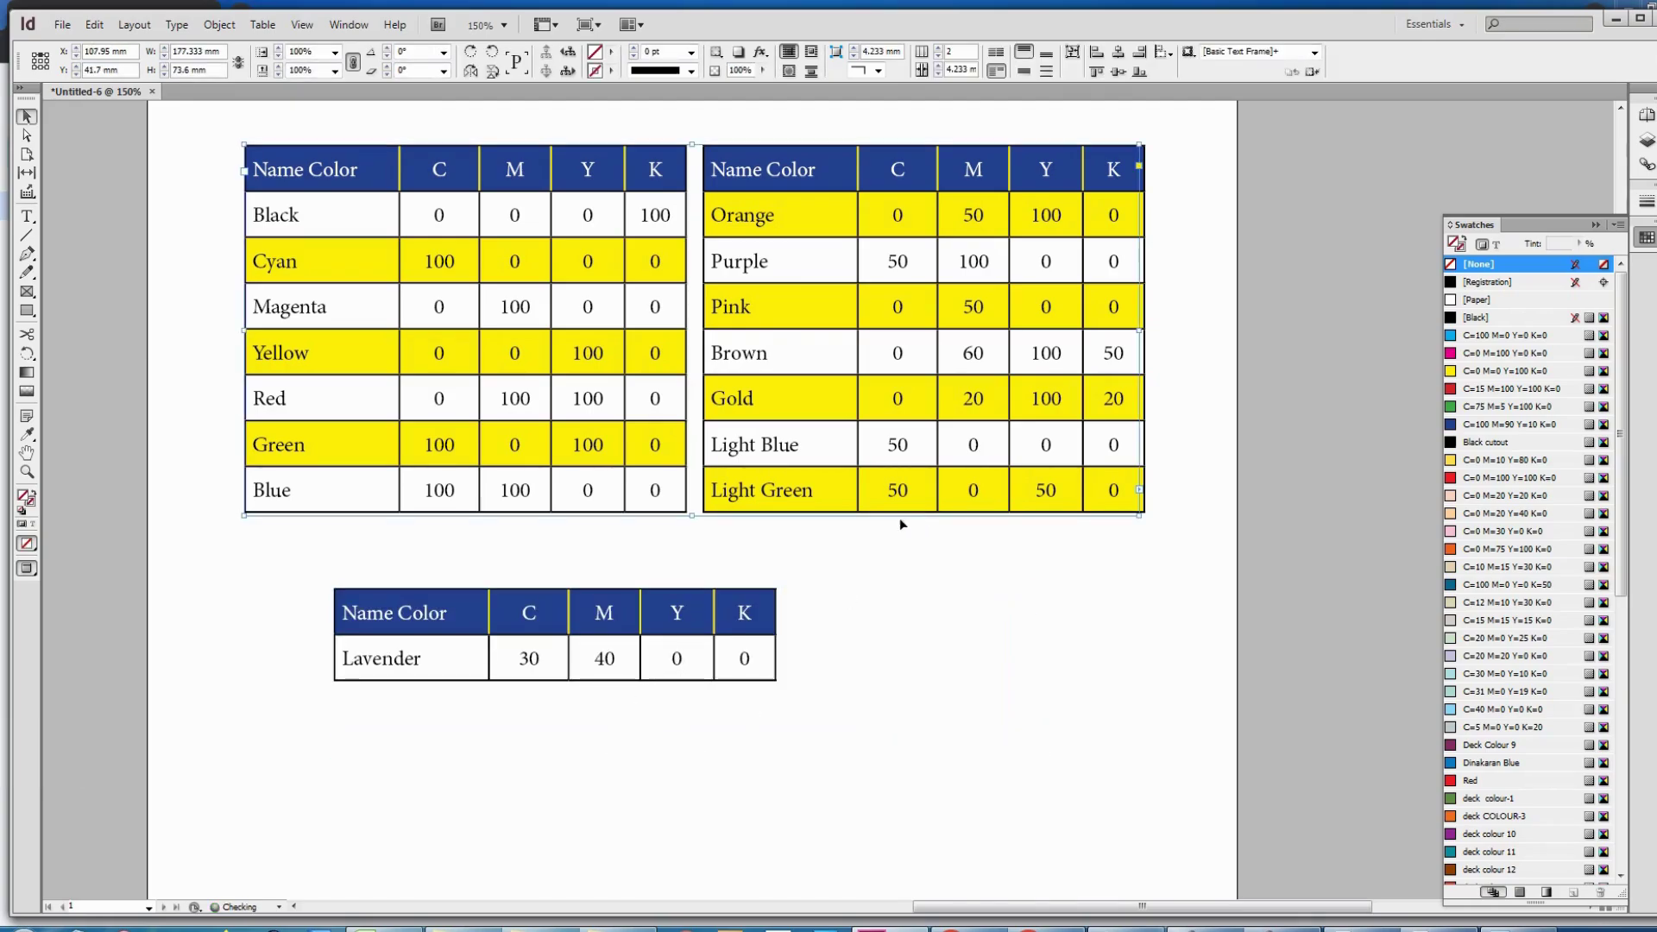
- Shorten the two-column table frame to about 56 mm high and lengthen the threaded frame below it to about 74.5 mm
drag(690, 516, 713, 428)
click(627, 682)
scroll(655, 630, down, 3)
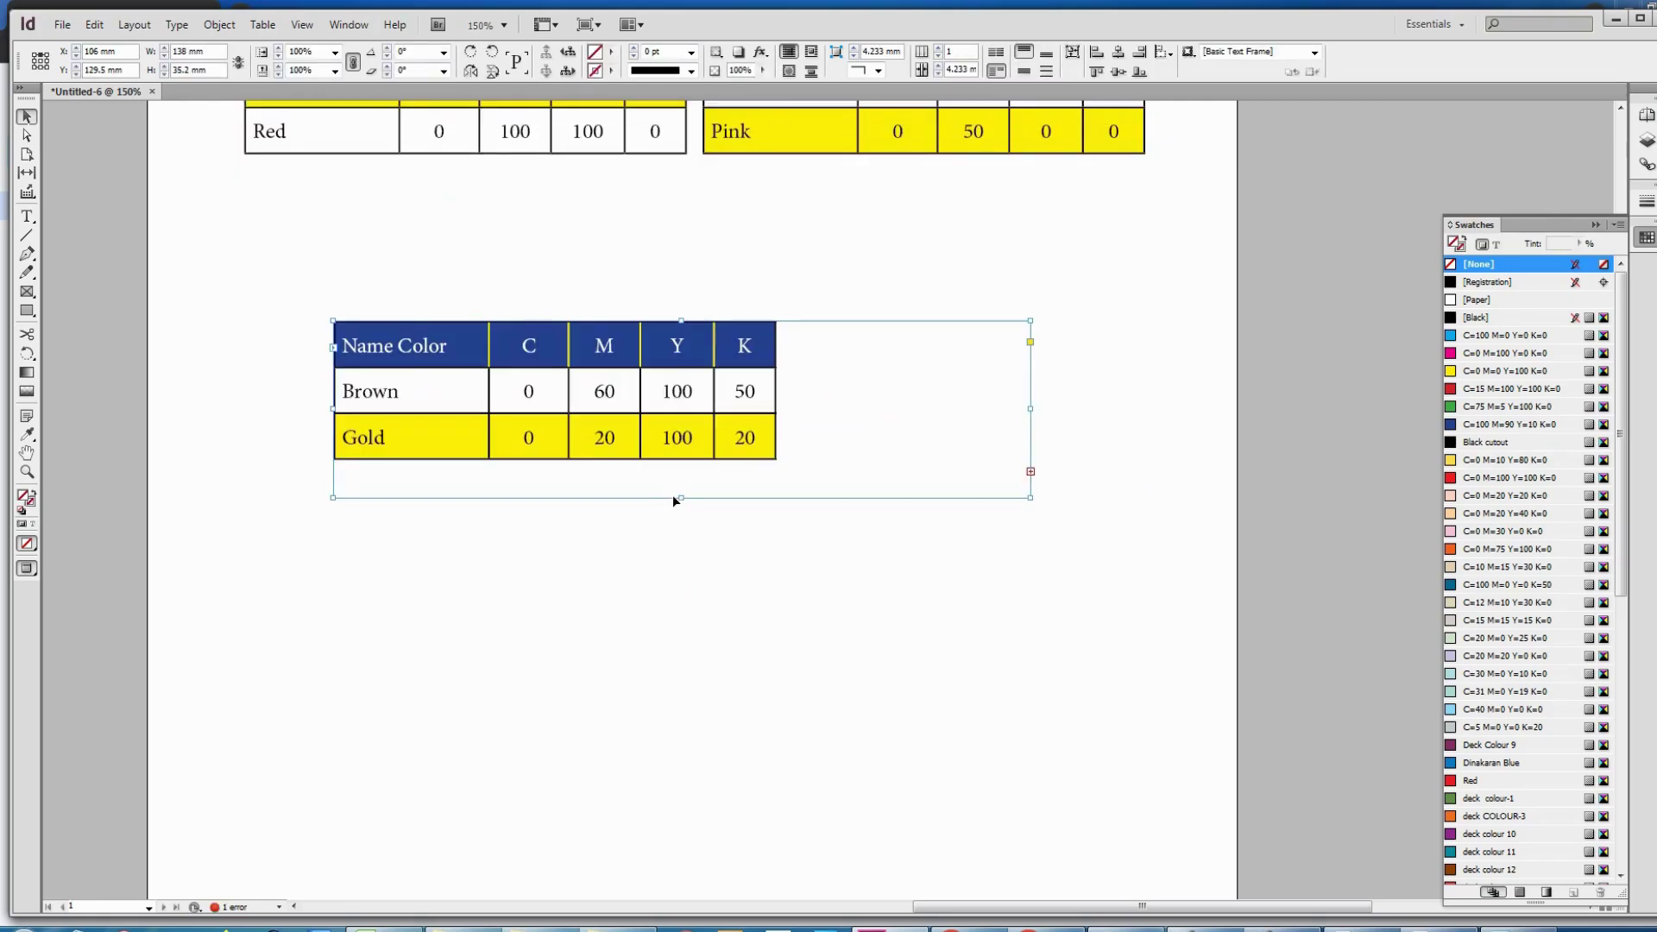
drag(679, 497, 680, 691)
scroll(504, 625, up, 4)
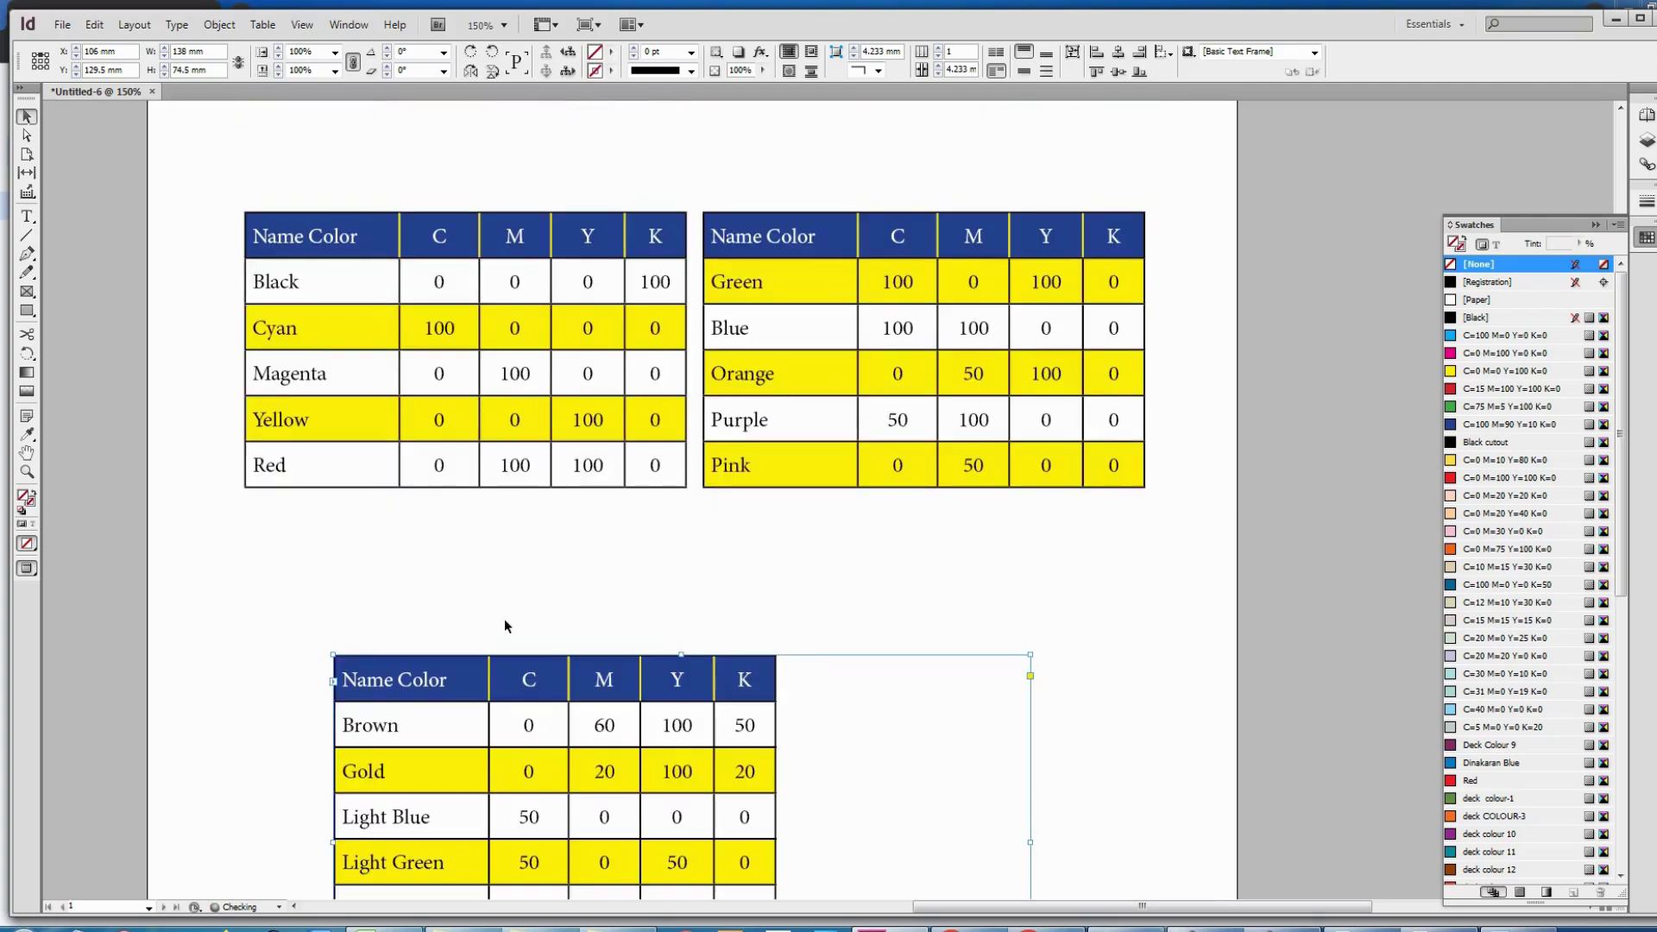
click(543, 561)
- Color the "Name Color" text in the first header cell with the magenta swatch C=0 M=100 Y=0 K=0
key(t)
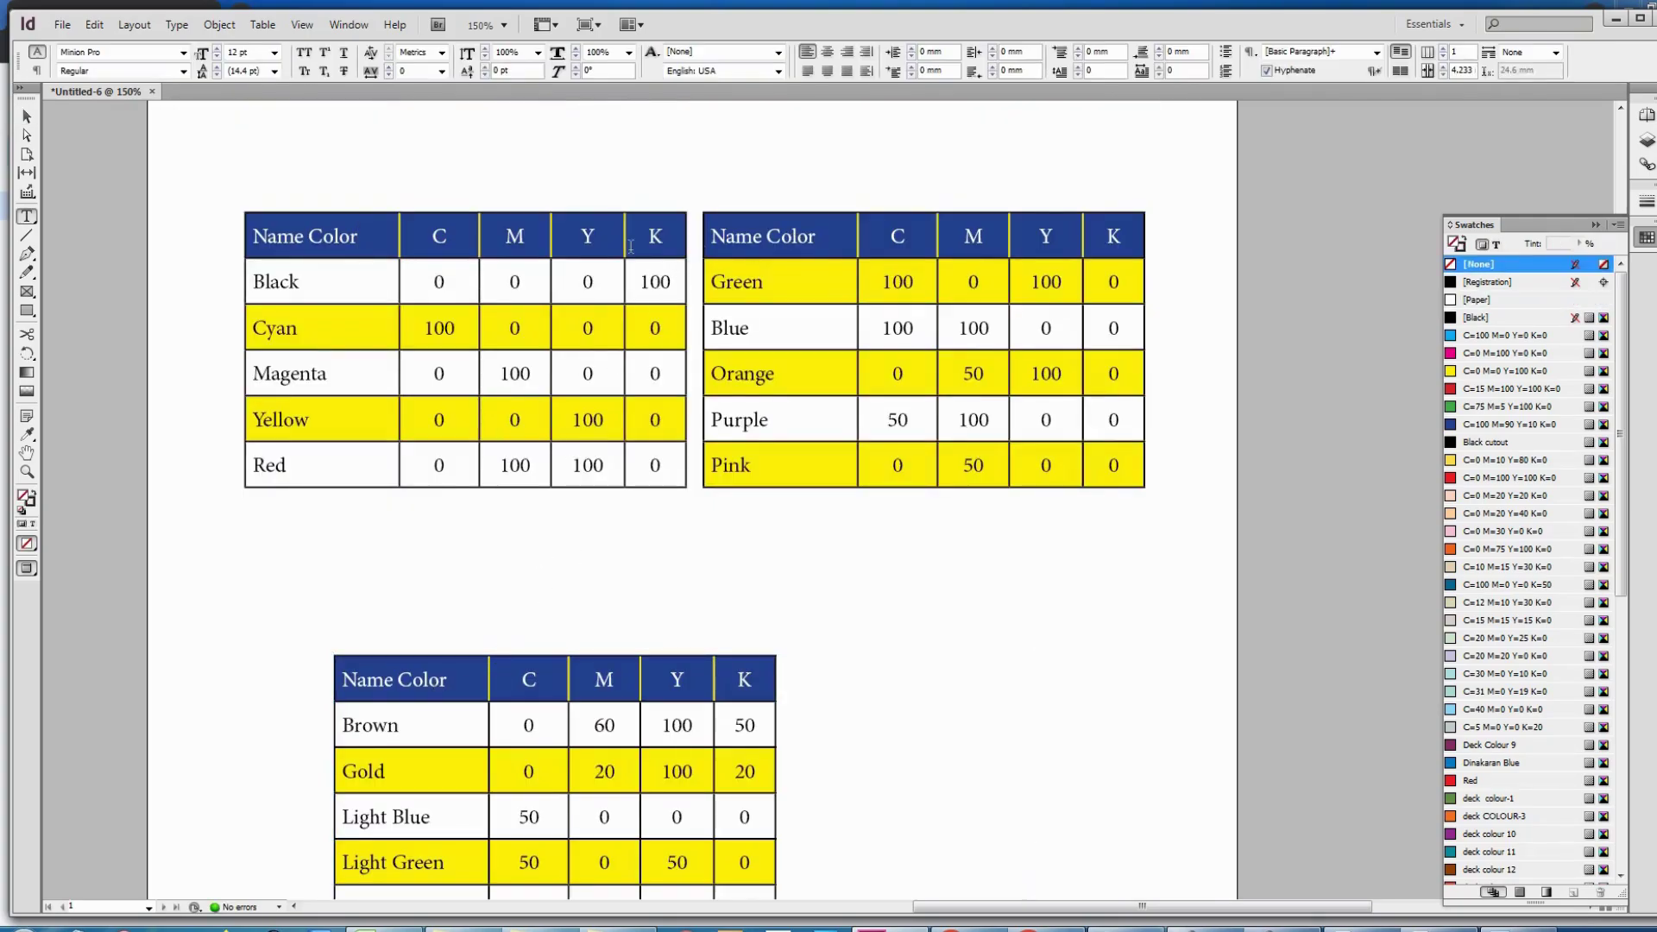
double_click(462, 224)
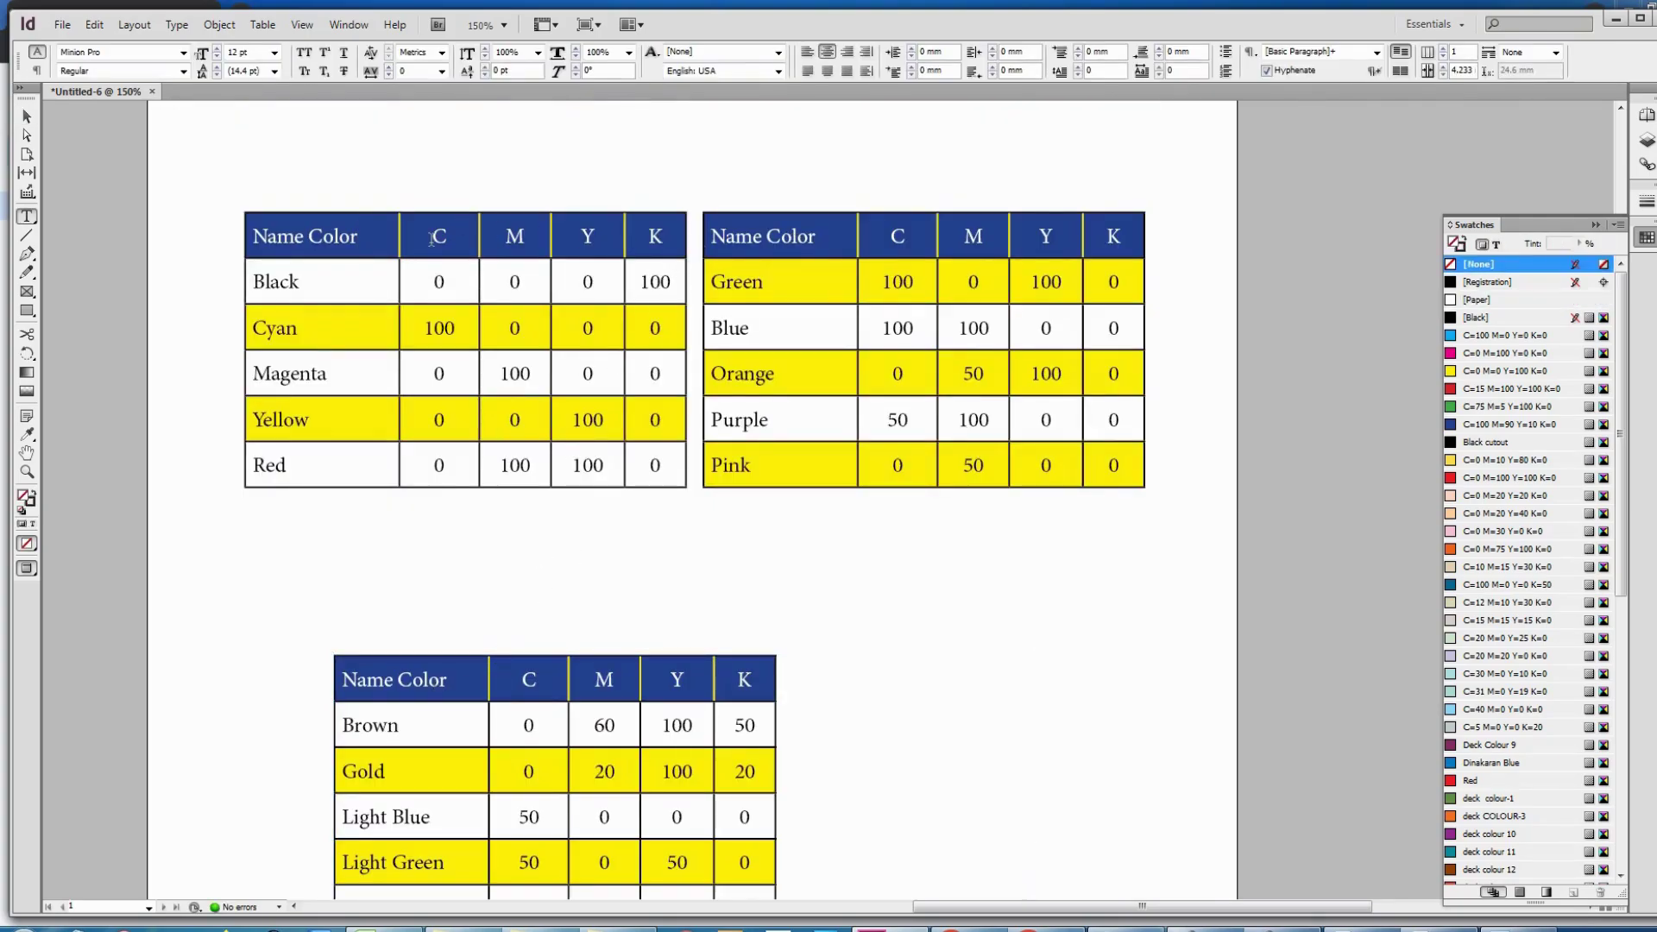
double_click(332, 238)
triple_click(354, 244)
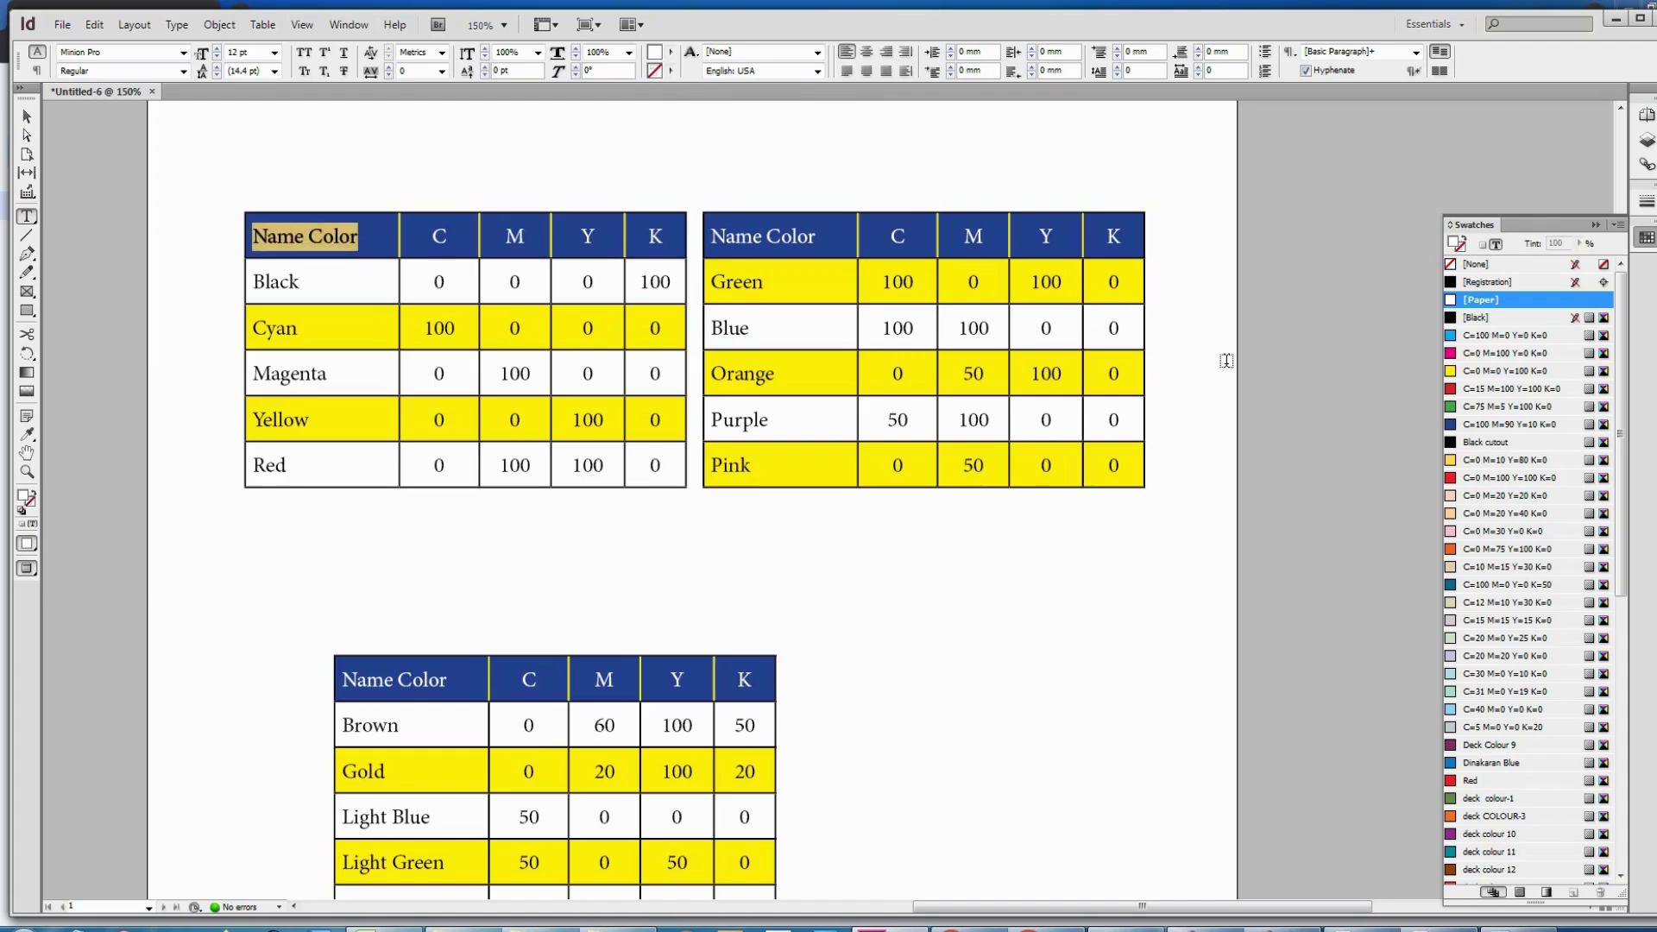
click(1510, 353)
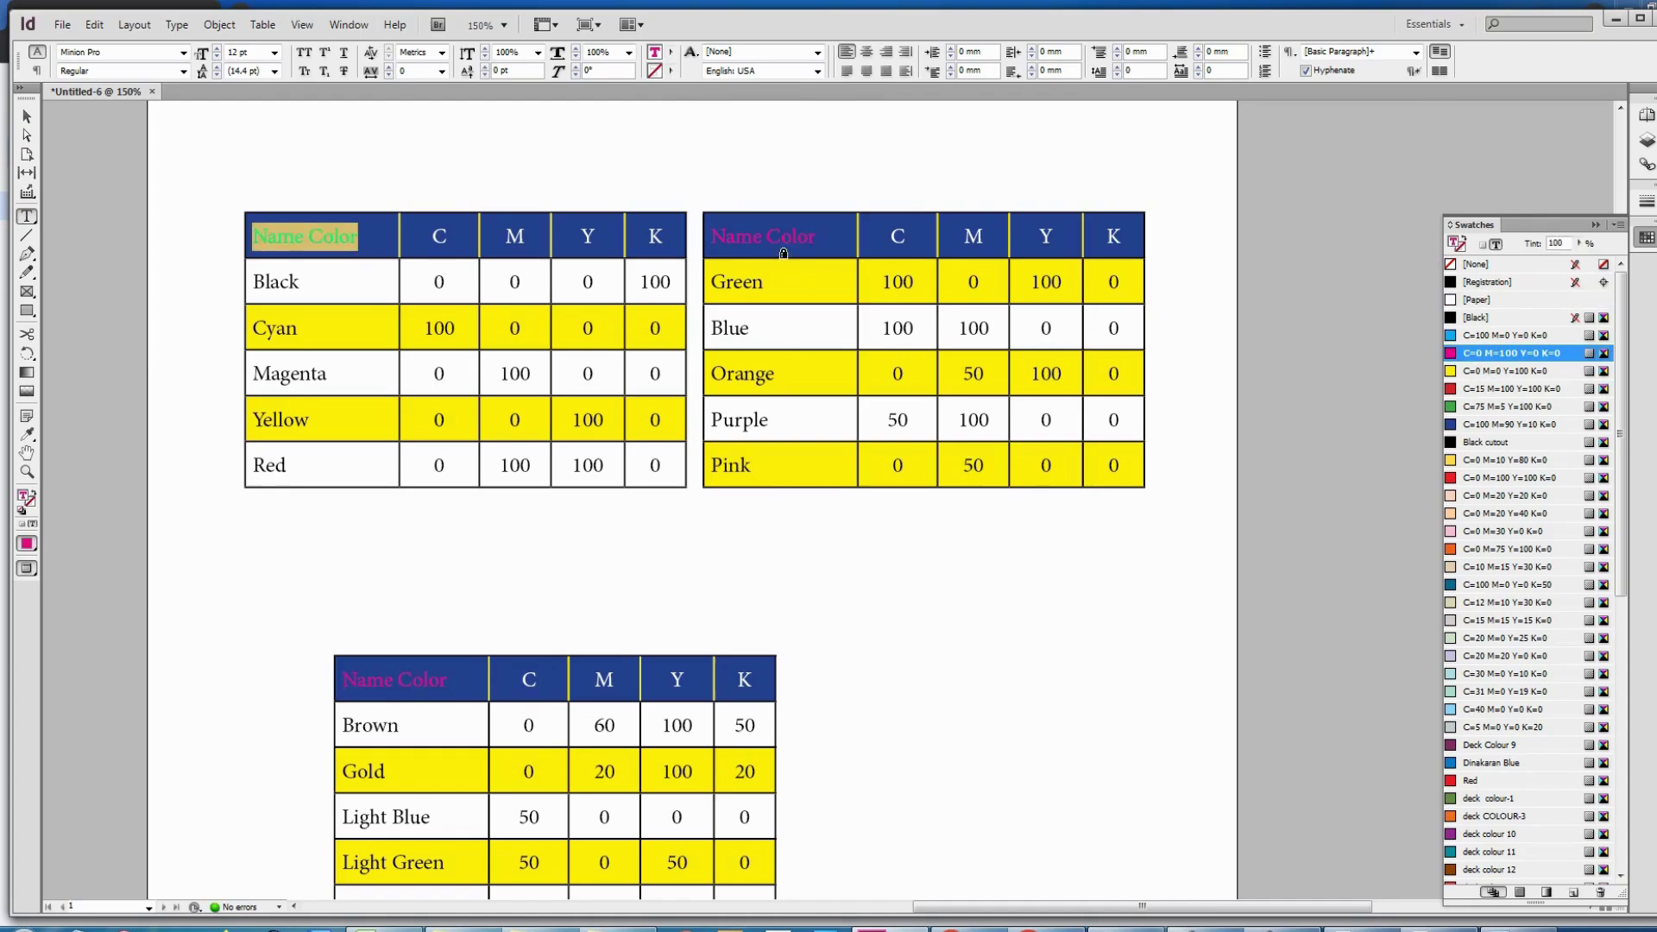
click(350, 235)
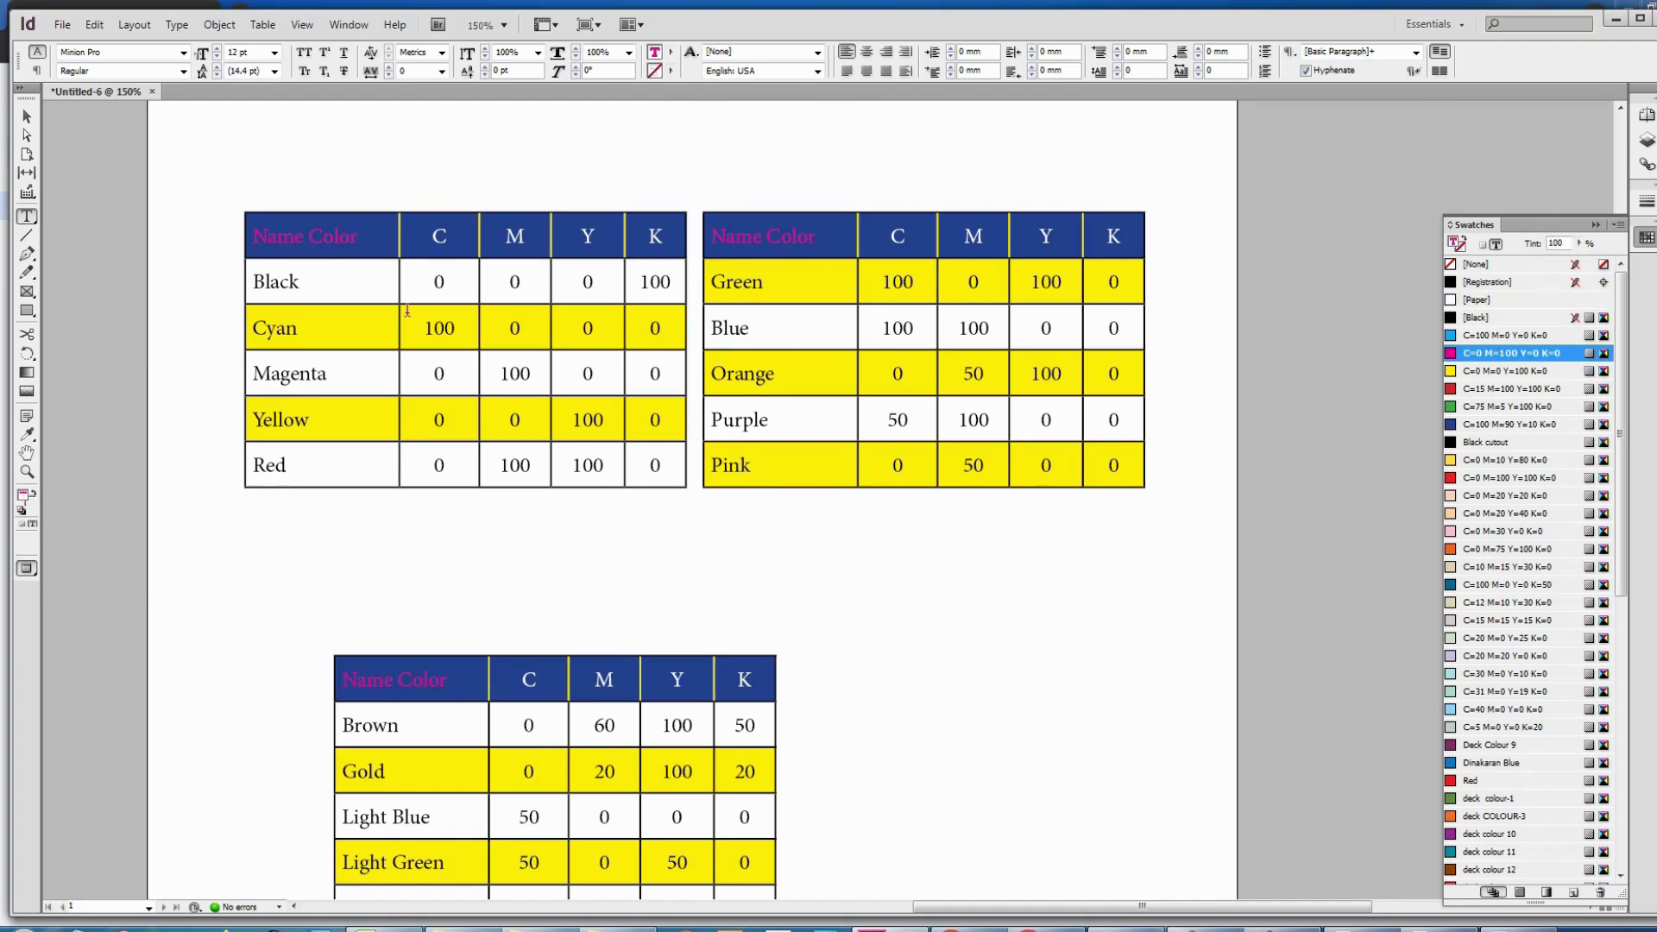
- Color the "Name Color" header text with the yellow swatch C=0 M=0 Y=100 K=0 and check the repeated headers
triple_click(348, 242)
click(1502, 371)
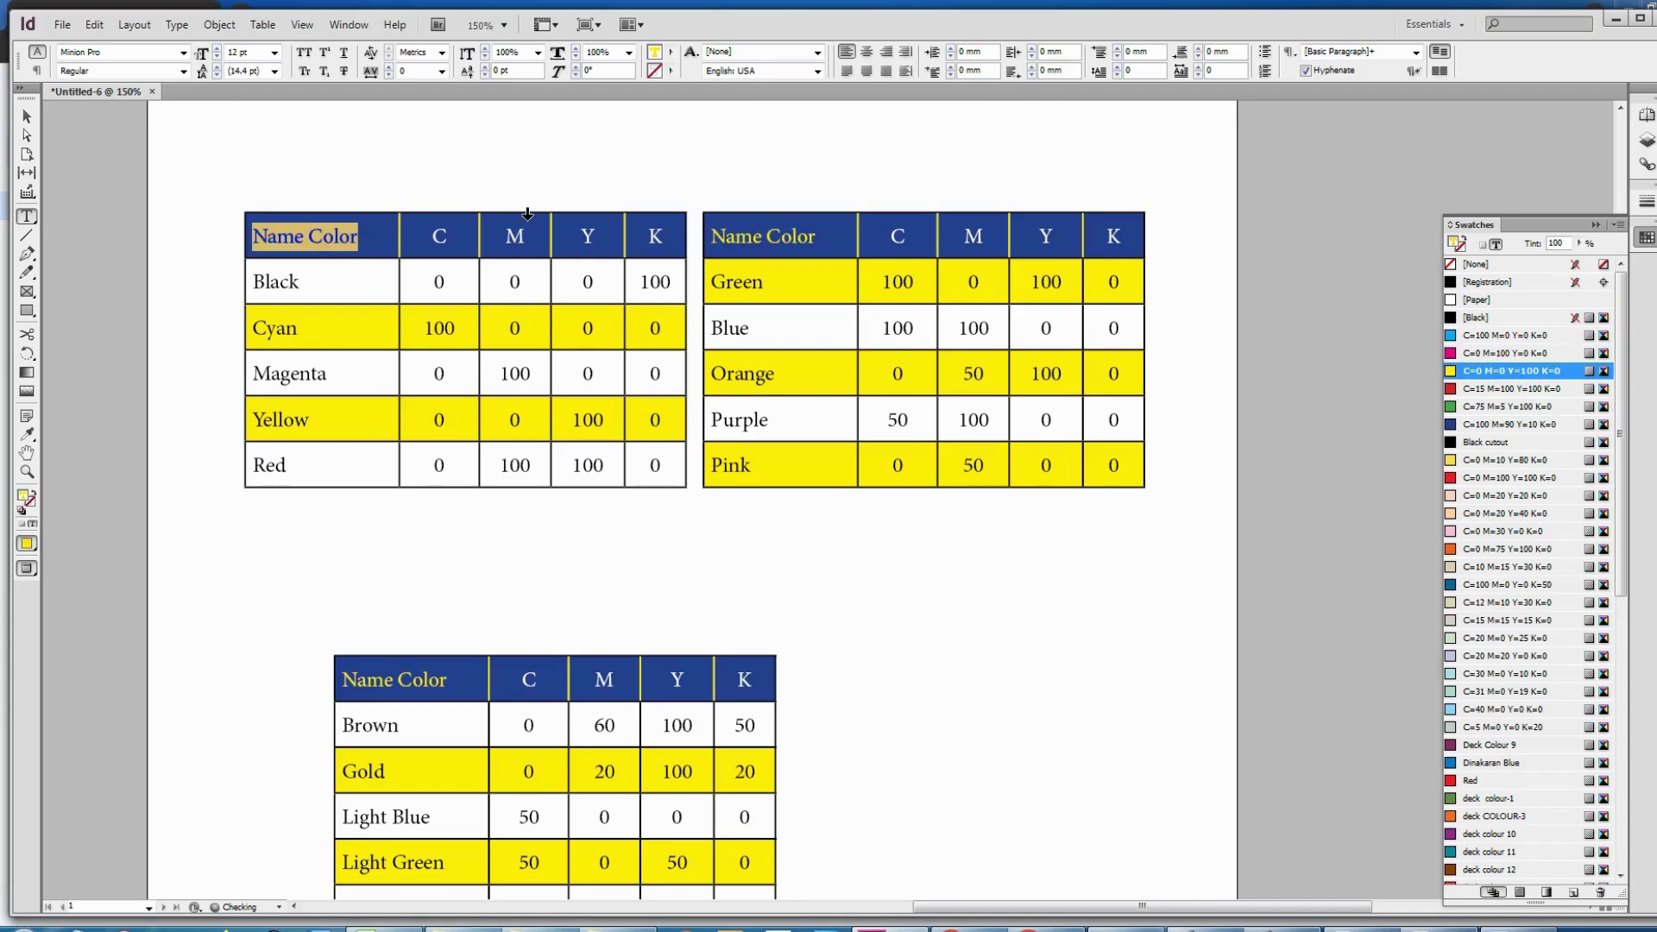
click(453, 287)
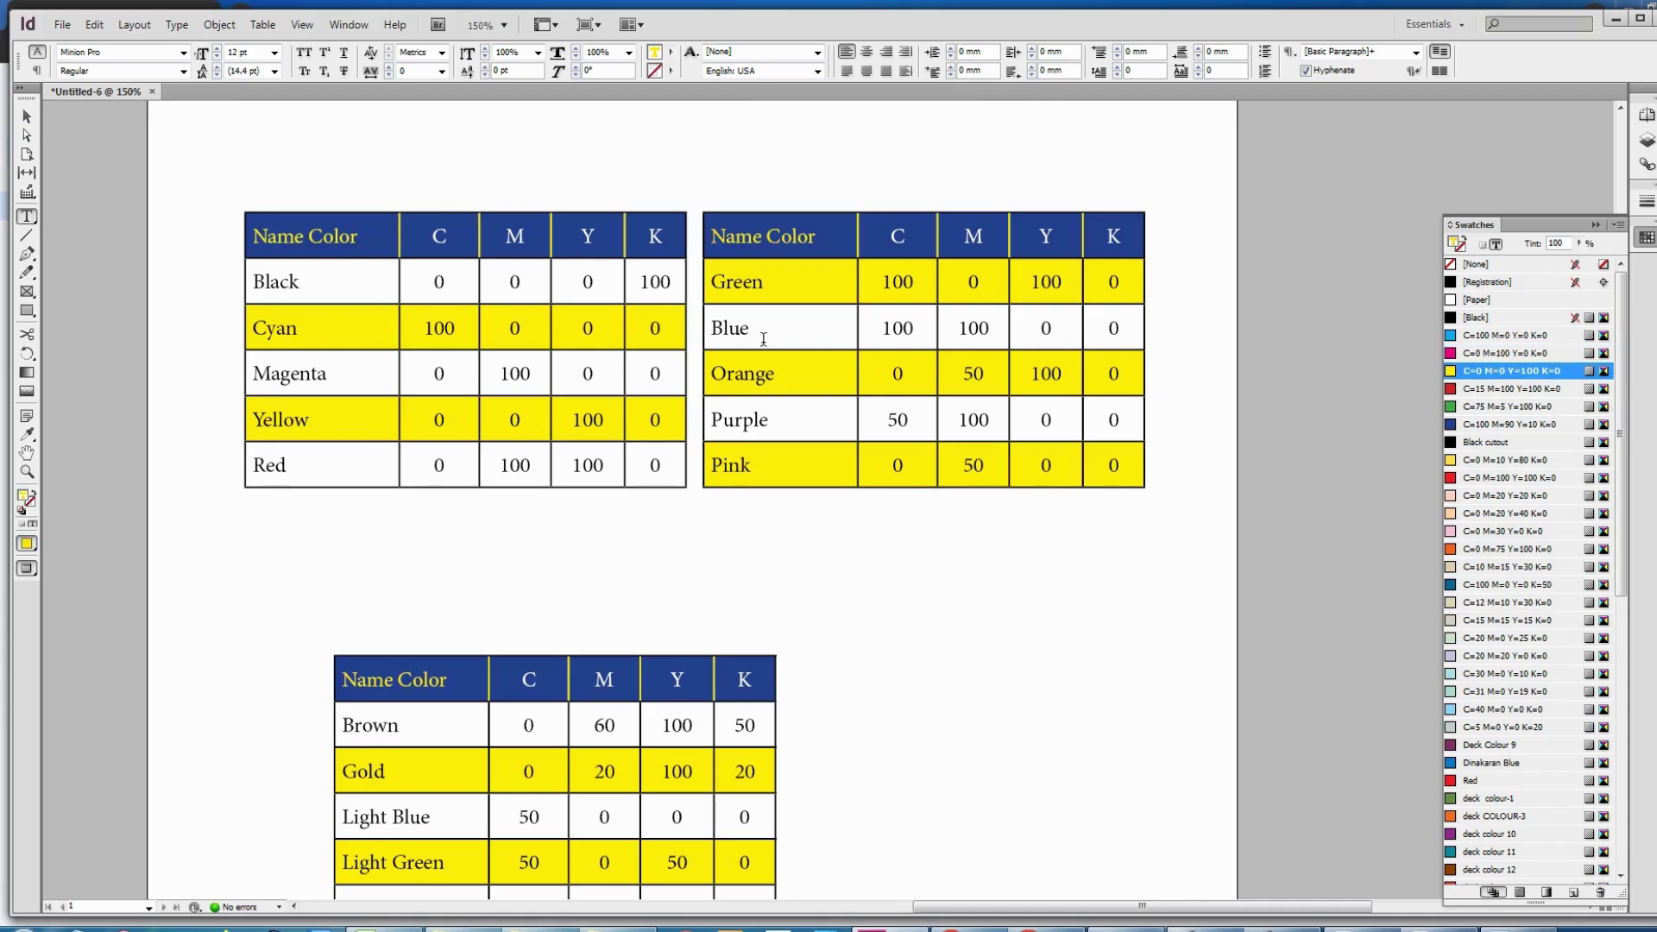
scroll(949, 672, down, 3)
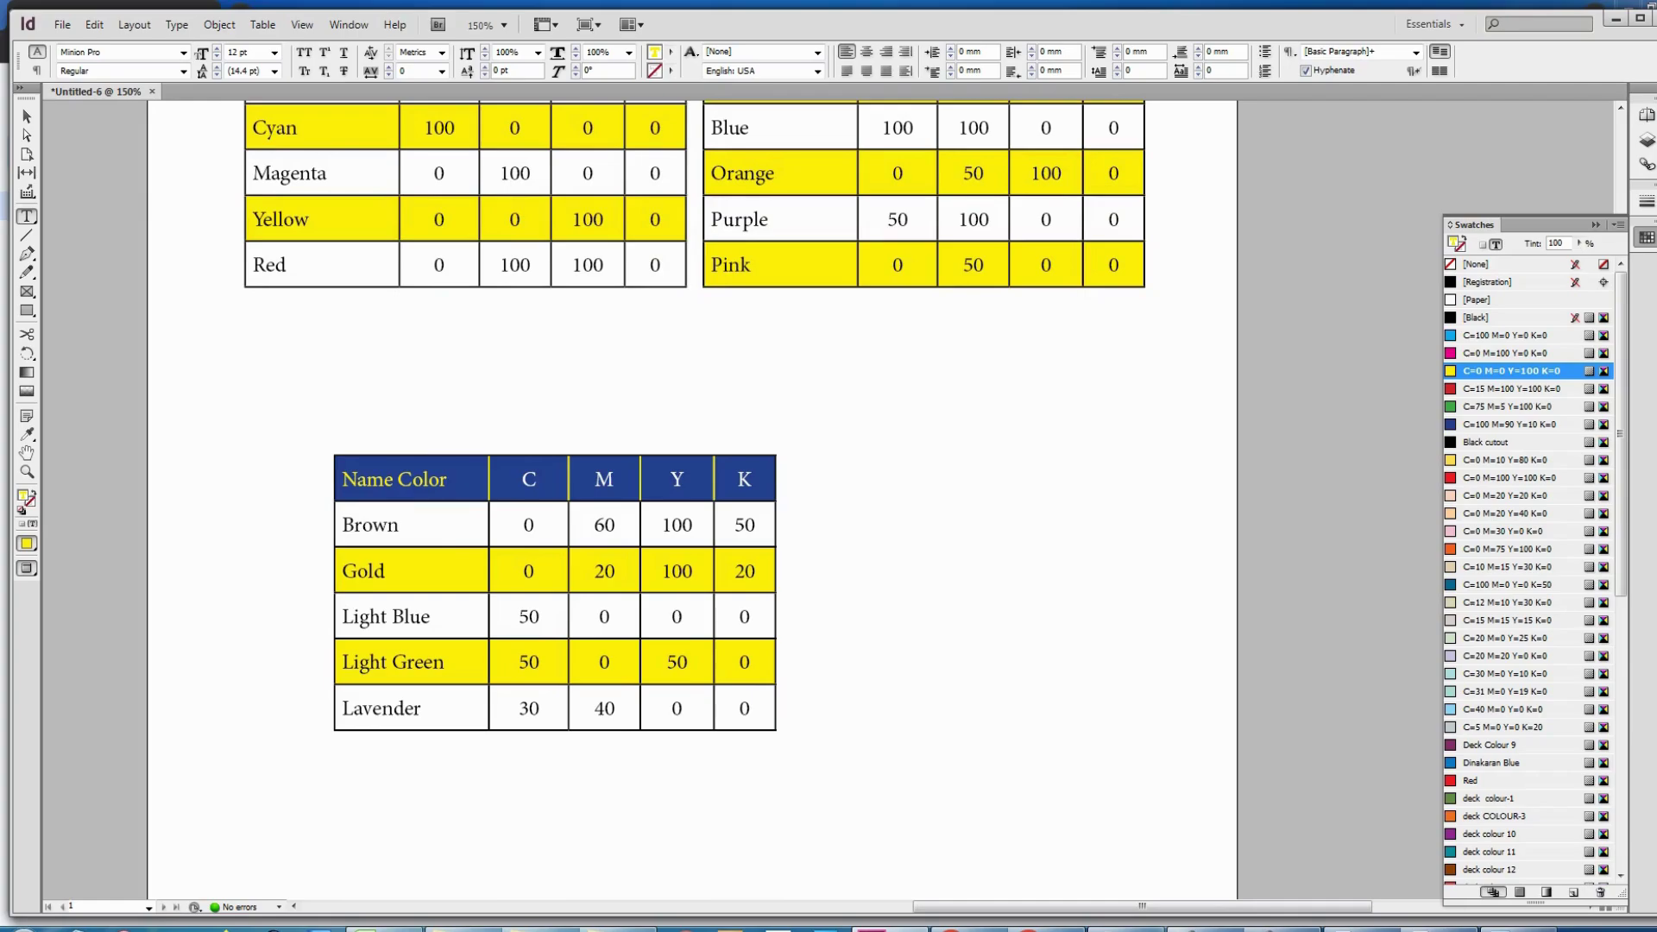
scroll(813, 385, up, 6)
scroll(474, 396, down, 6)
scroll(528, 455, up, 4)
- Delete the threaded frame below the table and lengthen the two-column frame to about 78 mm high
key(Escape)
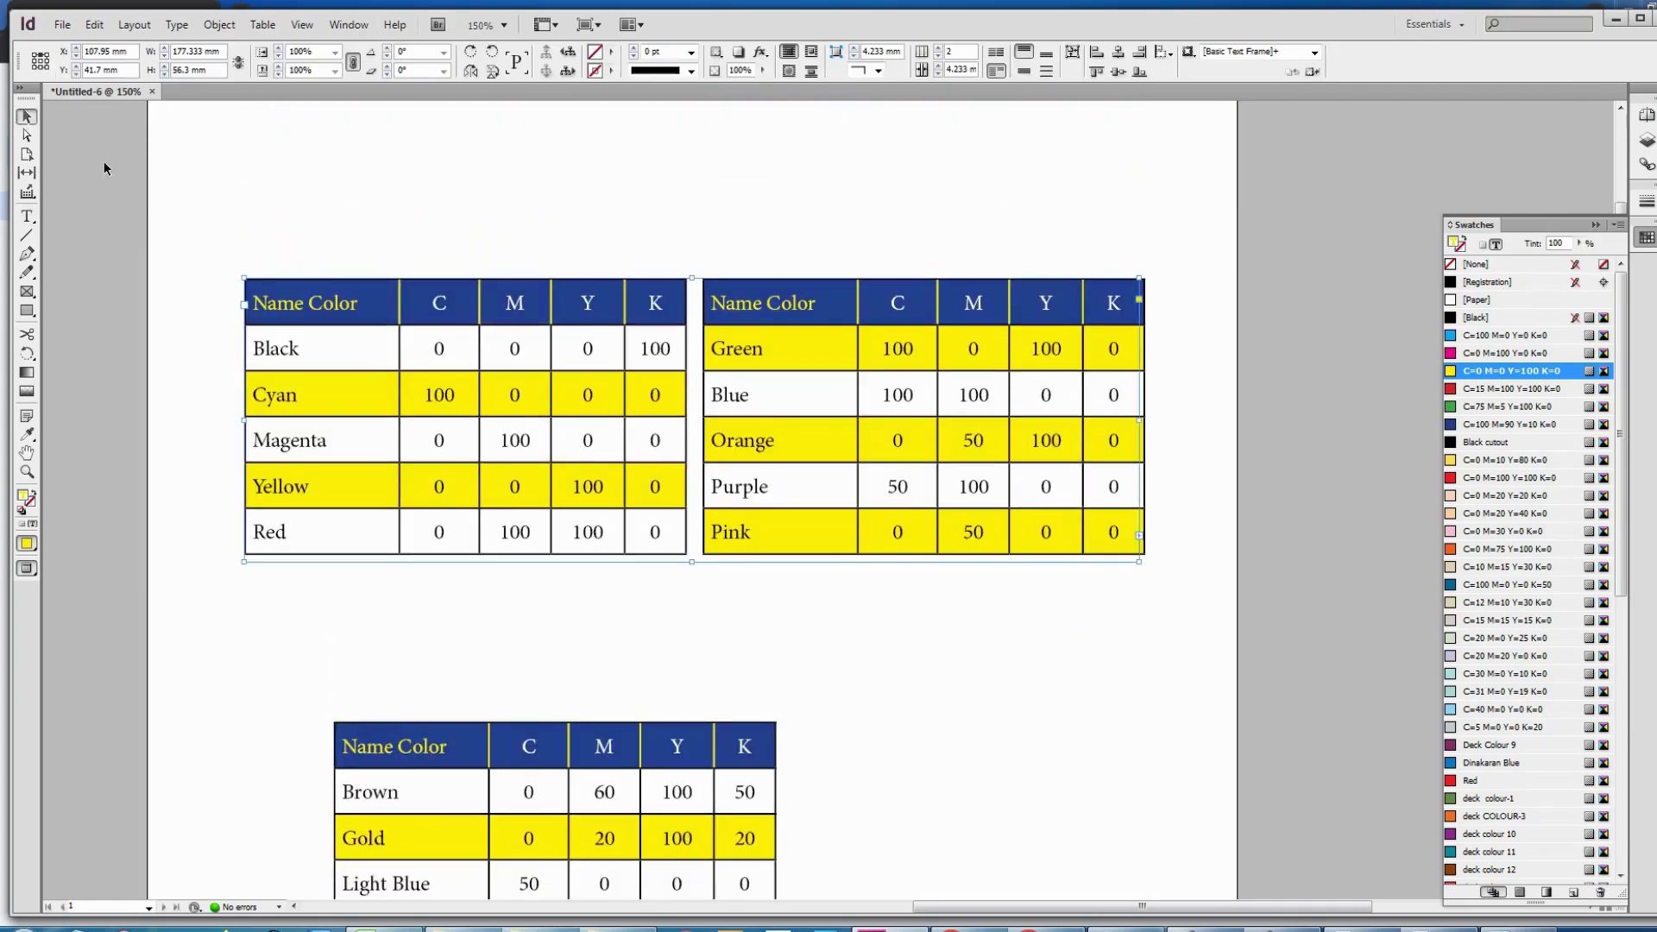
click(627, 759)
key(Delete)
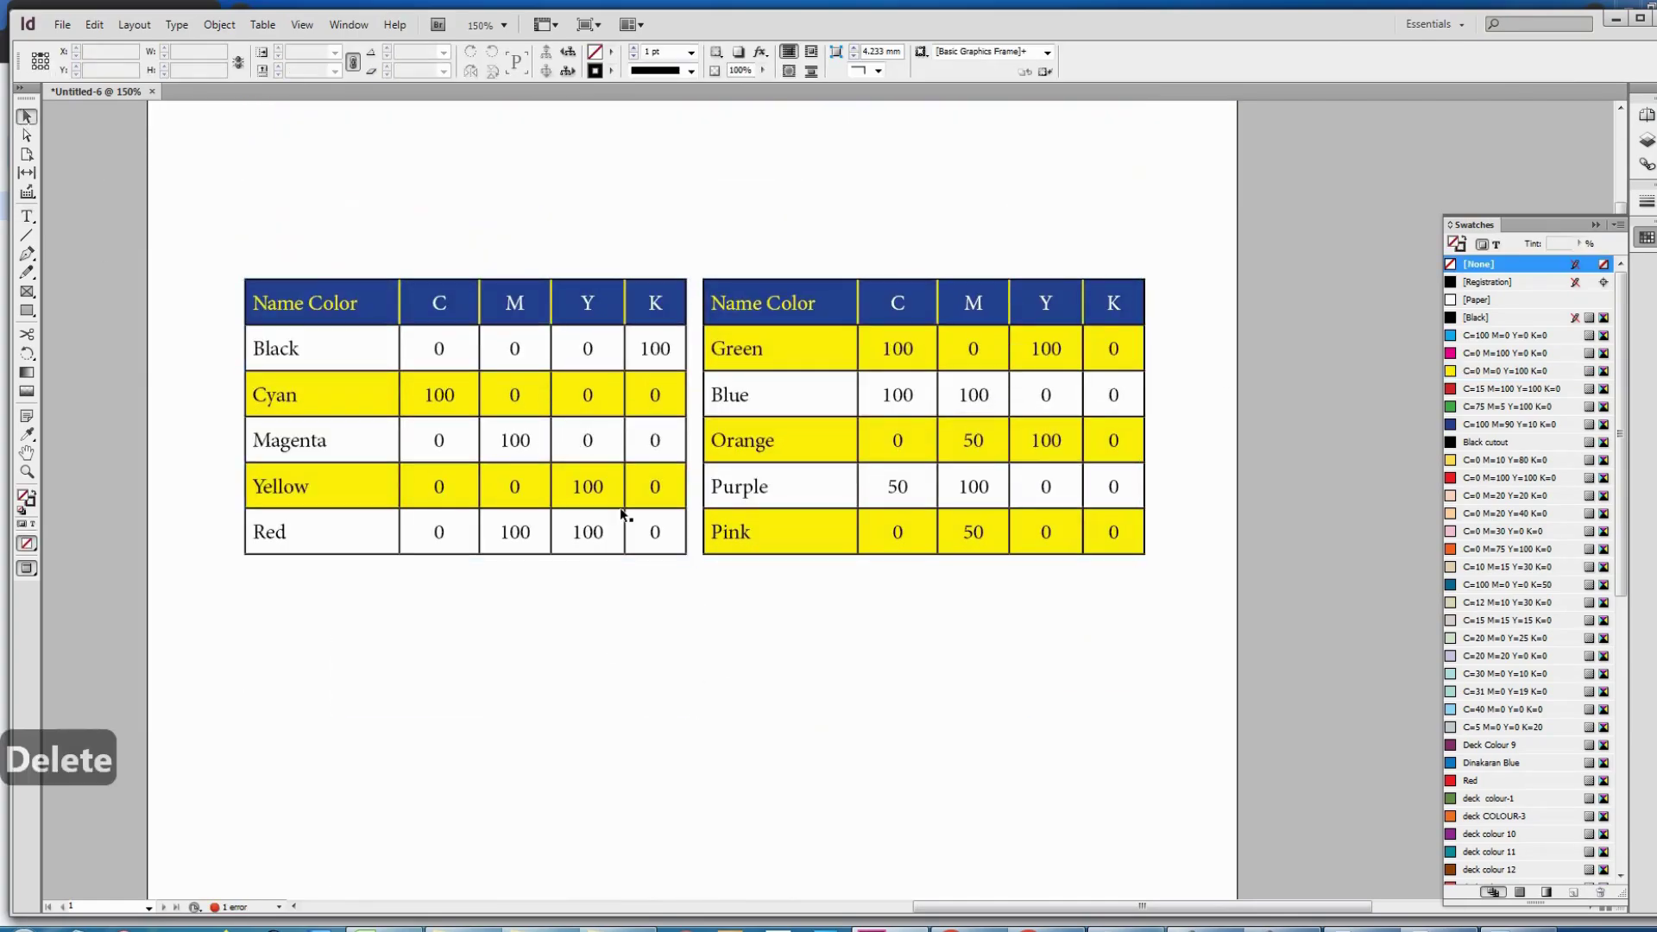
click(683, 563)
drag(690, 611, 706, 675)
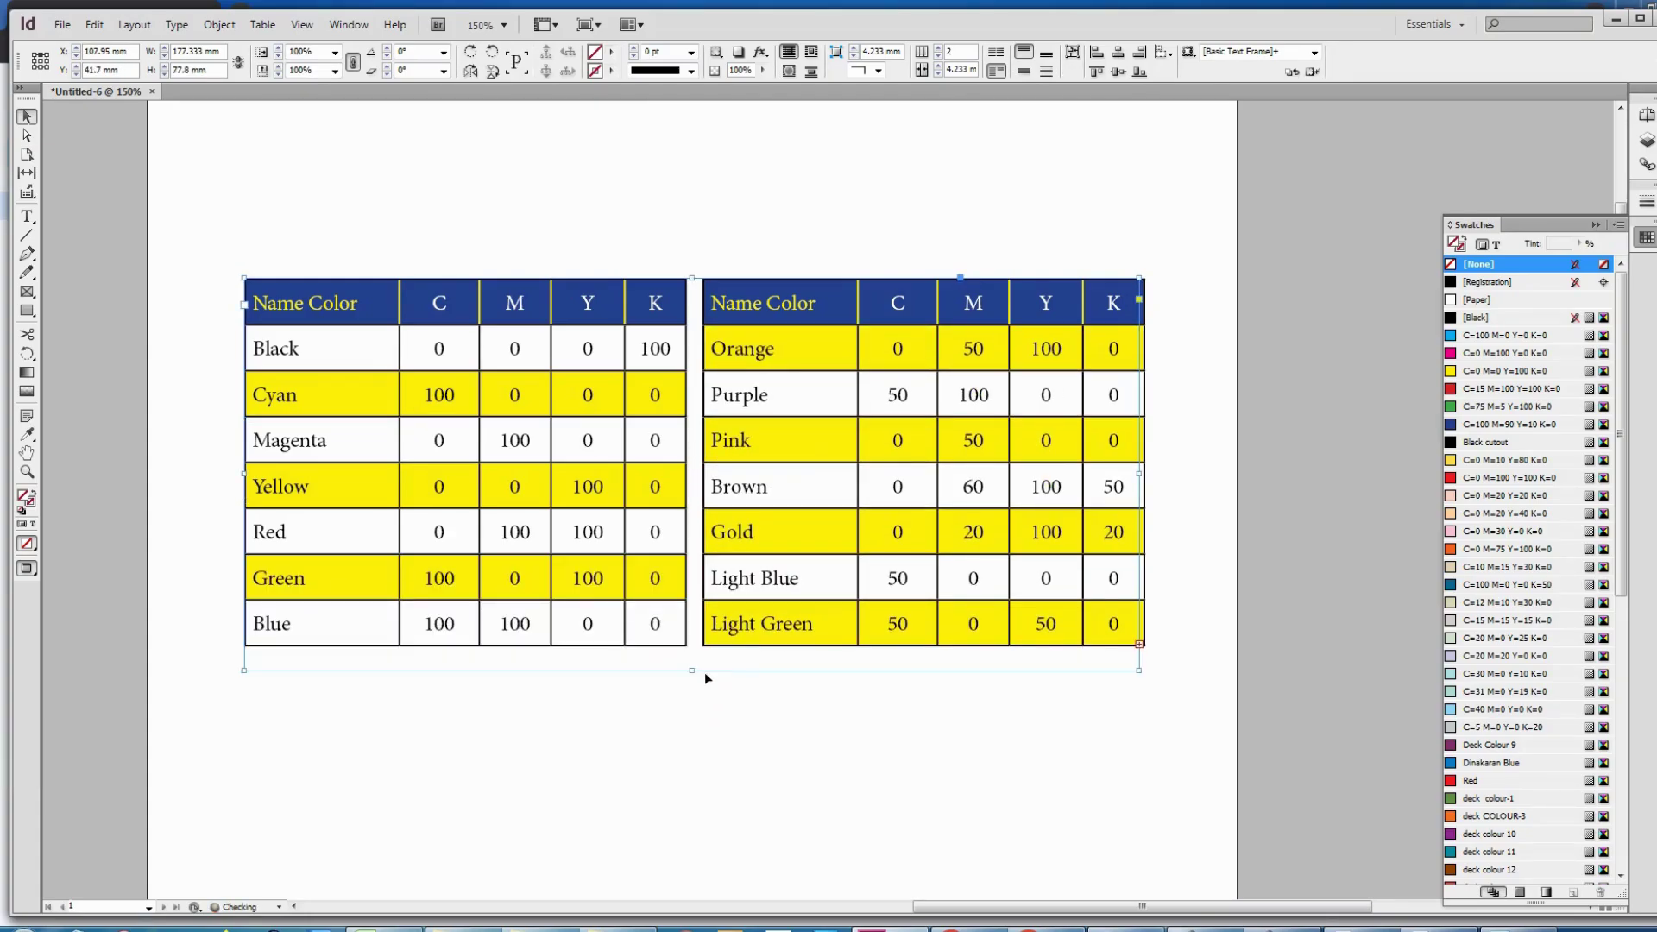